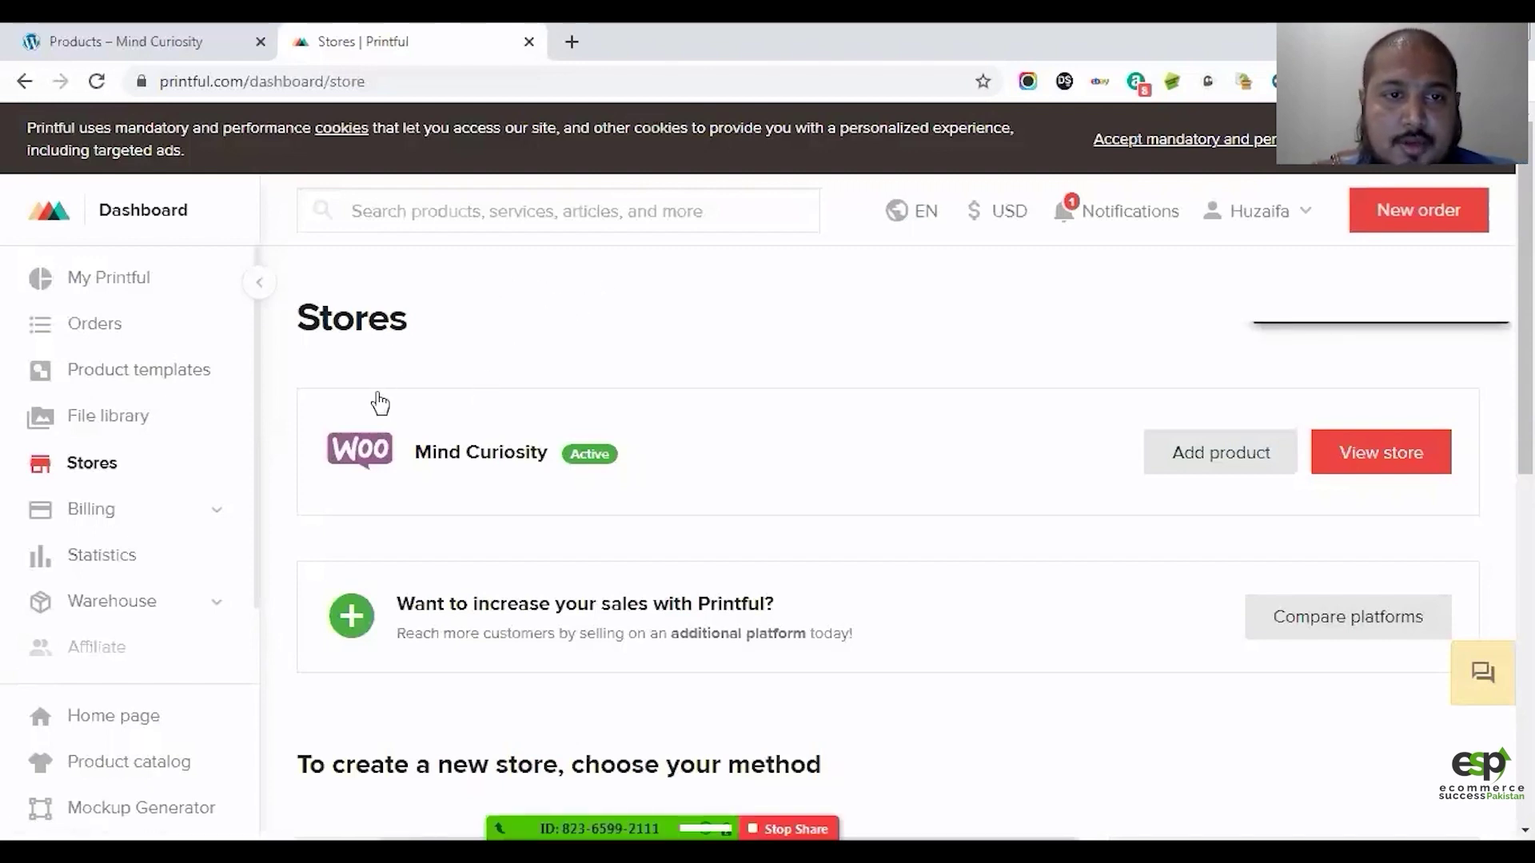
Step: Start adding a new product to the Mind Curiosity store and open the Accessories category
{"action": "left_click", "coordinate": [1203, 445]}
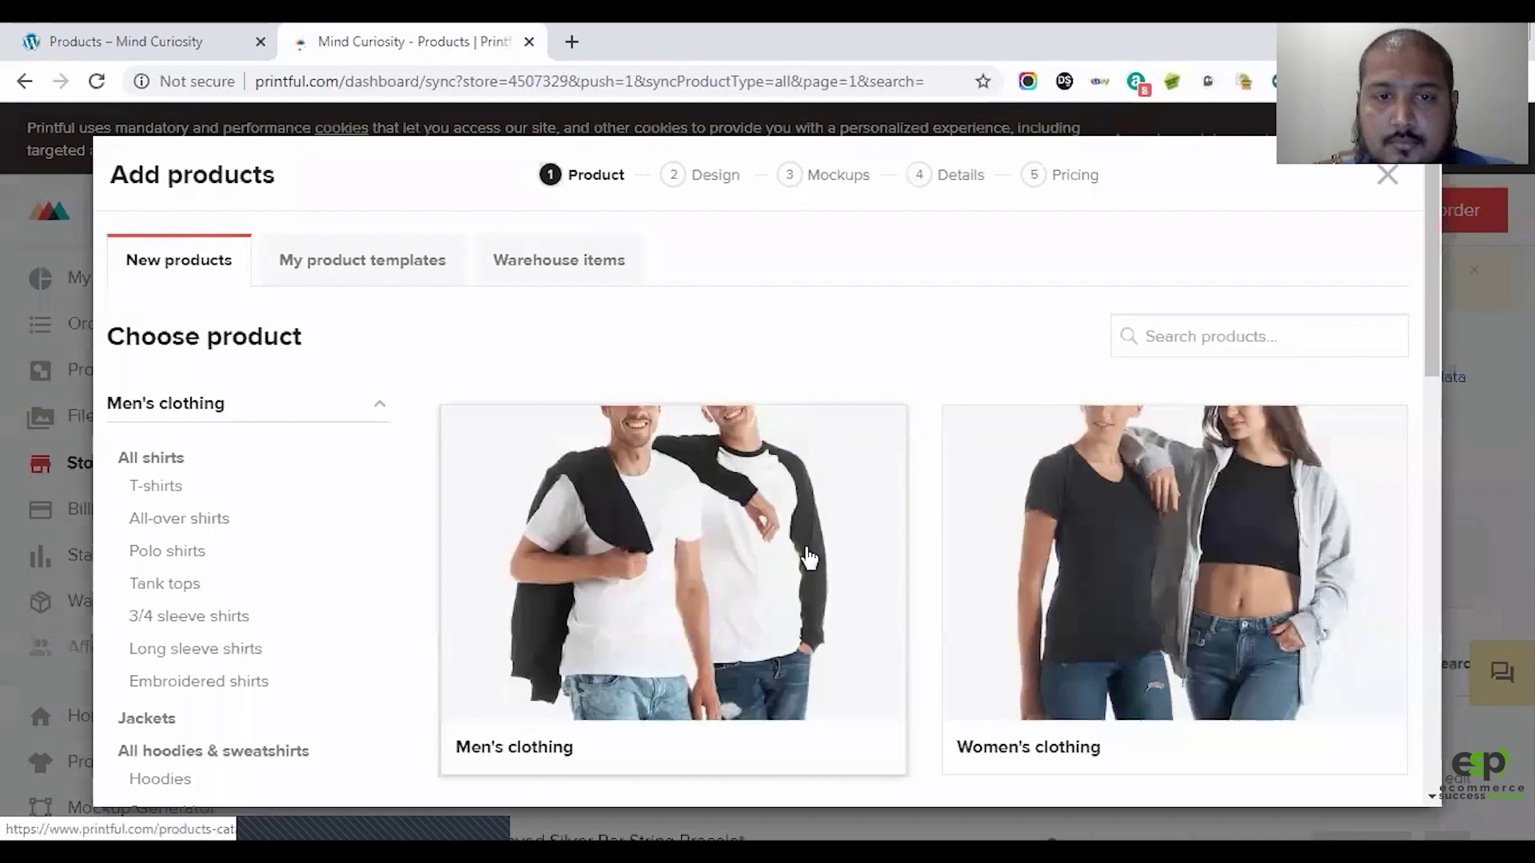
{"action": "scroll", "coordinate": [800, 520], "scroll_direction": "down", "scroll_amount": 8}
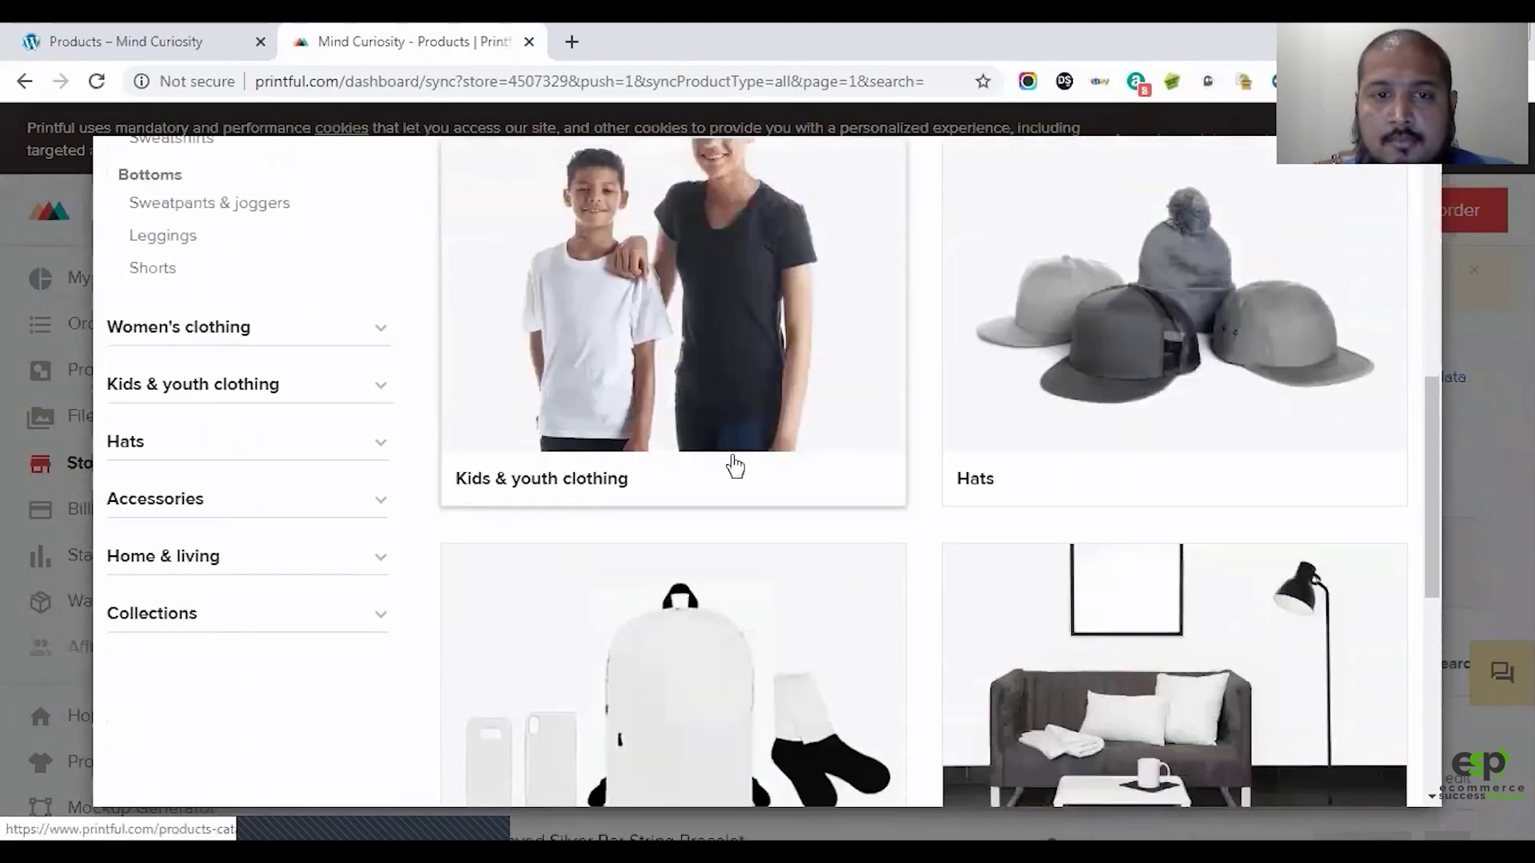
{"action": "scroll", "coordinate": [719, 448], "scroll_direction": "down", "scroll_amount": 4}
{"action": "left_click", "coordinate": [660, 326]}
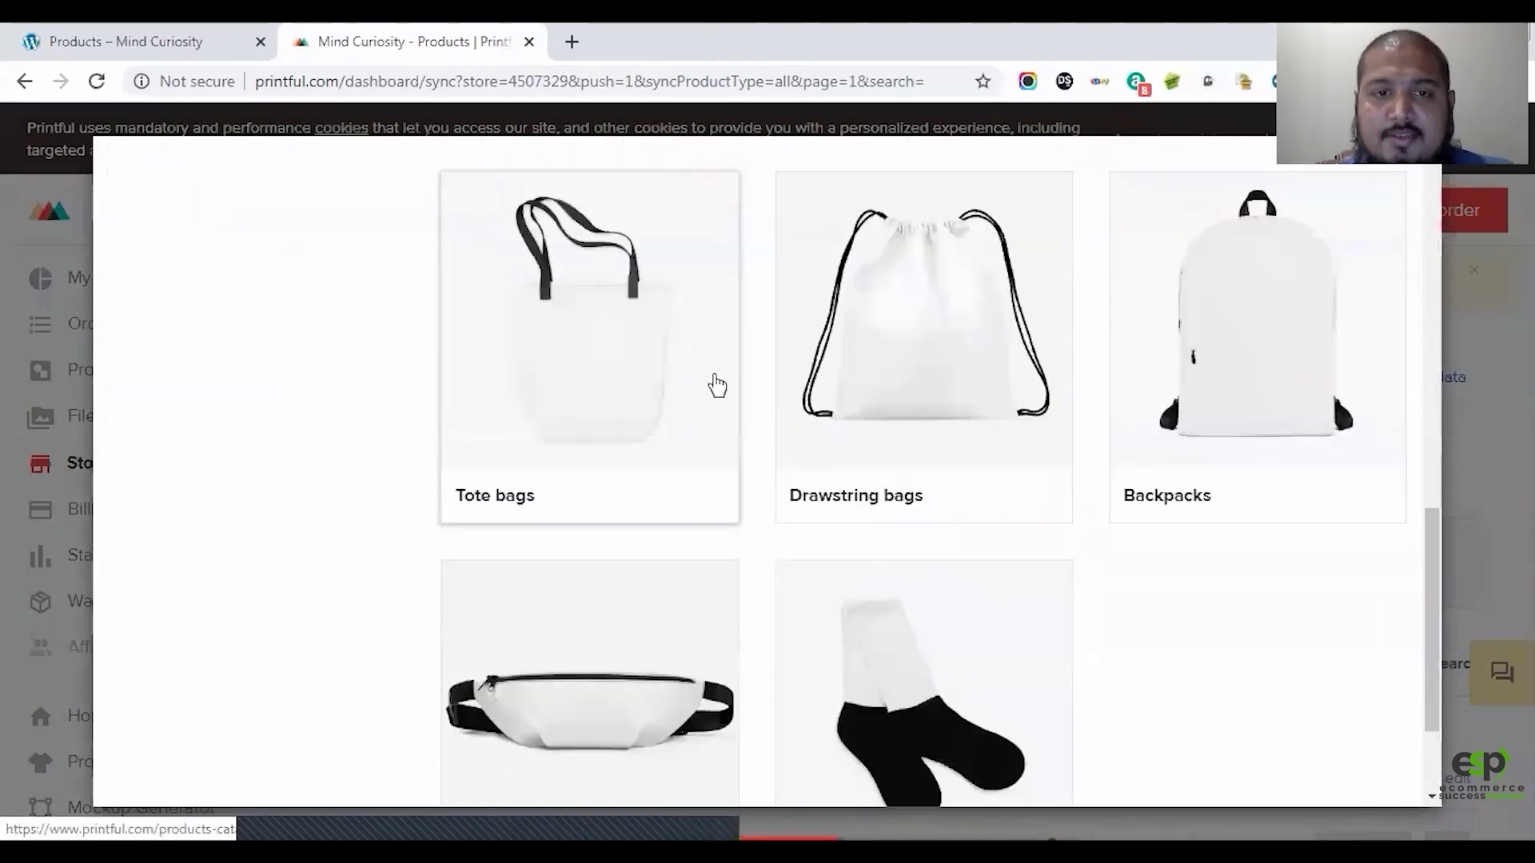
Step: Choose the All-Over Print Neck Gaiter from the Face masks category as the product to design
{"action": "scroll", "coordinate": [713, 388], "scroll_direction": "up", "scroll_amount": 7}
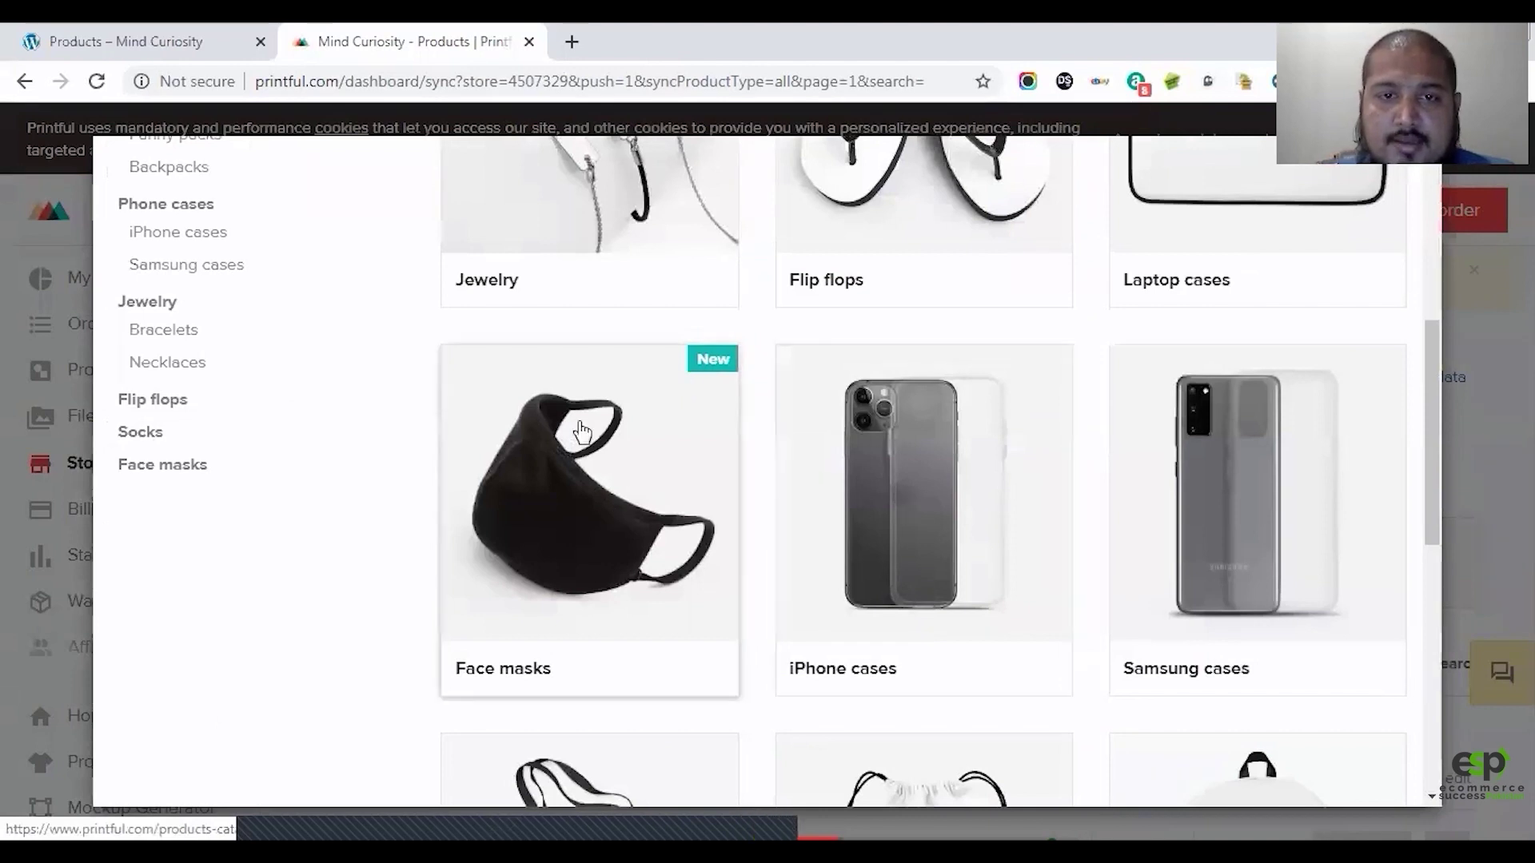
{"action": "scroll", "coordinate": [588, 438], "scroll_direction": "up", "scroll_amount": 1}
{"action": "scroll", "coordinate": [690, 499], "scroll_direction": "down", "scroll_amount": 1}
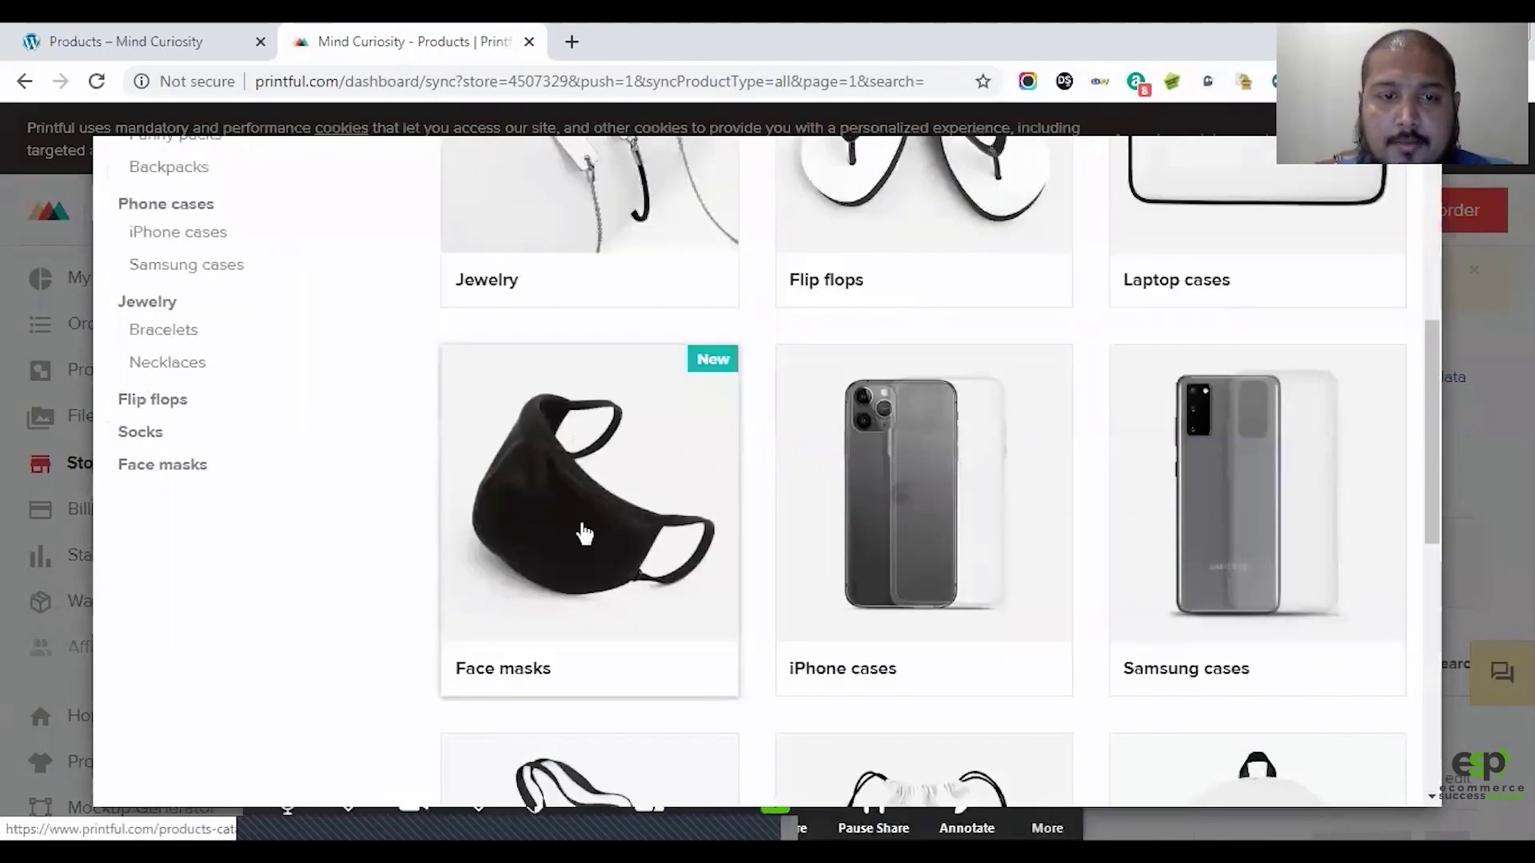
{"action": "left_click", "coordinate": [573, 445]}
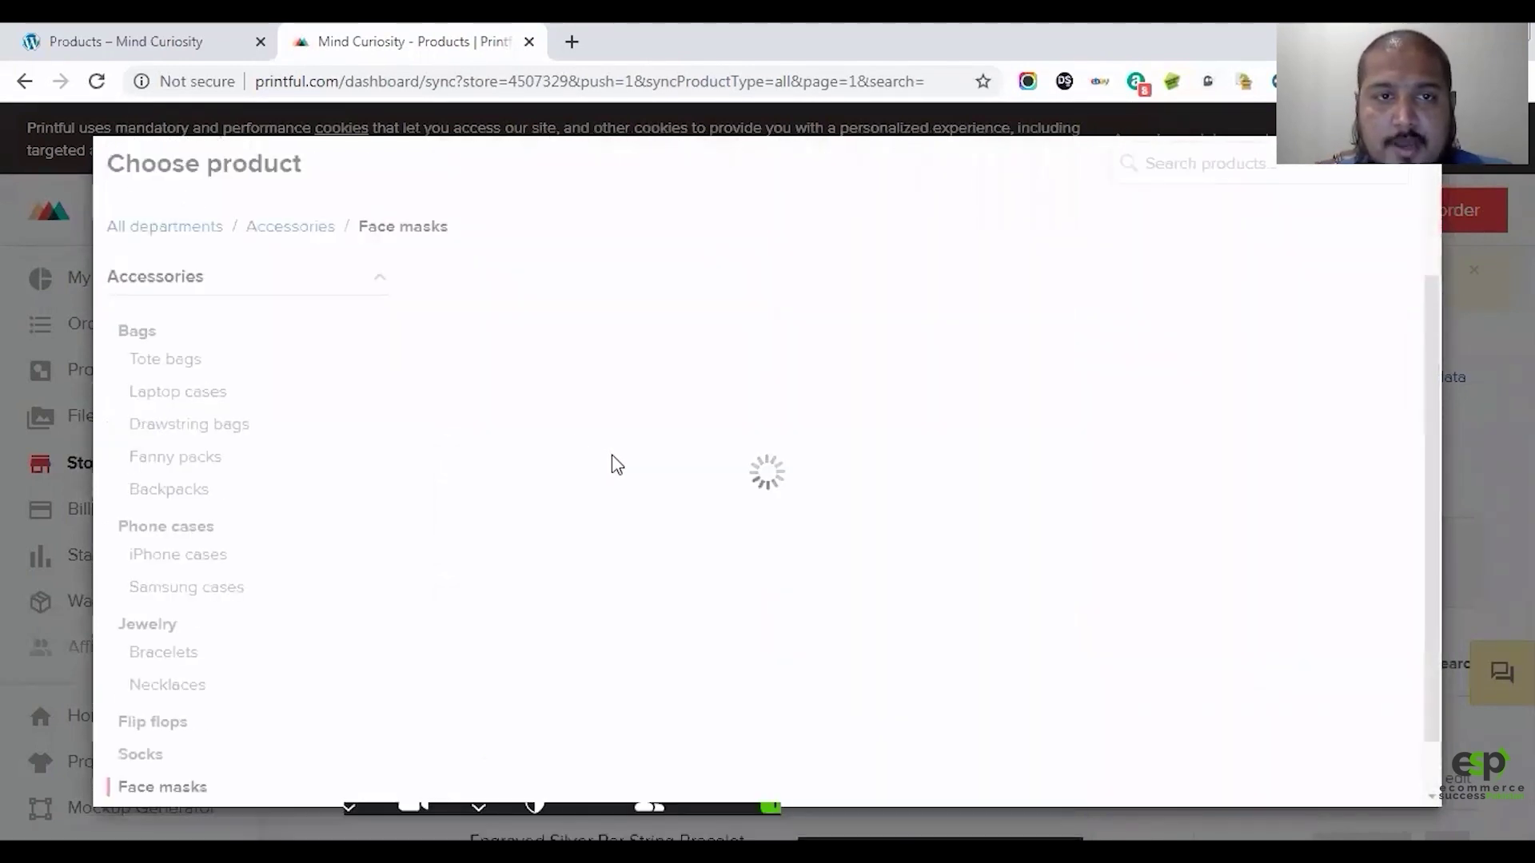
{"action": "scroll", "coordinate": [622, 485], "scroll_direction": "down", "scroll_amount": 3}
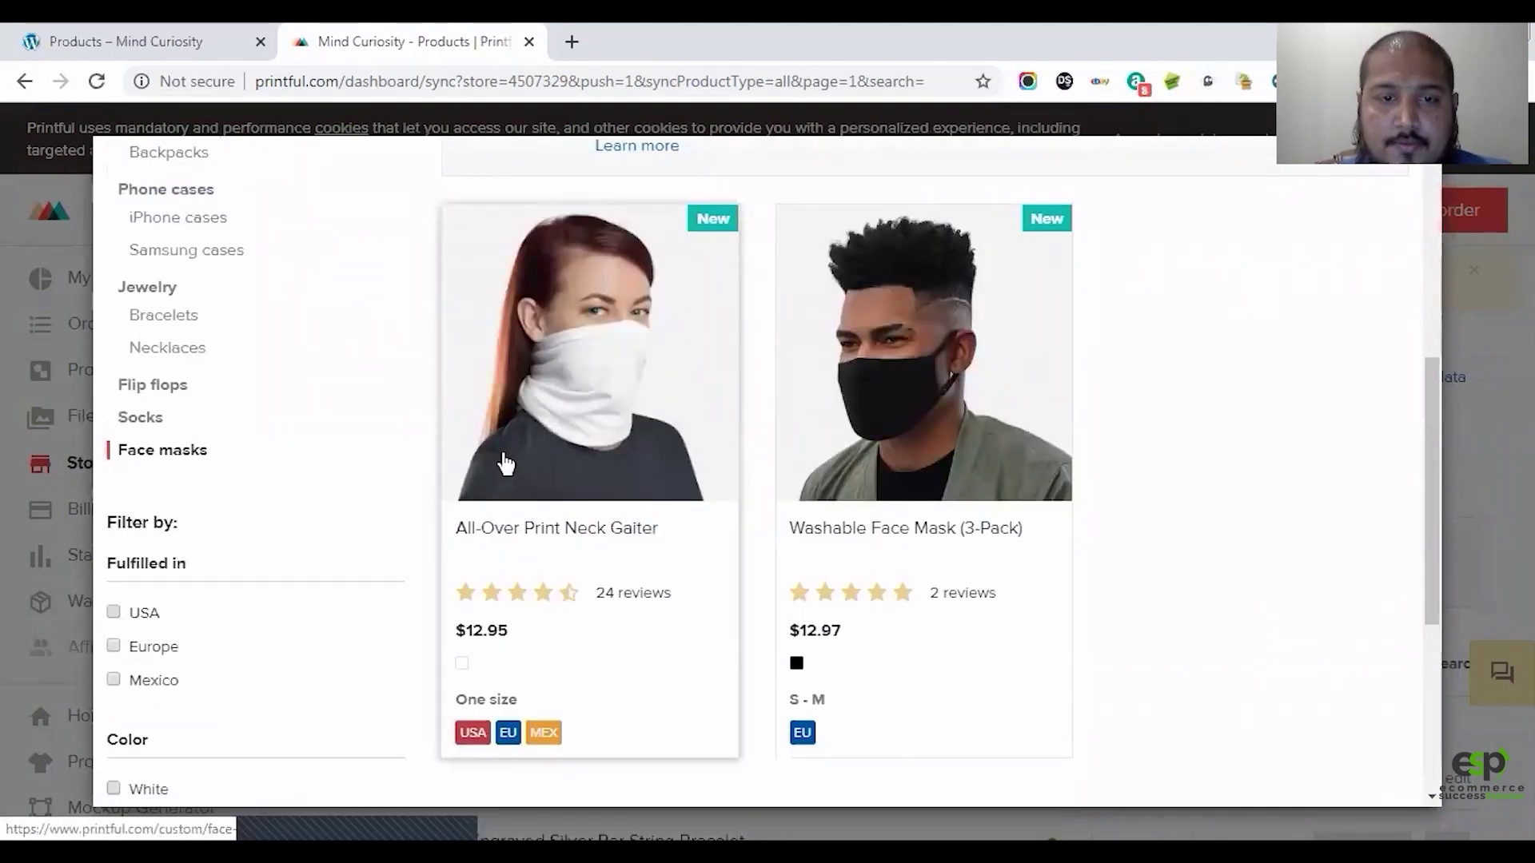
{"action": "left_click", "coordinate": [577, 436]}
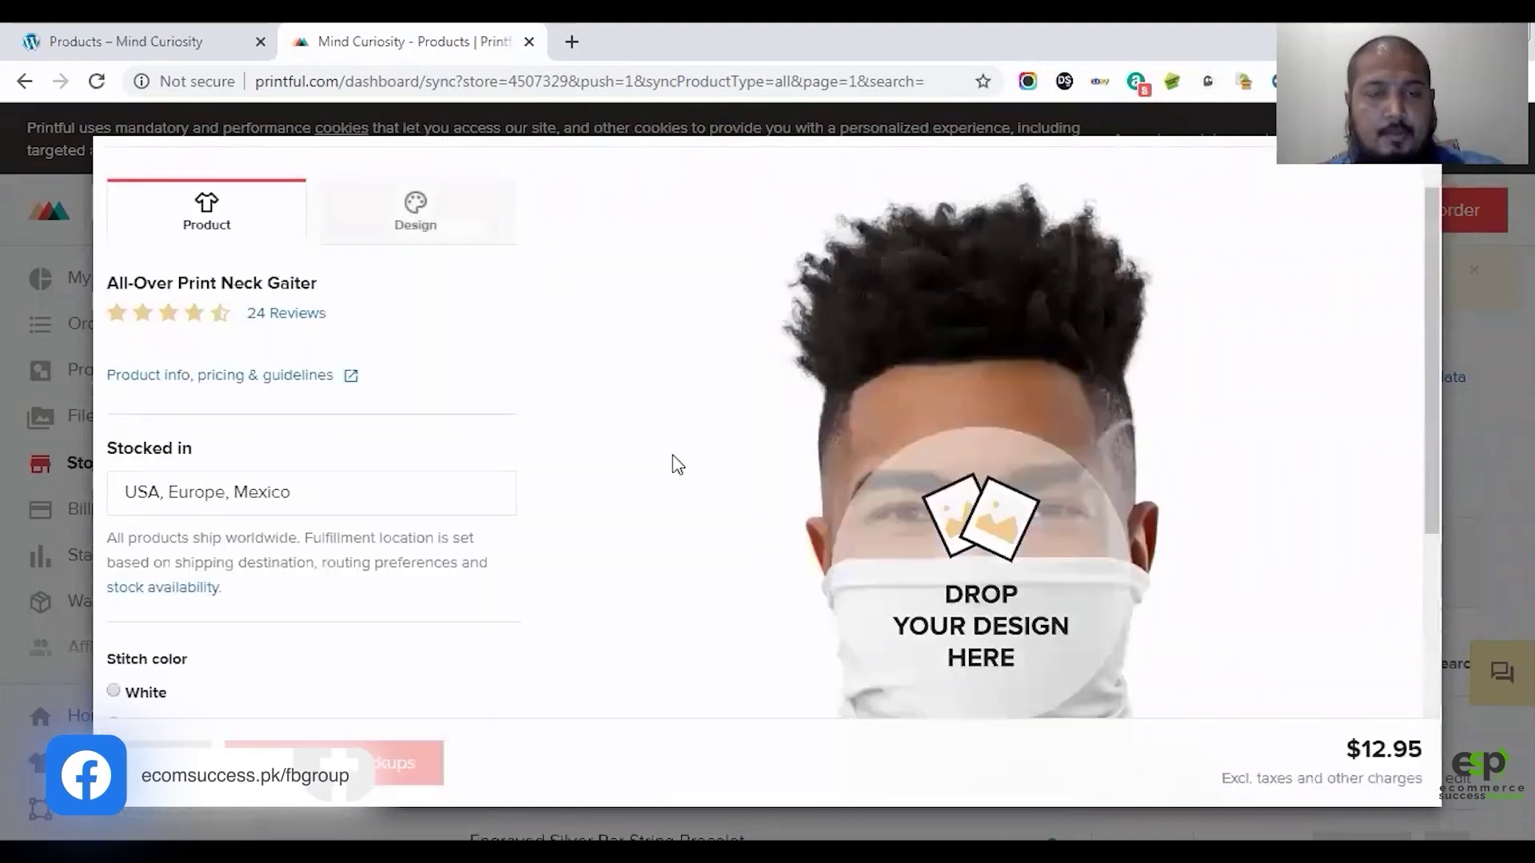
Step: Set the neck gaiter's stitch color to White and review its other product options
{"action": "scroll", "coordinate": [672, 416], "scroll_direction": "down", "scroll_amount": 5}
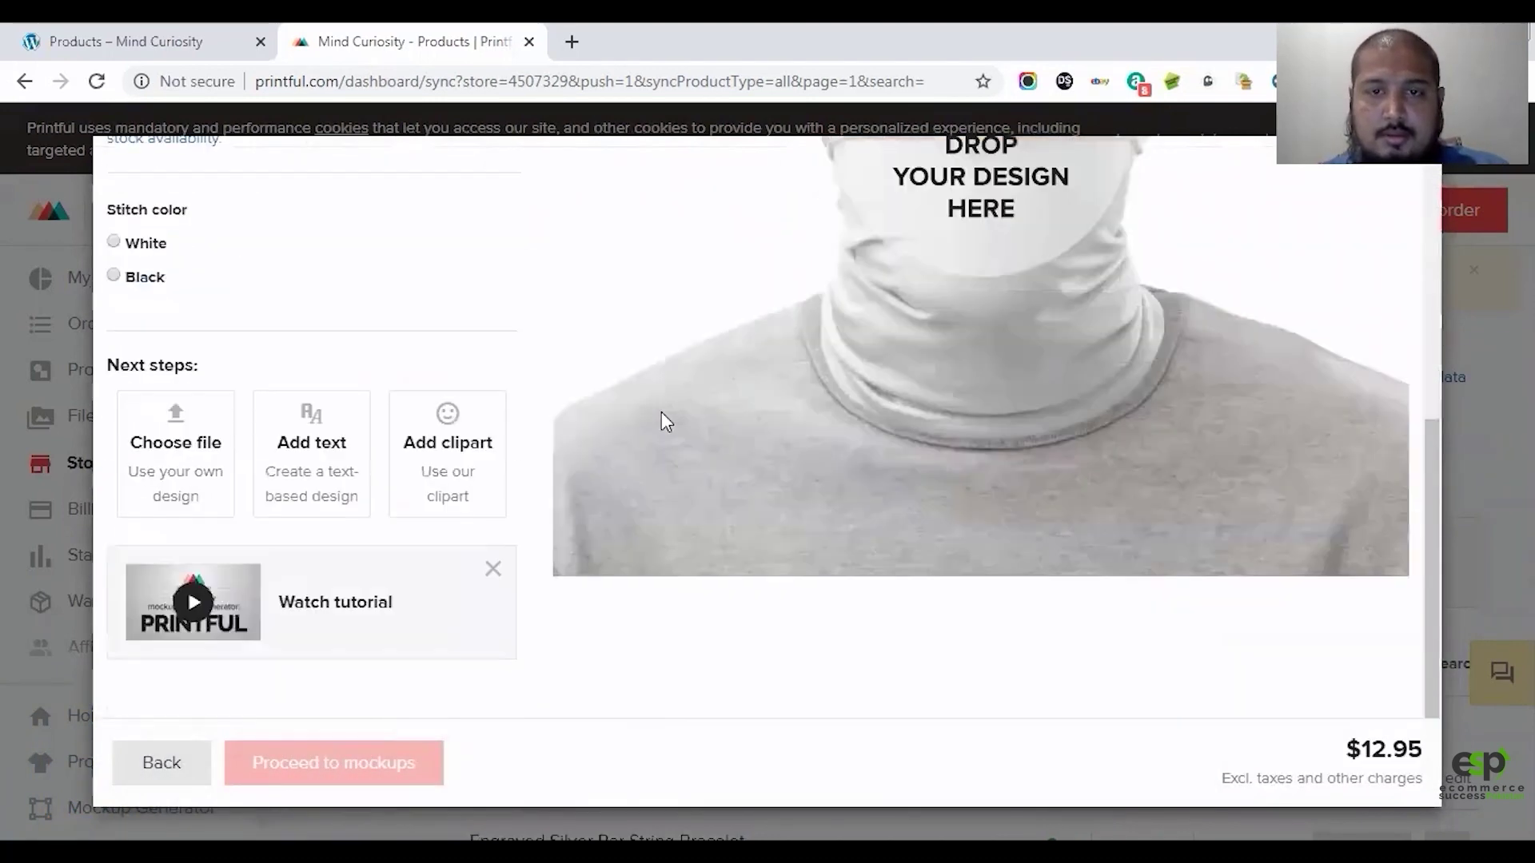
{"action": "scroll", "coordinate": [658, 415], "scroll_direction": "up", "scroll_amount": 4}
{"action": "scroll", "coordinate": [657, 416], "scroll_direction": "down", "scroll_amount": 4}
{"action": "scroll", "coordinate": [658, 415], "scroll_direction": "up", "scroll_amount": 3}
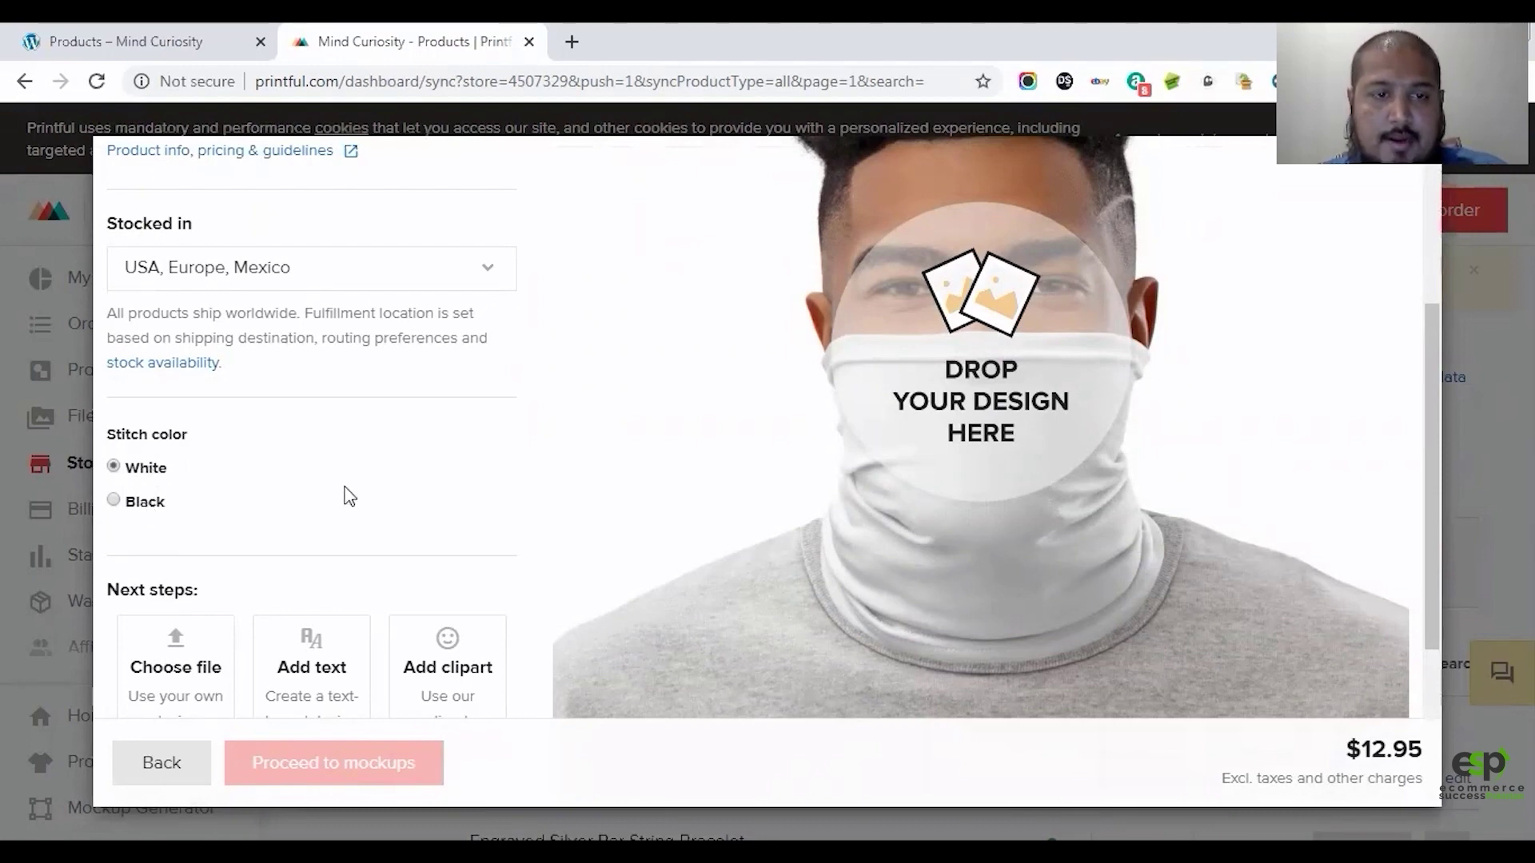
{"action": "scroll", "coordinate": [490, 483], "scroll_direction": "down", "scroll_amount": 3}
{"action": "scroll", "coordinate": [601, 615], "scroll_direction": "up", "scroll_amount": 3}
{"action": "scroll", "coordinate": [598, 619], "scroll_direction": "up", "scroll_amount": 4}
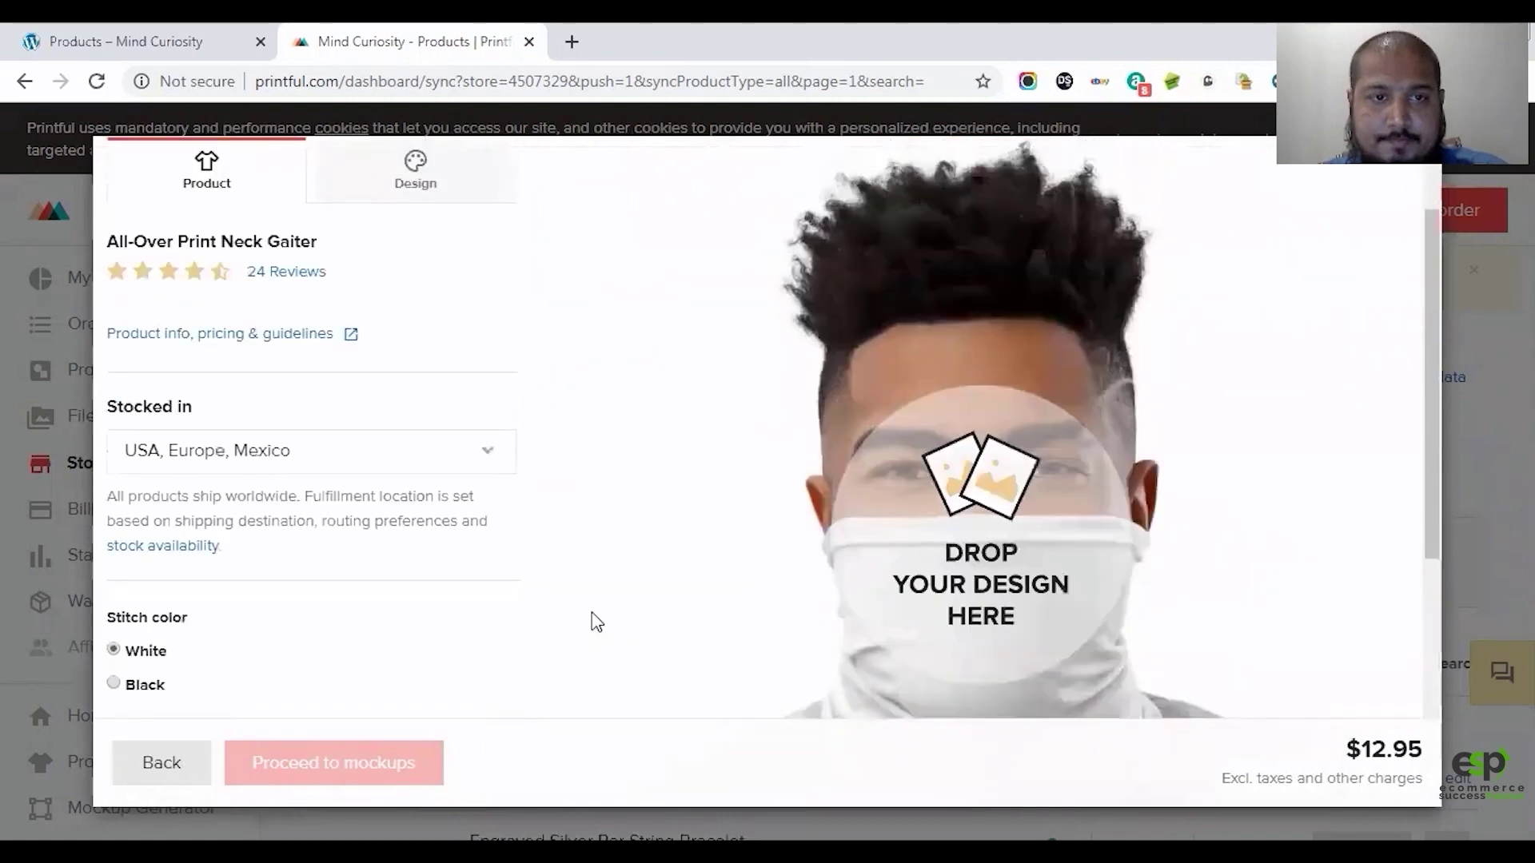
{"action": "scroll", "coordinate": [585, 582], "scroll_direction": "down", "scroll_amount": 5}
{"action": "scroll", "coordinate": [587, 563], "scroll_direction": "up", "scroll_amount": 4}
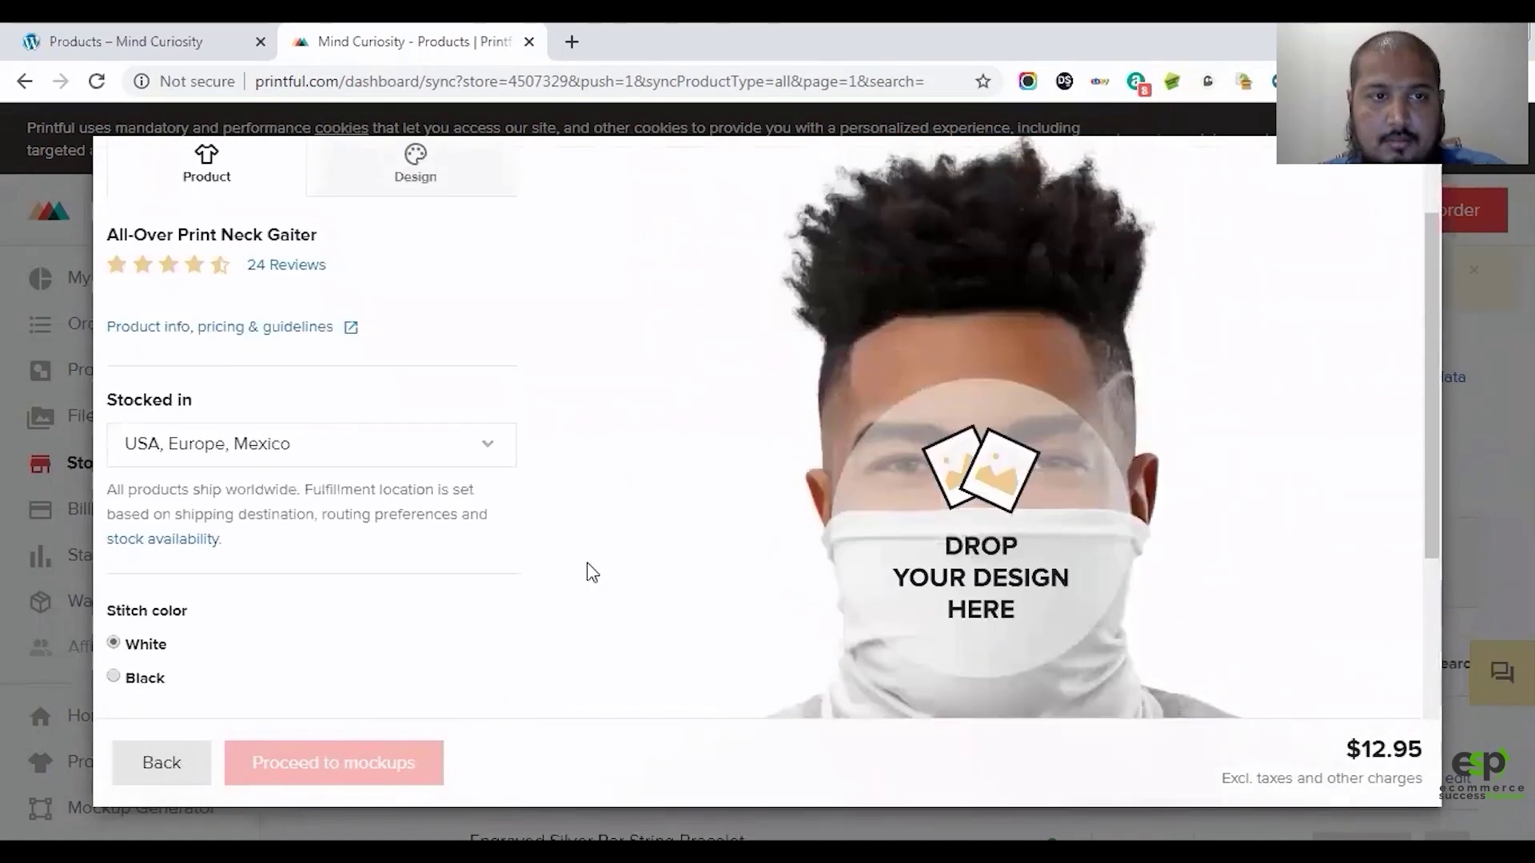
Step: Open the design tools for the neck gaiter and bring up the clipart collections
{"action": "left_click", "coordinate": [429, 178]}
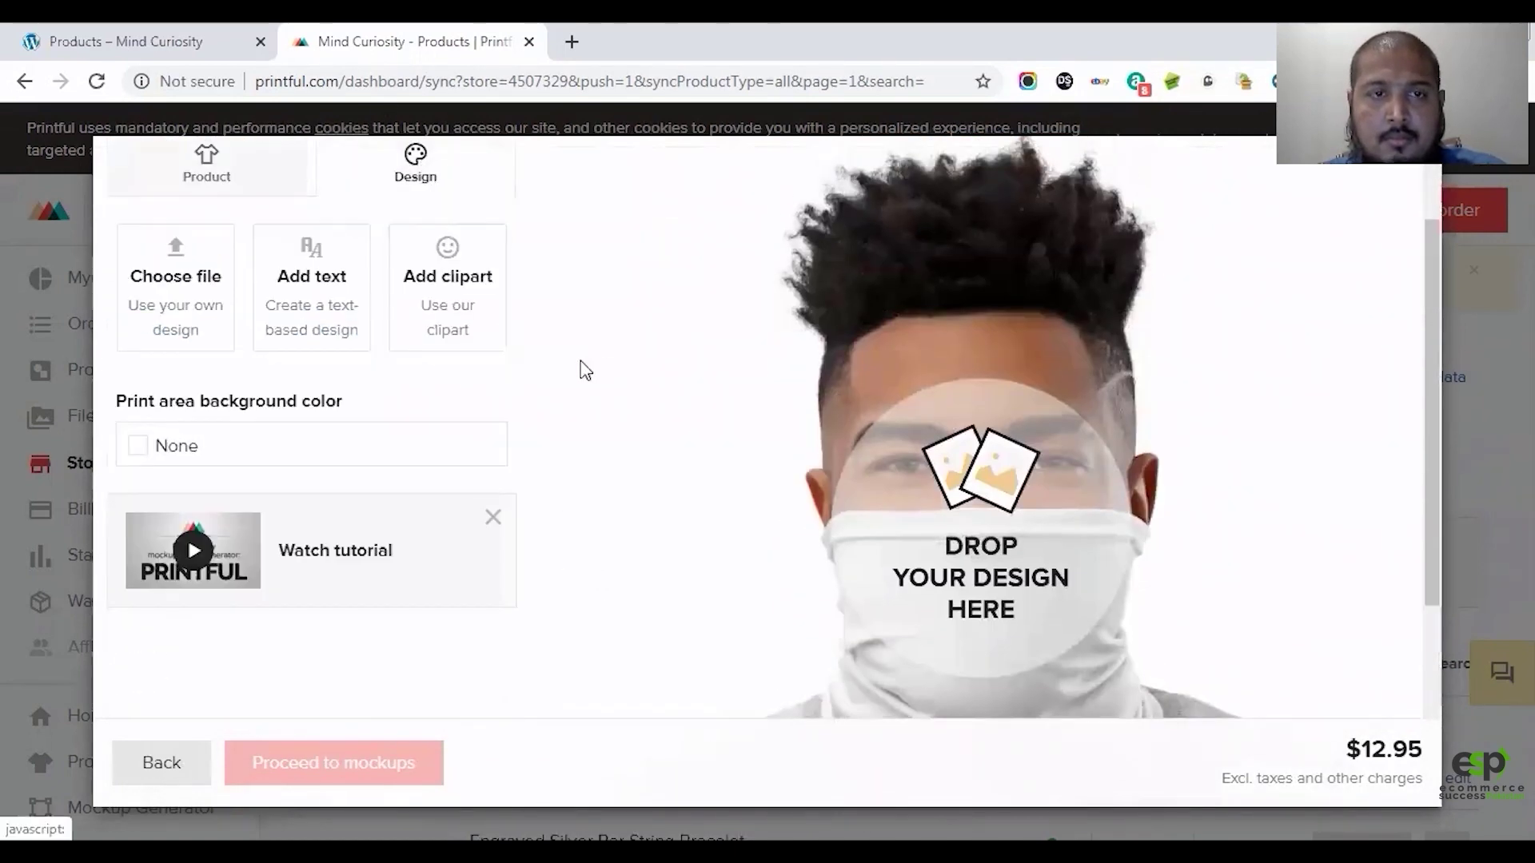
{"action": "scroll", "coordinate": [637, 419], "scroll_direction": "up", "scroll_amount": 2}
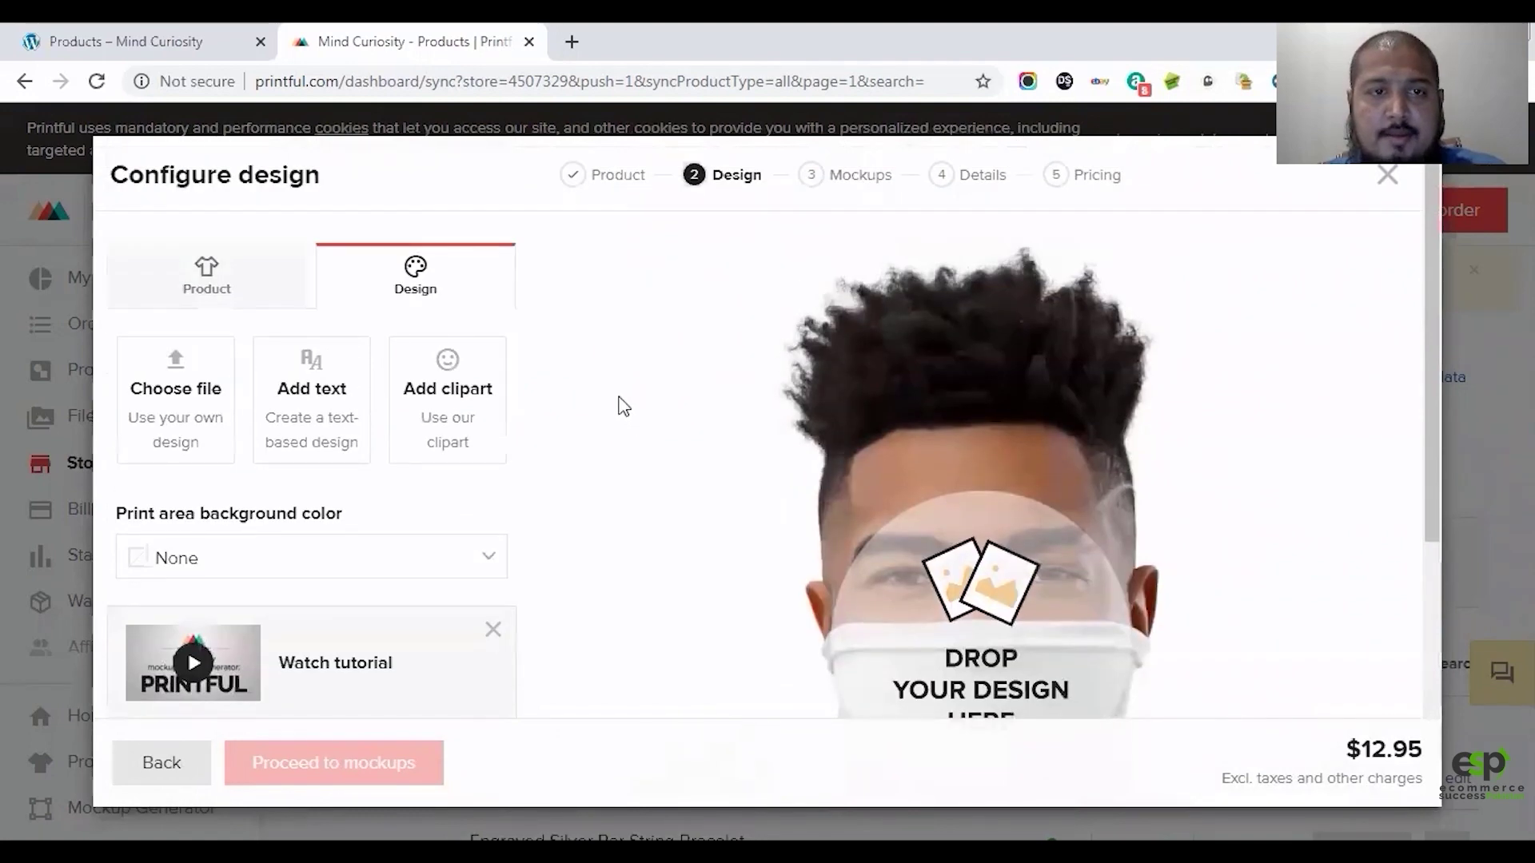
{"action": "scroll", "coordinate": [607, 405], "scroll_direction": "down", "scroll_amount": 4}
{"action": "scroll", "coordinate": [592, 404], "scroll_direction": "up", "scroll_amount": 2}
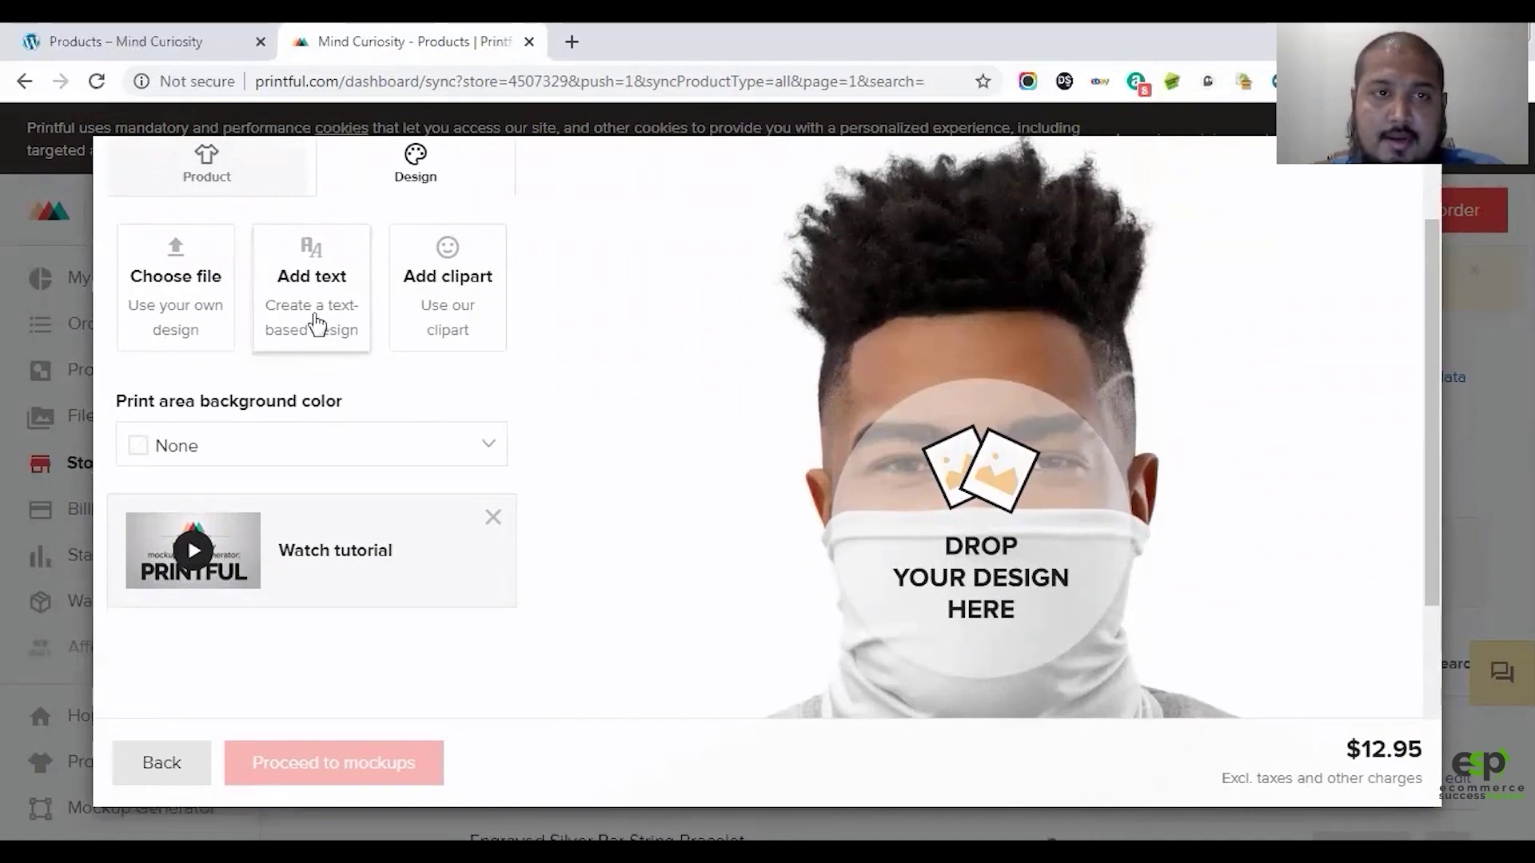
{"action": "left_click", "coordinate": [459, 323]}
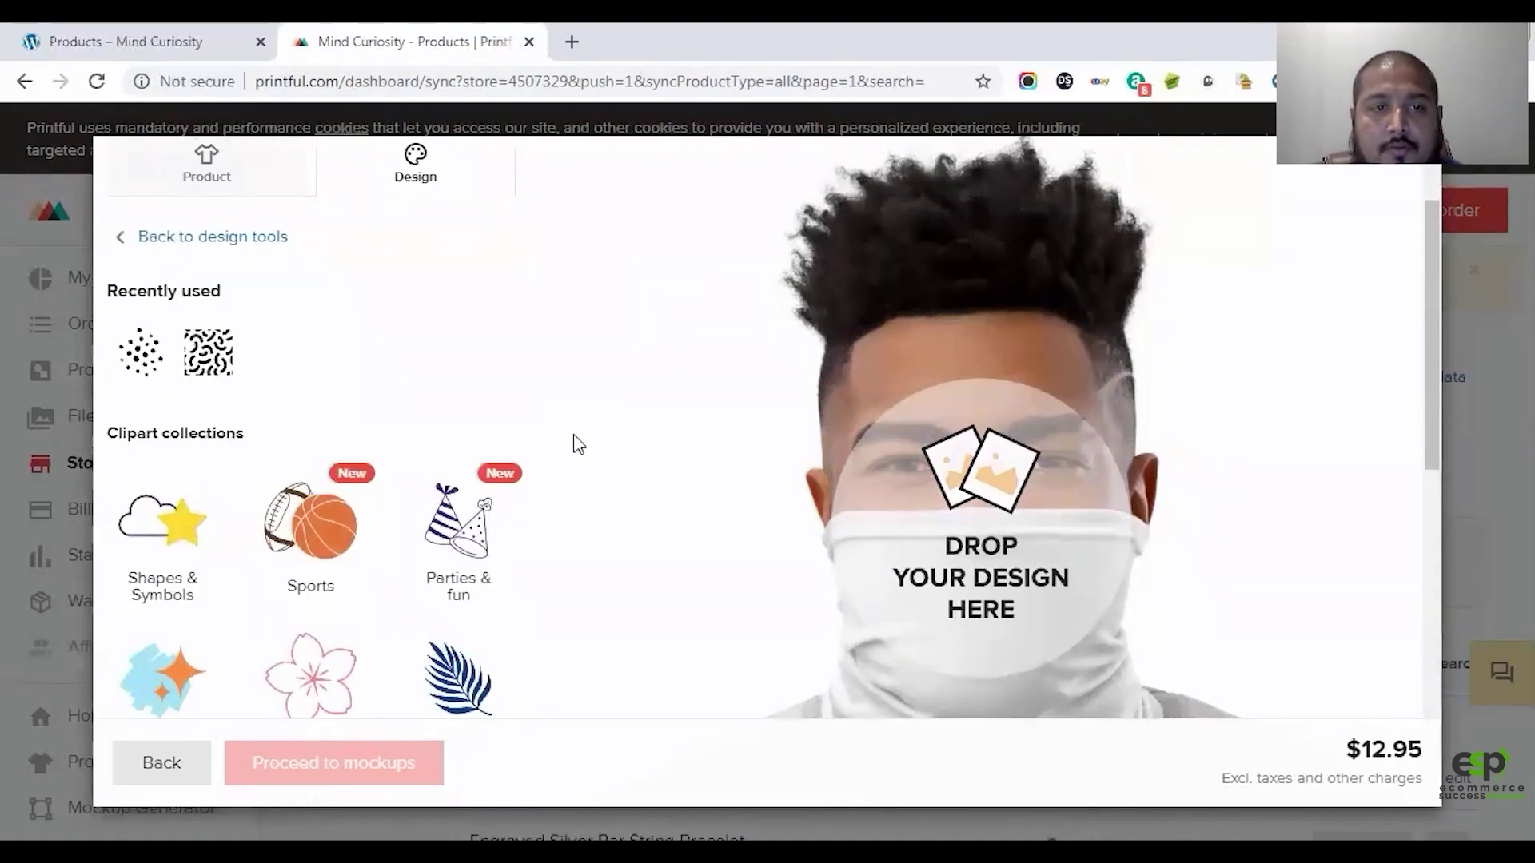
Step: Browse the available clipart collections, including the USA set, for artwork that suits the neck gaiter
{"action": "scroll", "coordinate": [575, 456], "scroll_direction": "down", "scroll_amount": 4}
{"action": "scroll", "coordinate": [573, 459], "scroll_direction": "up", "scroll_amount": 4}
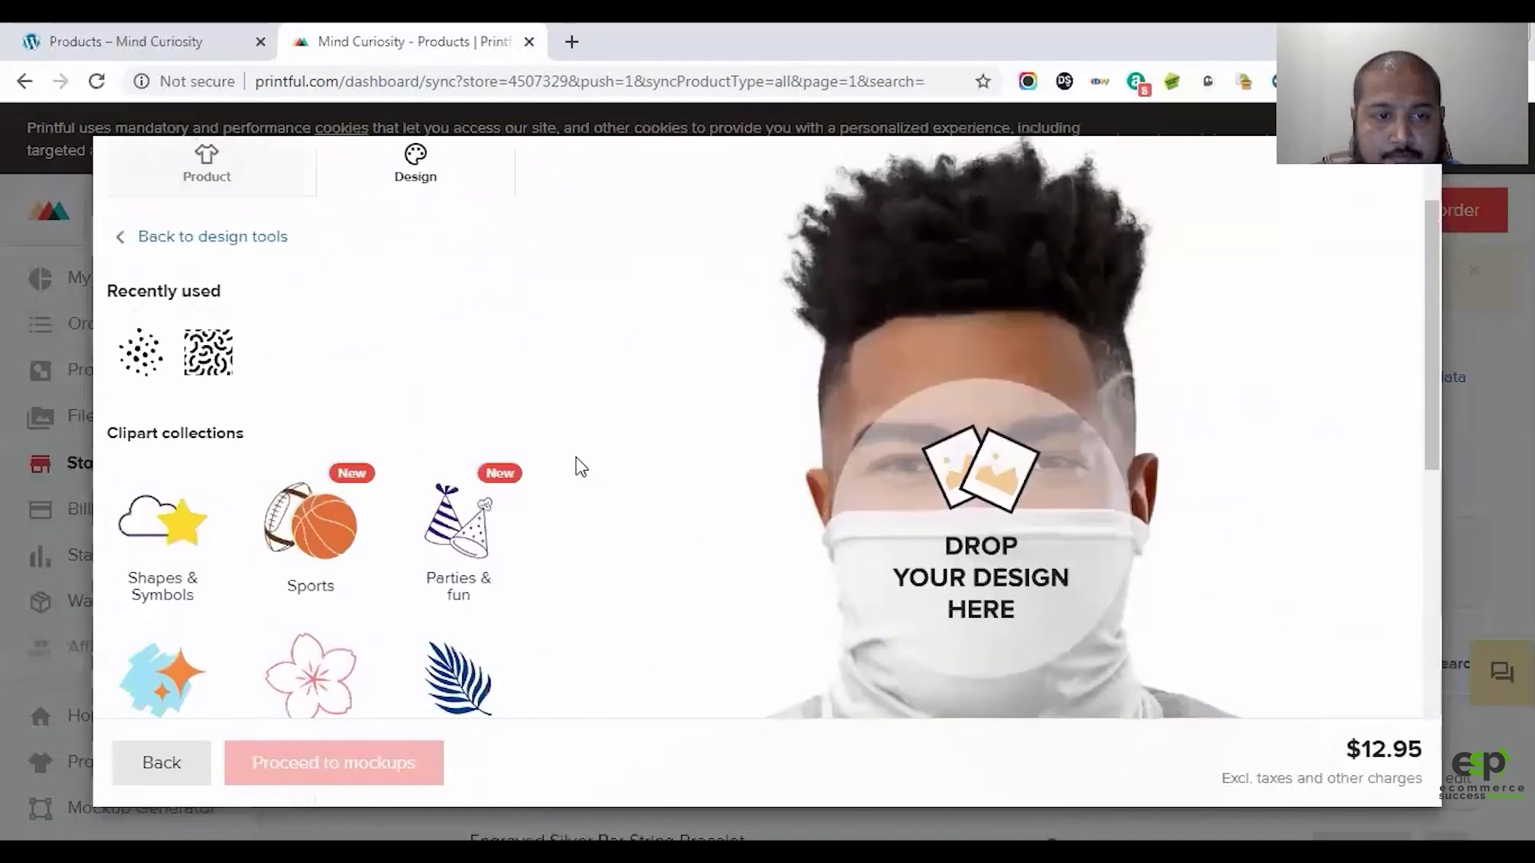
{"action": "scroll", "coordinate": [563, 467], "scroll_direction": "down", "scroll_amount": 4}
{"action": "scroll", "coordinate": [561, 474], "scroll_direction": "down", "scroll_amount": 4}
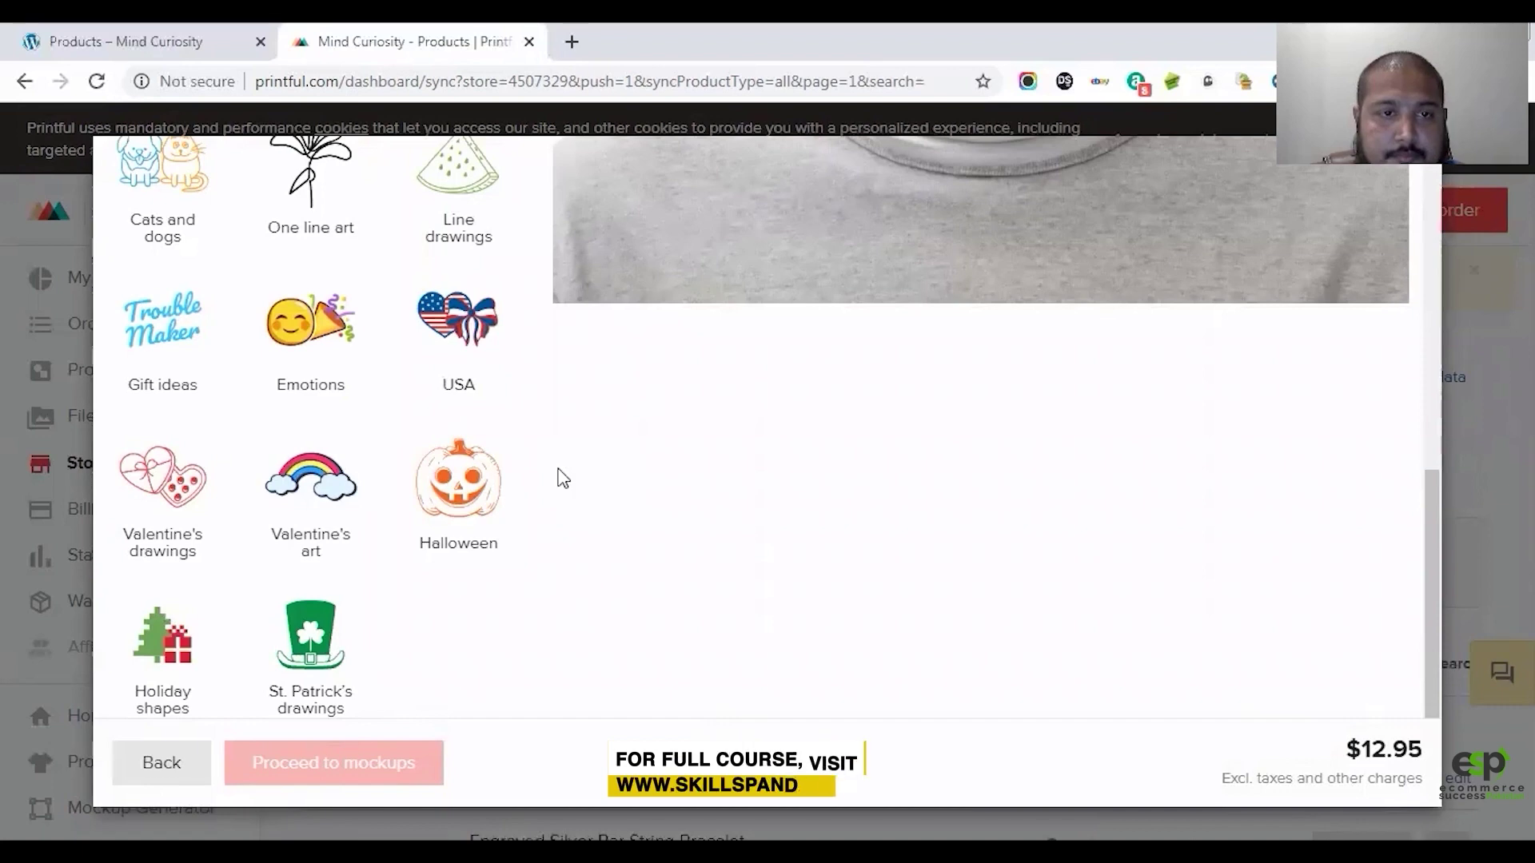
{"action": "scroll", "coordinate": [563, 477], "scroll_direction": "up", "scroll_amount": 2}
{"action": "scroll", "coordinate": [563, 478], "scroll_direction": "down", "scroll_amount": 3}
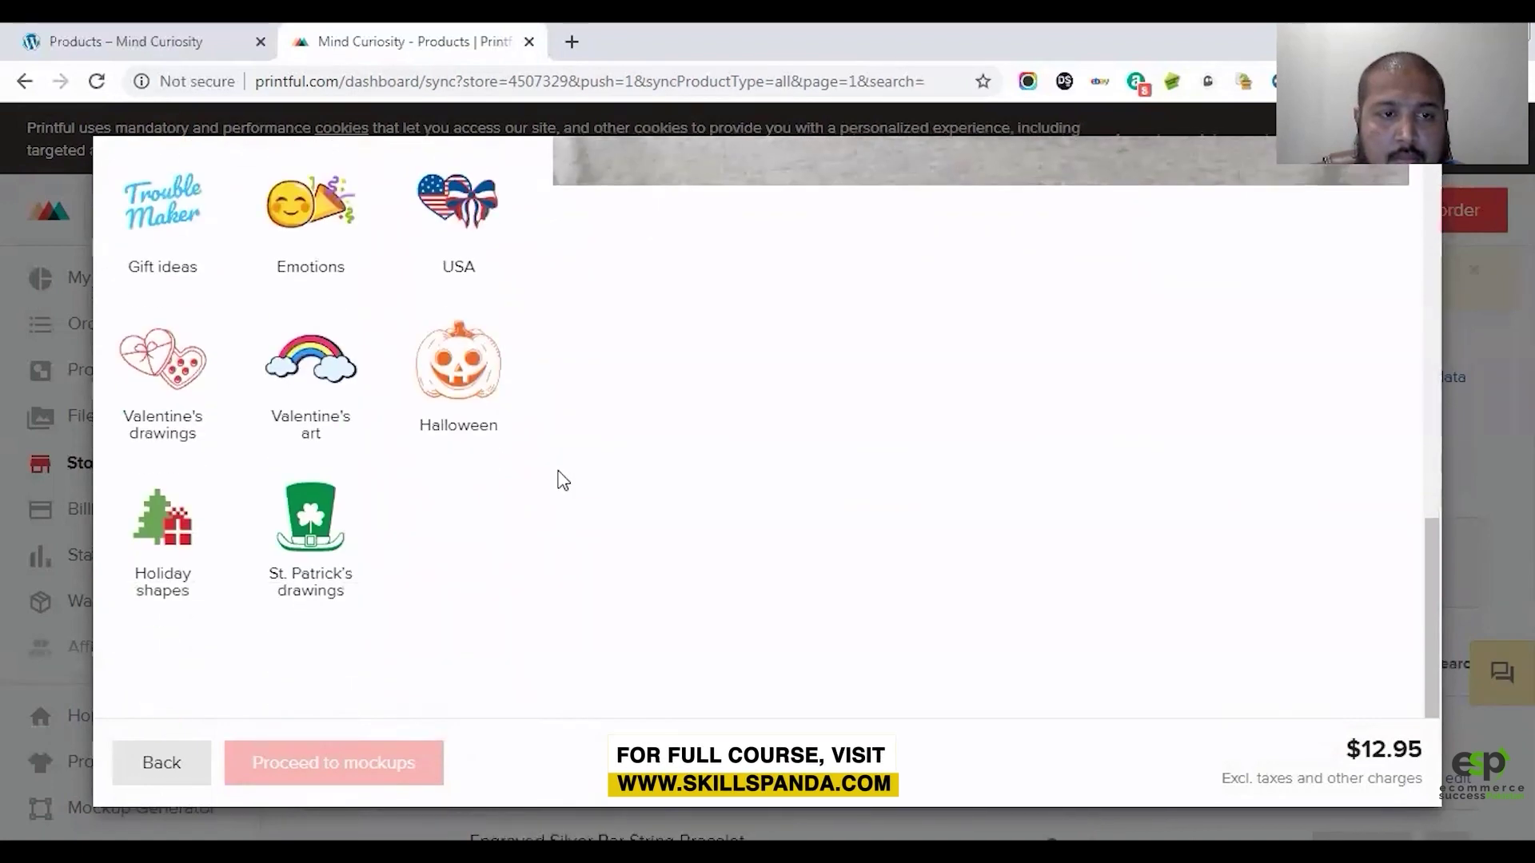
{"action": "scroll", "coordinate": [559, 478], "scroll_direction": "up", "scroll_amount": 3}
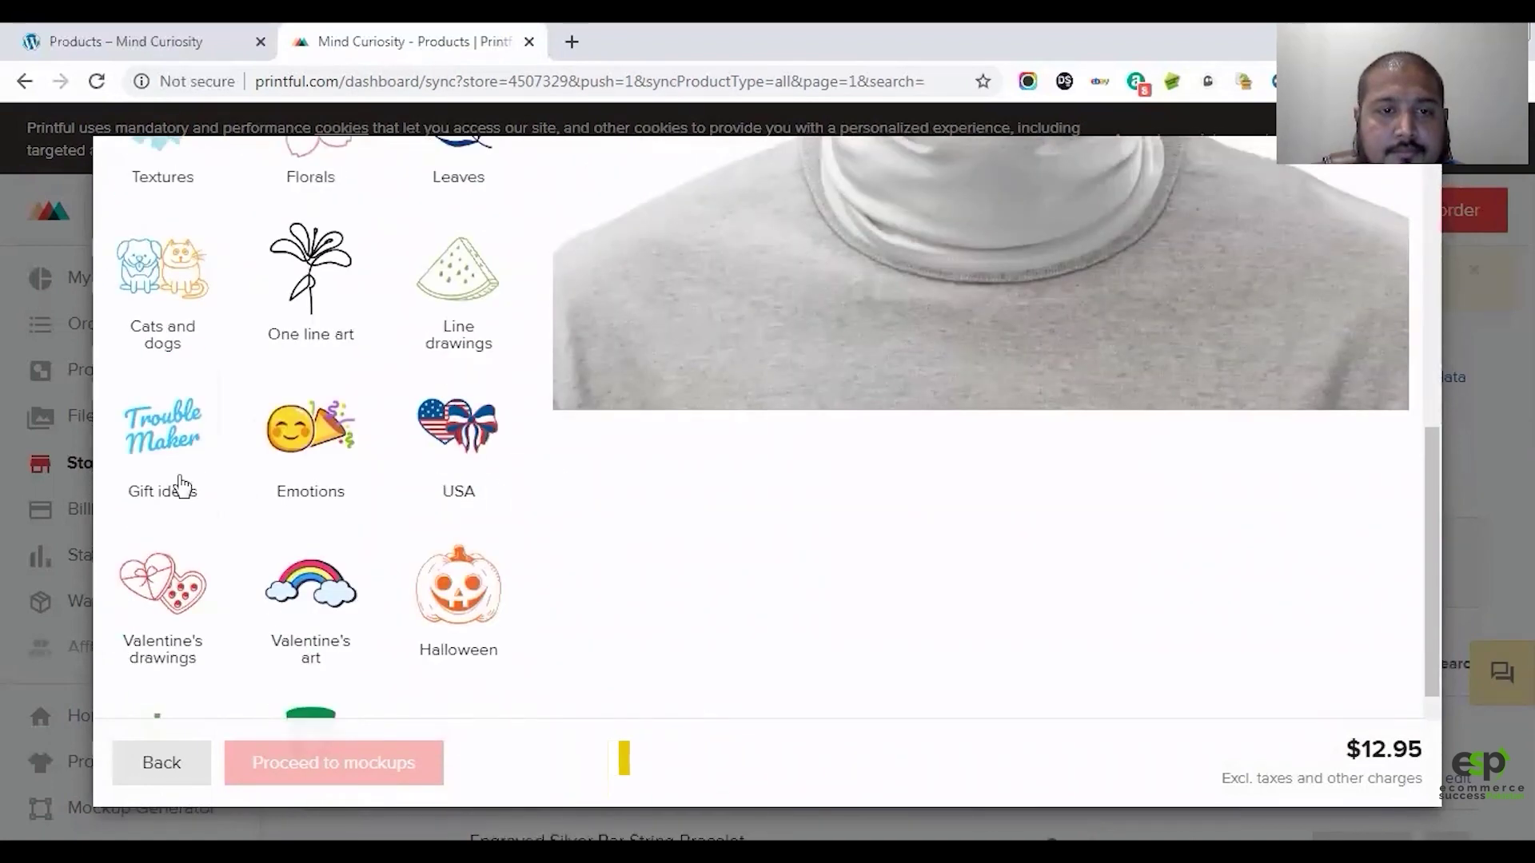
{"action": "left_click", "coordinate": [438, 459]}
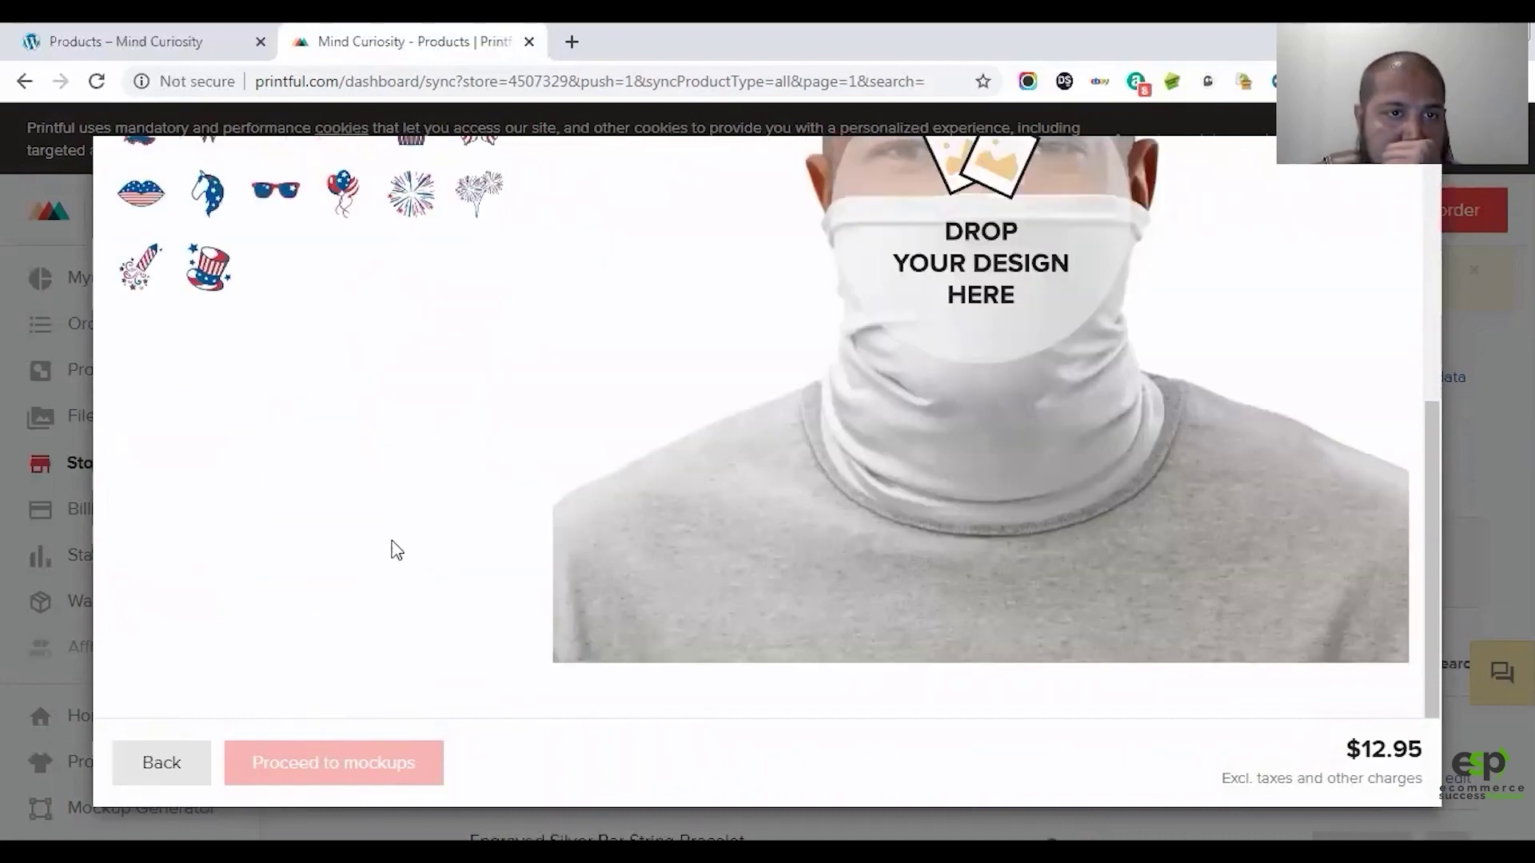
{"action": "scroll", "coordinate": [398, 550], "scroll_direction": "up", "scroll_amount": 3}
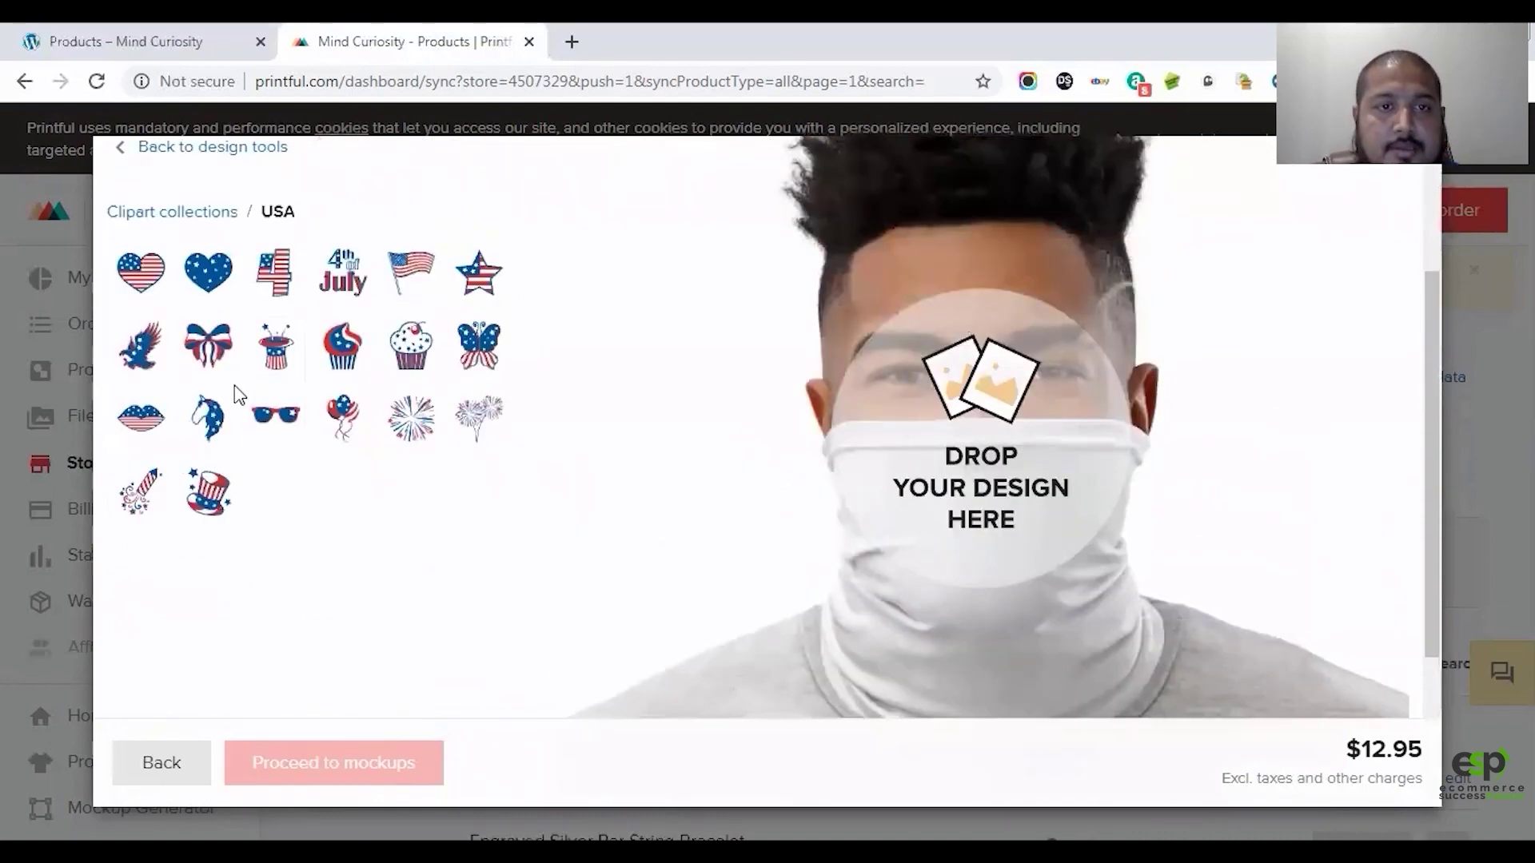
{"action": "left_click", "coordinate": [182, 212]}
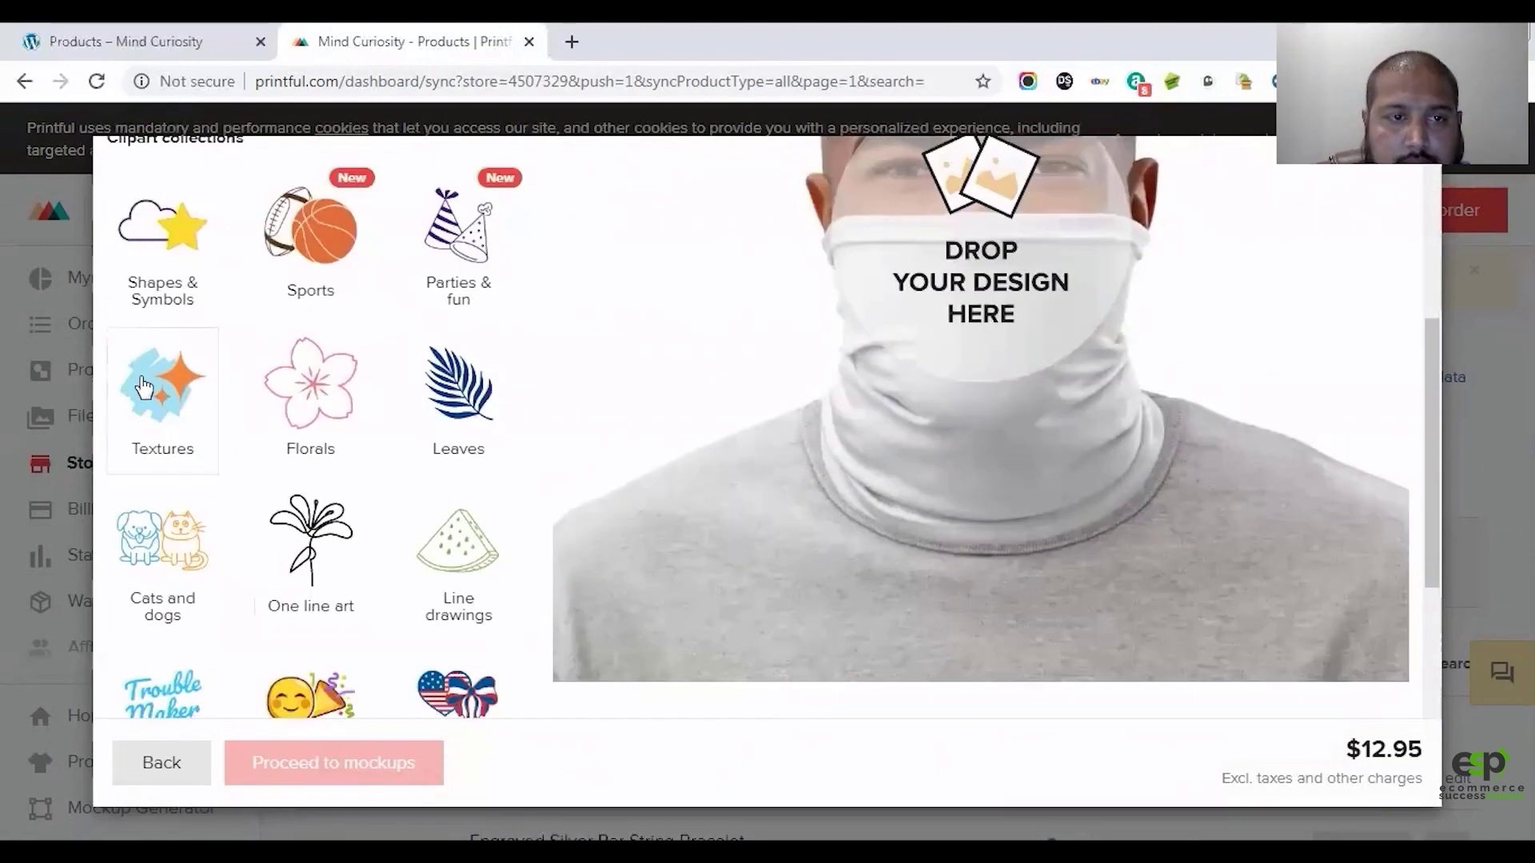
Step: Add the Random spot clipart from the Textures collection to the neck gaiter design
{"action": "left_click", "coordinate": [157, 342]}
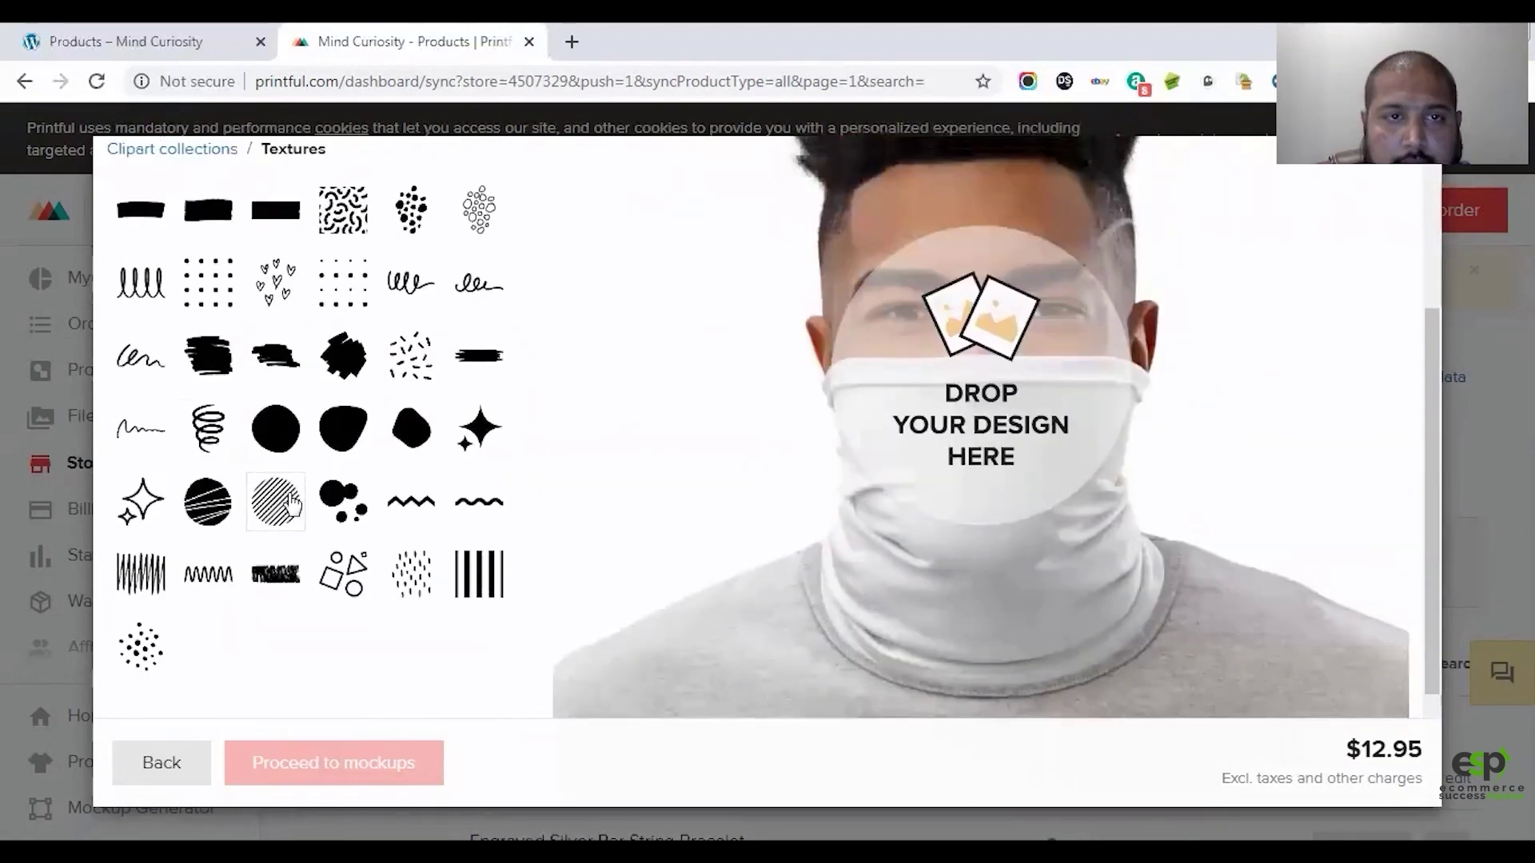
{"action": "scroll", "coordinate": [292, 503], "scroll_direction": "up", "scroll_amount": 3}
{"action": "scroll", "coordinate": [284, 507], "scroll_direction": "down", "scroll_amount": 4}
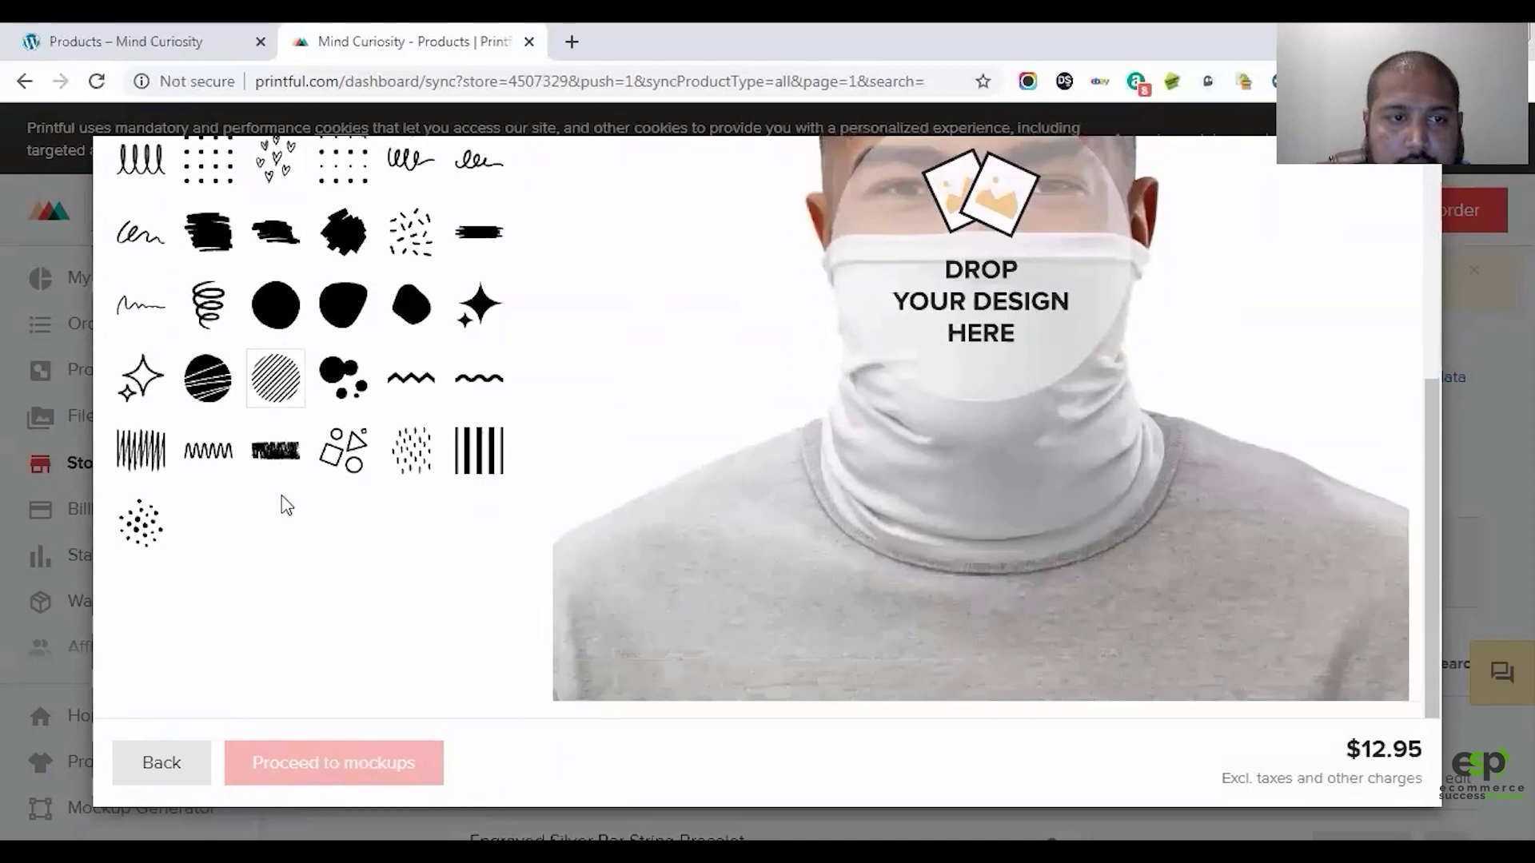
{"action": "scroll", "coordinate": [199, 505], "scroll_direction": "up", "scroll_amount": 1}
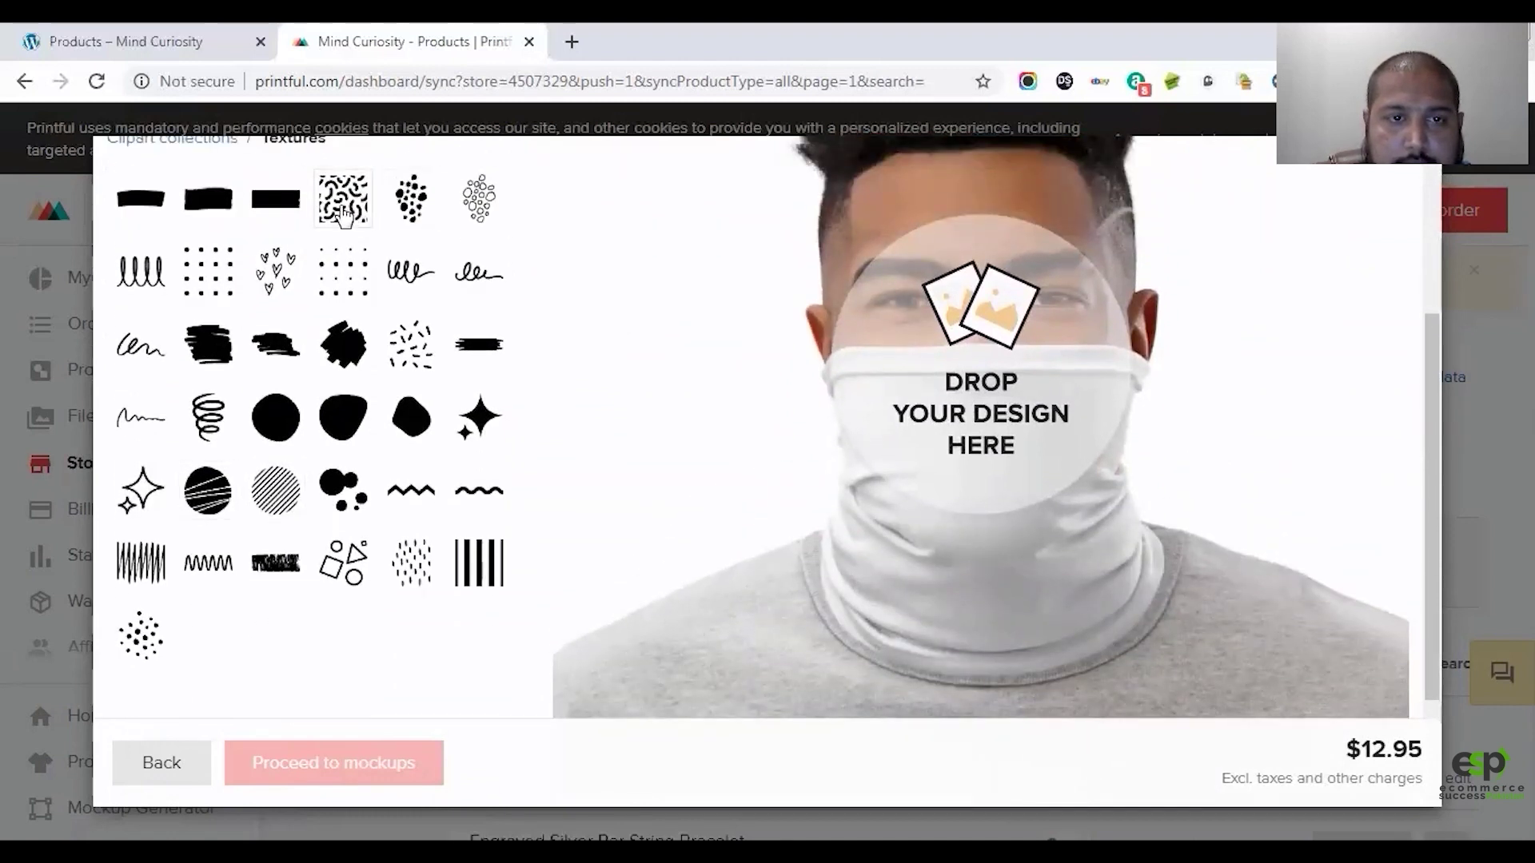
{"action": "left_click", "coordinate": [413, 353]}
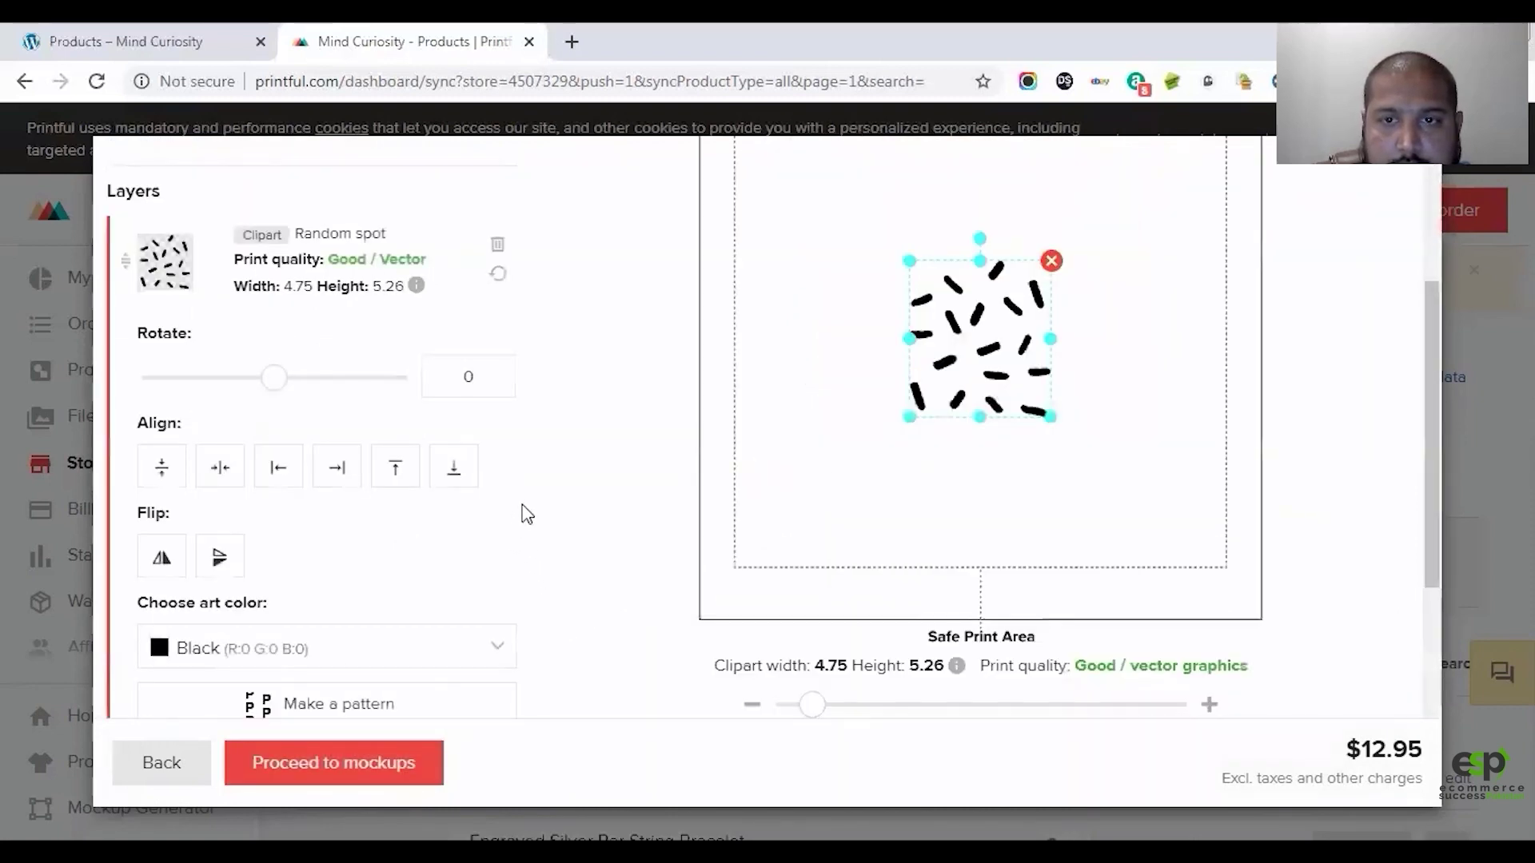
Step: Enlarge the Random spot clipart to about 12.4 wide and 13.8 high within the safe print area
{"action": "scroll", "coordinate": [815, 616], "scroll_direction": "up", "scroll_amount": 4}
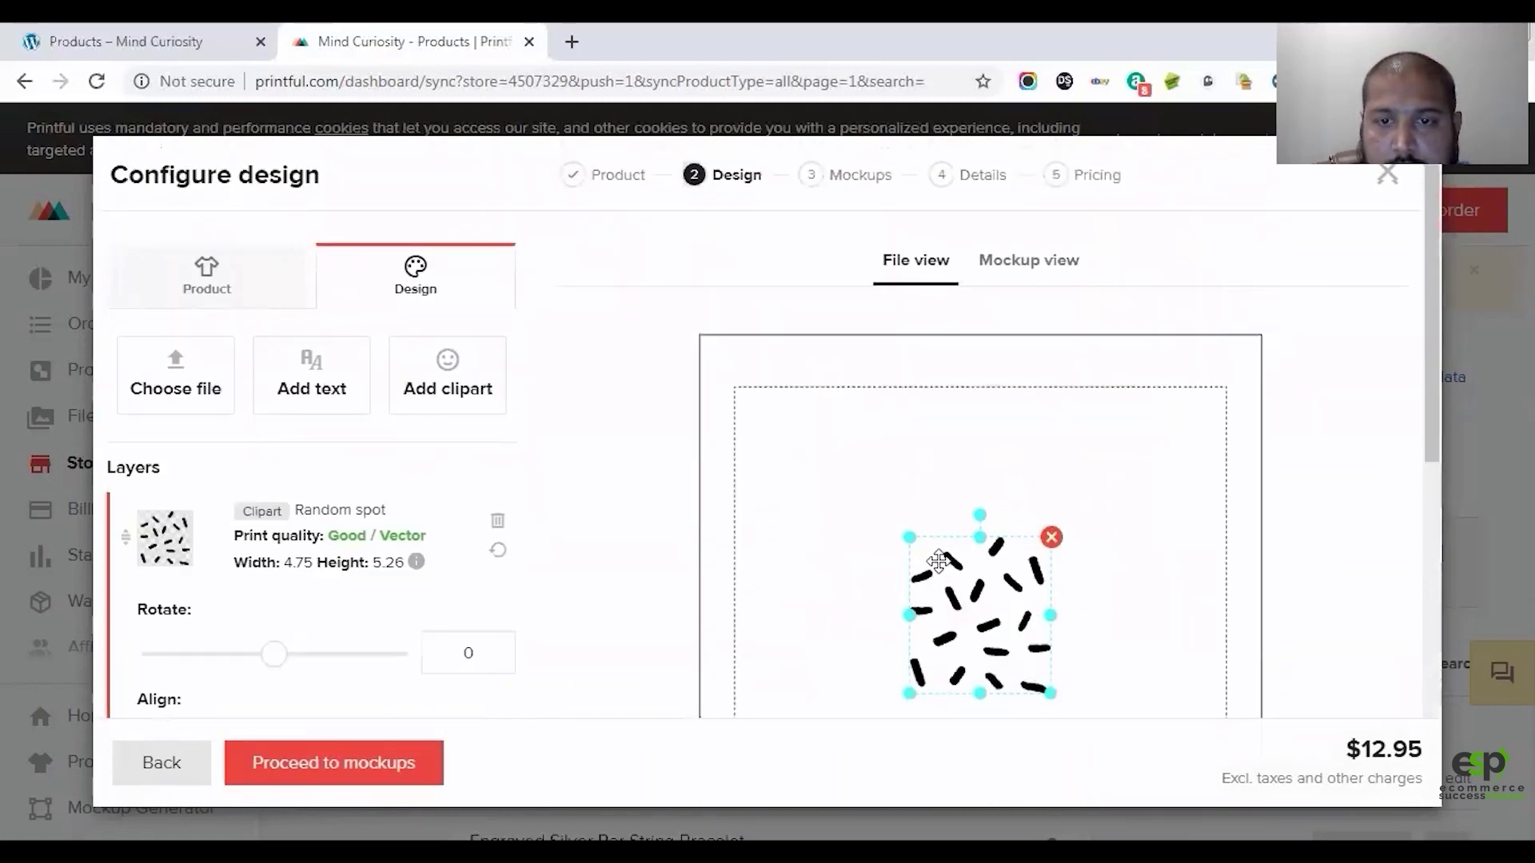
{"action": "left_click_drag", "start_coordinate": [907, 535], "coordinate": [746, 483]}
{"action": "scroll", "coordinate": [746, 471], "scroll_direction": "down", "scroll_amount": 5}
{"action": "scroll", "coordinate": [726, 479], "scroll_direction": "up", "scroll_amount": 3}
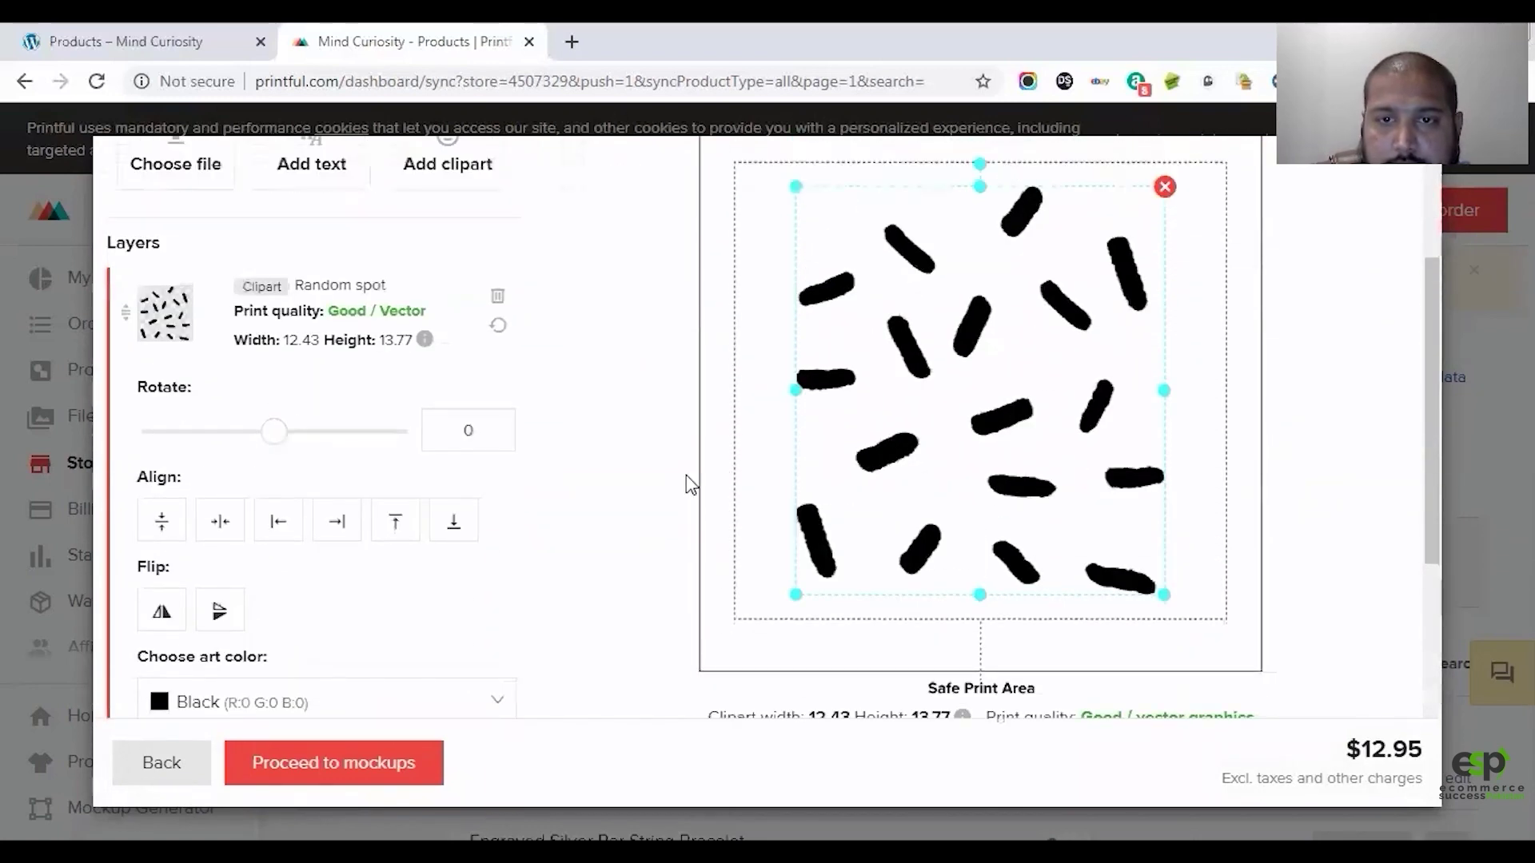
{"action": "scroll", "coordinate": [636, 487], "scroll_direction": "up", "scroll_amount": 2}
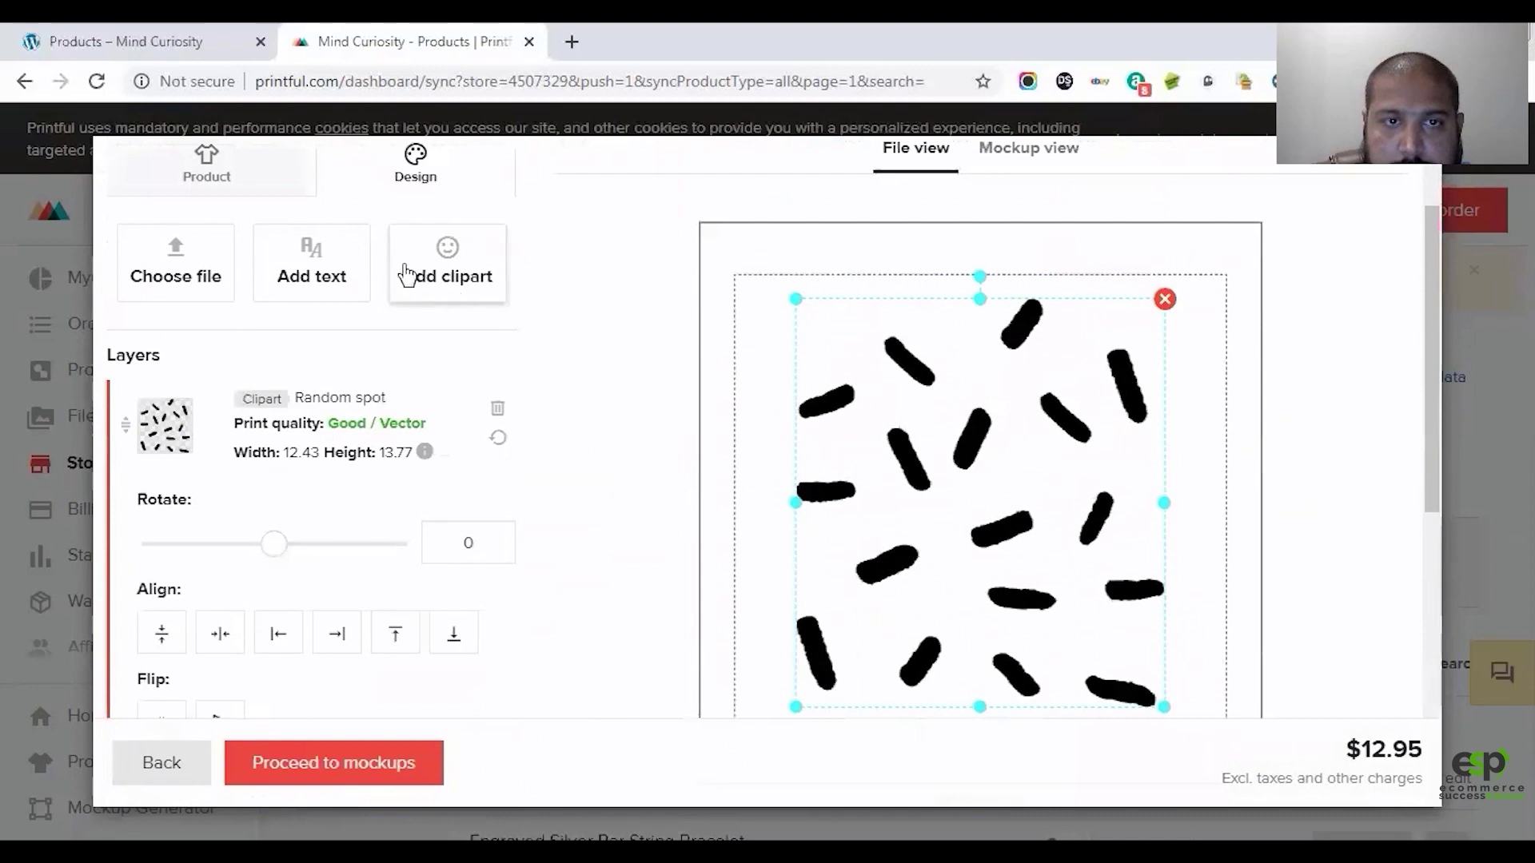
{"action": "scroll", "coordinate": [895, 400], "scroll_direction": "up", "scroll_amount": 2}
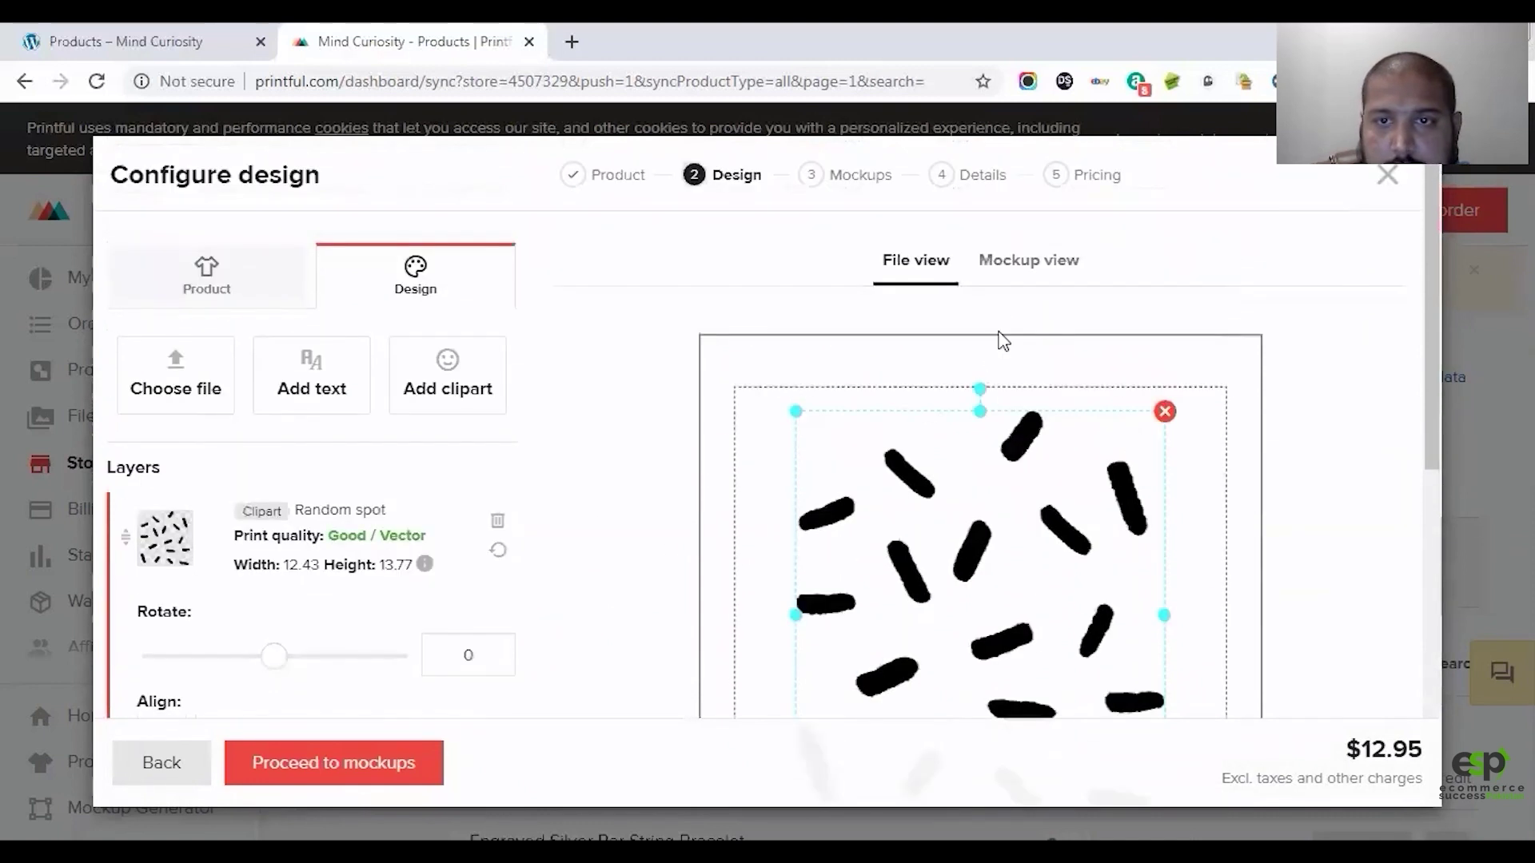
Step: Show the design in mockup view and examine how the pattern looks on the neck gaiter
{"action": "left_click", "coordinate": [1015, 272]}
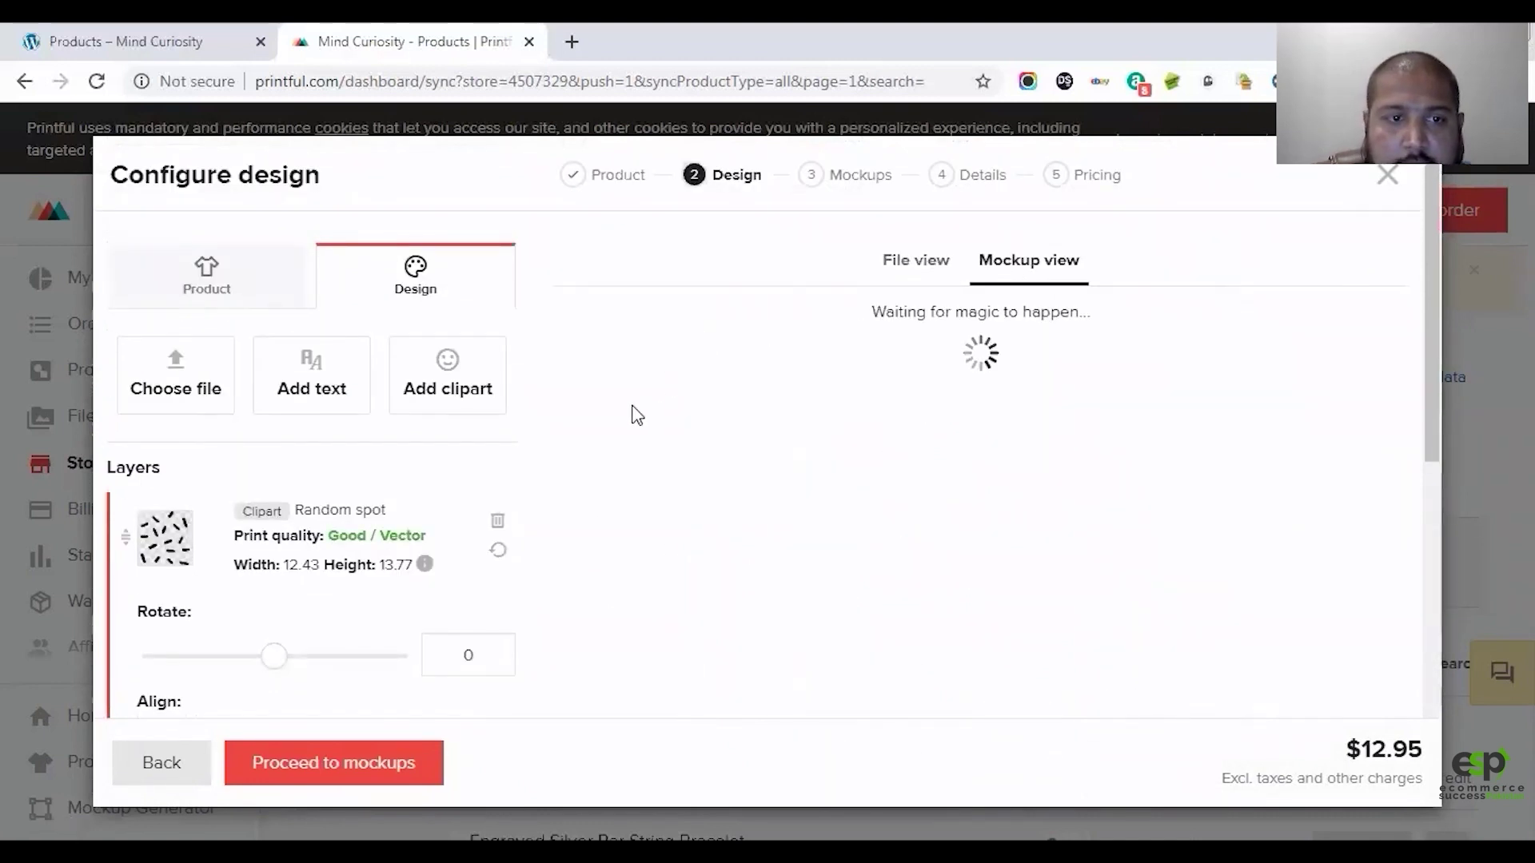
{"action": "scroll", "coordinate": [617, 476], "scroll_direction": "down", "scroll_amount": 4}
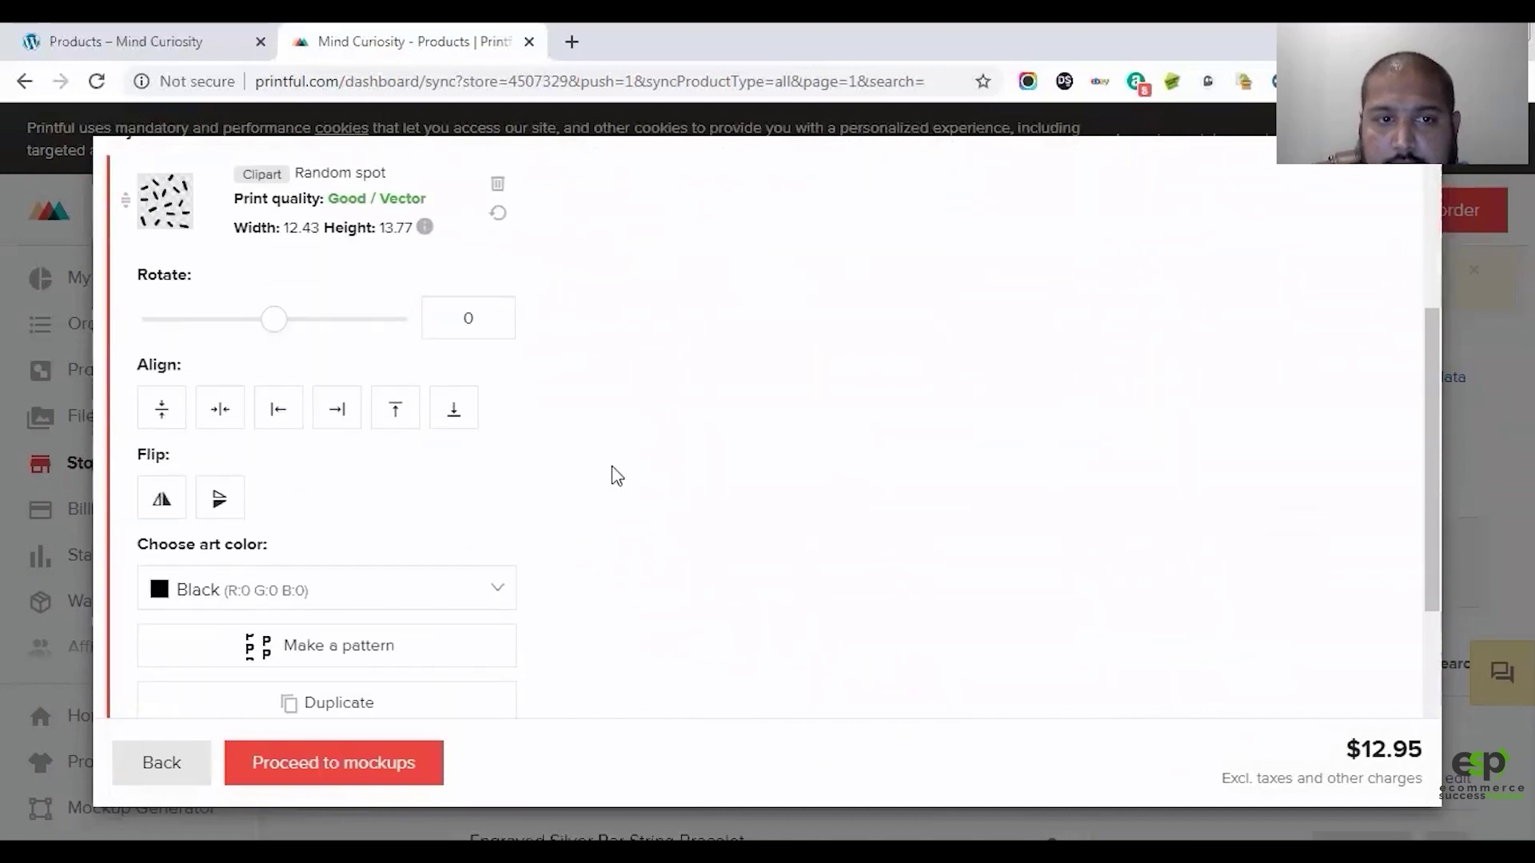
{"action": "scroll", "coordinate": [614, 476], "scroll_direction": "up", "scroll_amount": 4}
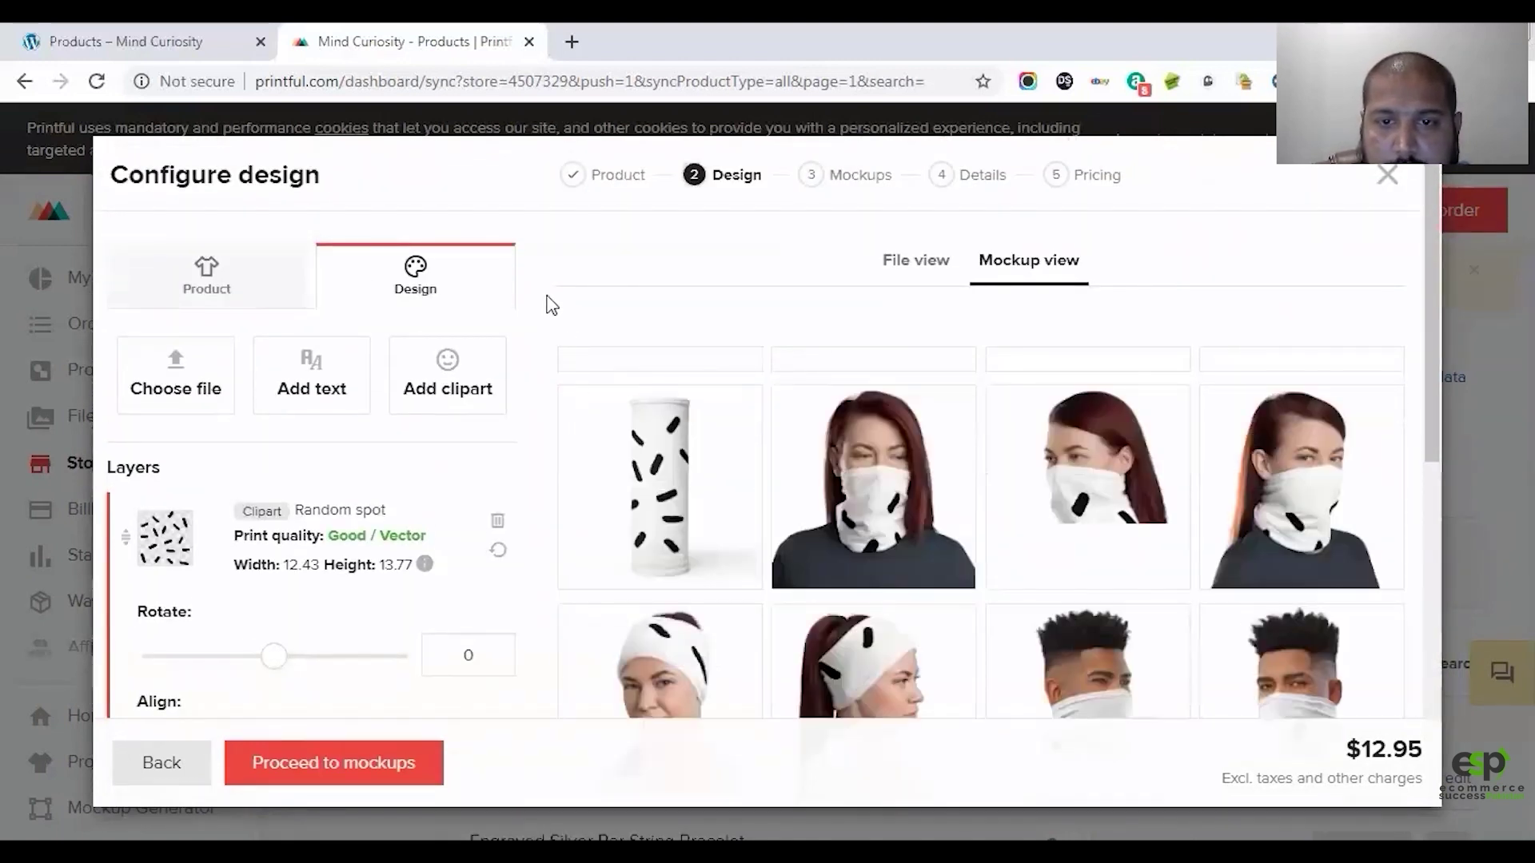
{"action": "scroll", "coordinate": [640, 402], "scroll_direction": "down", "scroll_amount": 4}
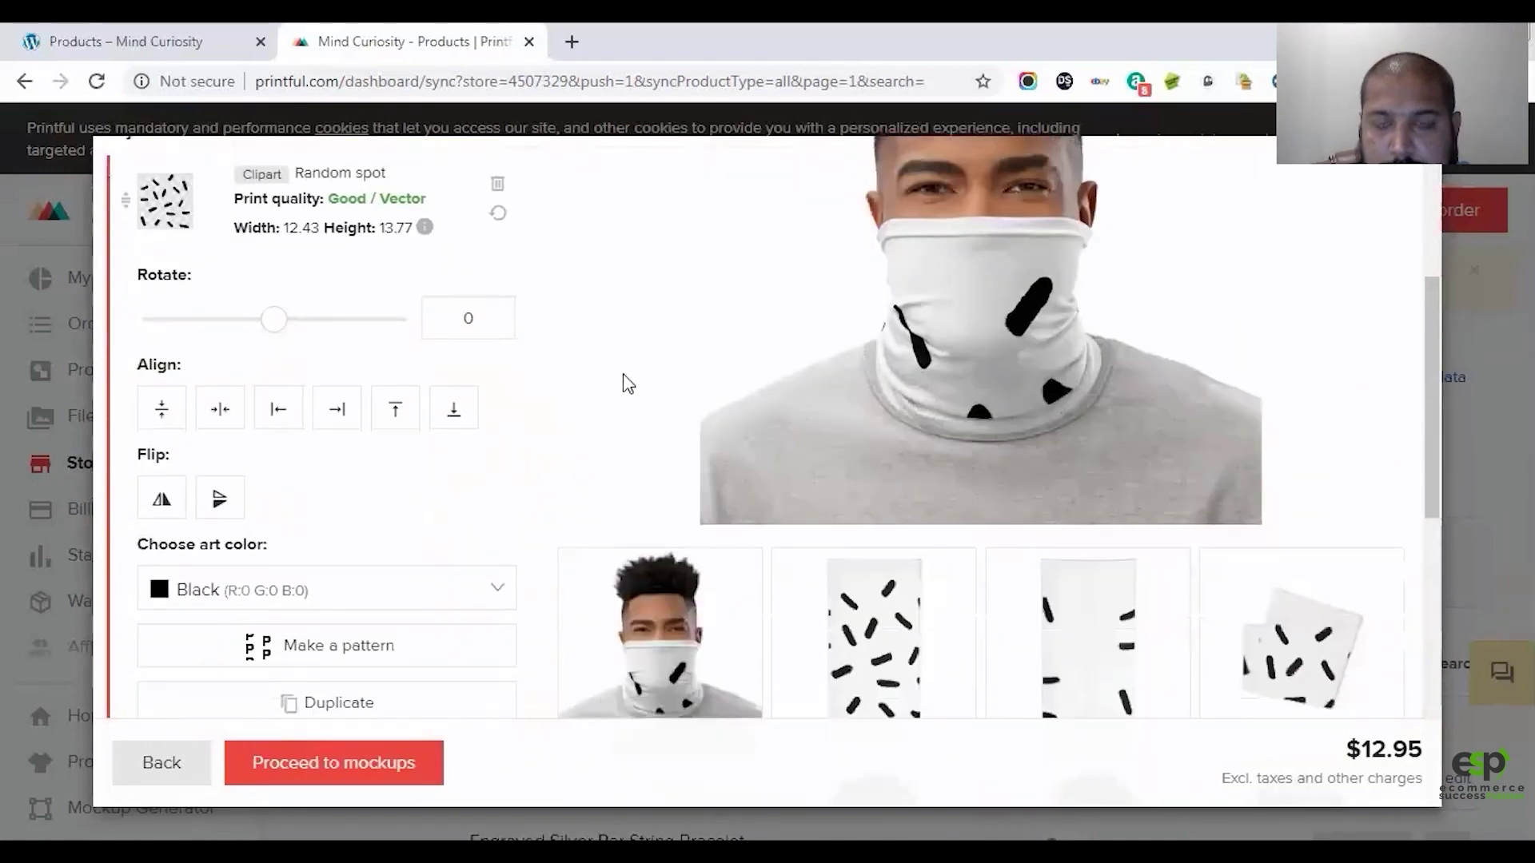
Step: Examine the mockups of the woman wearing the gaiter from the front and from the side
{"action": "scroll", "coordinate": [628, 356], "scroll_direction": "down", "scroll_amount": 5}
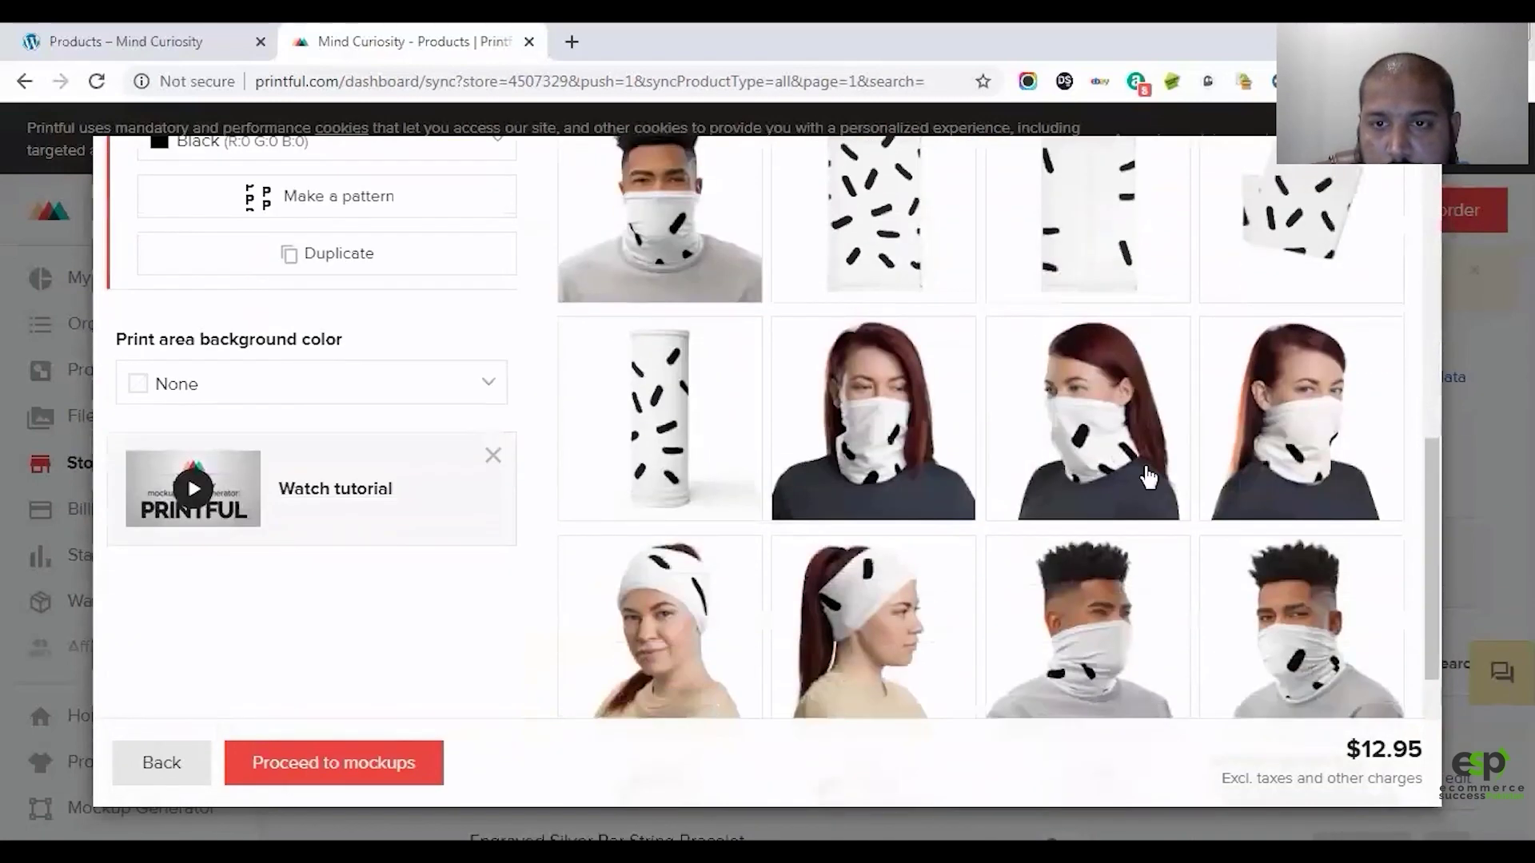
{"action": "left_click", "coordinate": [884, 507]}
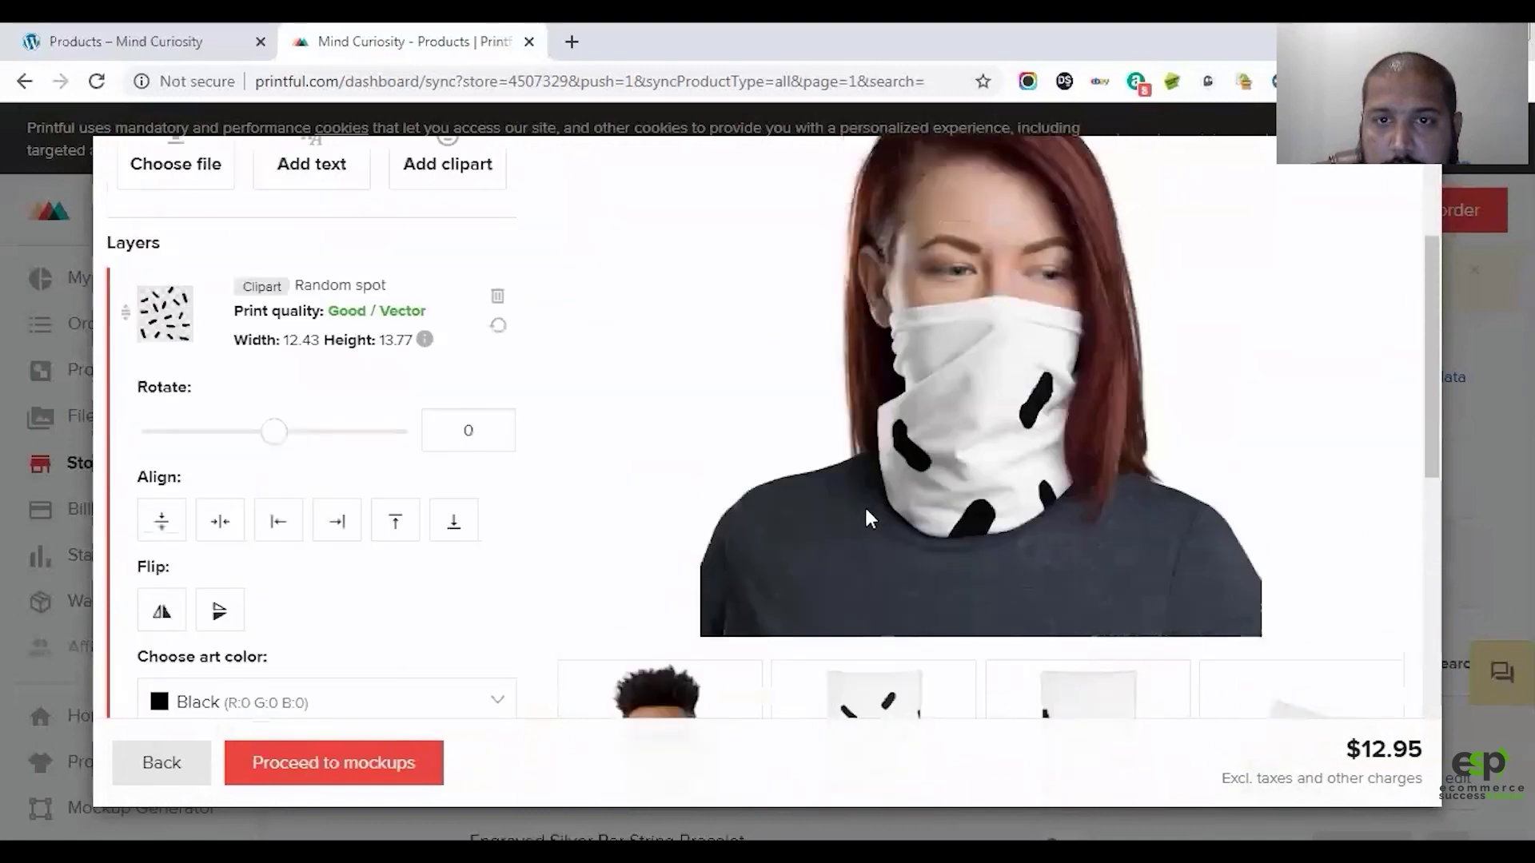
{"action": "scroll", "coordinate": [956, 520], "scroll_direction": "down", "scroll_amount": 6}
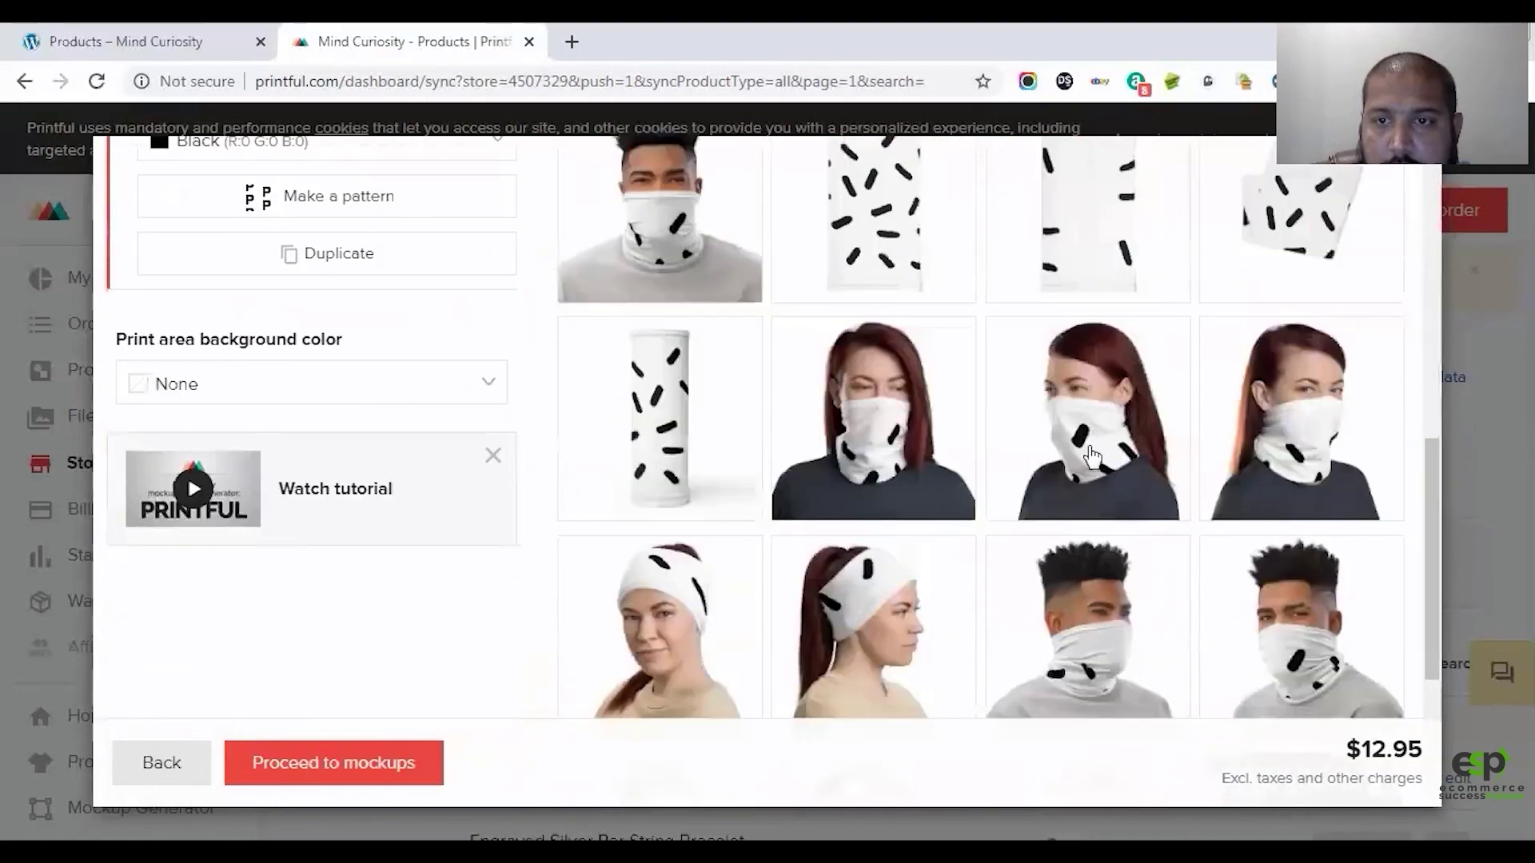
{"action": "left_click", "coordinate": [1089, 438]}
{"action": "scroll", "coordinate": [972, 429], "scroll_direction": "up", "scroll_amount": 3}
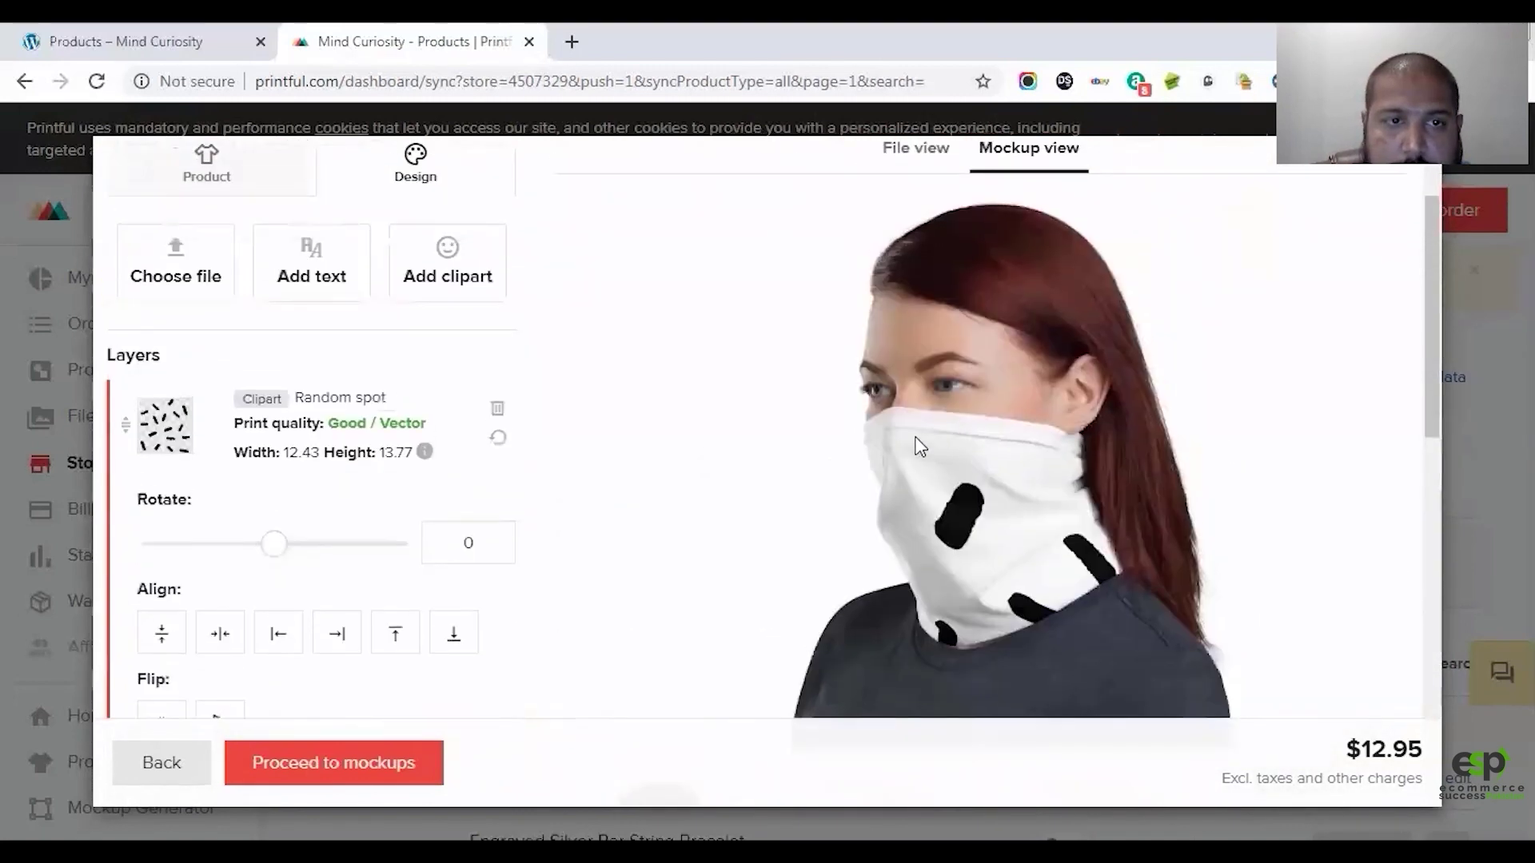
Step: Add the text "Good" to the neck gaiter design
{"action": "scroll", "coordinate": [791, 421], "scroll_direction": "up", "scroll_amount": 2}
{"action": "left_click", "coordinate": [314, 264]}
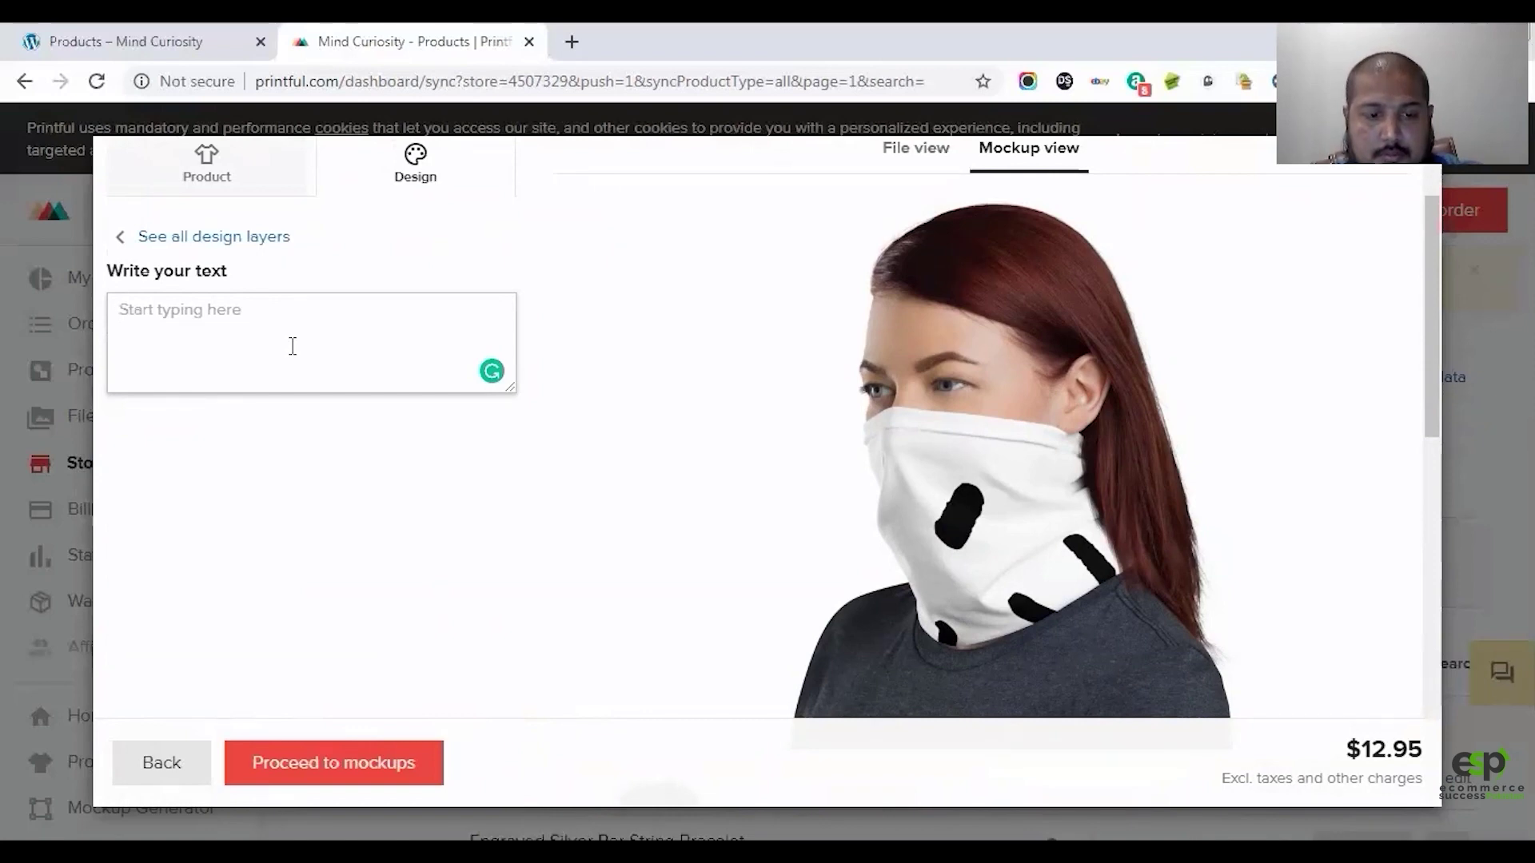
{"action": "type", "text": "Good"}
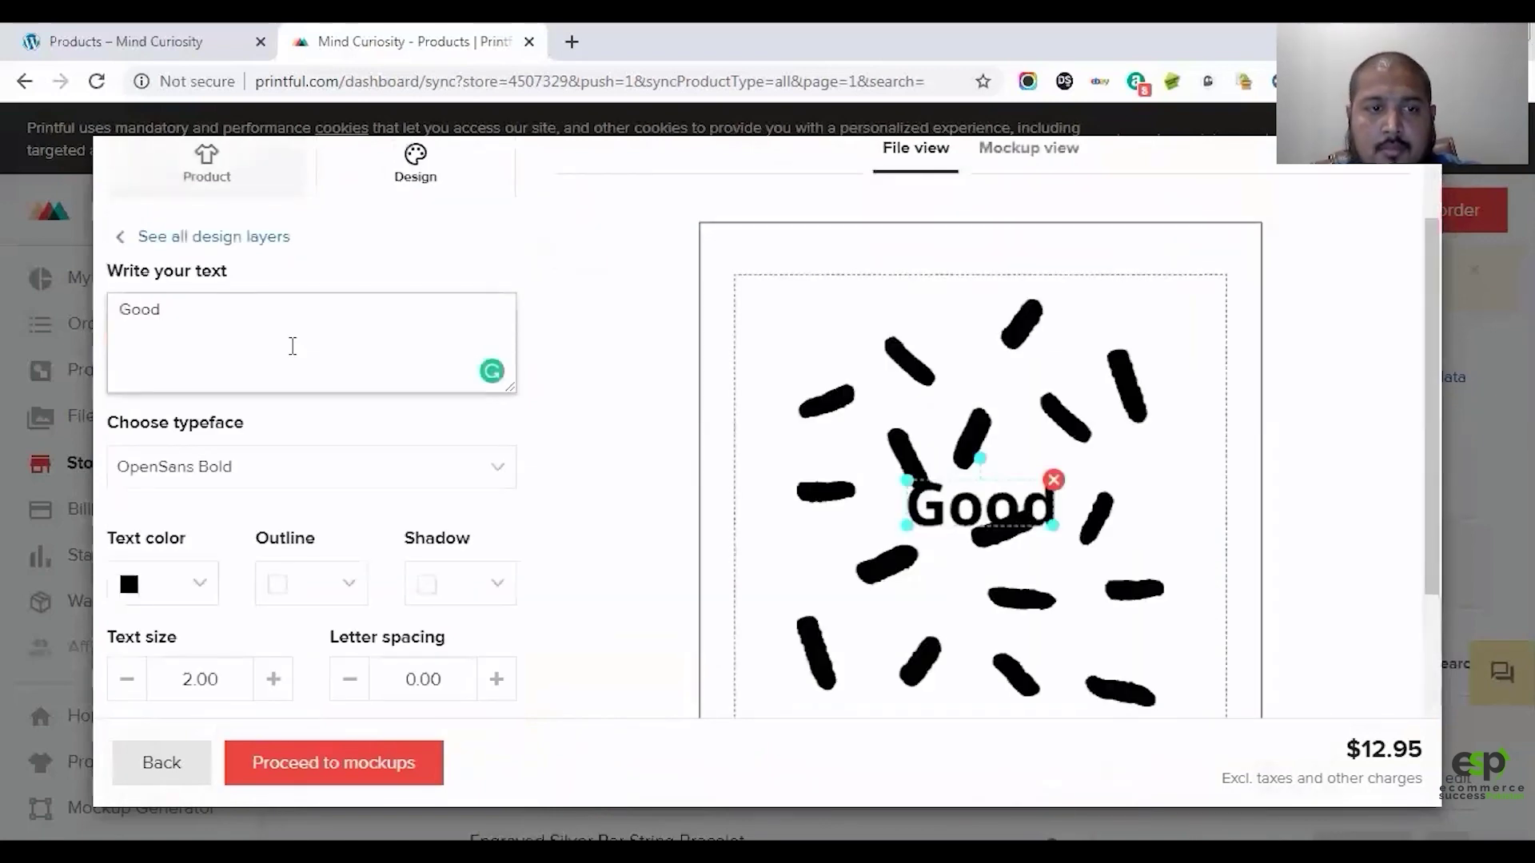
{"action": "scroll", "coordinate": [177, 331], "scroll_direction": "down", "scroll_amount": 4}
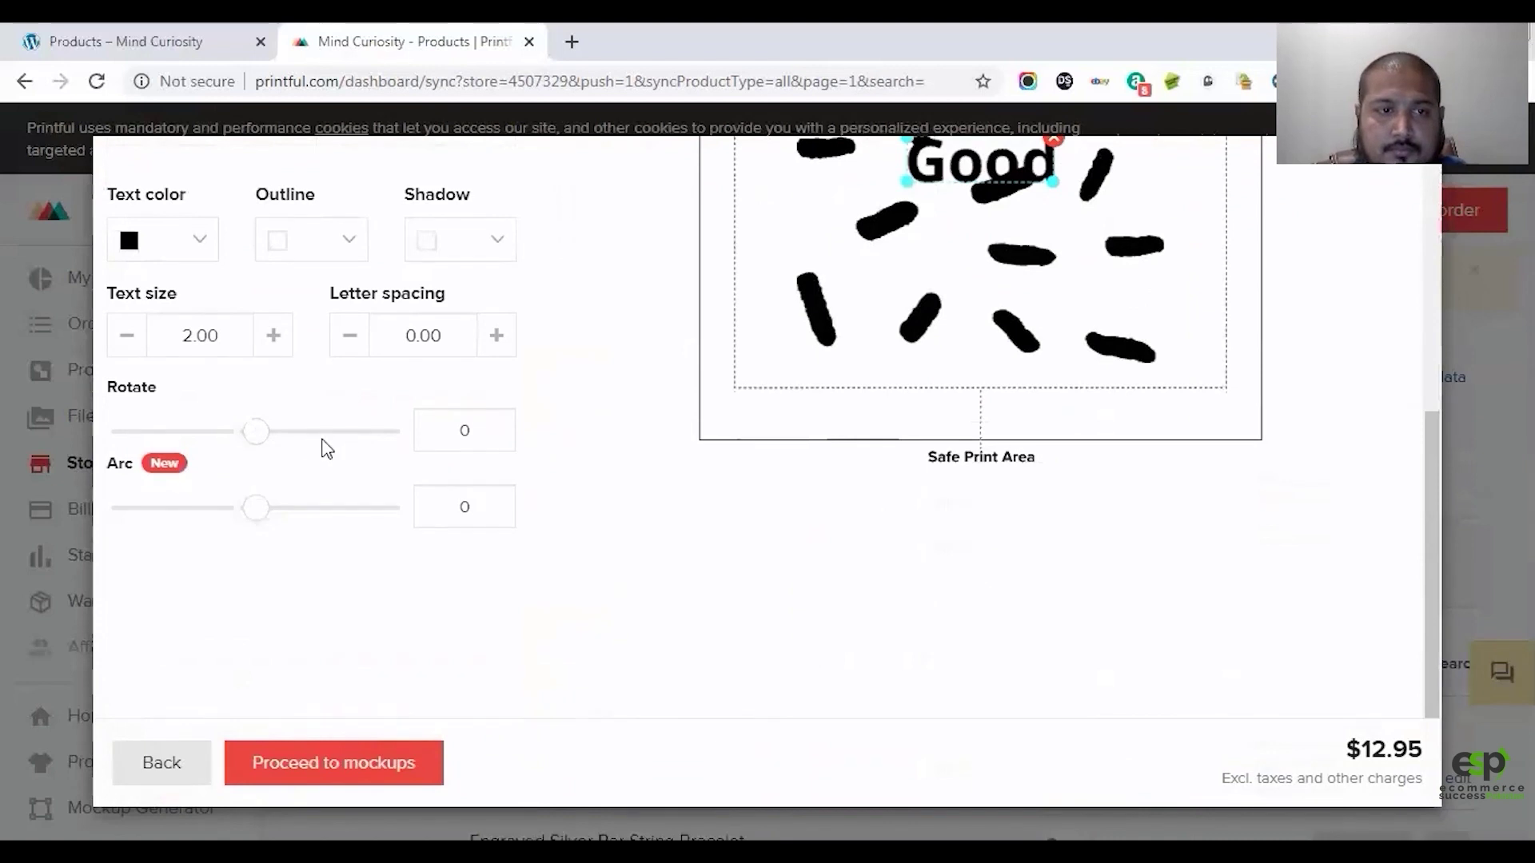
{"action": "scroll", "coordinate": [628, 490], "scroll_direction": "up", "scroll_amount": 3}
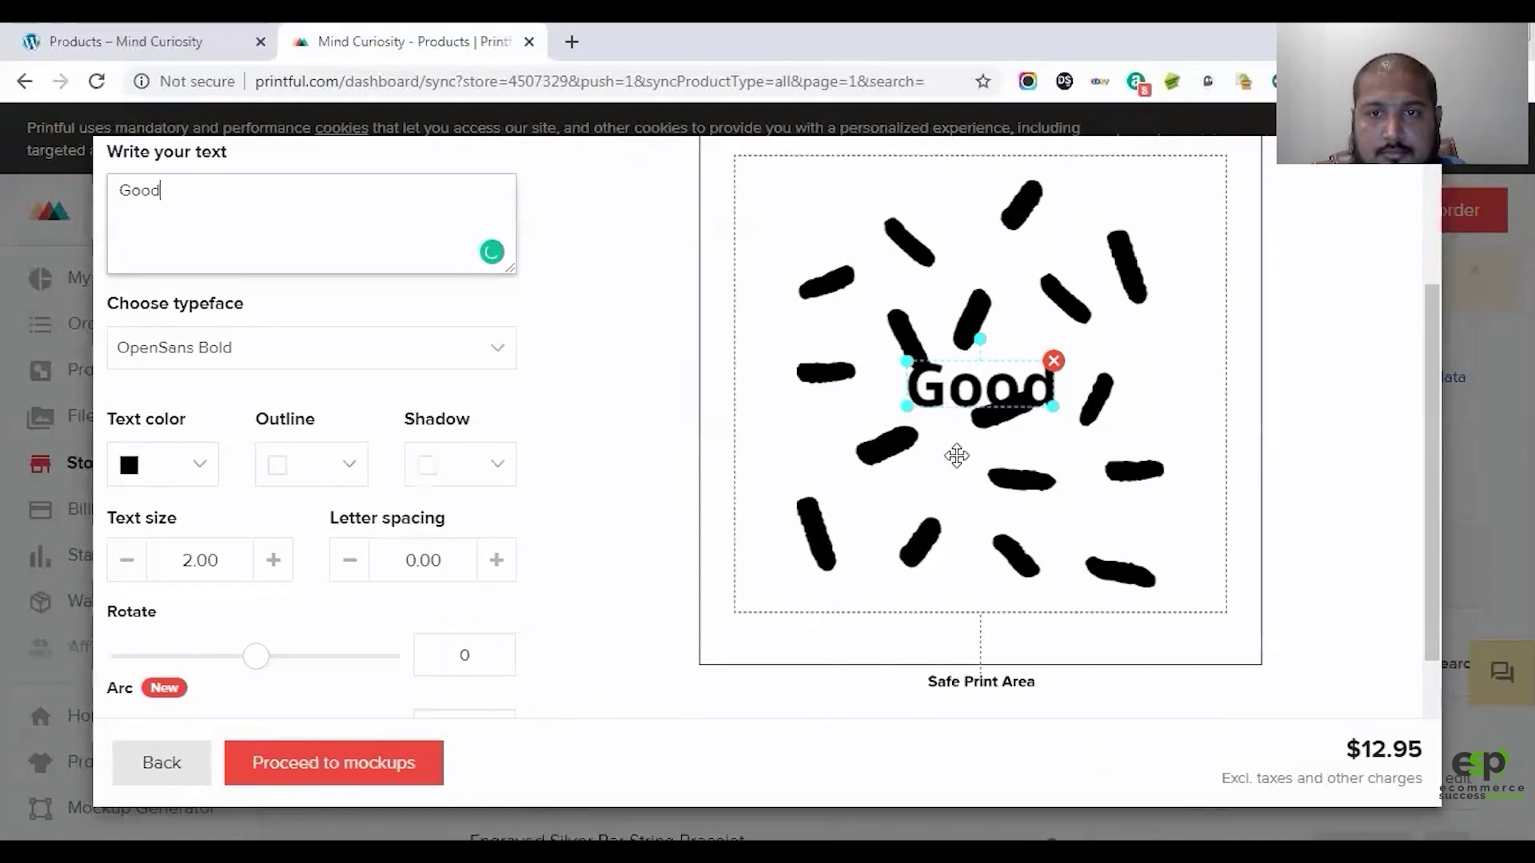
Step: Shrink the Random spot clipart to about 9.7 wide and 10.7 high, and place the Good text just below it
{"action": "left_click", "coordinate": [1003, 531]}
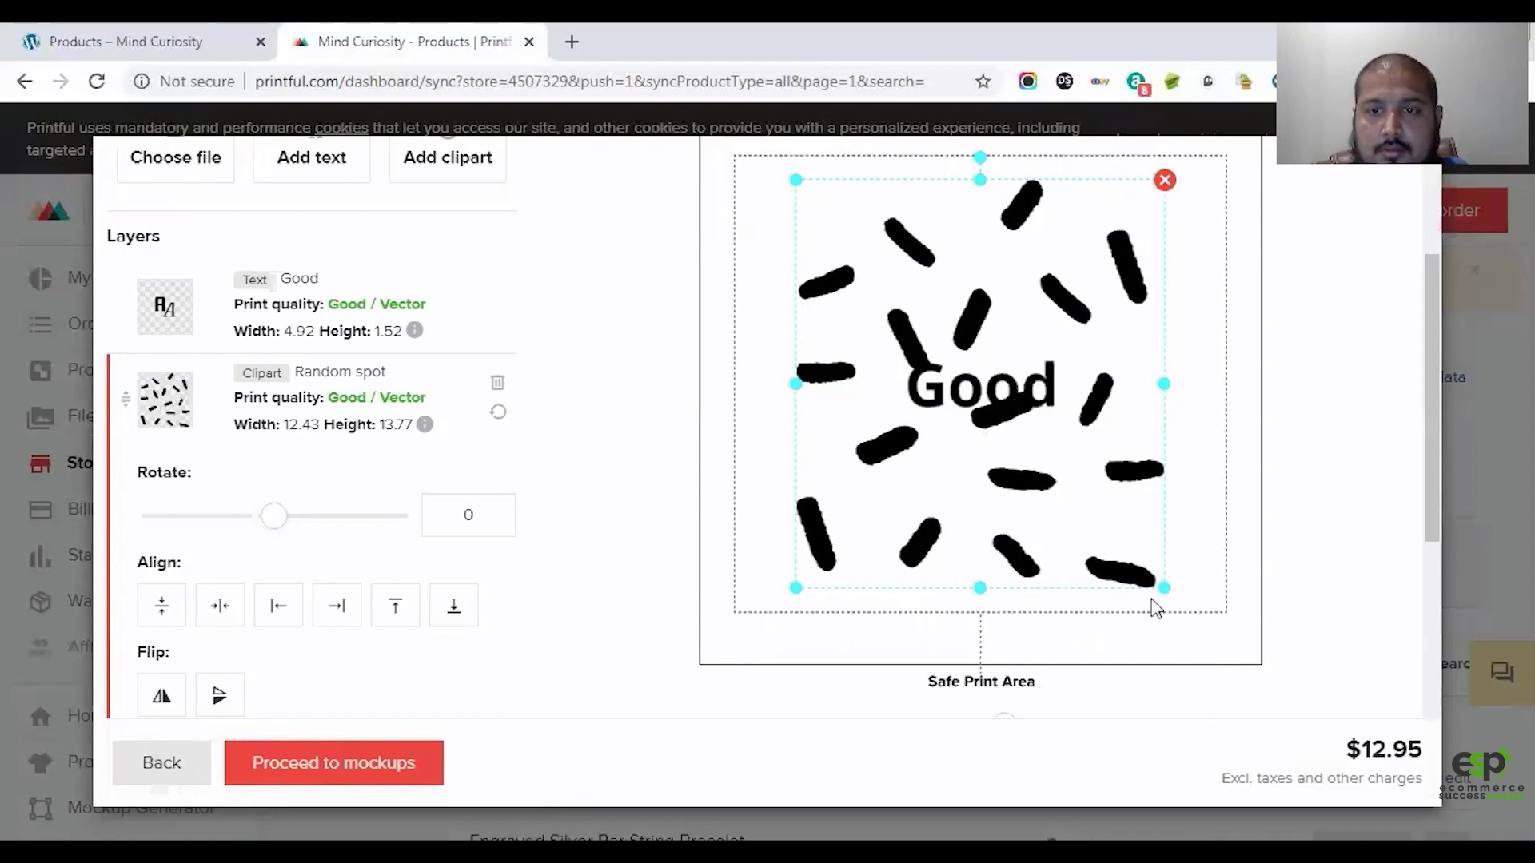
{"action": "left_click_drag", "start_coordinate": [990, 377], "coordinate": [989, 489]}
{"action": "left_click", "coordinate": [1127, 464]}
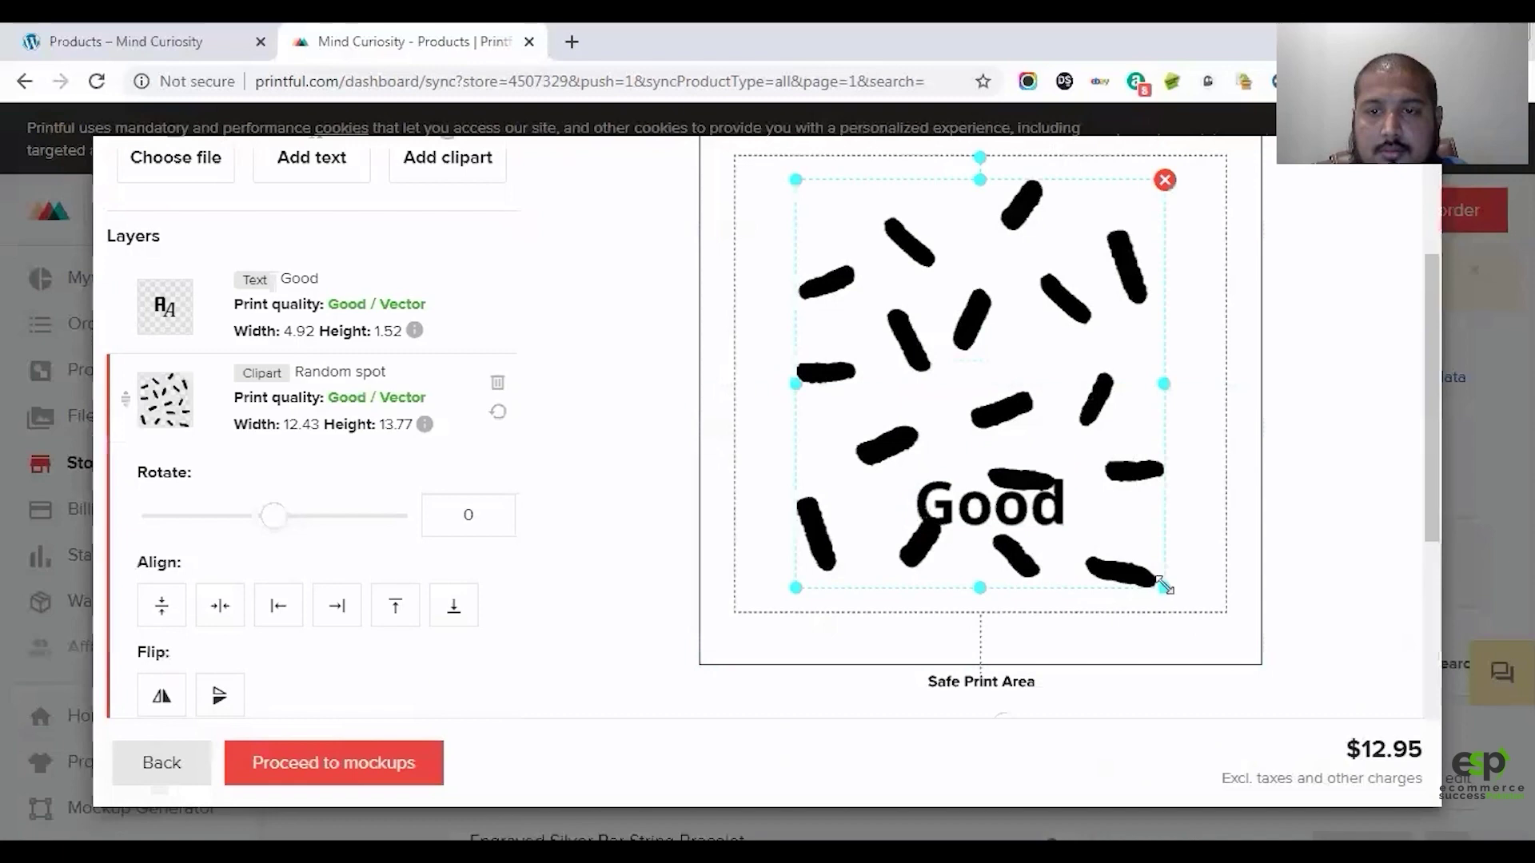
{"action": "left_click_drag", "start_coordinate": [1164, 588], "coordinate": [1143, 519]}
{"action": "left_click_drag", "start_coordinate": [1033, 369], "coordinate": [1029, 312]}
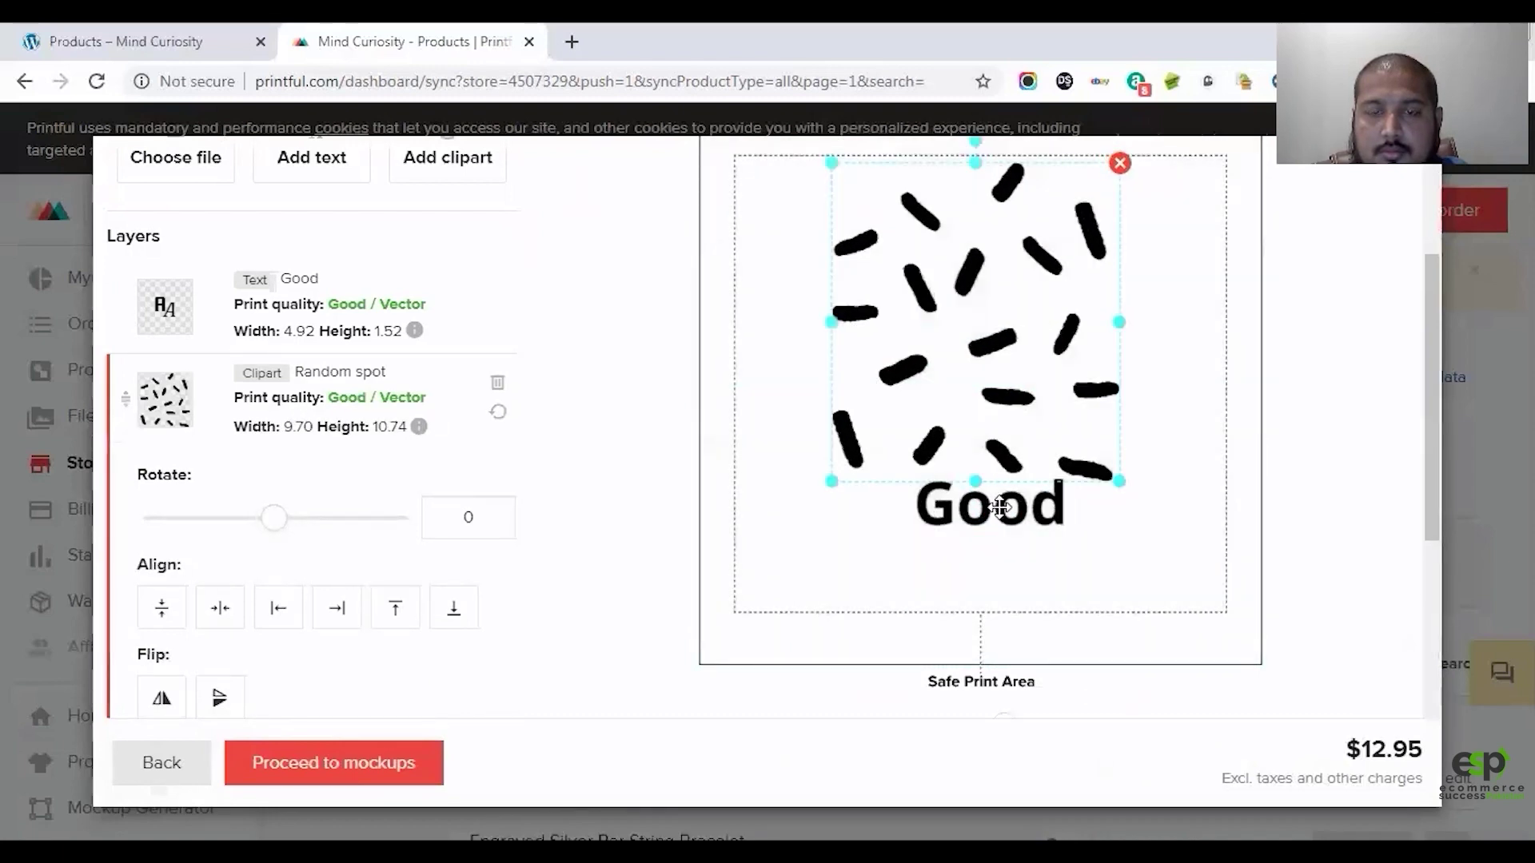
{"action": "left_click_drag", "start_coordinate": [999, 506], "coordinate": [974, 535]}
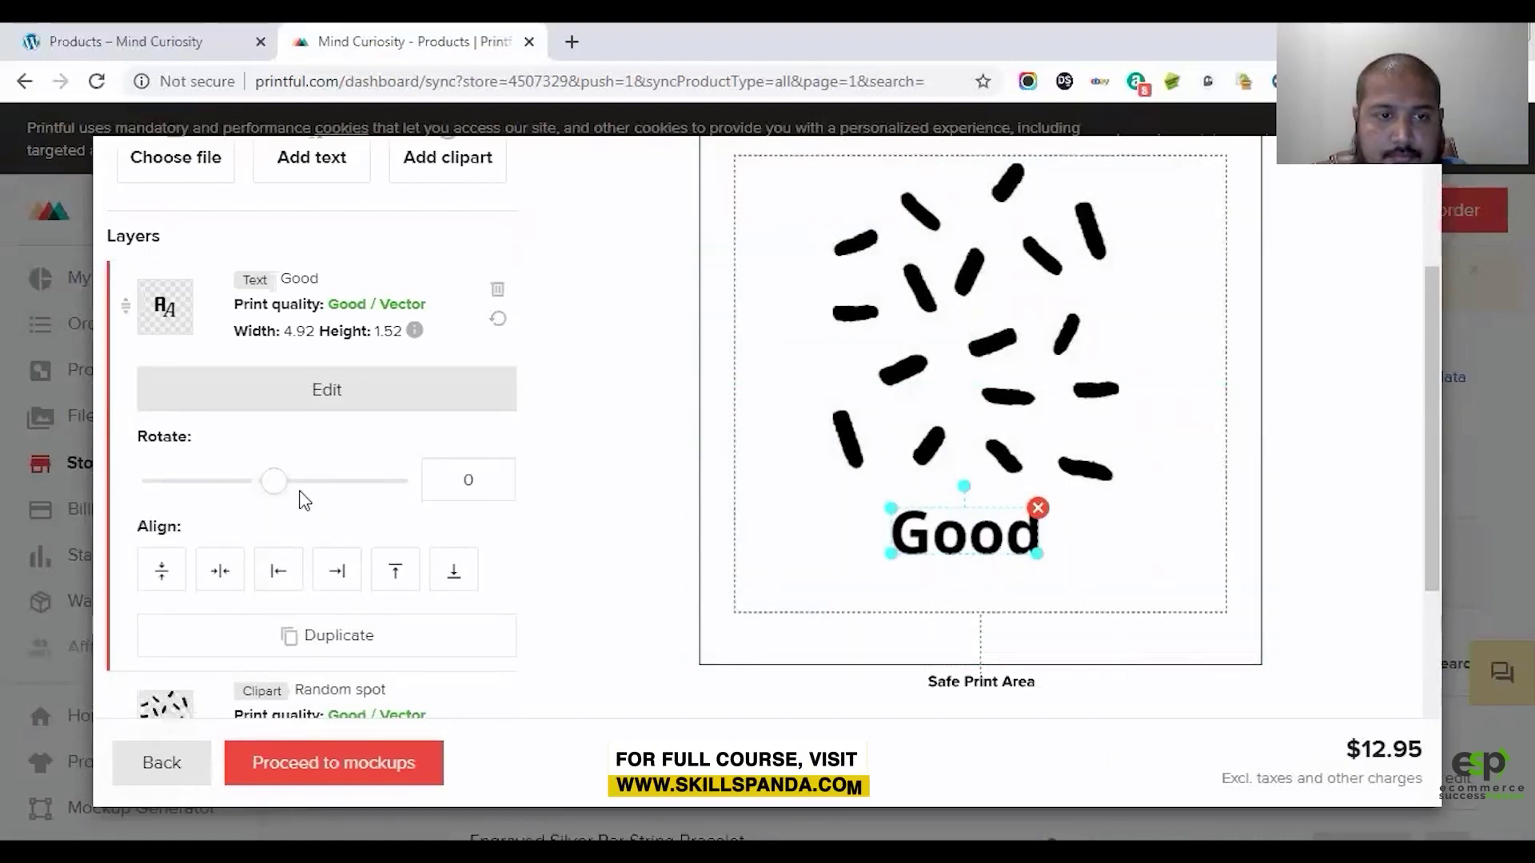
Step: Edit the Good text layer and change its typeface to Notable
{"action": "scroll", "coordinate": [272, 432], "scroll_direction": "down", "scroll_amount": 3}
{"action": "scroll", "coordinate": [480, 479], "scroll_direction": "up", "scroll_amount": 5}
{"action": "scroll", "coordinate": [431, 440], "scroll_direction": "up", "scroll_amount": 1}
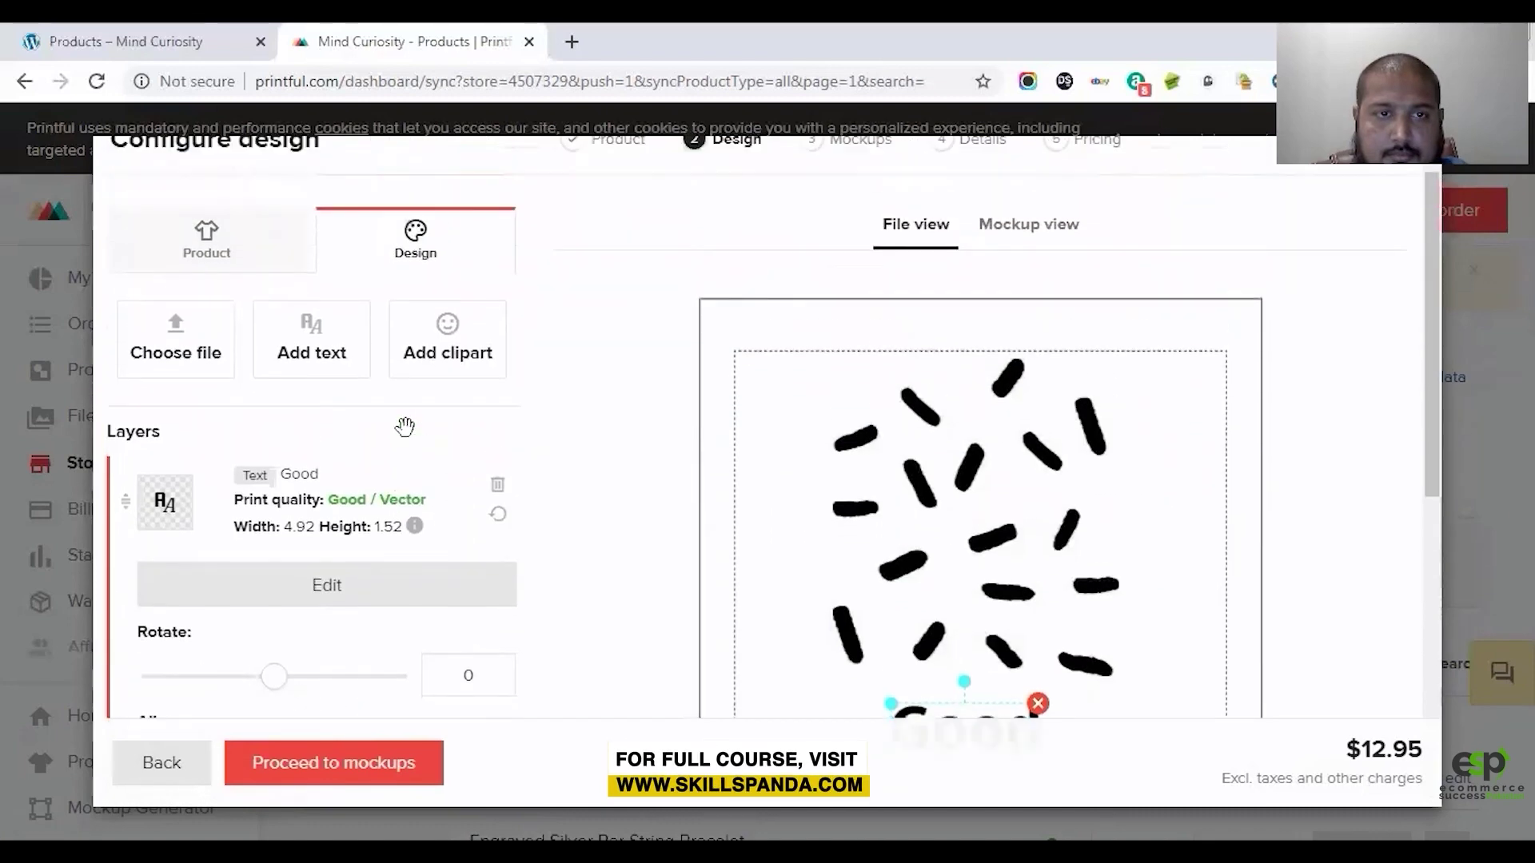
{"action": "scroll", "coordinate": [920, 543], "scroll_direction": "down", "scroll_amount": 3}
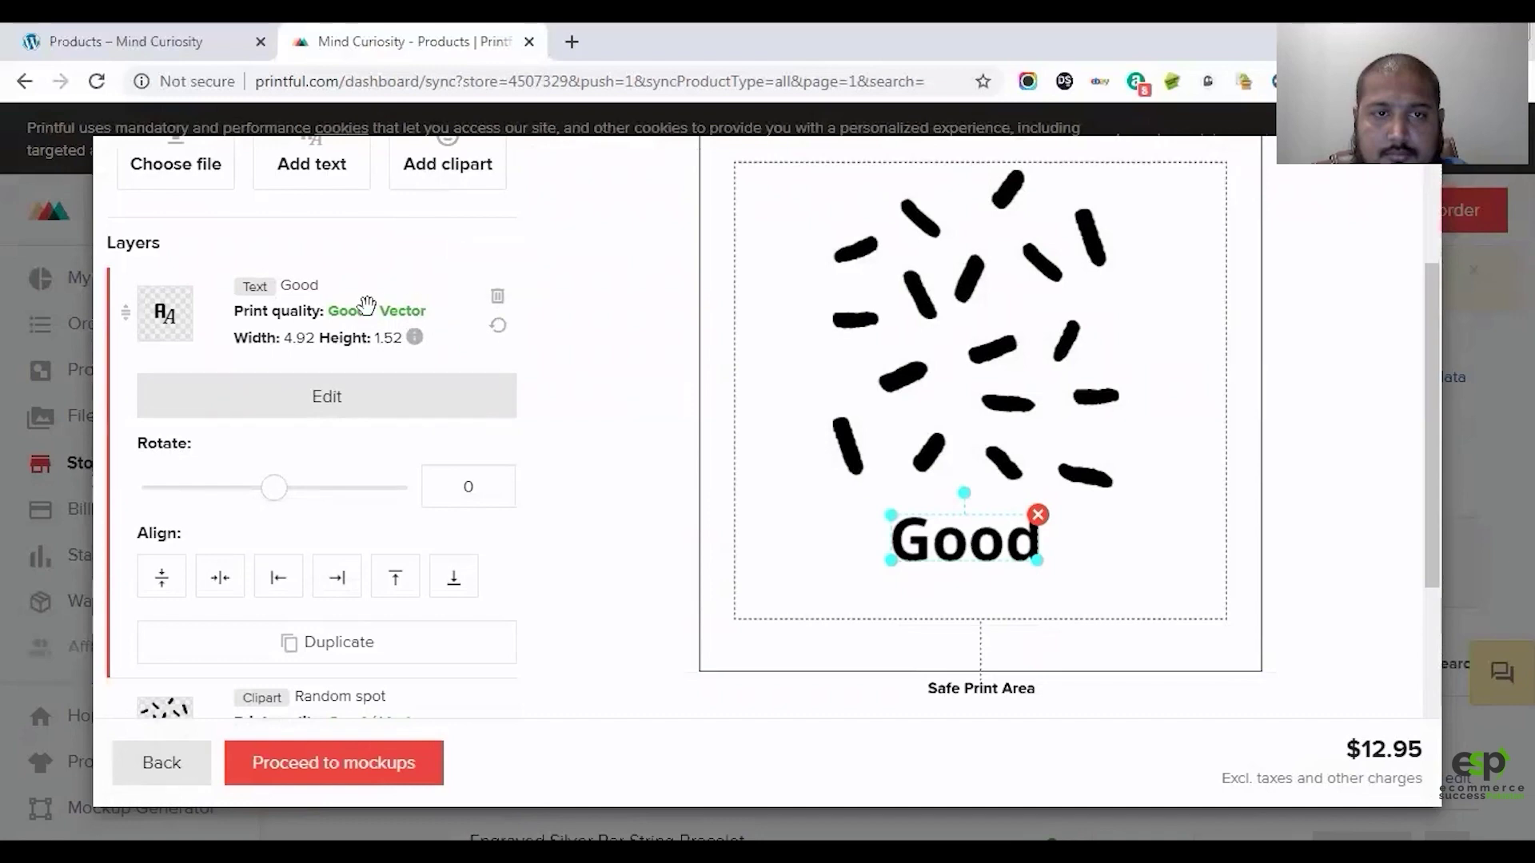
{"action": "scroll", "coordinate": [439, 429], "scroll_direction": "down", "scroll_amount": 5}
{"action": "scroll", "coordinate": [425, 421], "scroll_direction": "up", "scroll_amount": 5}
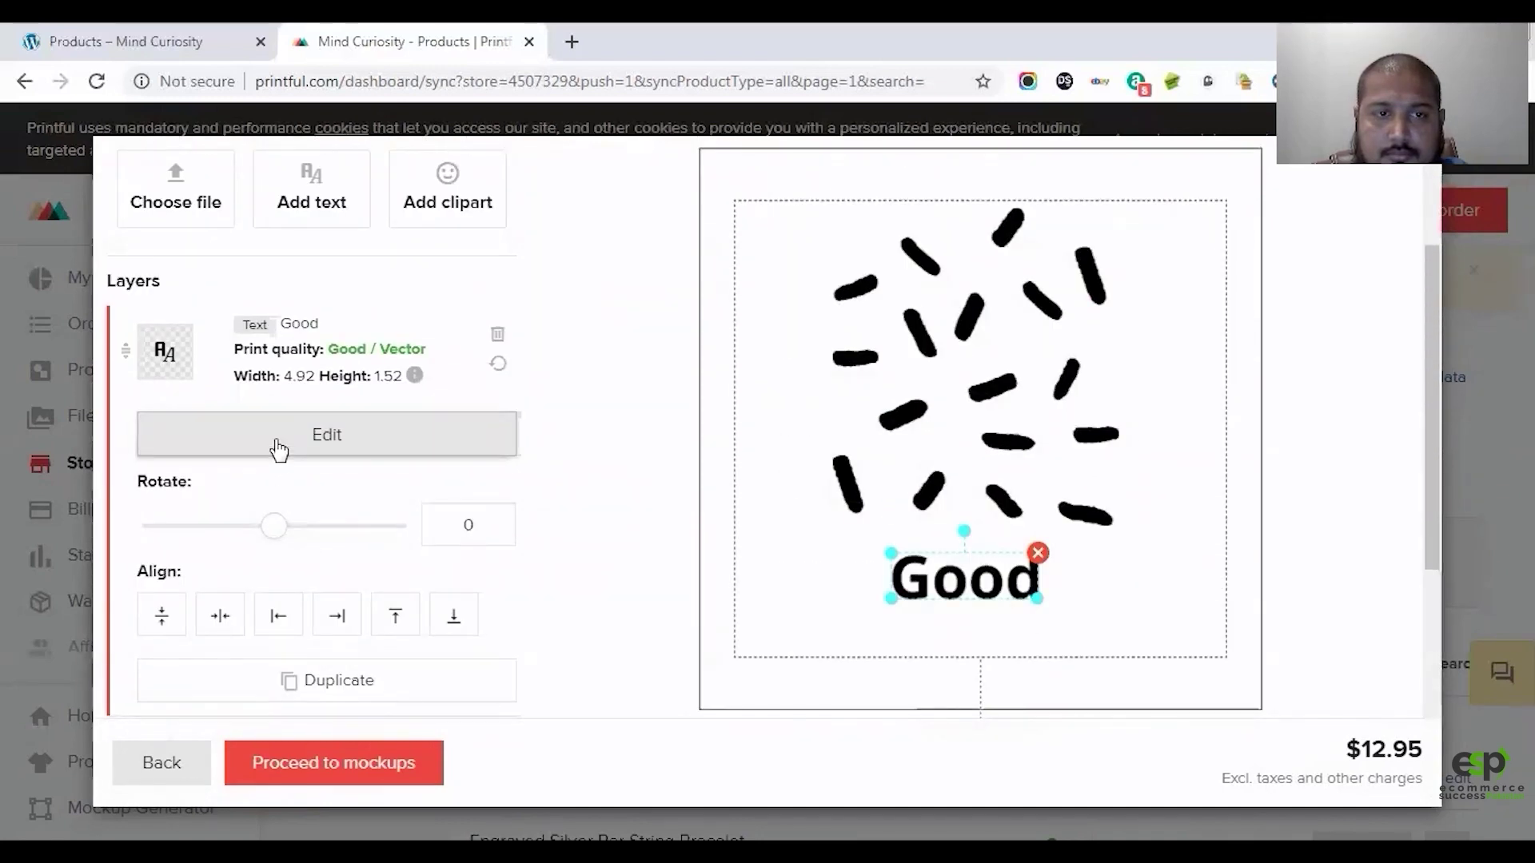
{"action": "left_click", "coordinate": [276, 442]}
{"action": "left_click", "coordinate": [239, 404]}
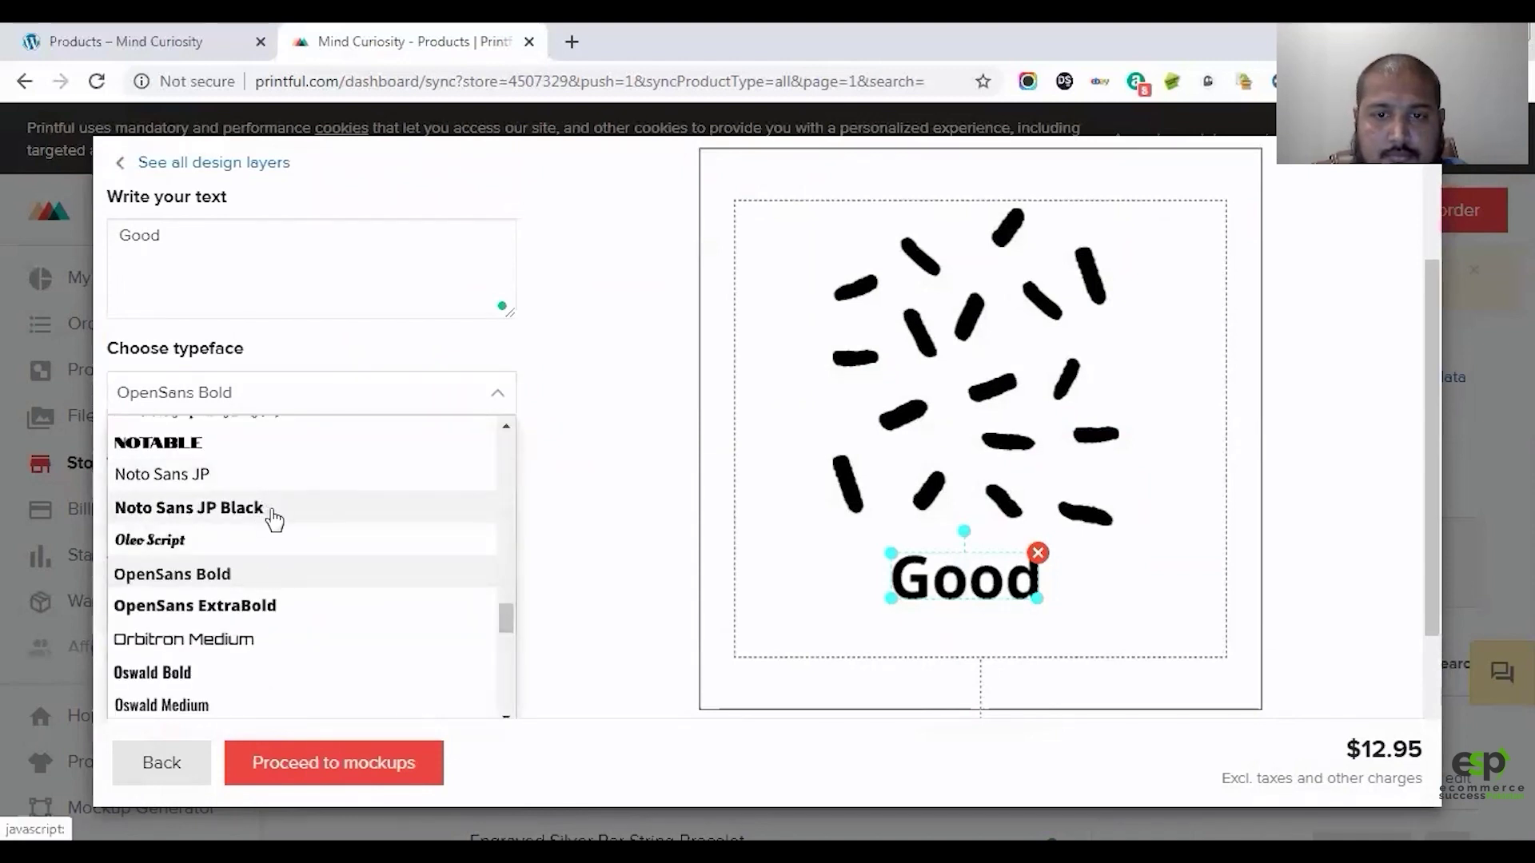
{"action": "left_click", "coordinate": [397, 511]}
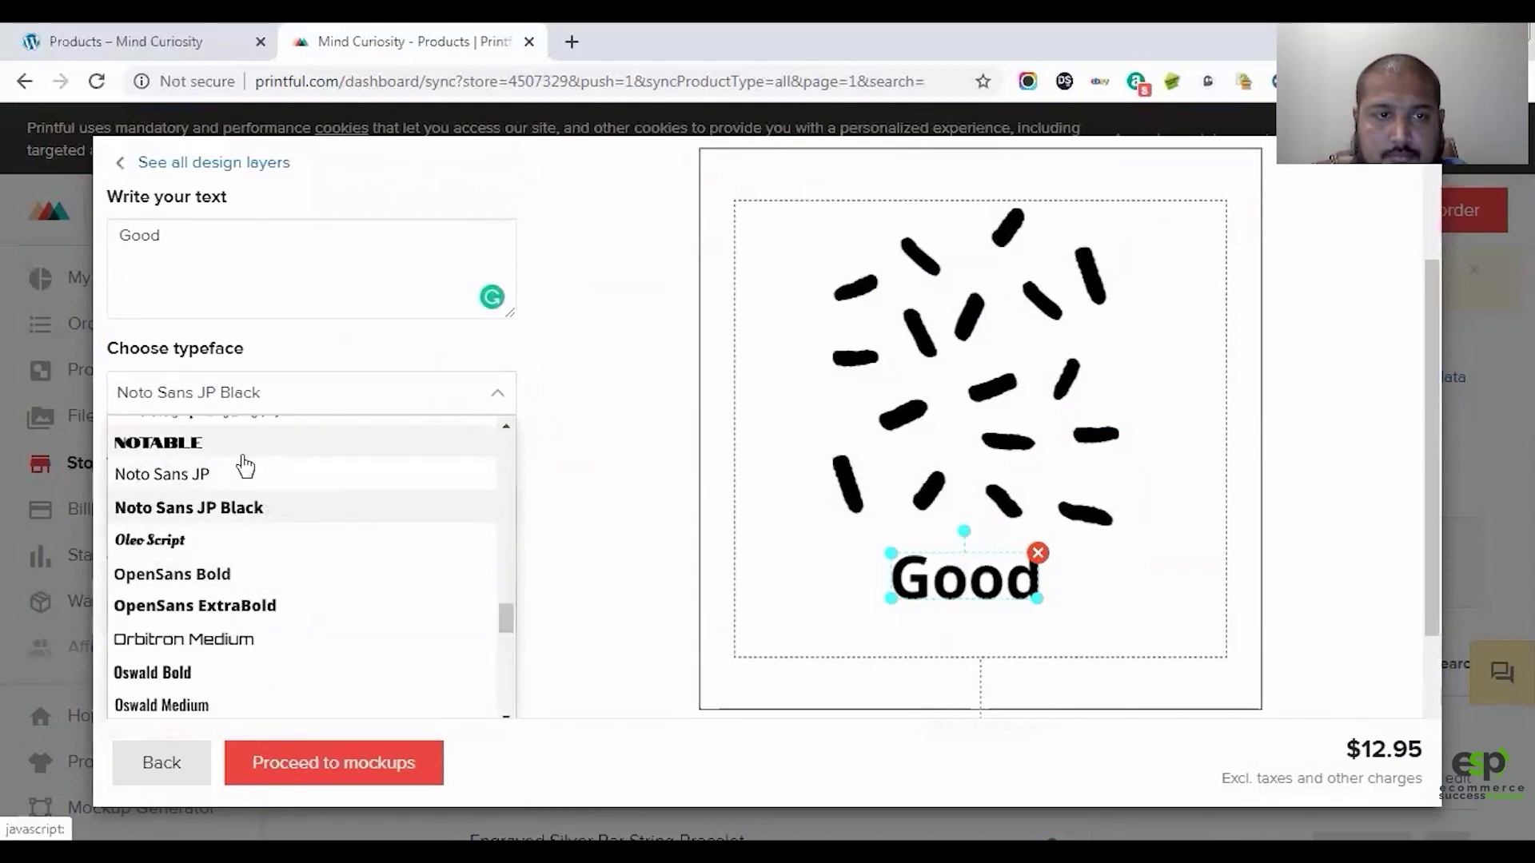
{"action": "left_click", "coordinate": [197, 448]}
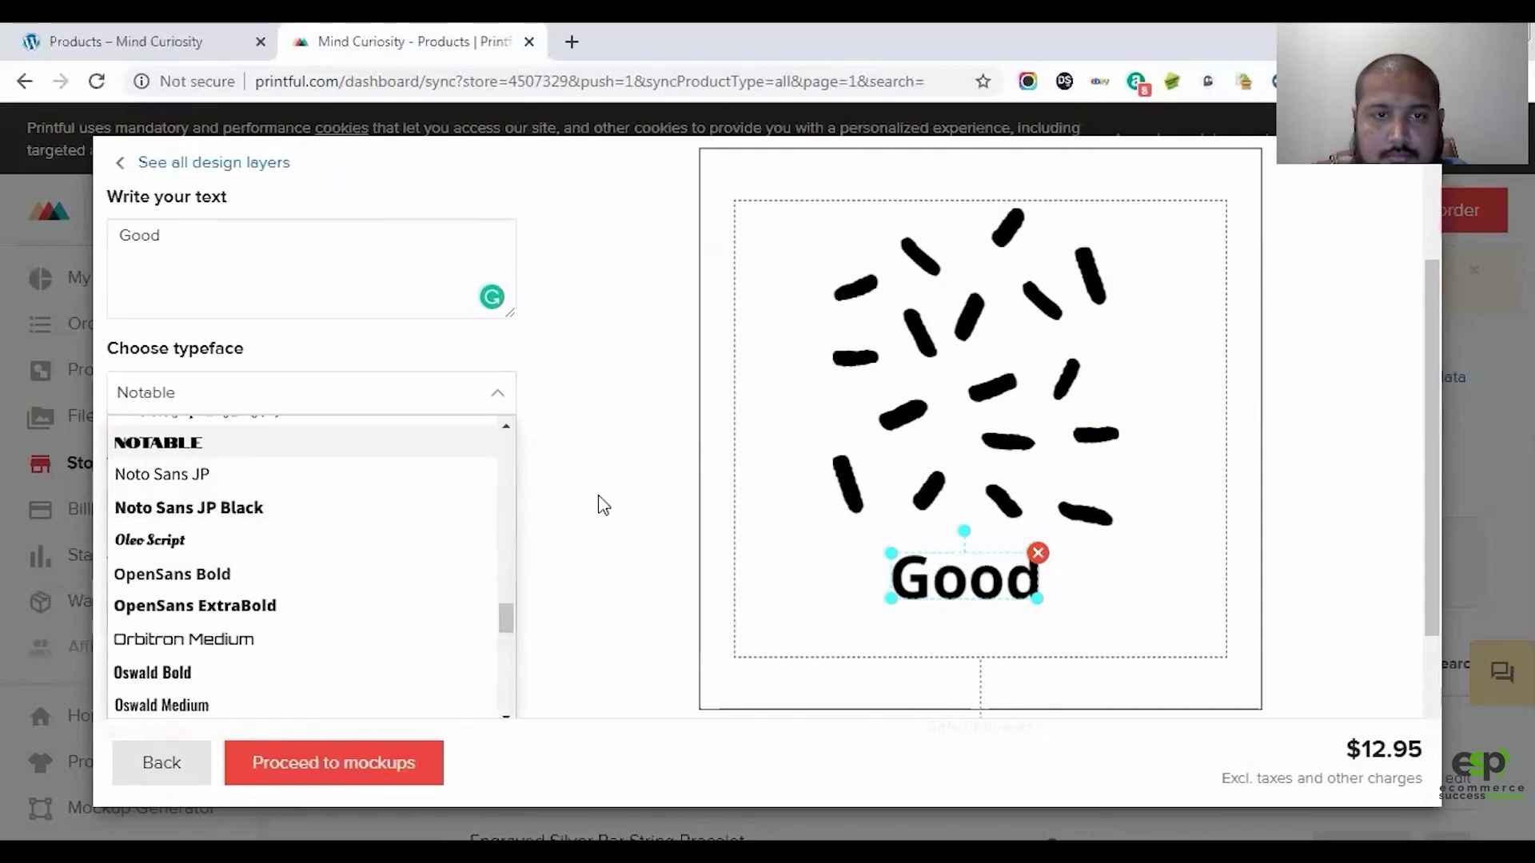
{"action": "left_click", "coordinate": [599, 505]}
Step: Change the color of the Good text to red
{"action": "scroll", "coordinate": [256, 449], "scroll_direction": "down", "scroll_amount": 3}
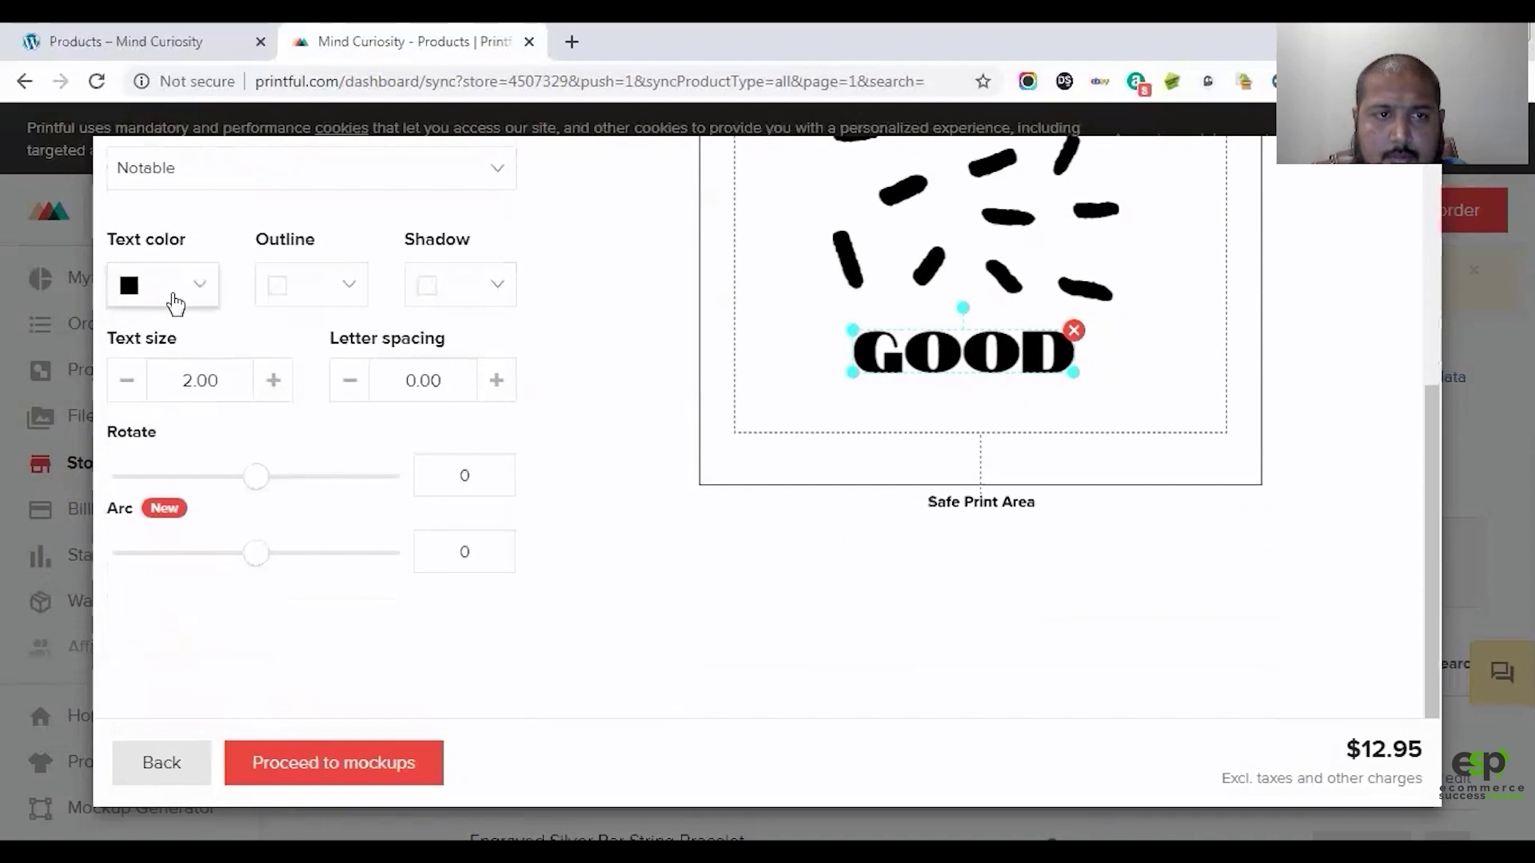
{"action": "left_click", "coordinate": [176, 302]}
{"action": "scroll", "coordinate": [264, 309], "scroll_direction": "up", "scroll_amount": 4}
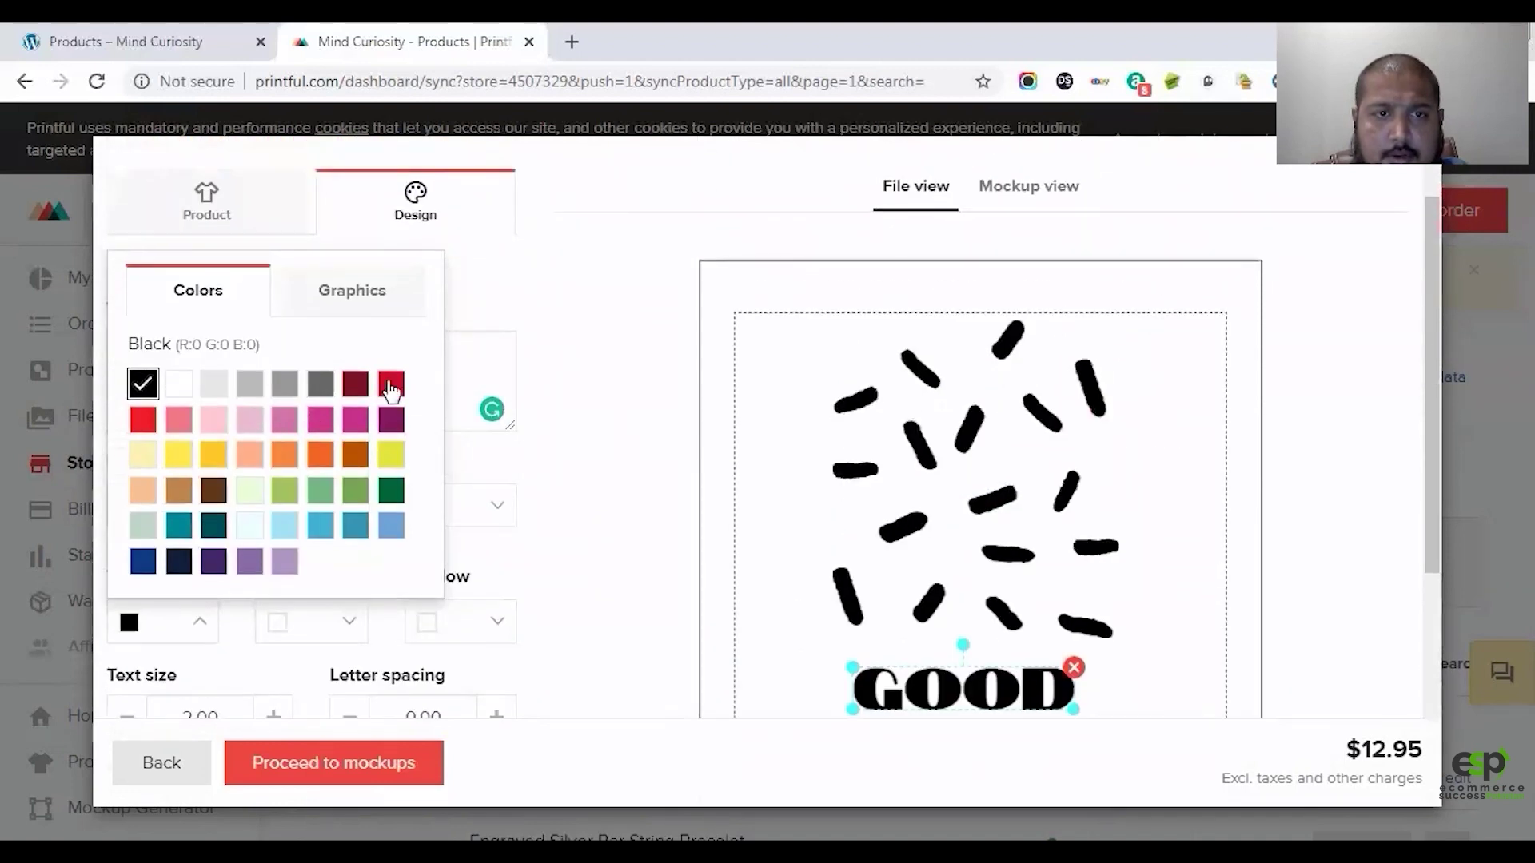
{"action": "left_click", "coordinate": [391, 385]}
{"action": "left_click", "coordinate": [595, 512]}
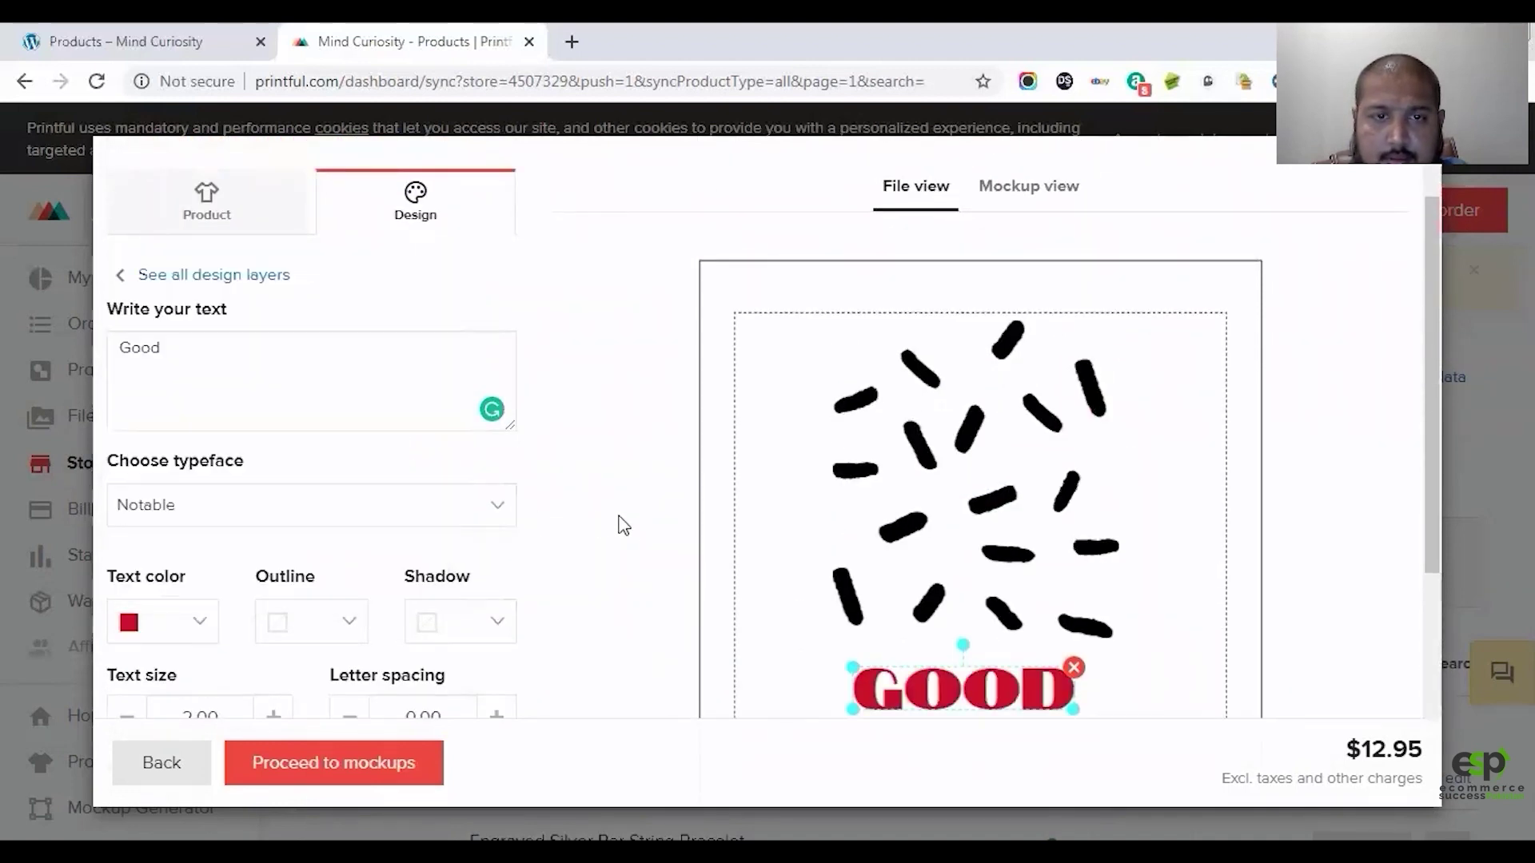
Step: Show the design in mockup view and examine where the red Good text falls on the different gaiter mockups
{"action": "scroll", "coordinate": [607, 515], "scroll_direction": "down", "scroll_amount": 3}
{"action": "scroll", "coordinate": [576, 504], "scroll_direction": "up", "scroll_amount": 3}
{"action": "scroll", "coordinate": [576, 500], "scroll_direction": "up", "scroll_amount": 1}
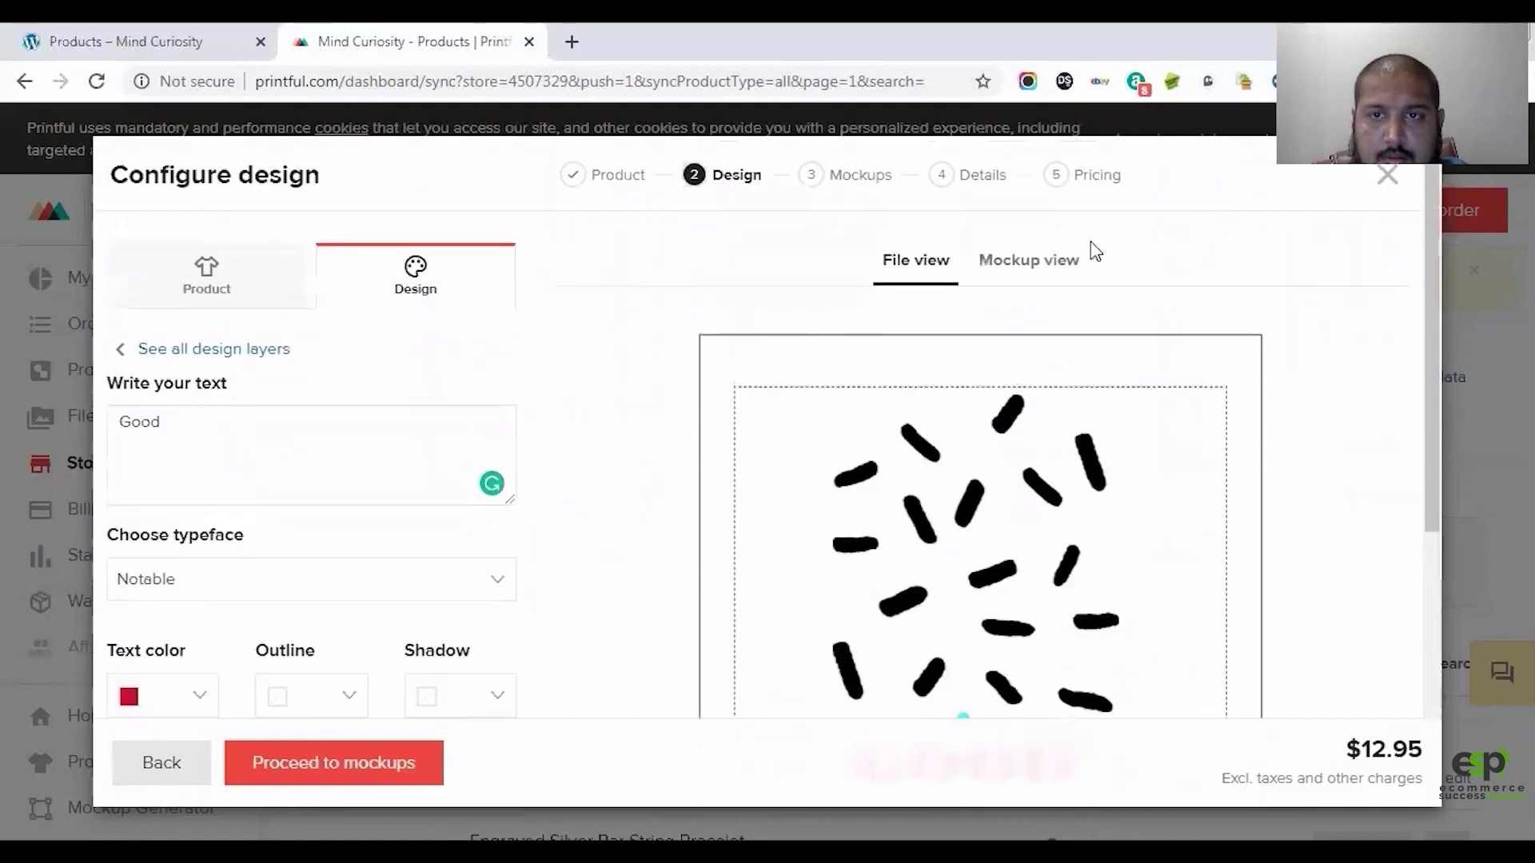
{"action": "left_click", "coordinate": [1031, 260]}
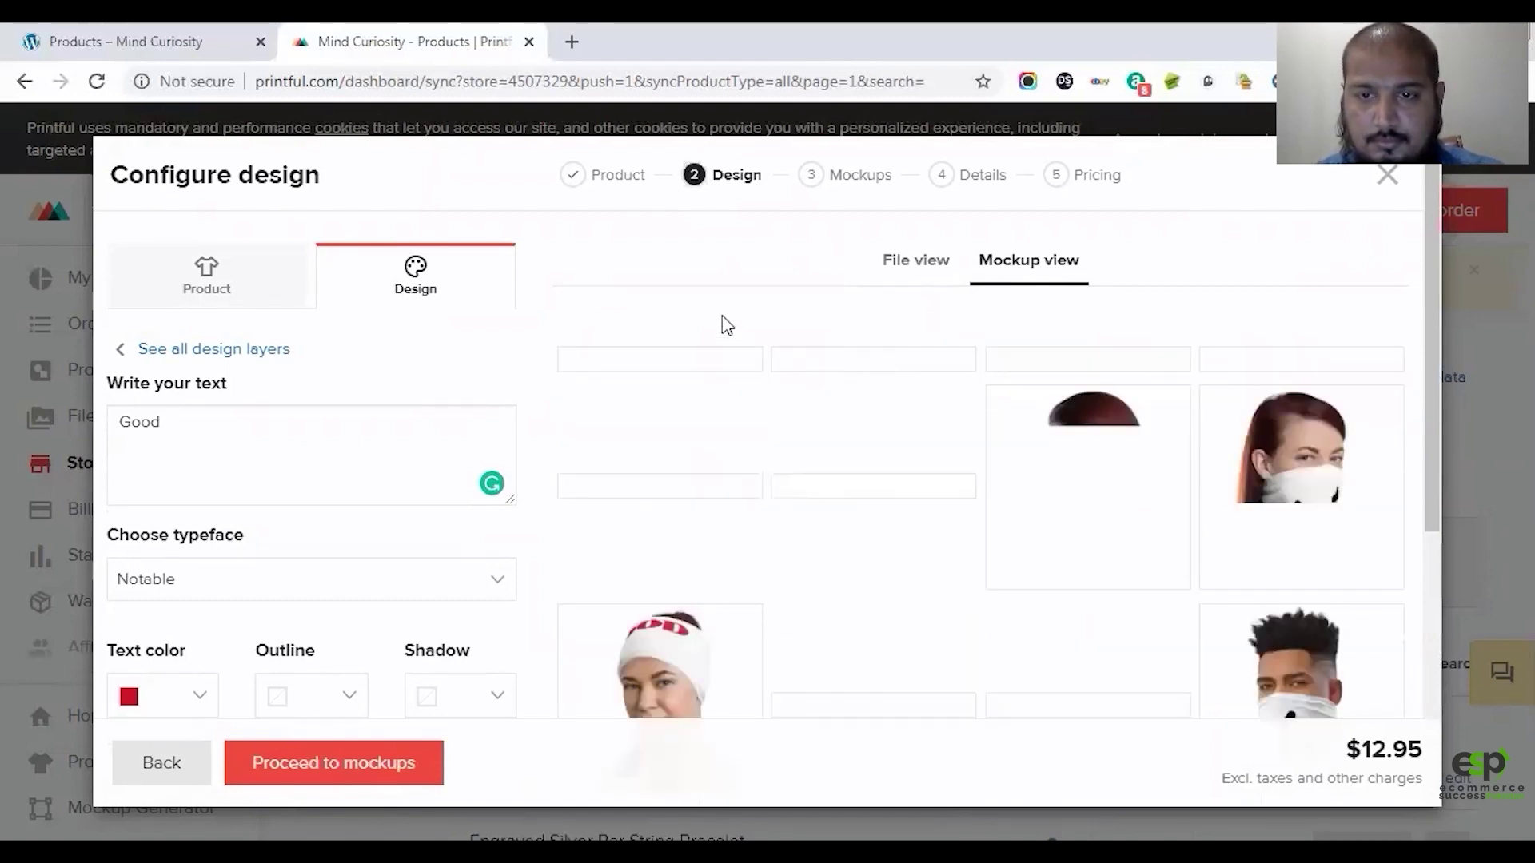
{"action": "scroll", "coordinate": [726, 326], "scroll_direction": "down", "scroll_amount": 6}
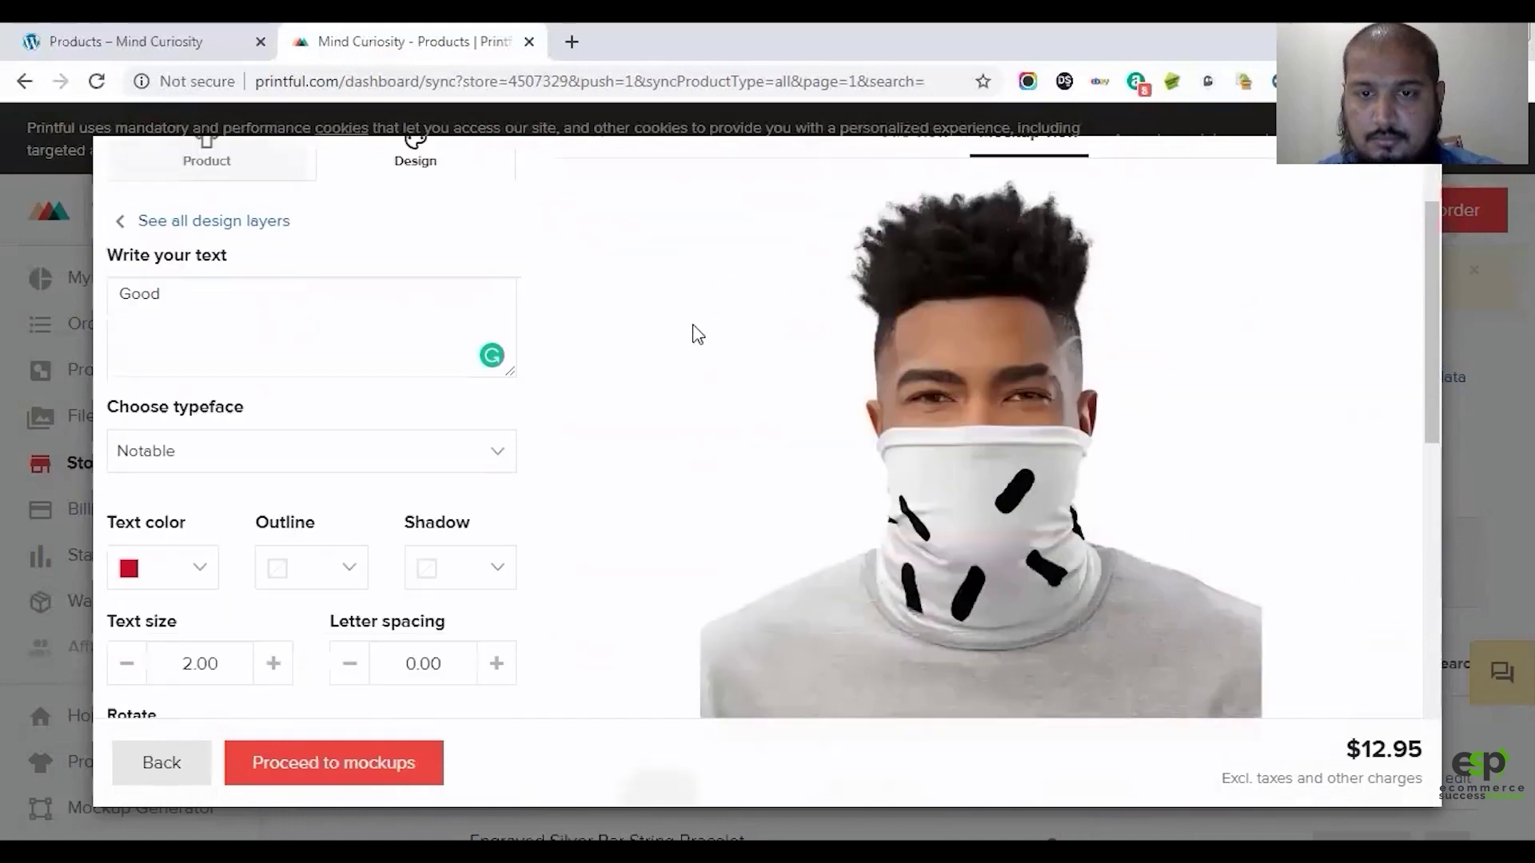
{"action": "scroll", "coordinate": [669, 319], "scroll_direction": "up", "scroll_amount": 1}
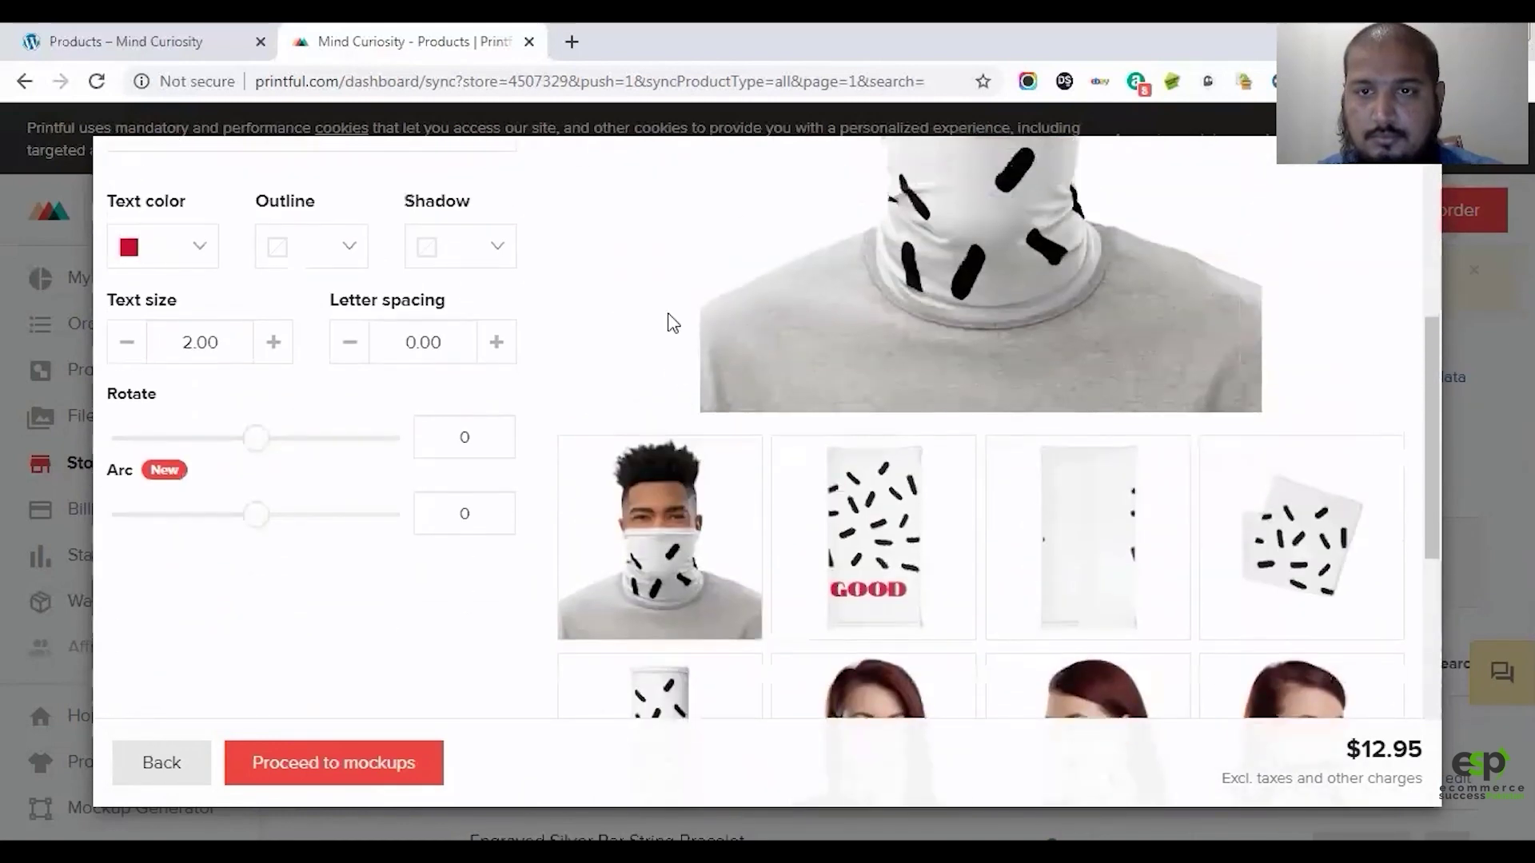
{"action": "scroll", "coordinate": [652, 333], "scroll_direction": "down", "scroll_amount": 6}
{"action": "scroll", "coordinate": [662, 321], "scroll_direction": "down", "scroll_amount": 3}
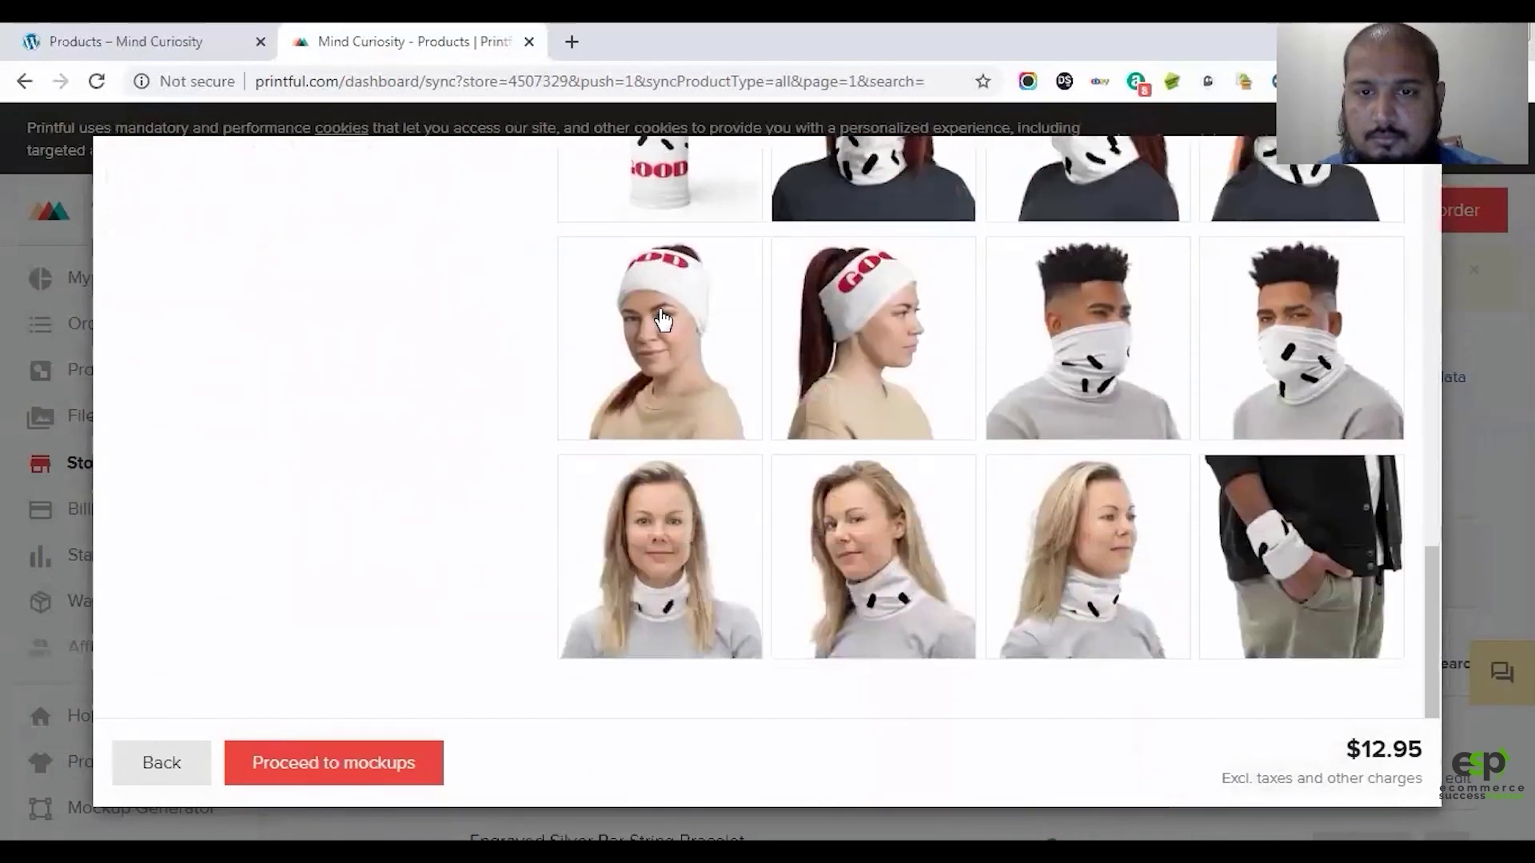
{"action": "scroll", "coordinate": [662, 315], "scroll_direction": "up", "scroll_amount": 5}
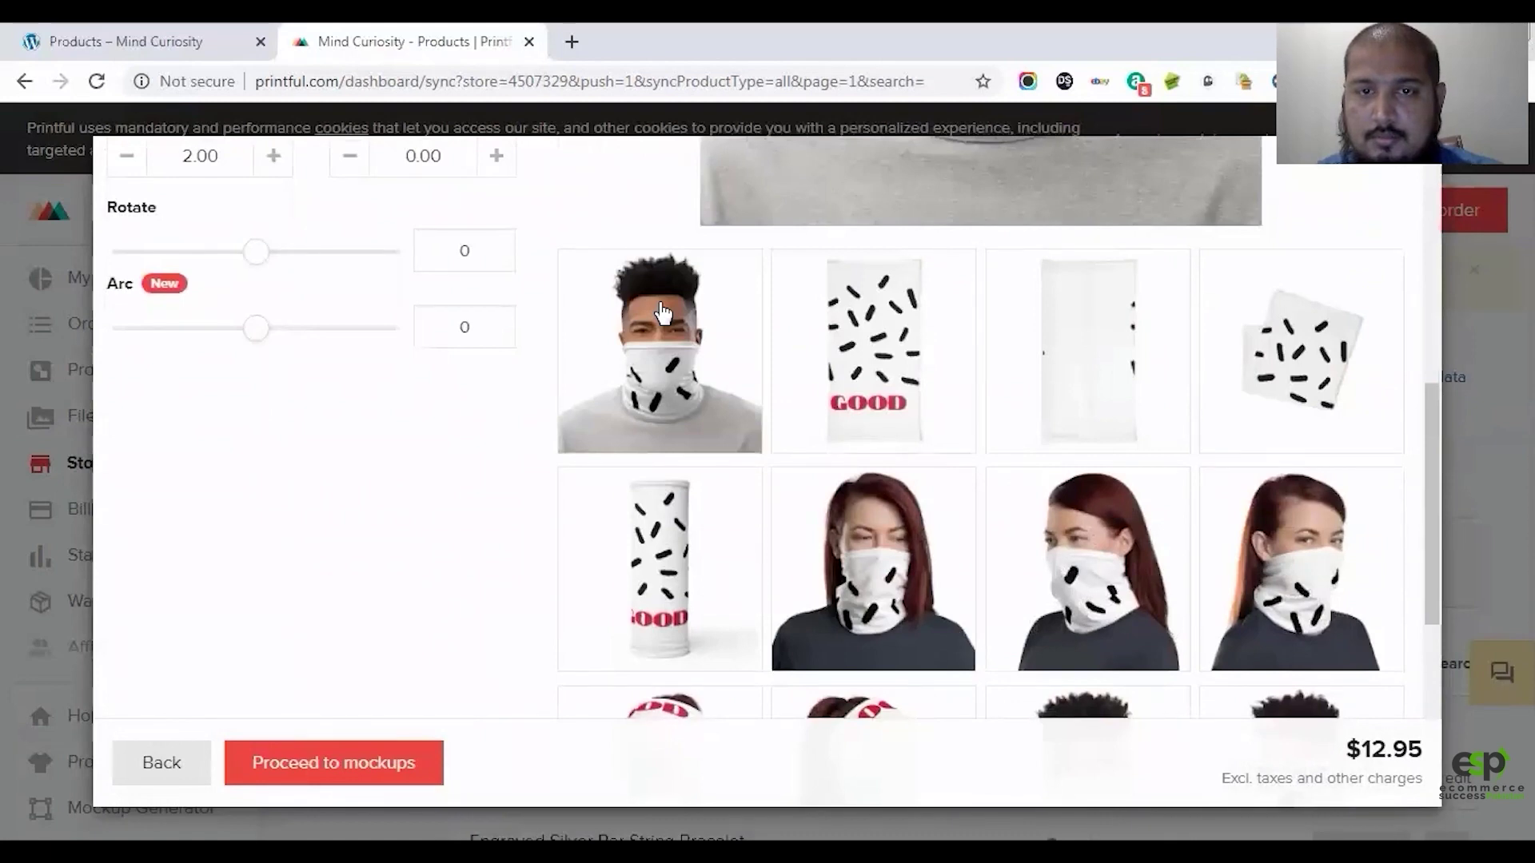
{"action": "scroll", "coordinate": [663, 313], "scroll_direction": "up", "scroll_amount": 4}
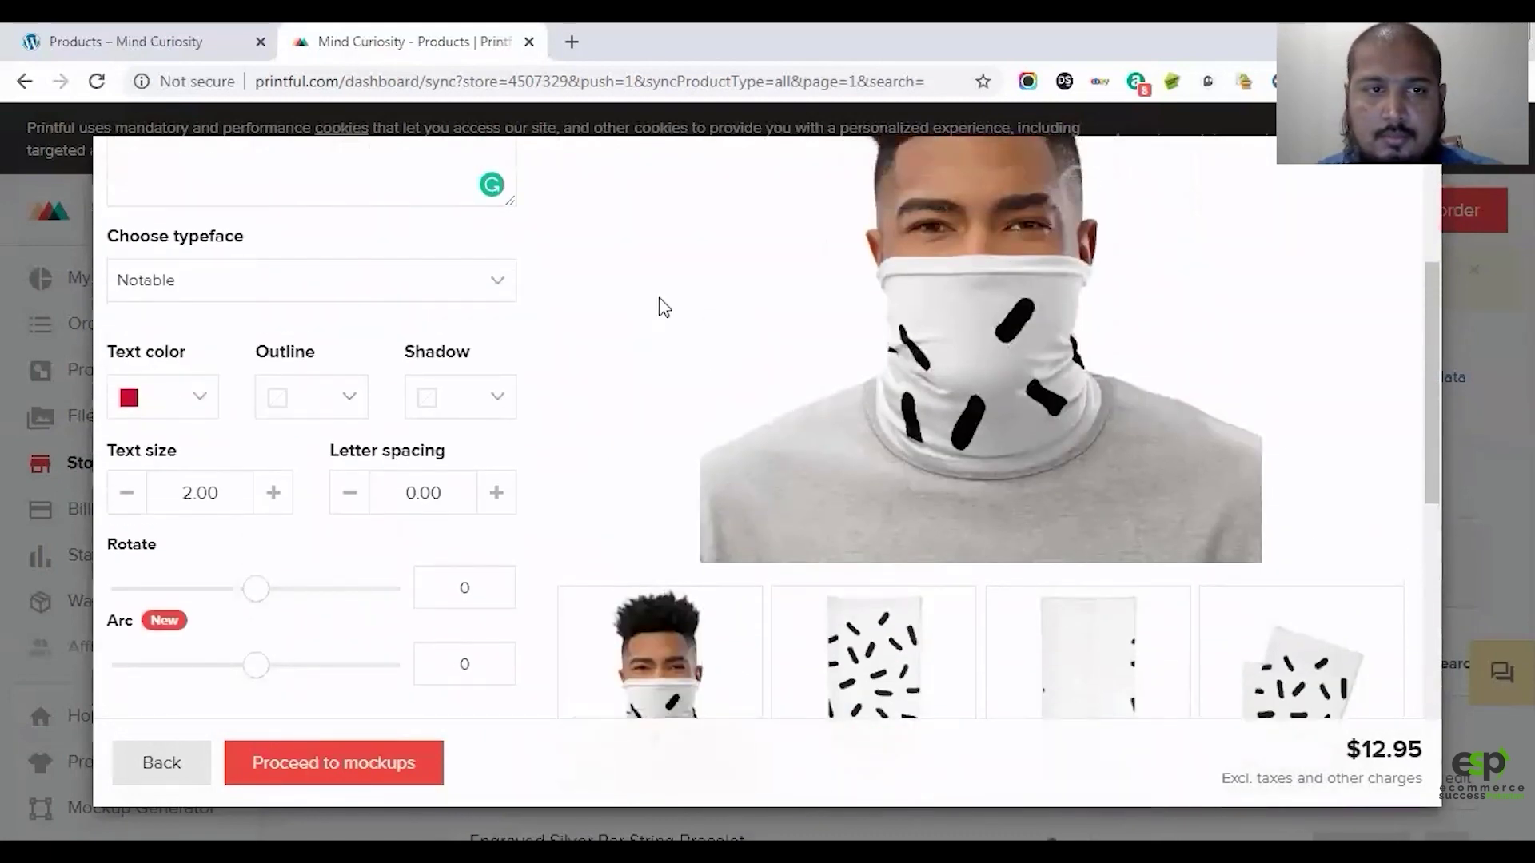
{"action": "scroll", "coordinate": [631, 320], "scroll_direction": "up", "scroll_amount": 3}
{"action": "scroll", "coordinate": [328, 394], "scroll_direction": "down", "scroll_amount": 1}
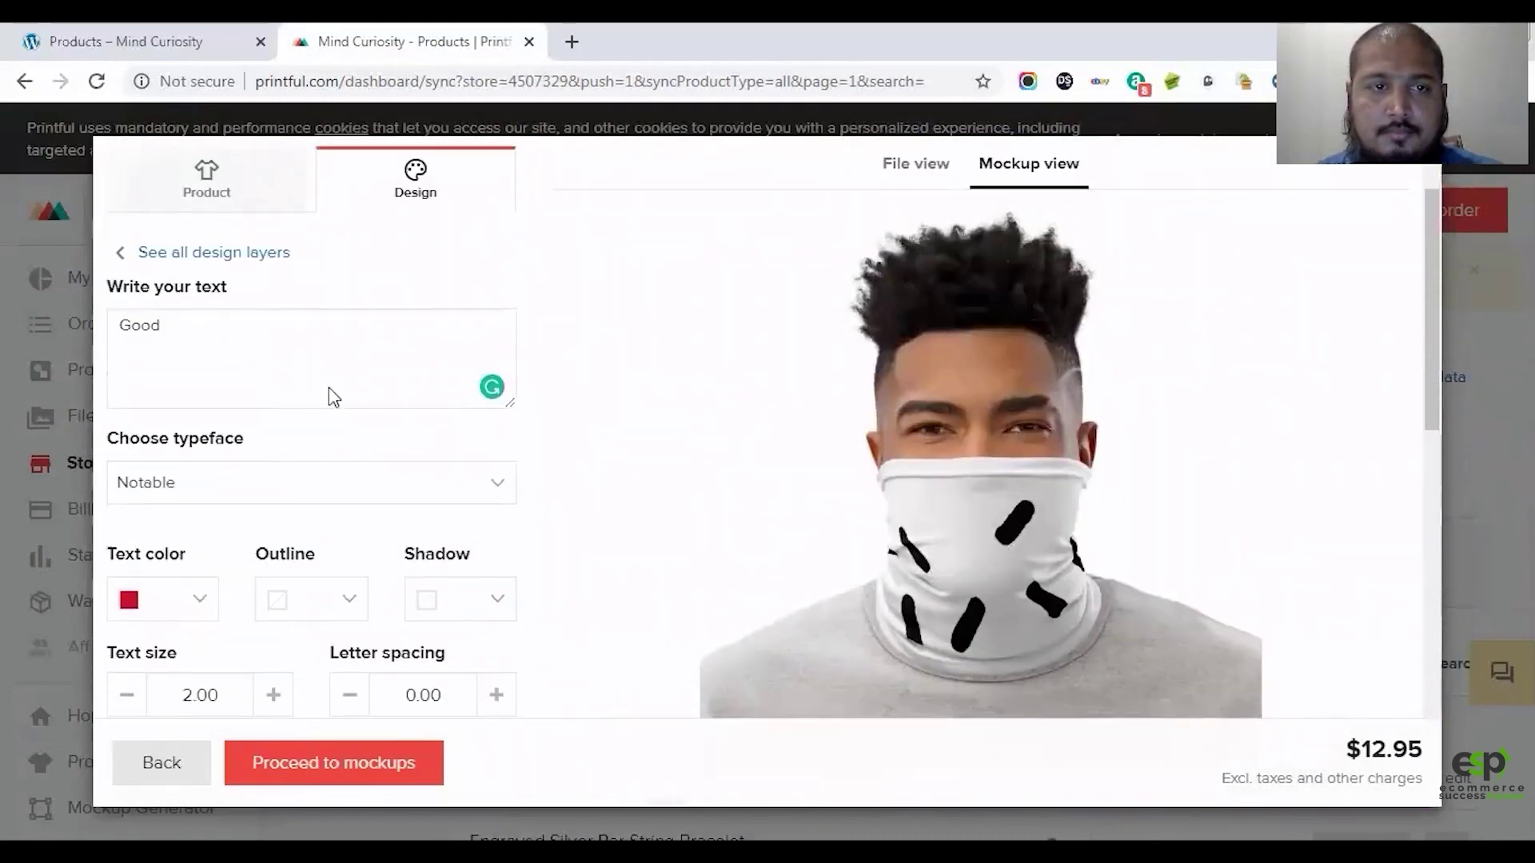
Step: Return to the file view and move the Good text to the top of the safe print area, above the clipart
{"action": "left_click", "coordinate": [193, 183]}
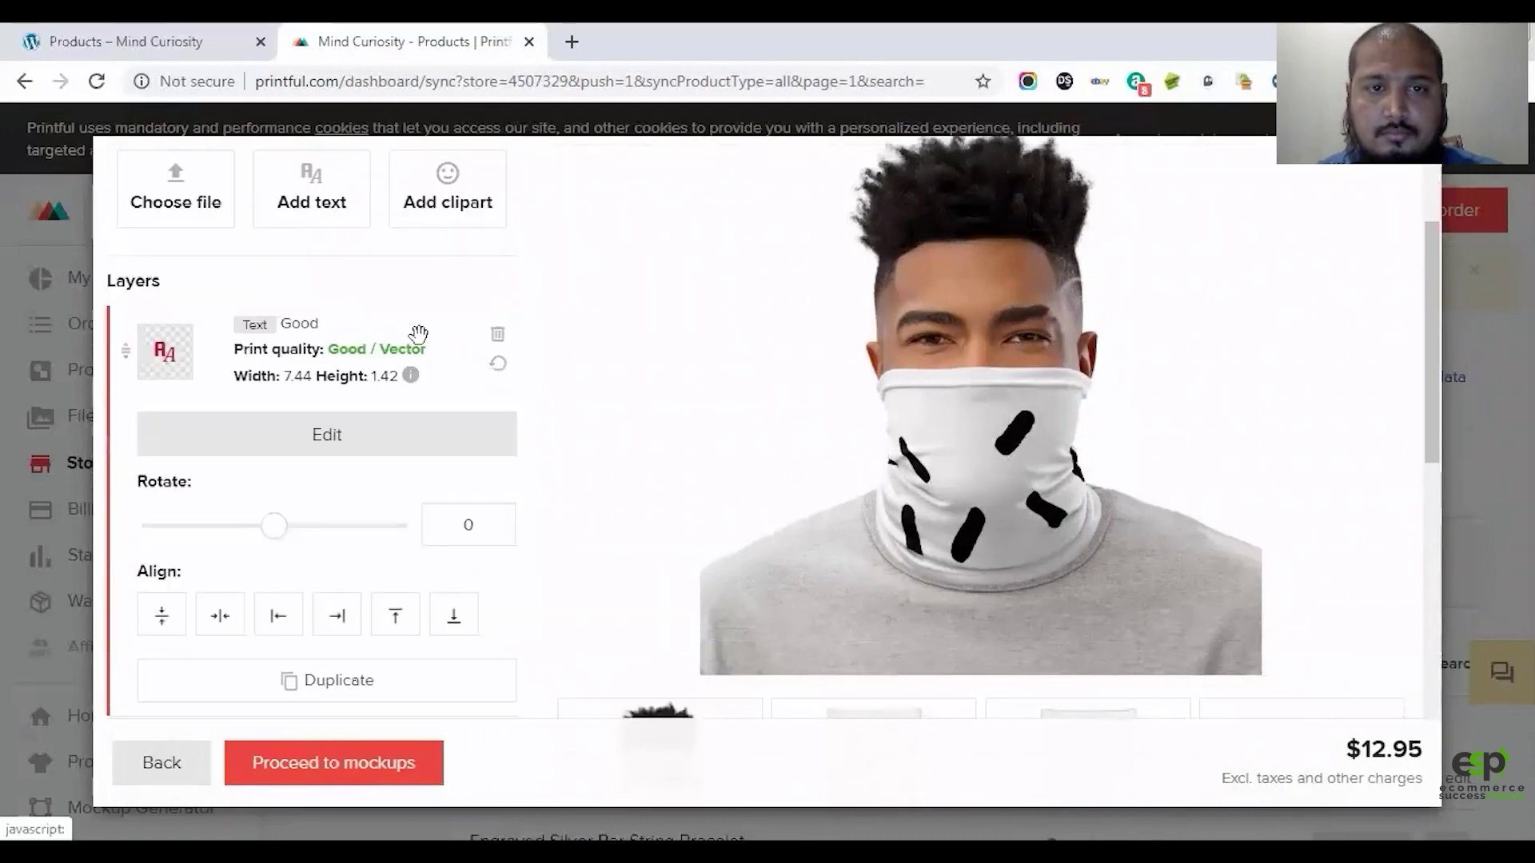
{"action": "scroll", "coordinate": [827, 314], "scroll_direction": "up", "scroll_amount": 2}
{"action": "left_click", "coordinate": [911, 261]}
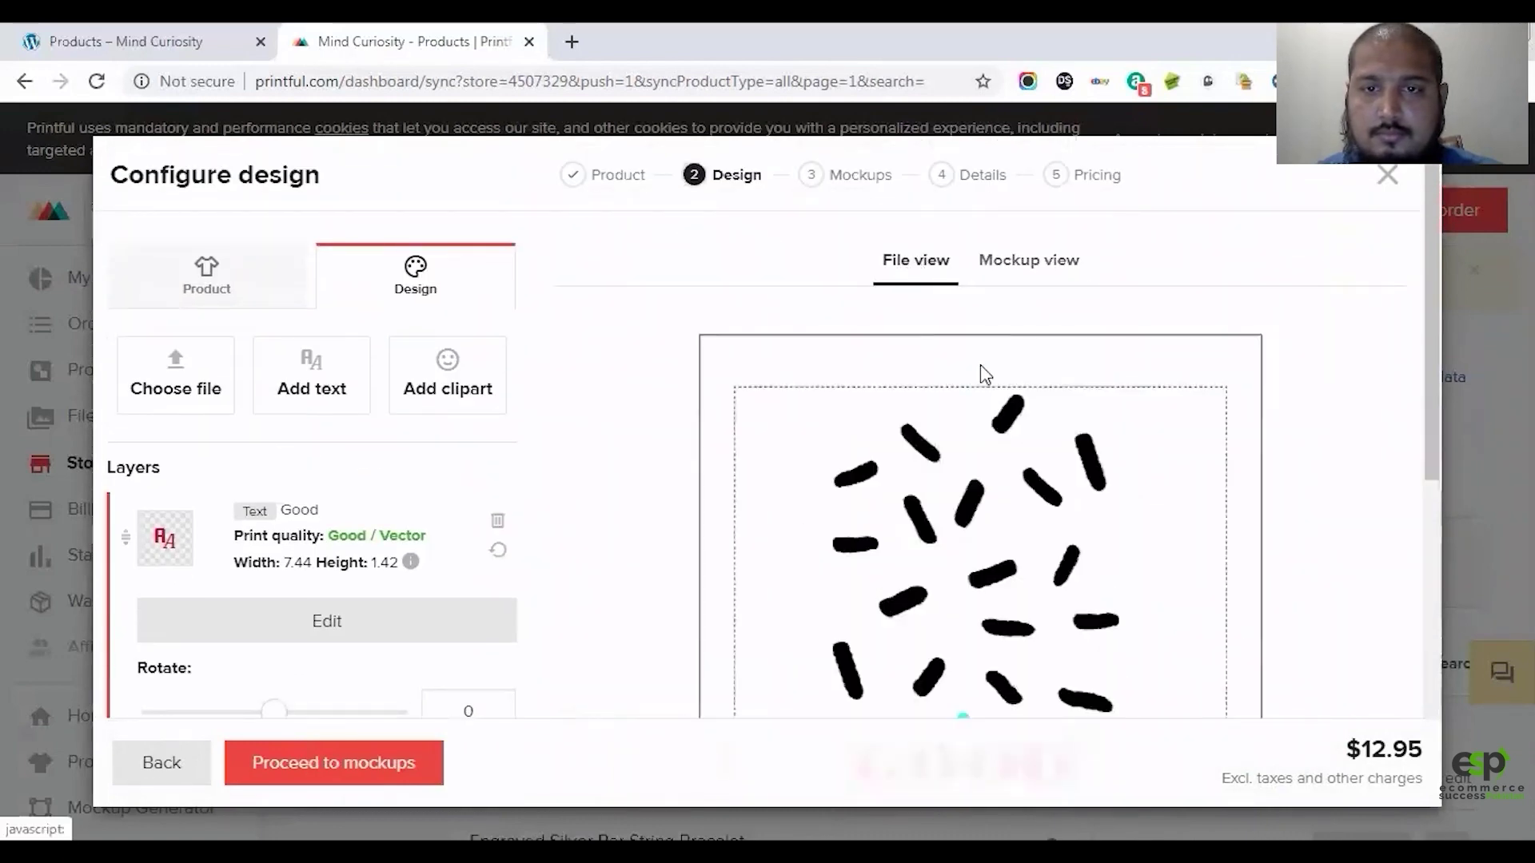
{"action": "scroll", "coordinate": [1052, 459], "scroll_direction": "down", "scroll_amount": 4}
{"action": "left_click_drag", "start_coordinate": [967, 419], "coordinate": [959, 200]}
{"action": "scroll", "coordinate": [1029, 391], "scroll_direction": "up", "scroll_amount": 2}
{"action": "scroll", "coordinate": [1029, 390], "scroll_direction": "up", "scroll_amount": 2}
{"action": "left_click_drag", "start_coordinate": [982, 472], "coordinate": [988, 430]}
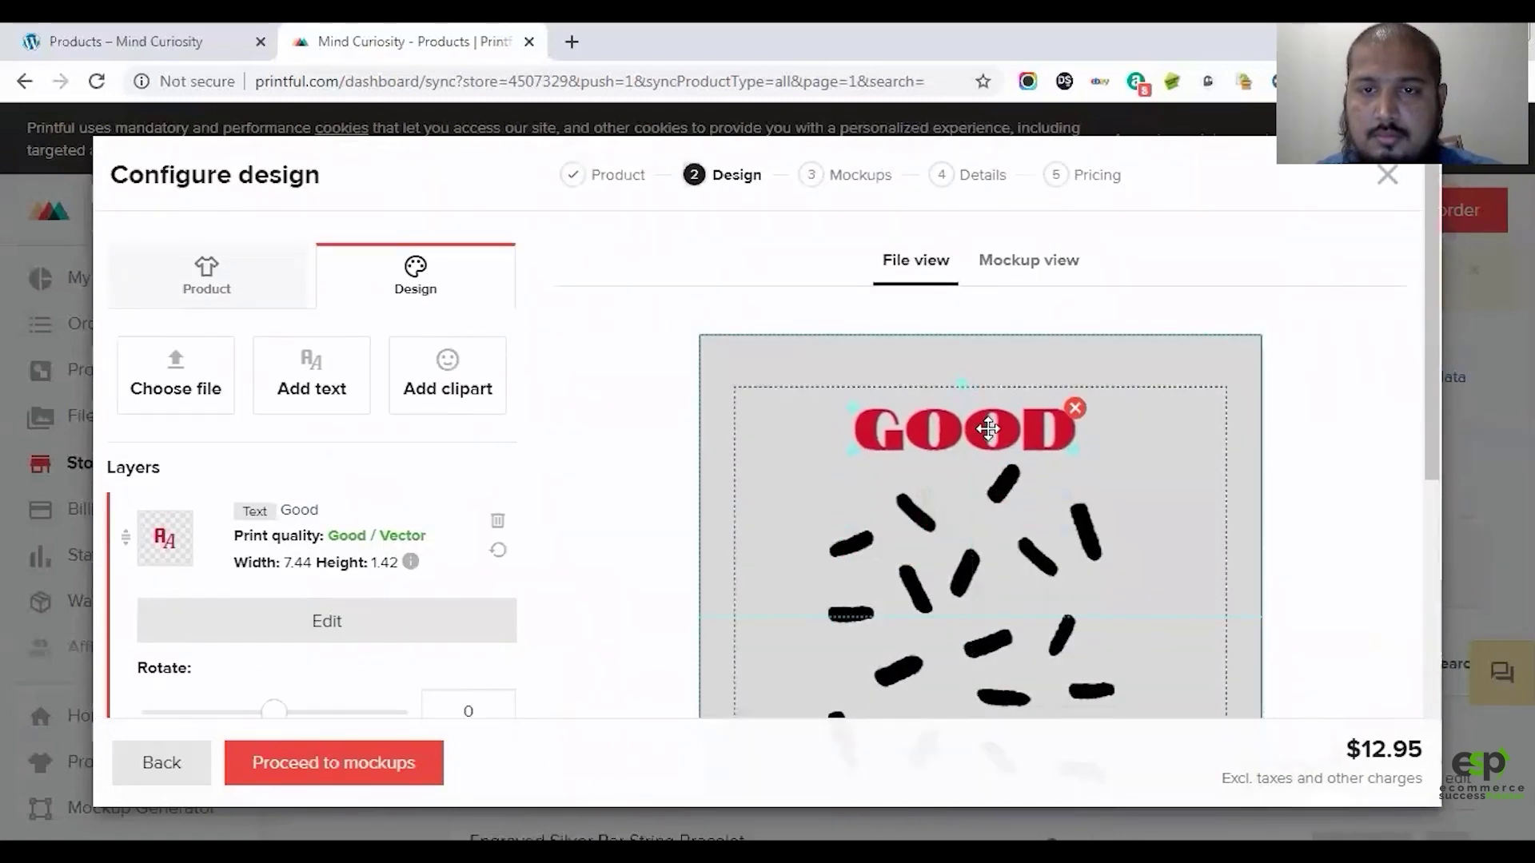
Step: Shift the Random spot clipart slightly down beneath the Good text and show the design in mockup view
{"action": "scroll", "coordinate": [999, 504], "scroll_direction": "down", "scroll_amount": 4}
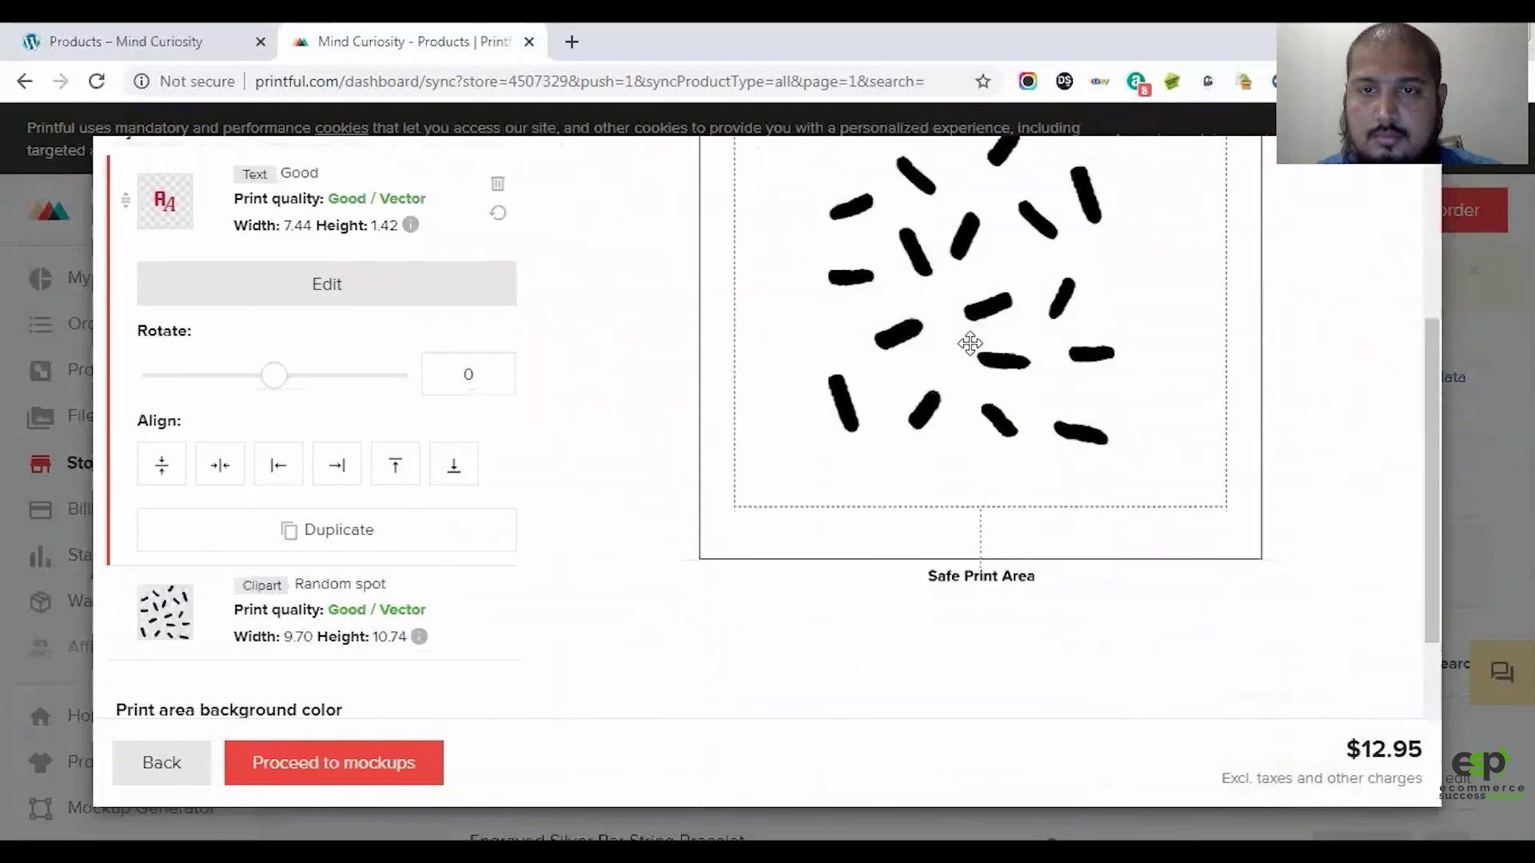
{"action": "left_click", "coordinate": [975, 343]}
{"action": "left_click_drag", "start_coordinate": [982, 345], "coordinate": [976, 369]}
{"action": "scroll", "coordinate": [637, 439], "scroll_direction": "up", "scroll_amount": 4}
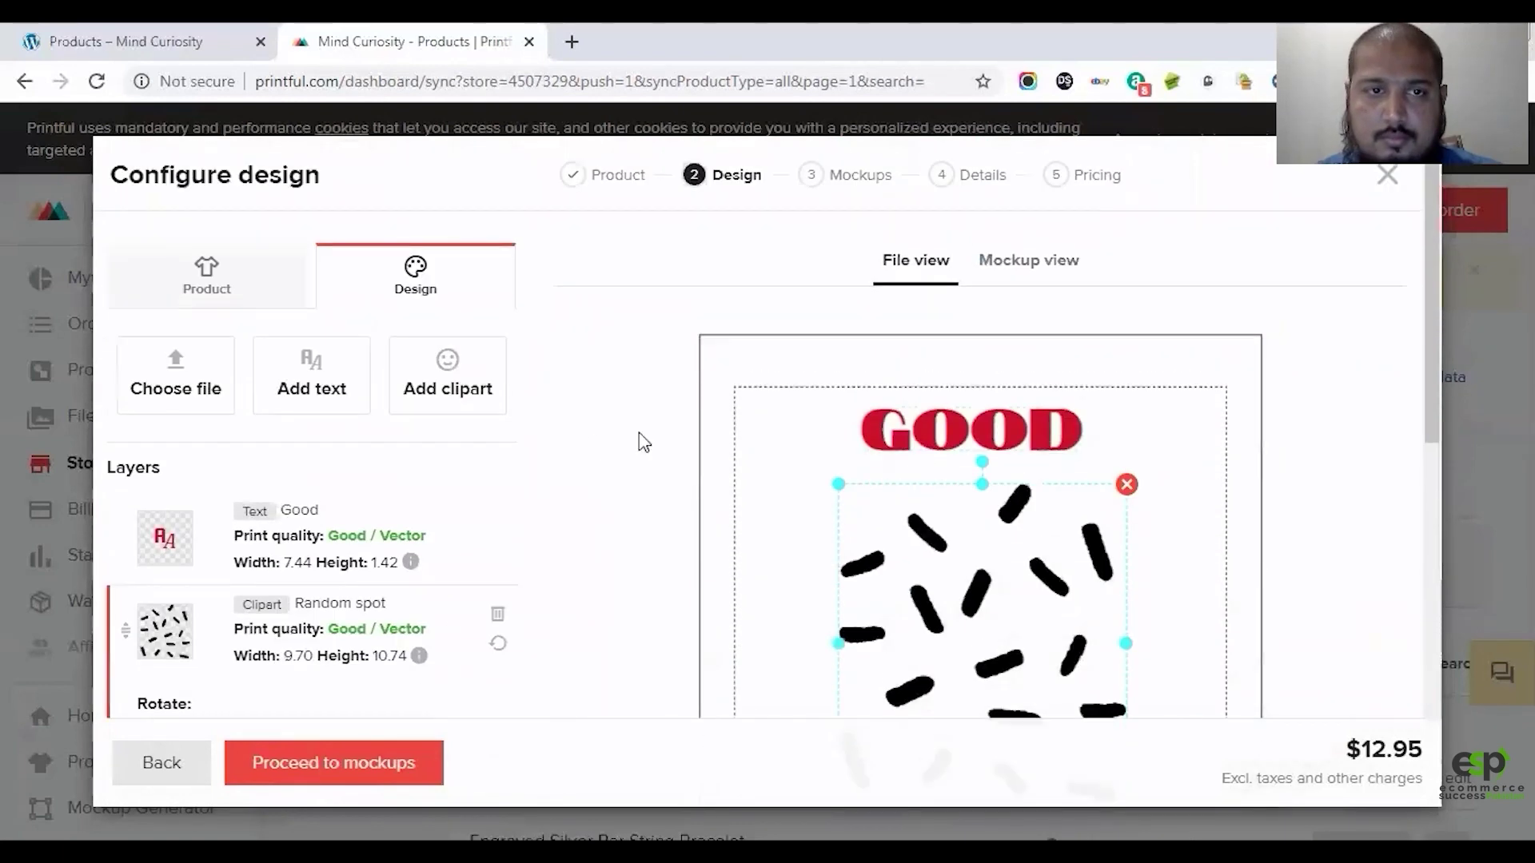
{"action": "left_click", "coordinate": [1006, 261]}
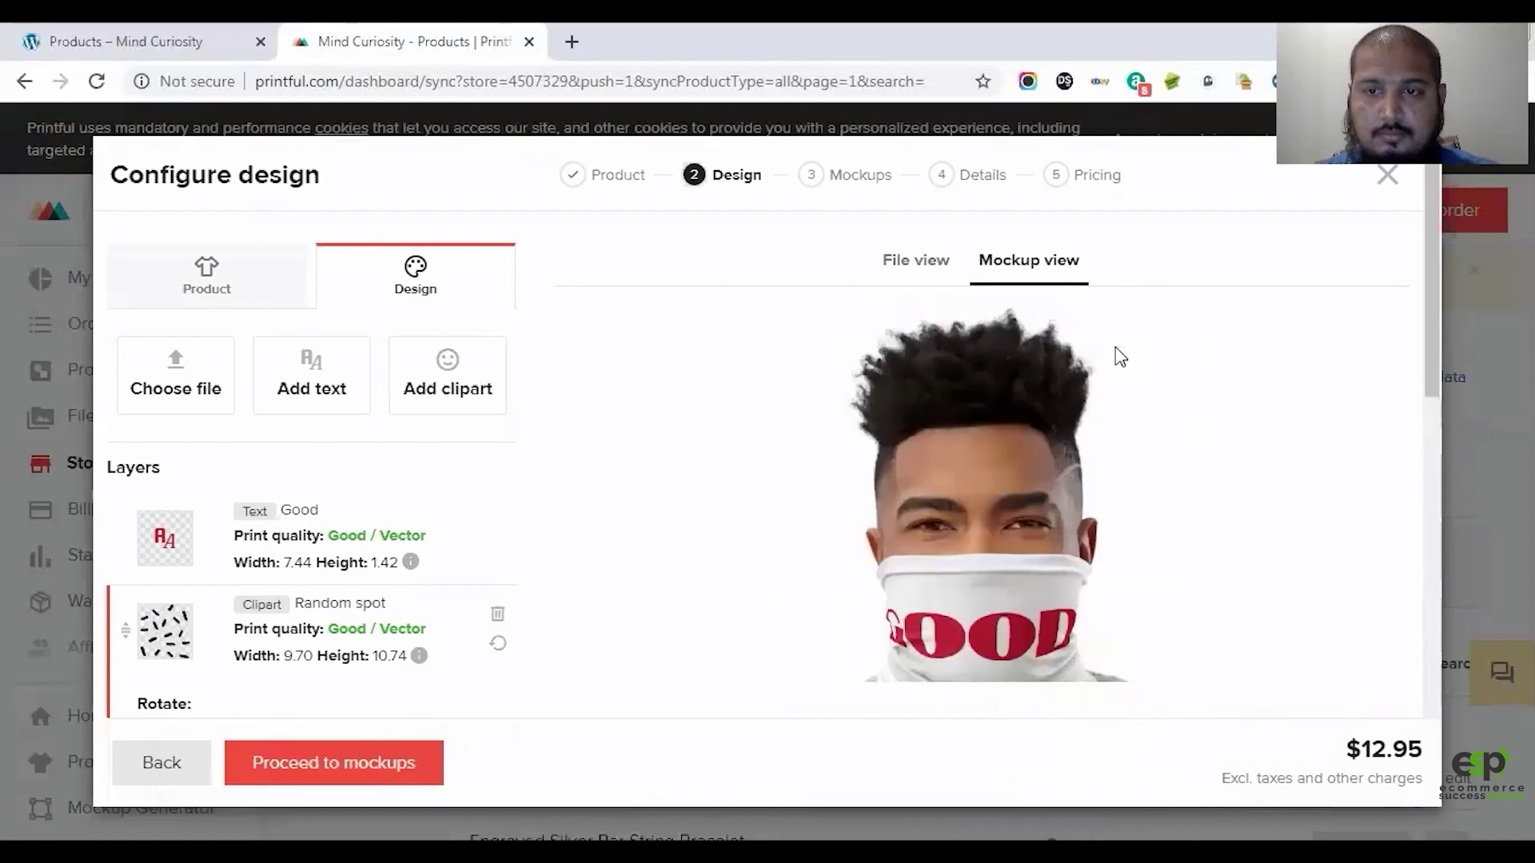
Step: Examine how the Good text and the Random spot clipart fall across the full set of gaiter mockups
{"action": "scroll", "coordinate": [1120, 367], "scroll_direction": "down", "scroll_amount": 8}
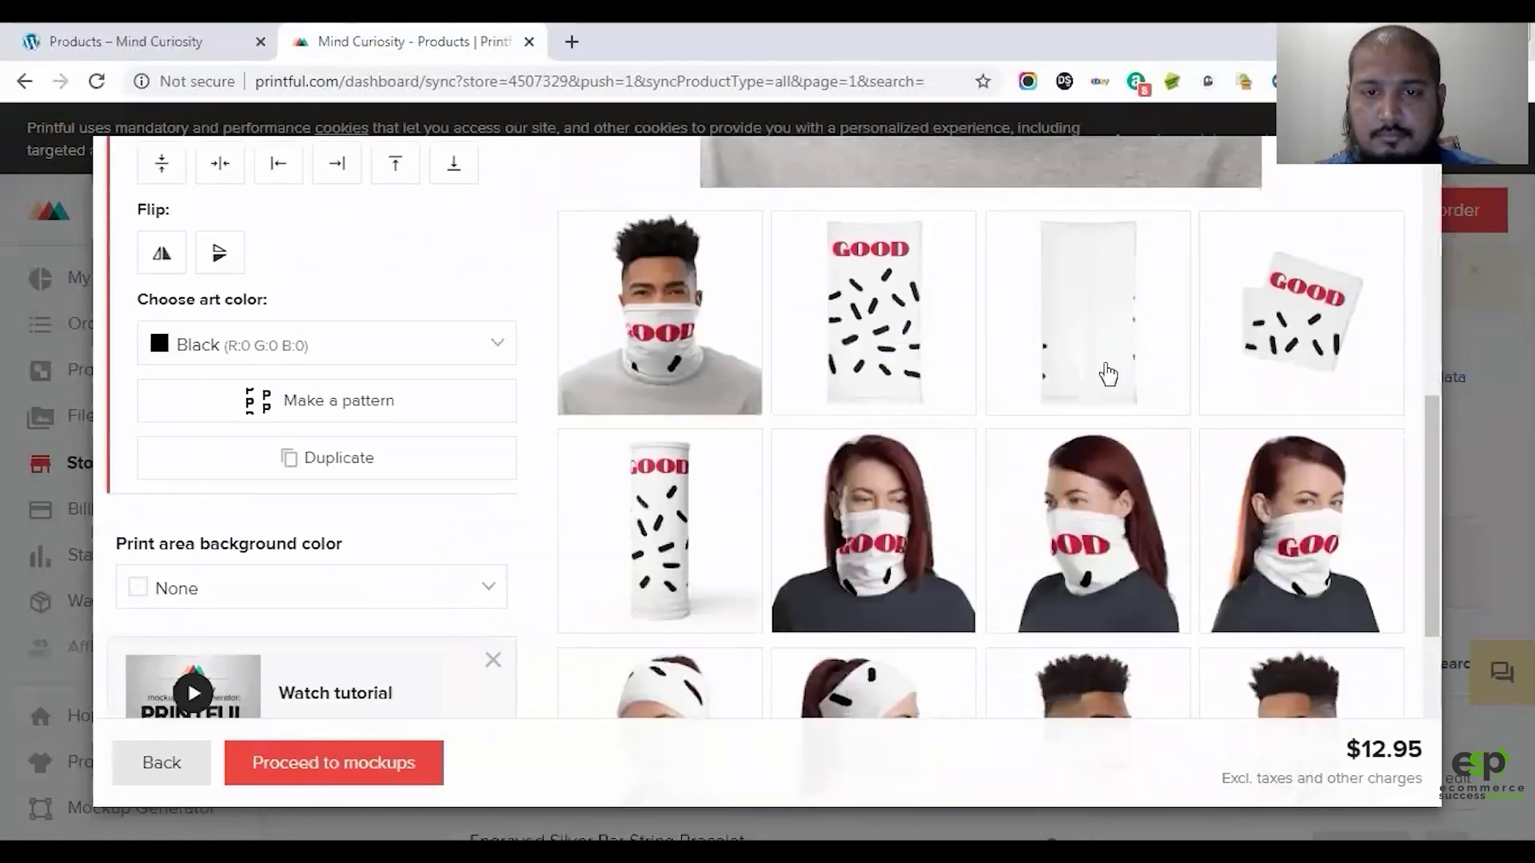
{"action": "scroll", "coordinate": [1107, 374], "scroll_direction": "down", "scroll_amount": 4}
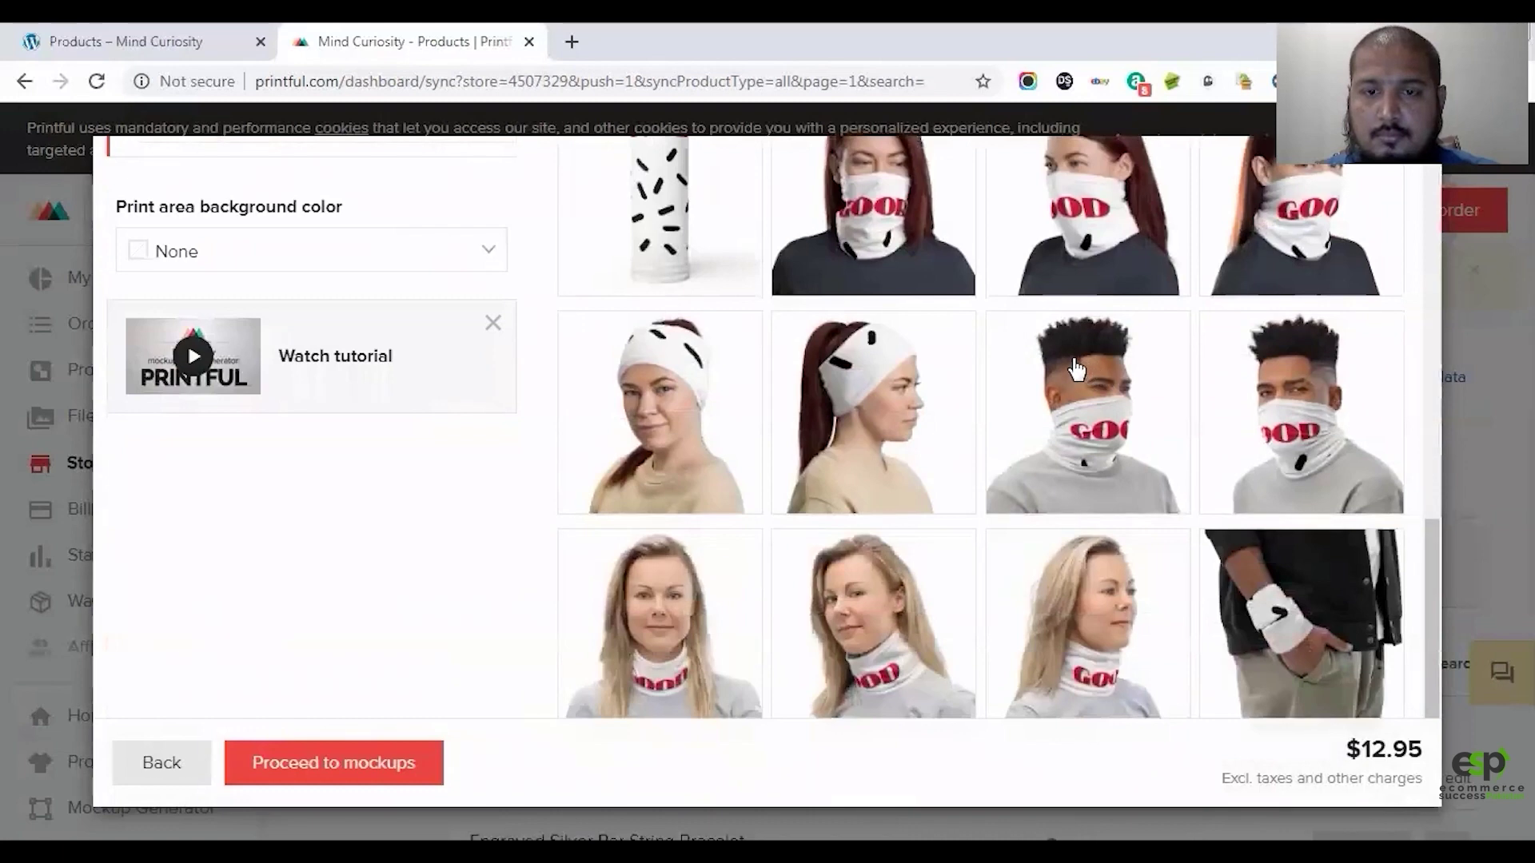
{"action": "scroll", "coordinate": [1075, 369], "scroll_direction": "down", "scroll_amount": 1}
{"action": "scroll", "coordinate": [1069, 380], "scroll_direction": "up", "scroll_amount": 8}
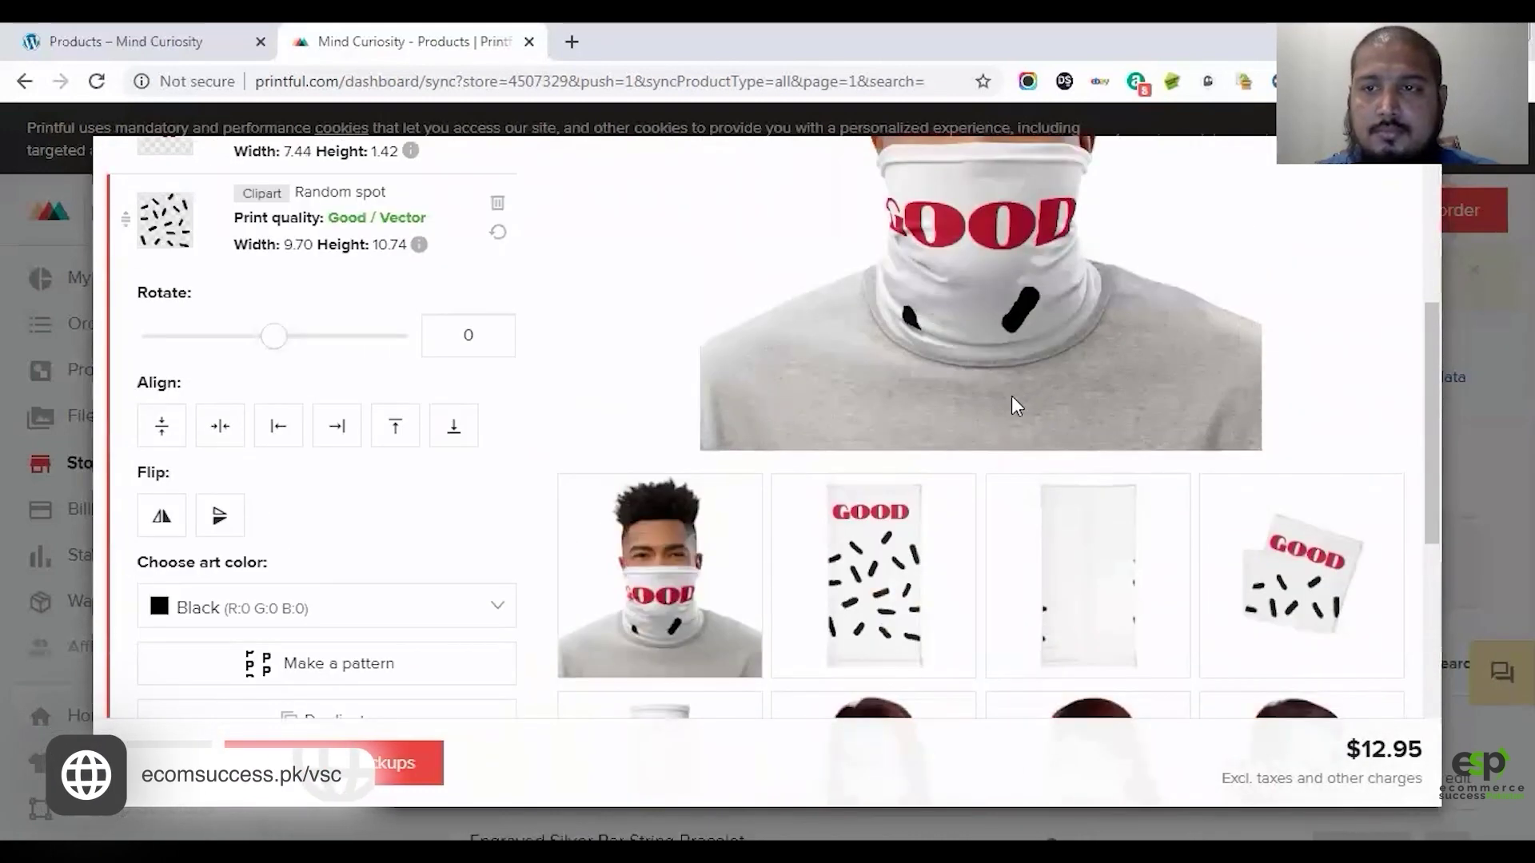
{"action": "scroll", "coordinate": [1007, 403], "scroll_direction": "up", "scroll_amount": 3}
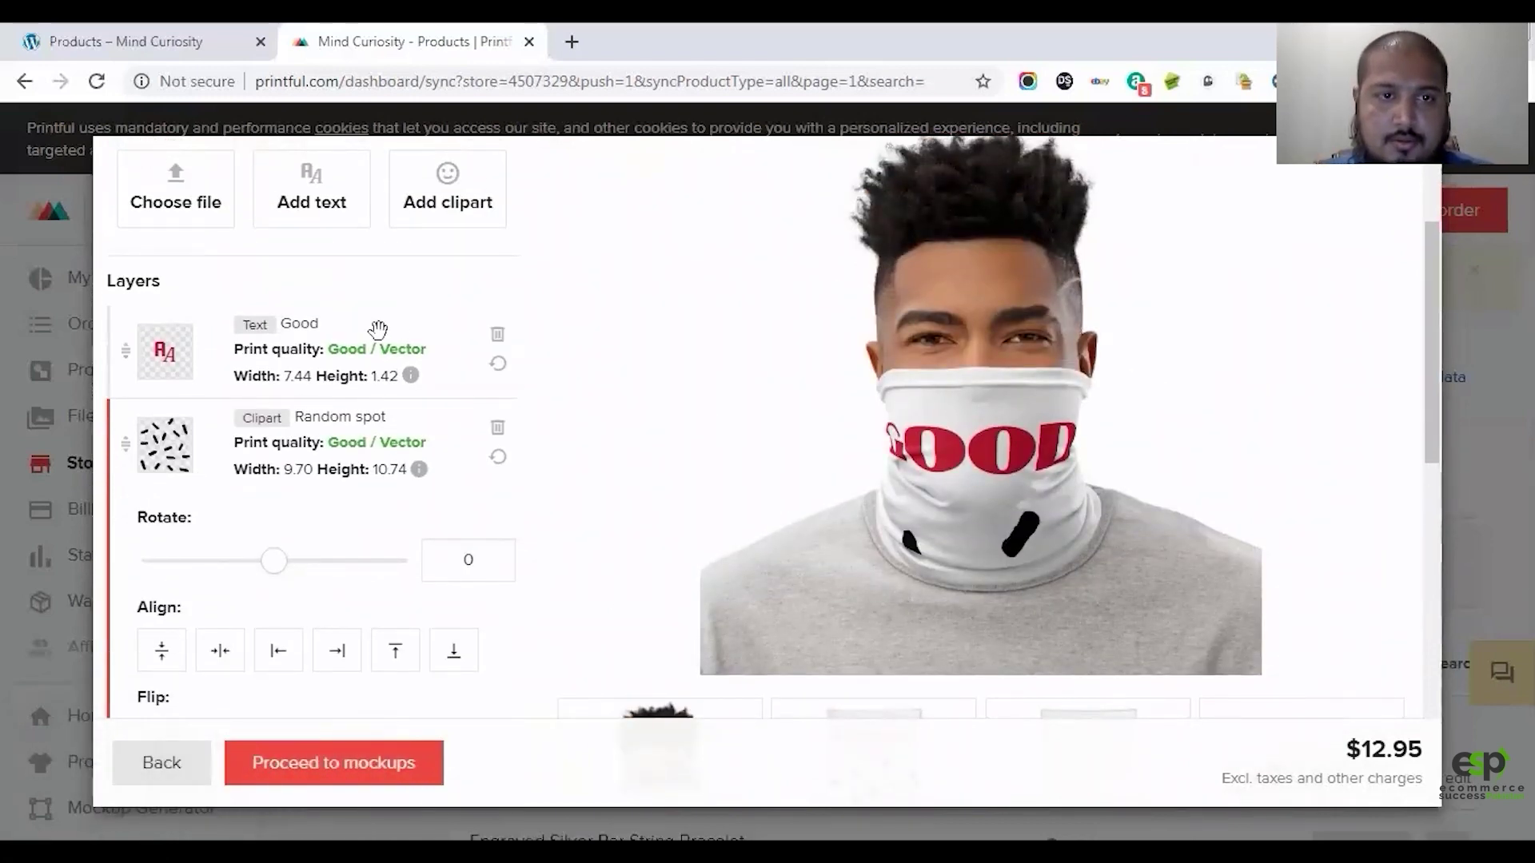
{"action": "scroll", "coordinate": [984, 435], "scroll_direction": "down", "scroll_amount": 2}
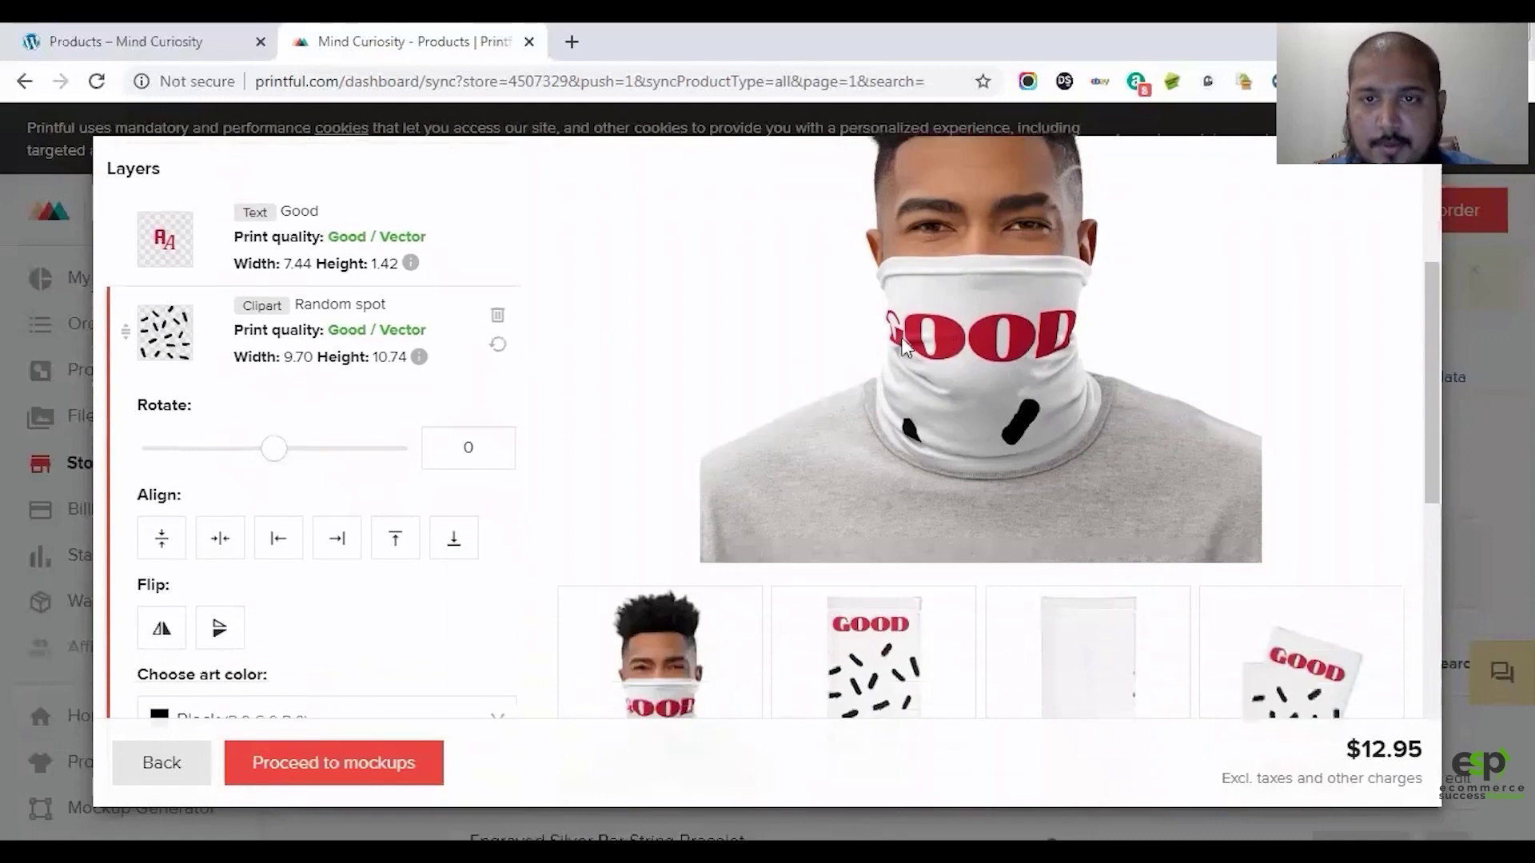
{"action": "scroll", "coordinate": [927, 365], "scroll_direction": "down", "scroll_amount": 4}
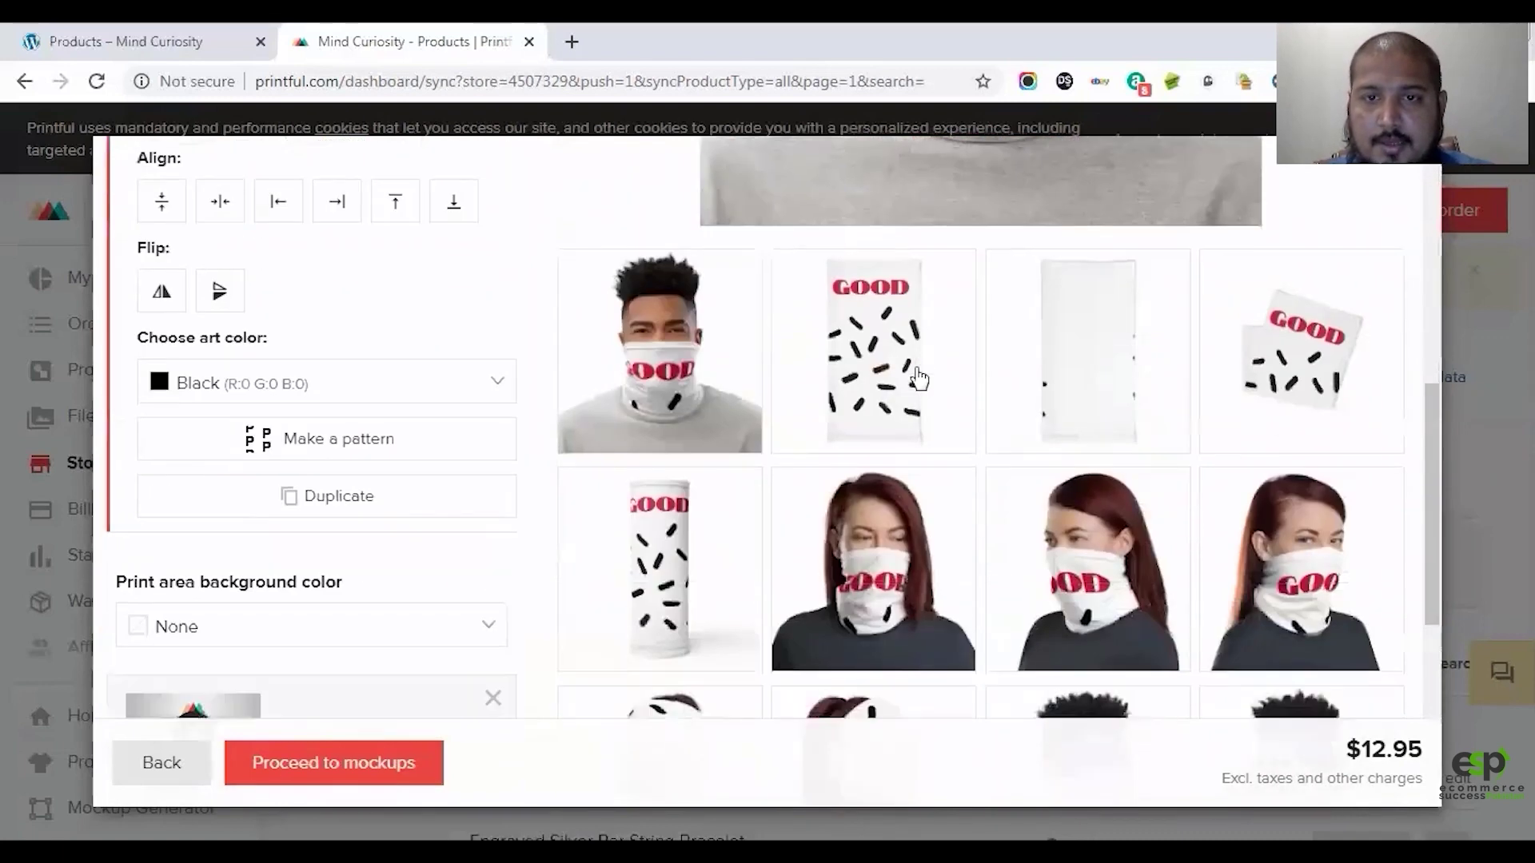
{"action": "scroll", "coordinate": [919, 374], "scroll_direction": "down", "scroll_amount": 3}
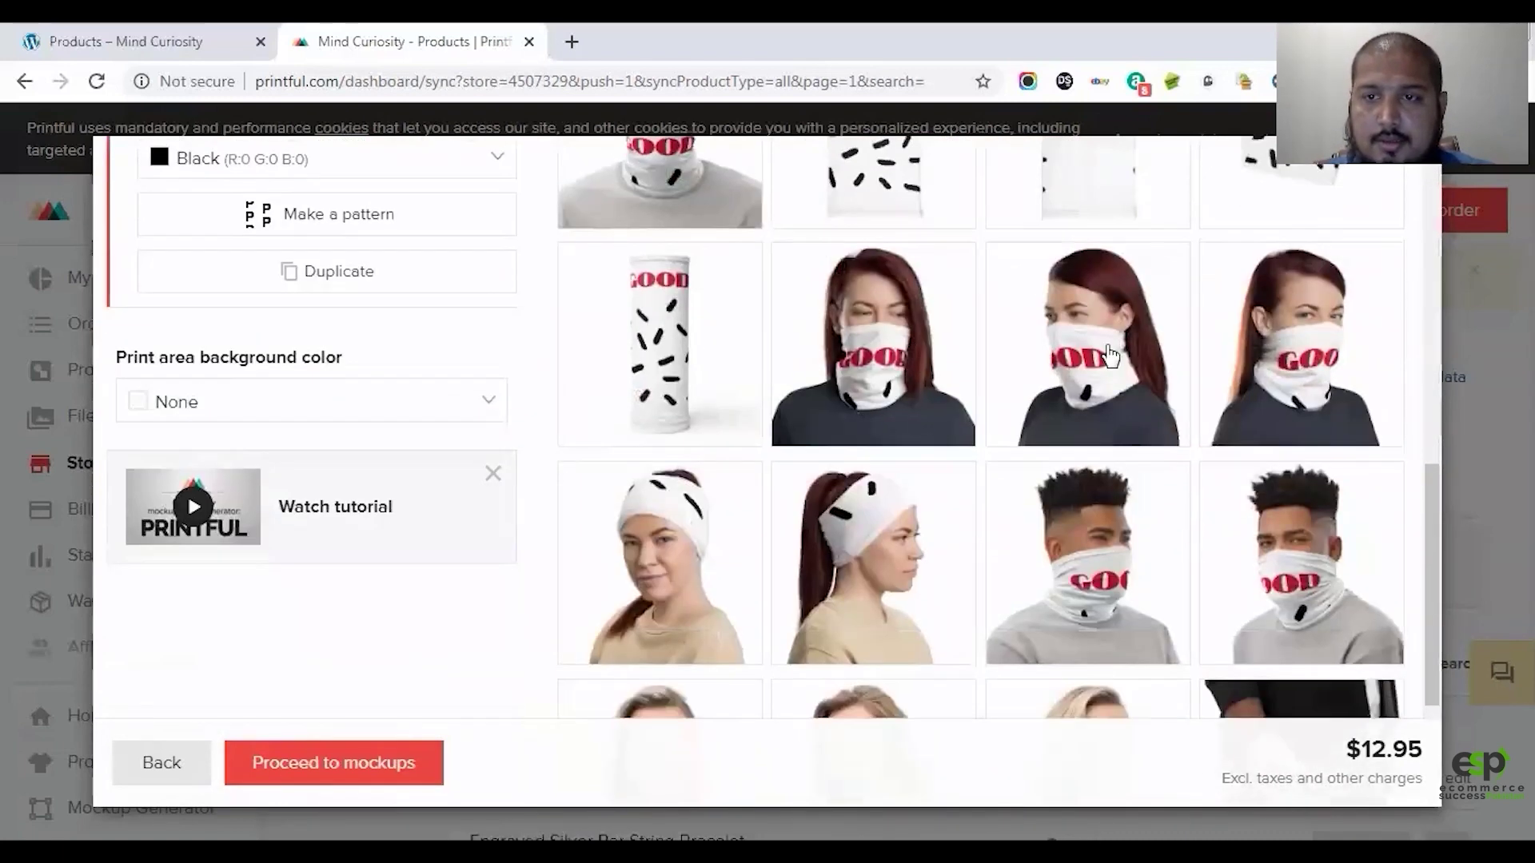
{"action": "scroll", "coordinate": [1113, 407], "scroll_direction": "up", "scroll_amount": 4}
Step: Enlarge the flat front, the man's front-facing and the red-haired woman's side-facing mockups to inspect the design
{"action": "left_click", "coordinate": [887, 462]}
{"action": "scroll", "coordinate": [925, 469], "scroll_direction": "up", "scroll_amount": 5}
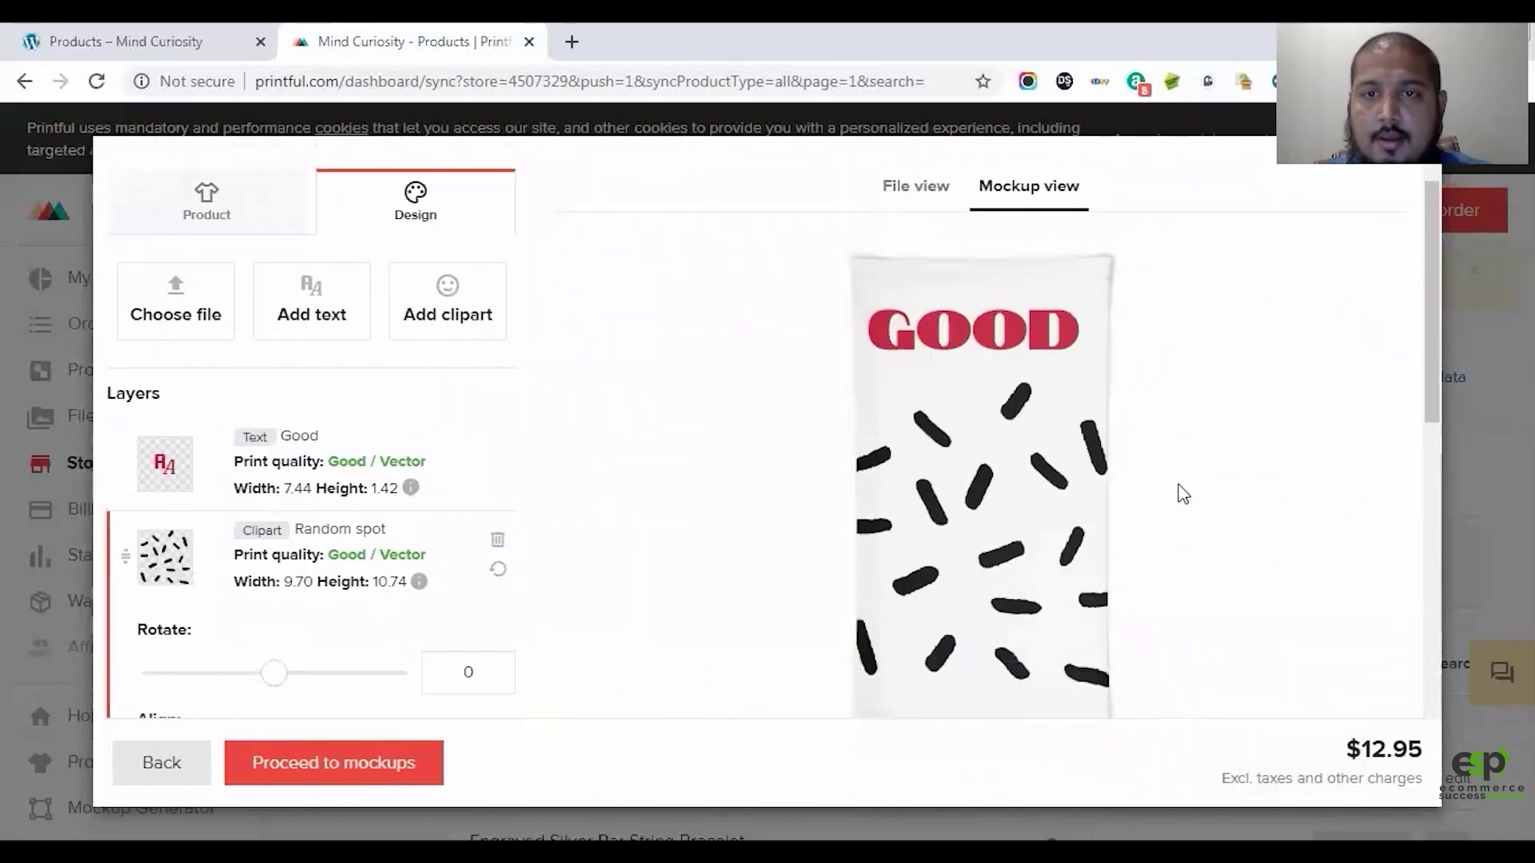
{"action": "scroll", "coordinate": [1182, 493], "scroll_direction": "down", "scroll_amount": 4}
{"action": "left_click", "coordinate": [673, 595]}
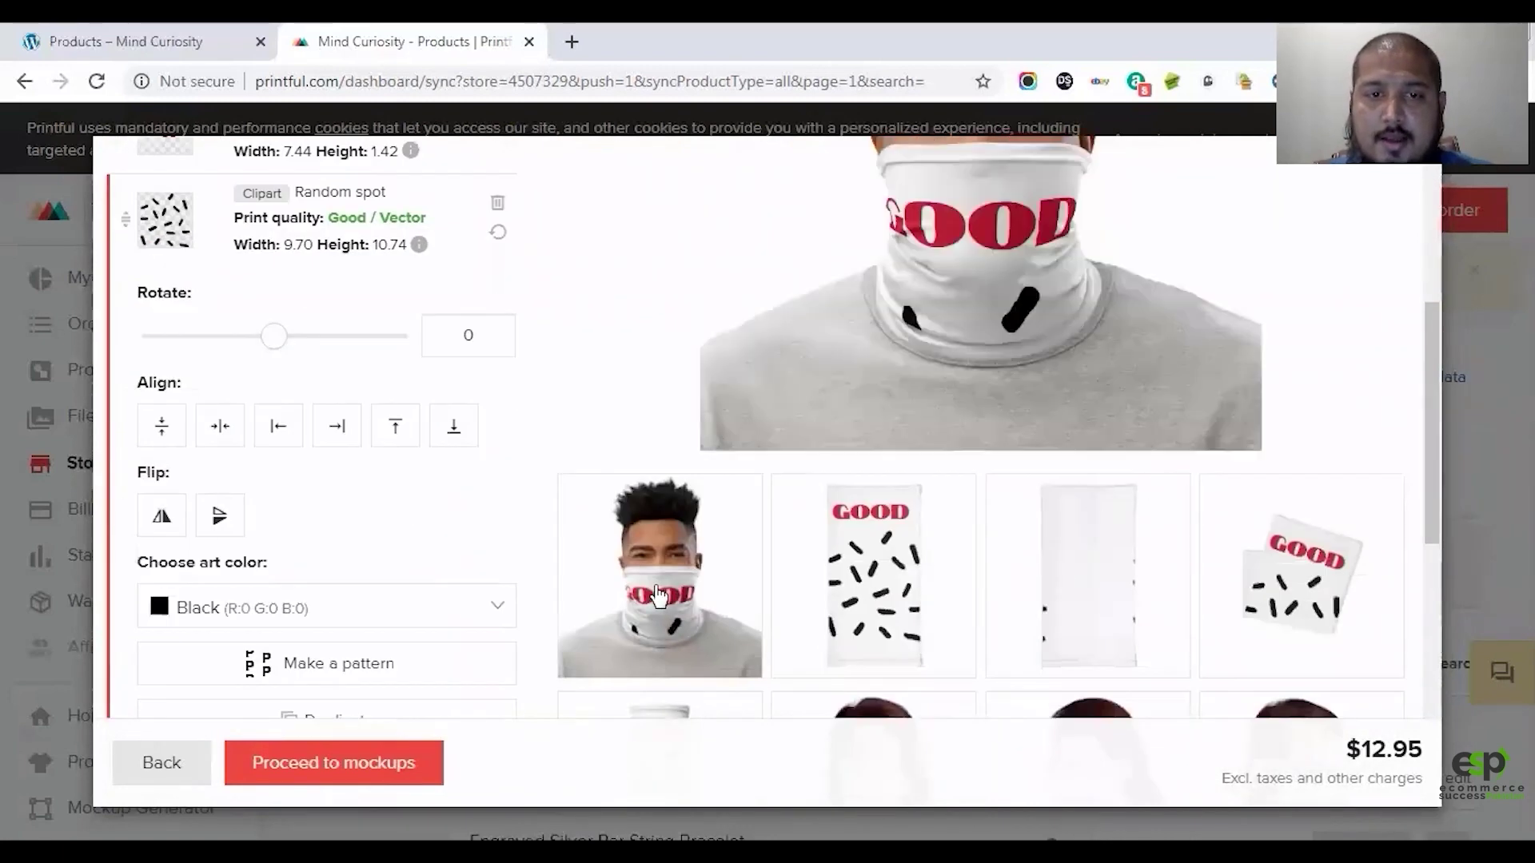
{"action": "scroll", "coordinate": [879, 519], "scroll_direction": "up", "scroll_amount": 1}
{"action": "scroll", "coordinate": [938, 524], "scroll_direction": "down", "scroll_amount": 2}
{"action": "left_click", "coordinate": [1085, 665]}
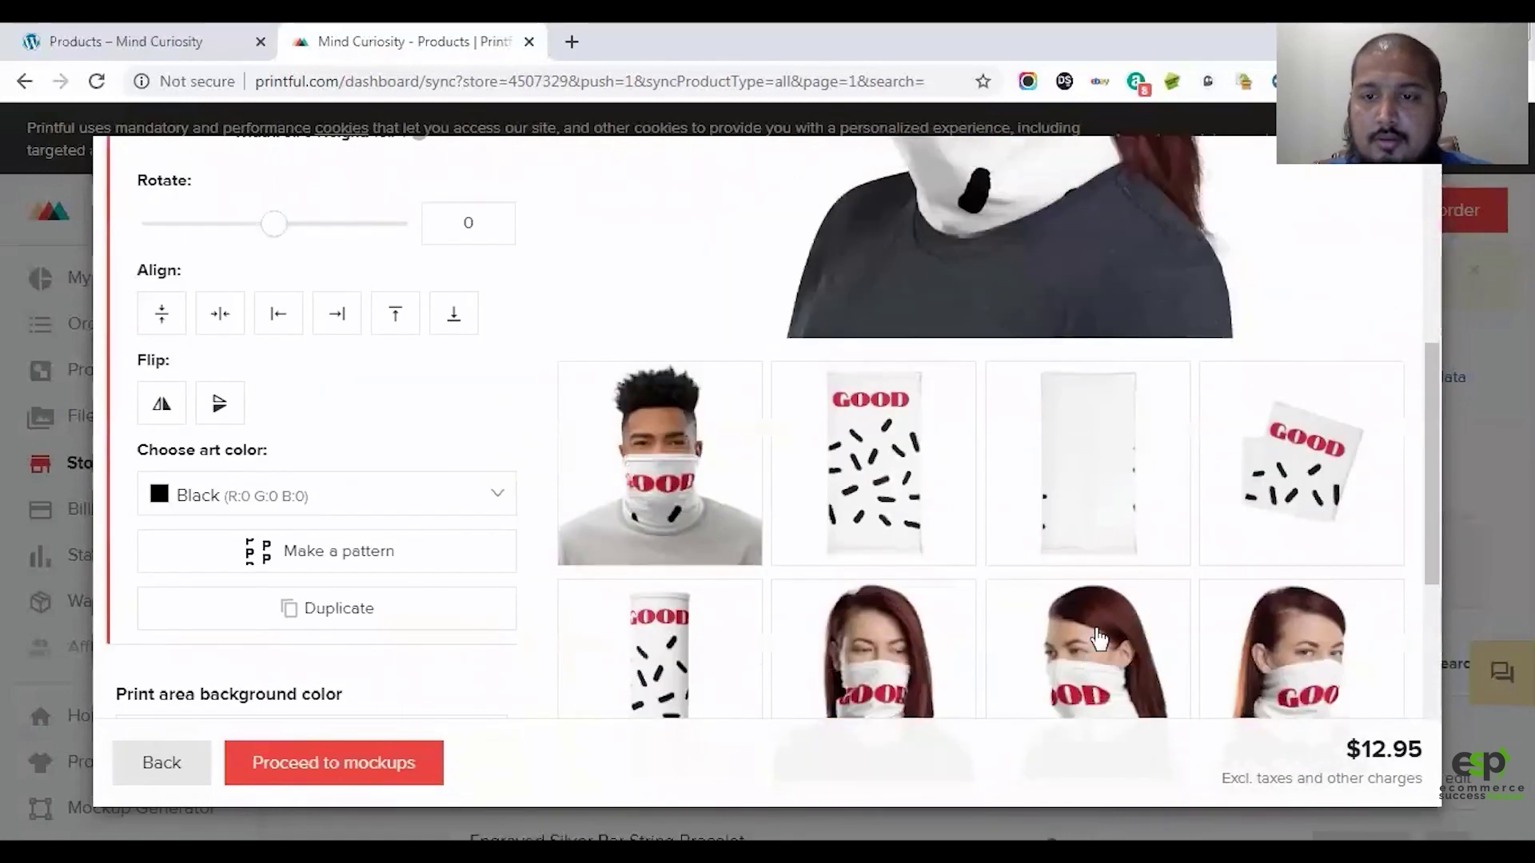
{"action": "scroll", "coordinate": [1051, 553], "scroll_direction": "up", "scroll_amount": 4}
{"action": "scroll", "coordinate": [1048, 549], "scroll_direction": "down", "scroll_amount": 4}
{"action": "scroll", "coordinate": [1064, 549], "scroll_direction": "down", "scroll_amount": 4}
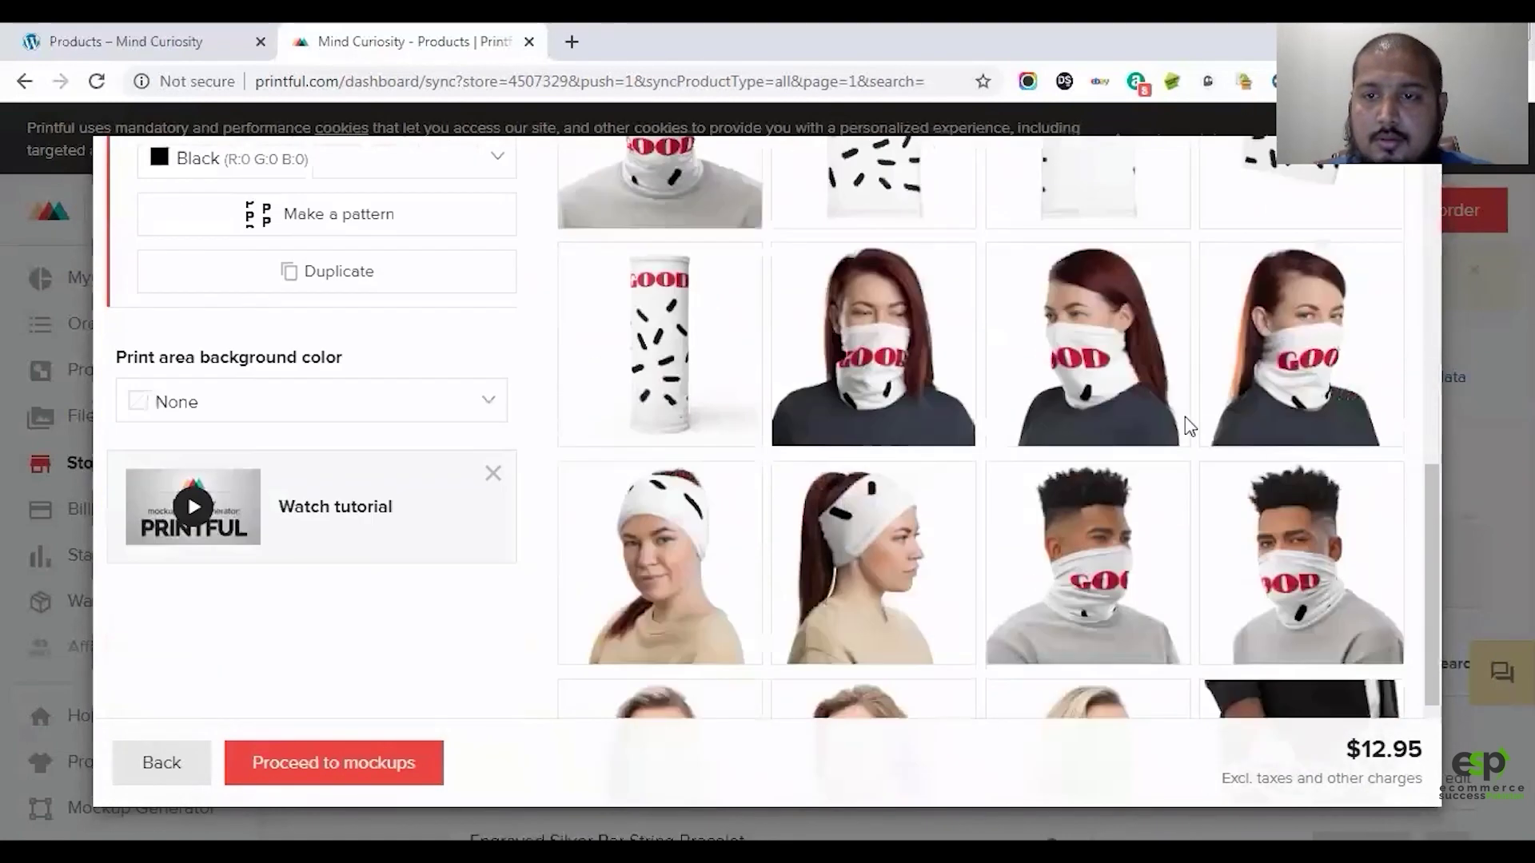
Step: Inspect the red-haired woman's front-facing mockup enlarged and compare it with the other gaiter mockups
{"action": "scroll", "coordinate": [966, 486], "scroll_direction": "up", "scroll_amount": 7}
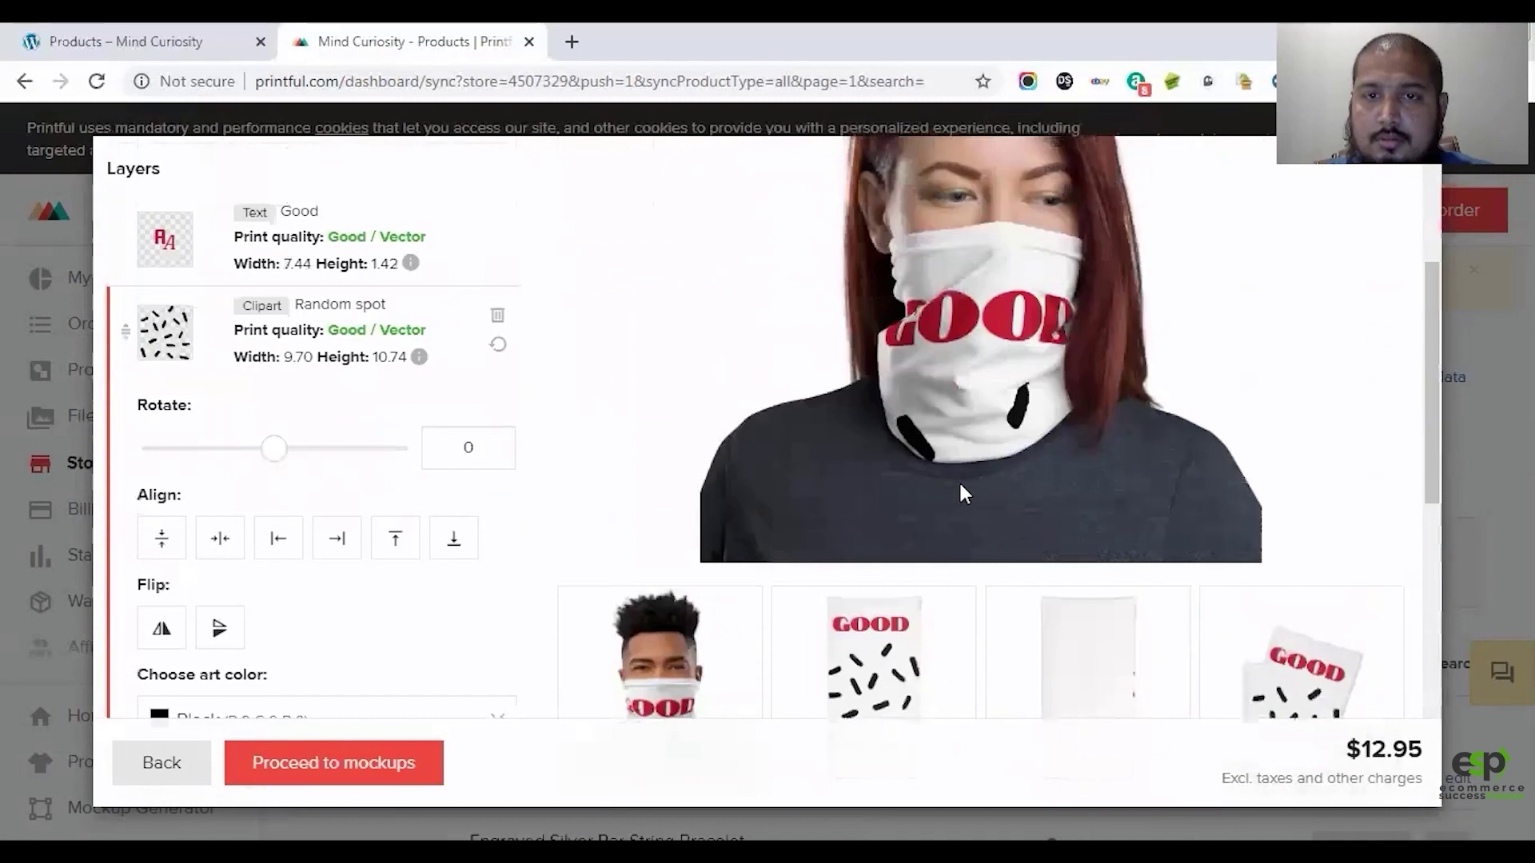
{"action": "scroll", "coordinate": [956, 482], "scroll_direction": "down", "scroll_amount": 8}
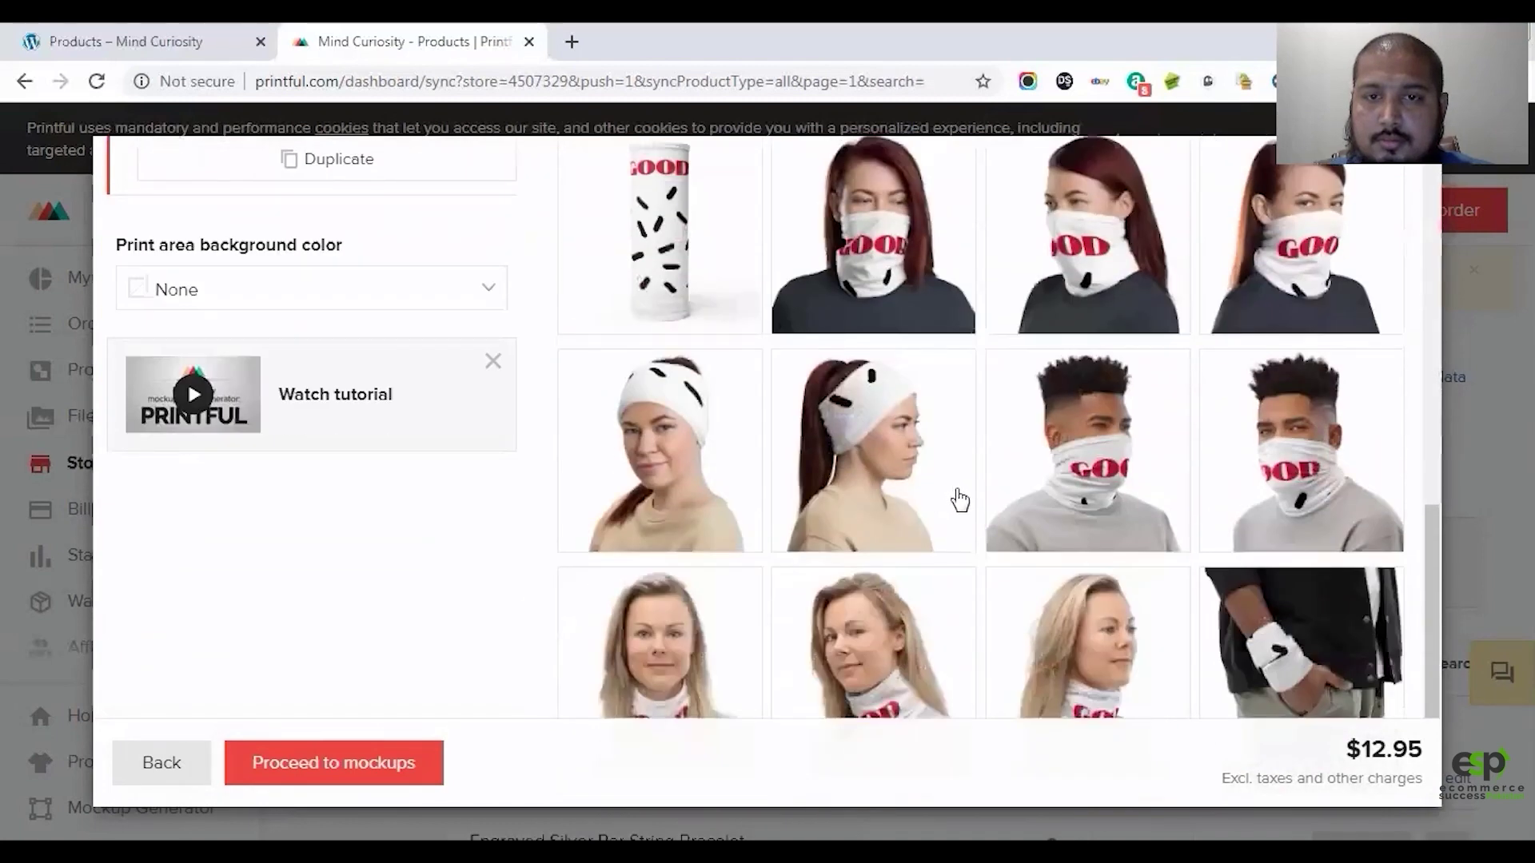
{"action": "scroll", "coordinate": [960, 499], "scroll_direction": "down", "scroll_amount": 2}
{"action": "scroll", "coordinate": [955, 495], "scroll_direction": "up", "scroll_amount": 7}
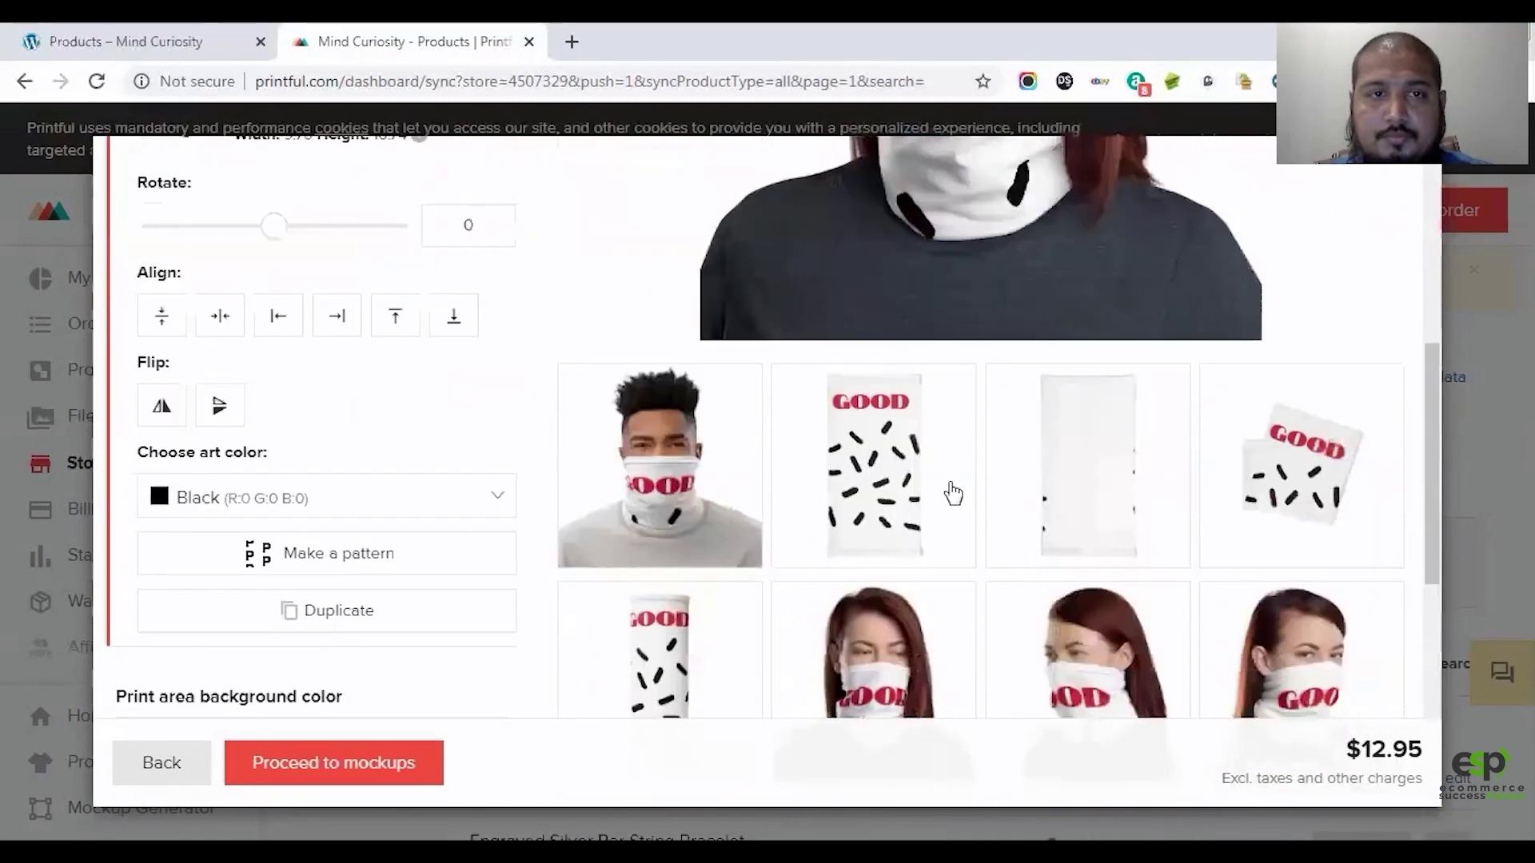
{"action": "scroll", "coordinate": [952, 483], "scroll_direction": "up", "scroll_amount": 7}
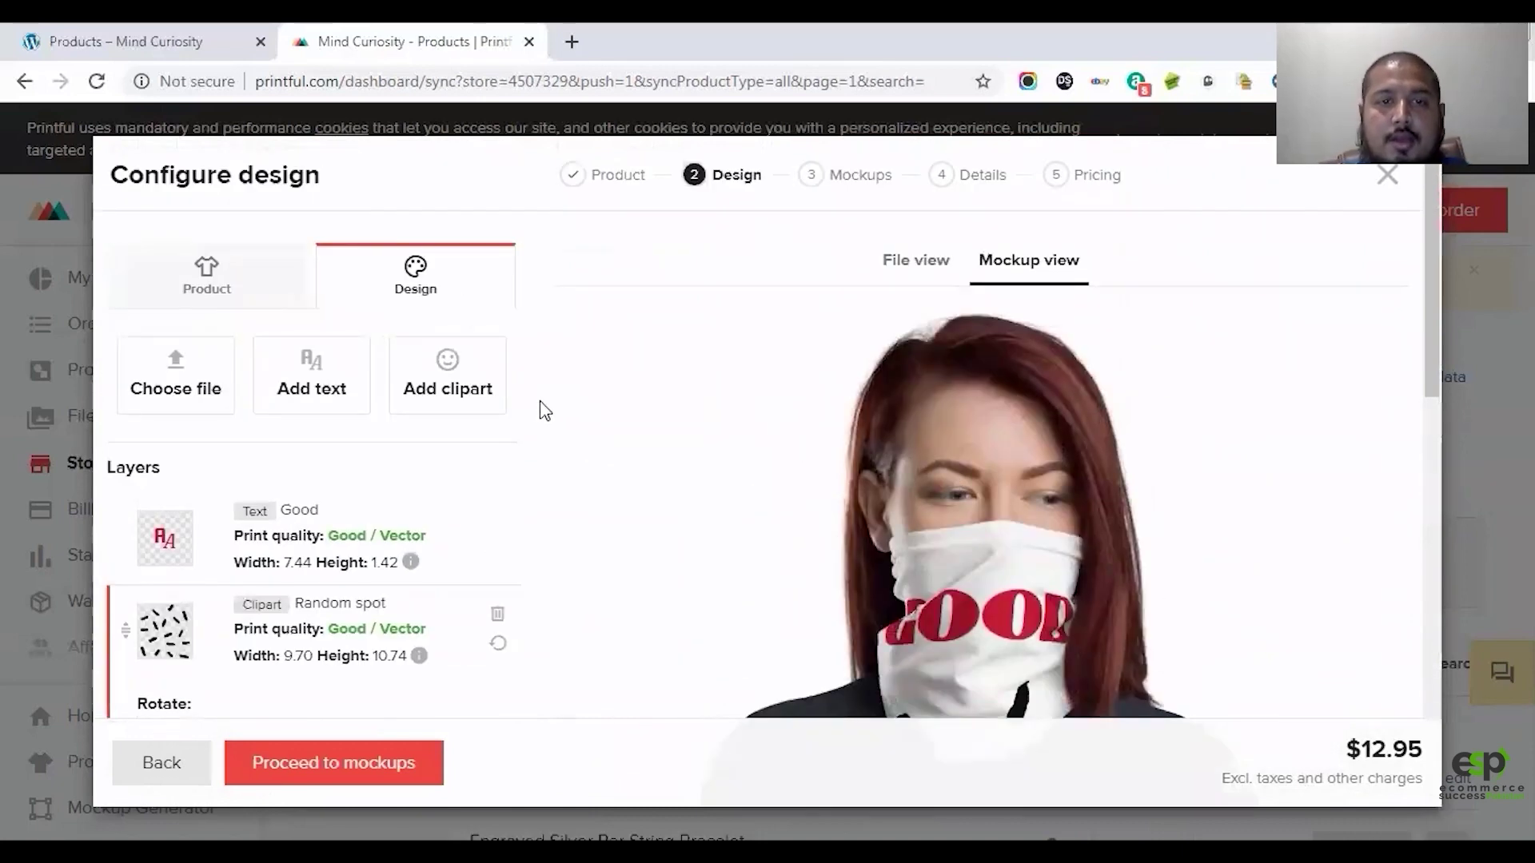
{"action": "scroll", "coordinate": [560, 416], "scroll_direction": "down", "scroll_amount": 3}
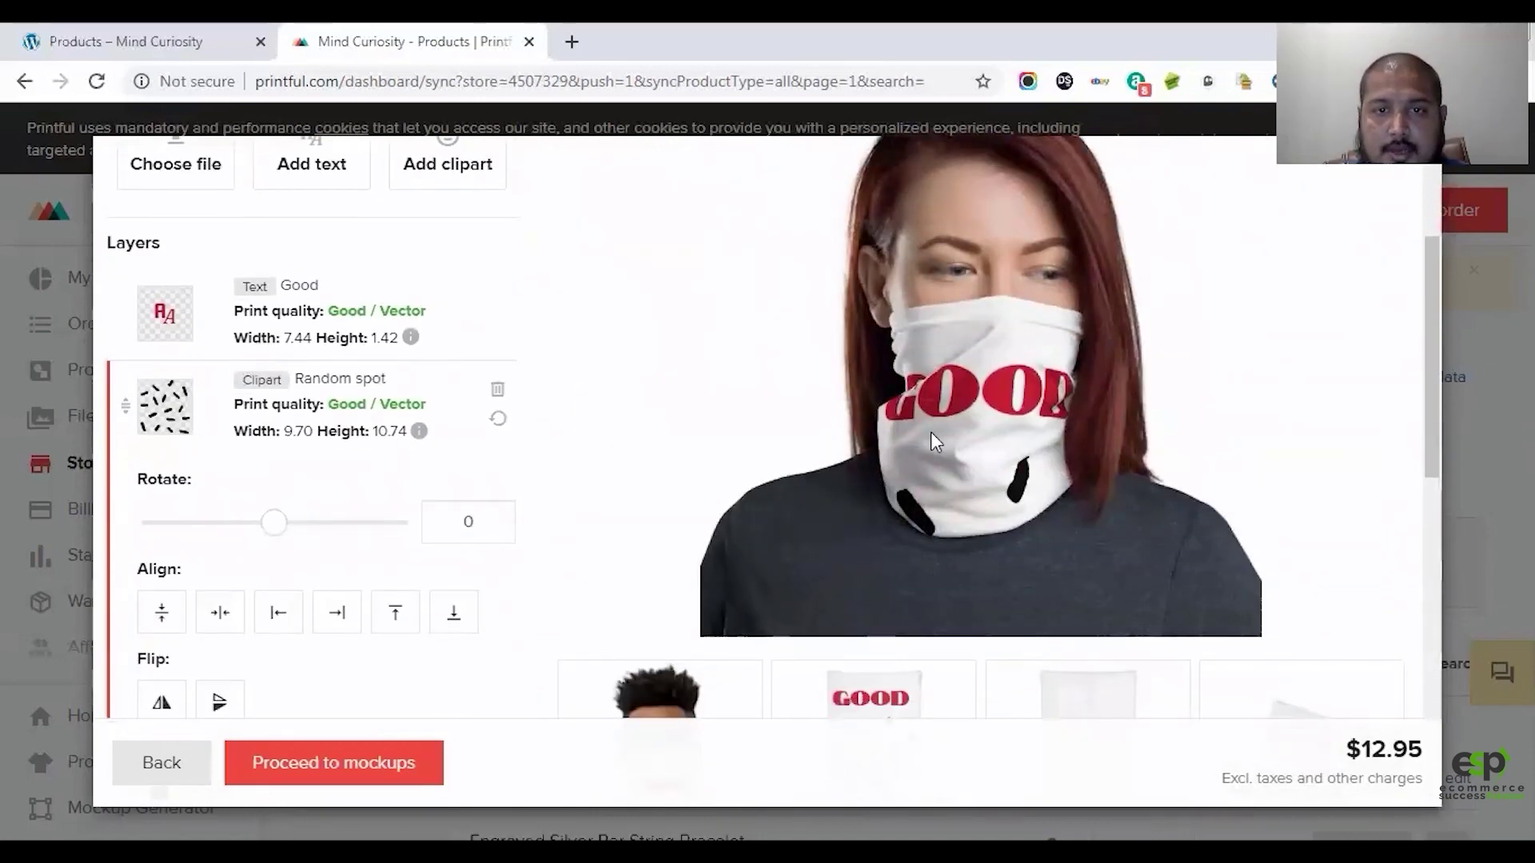
{"action": "scroll", "coordinate": [931, 444], "scroll_direction": "down", "scroll_amount": 6}
{"action": "scroll", "coordinate": [1073, 546], "scroll_direction": "up", "scroll_amount": 6}
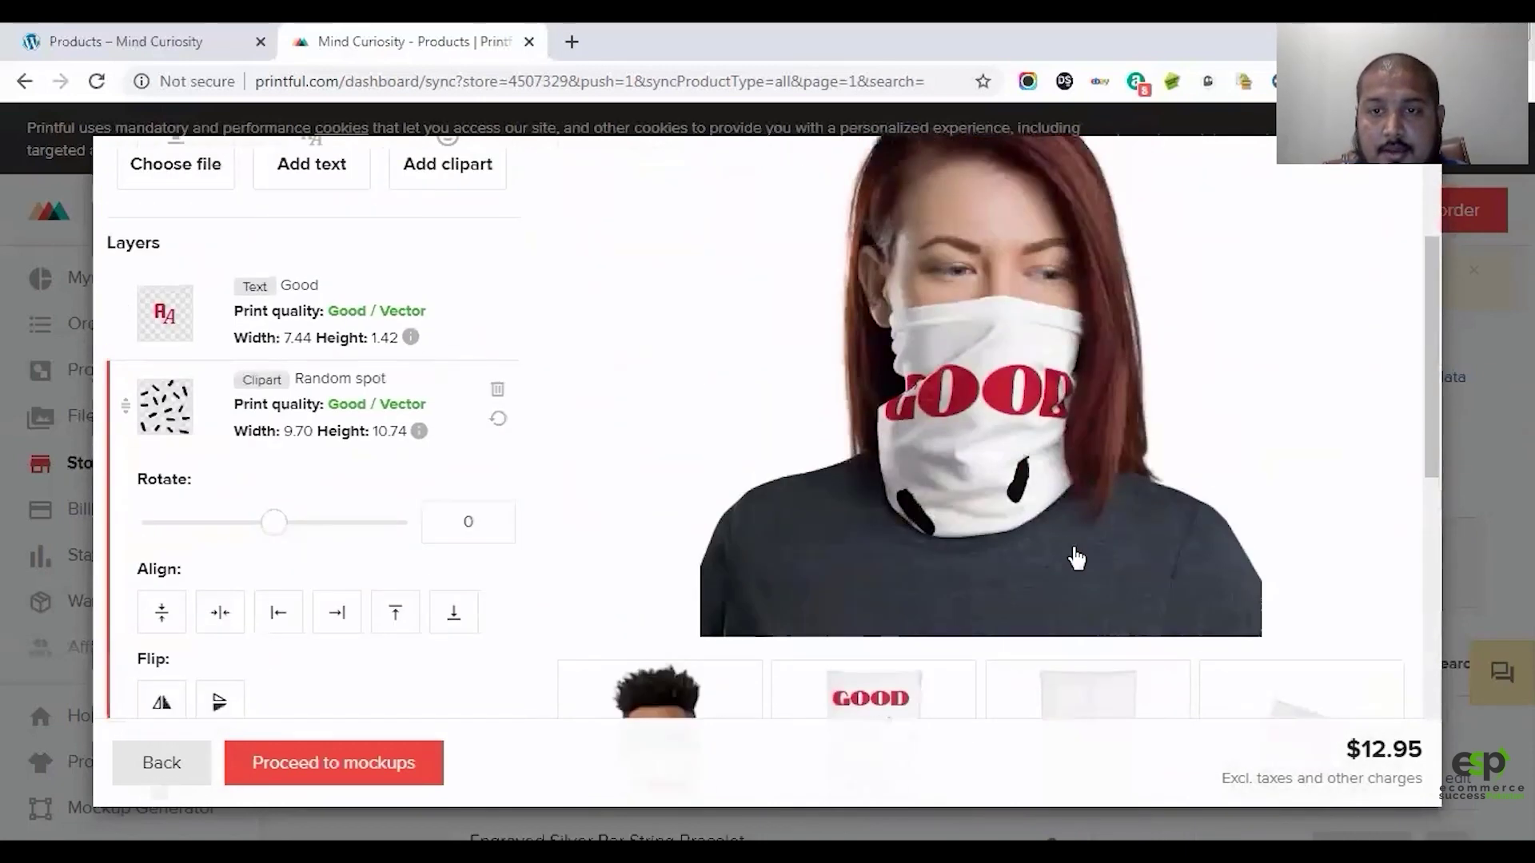
{"action": "scroll", "coordinate": [958, 525], "scroll_direction": "down", "scroll_amount": 6}
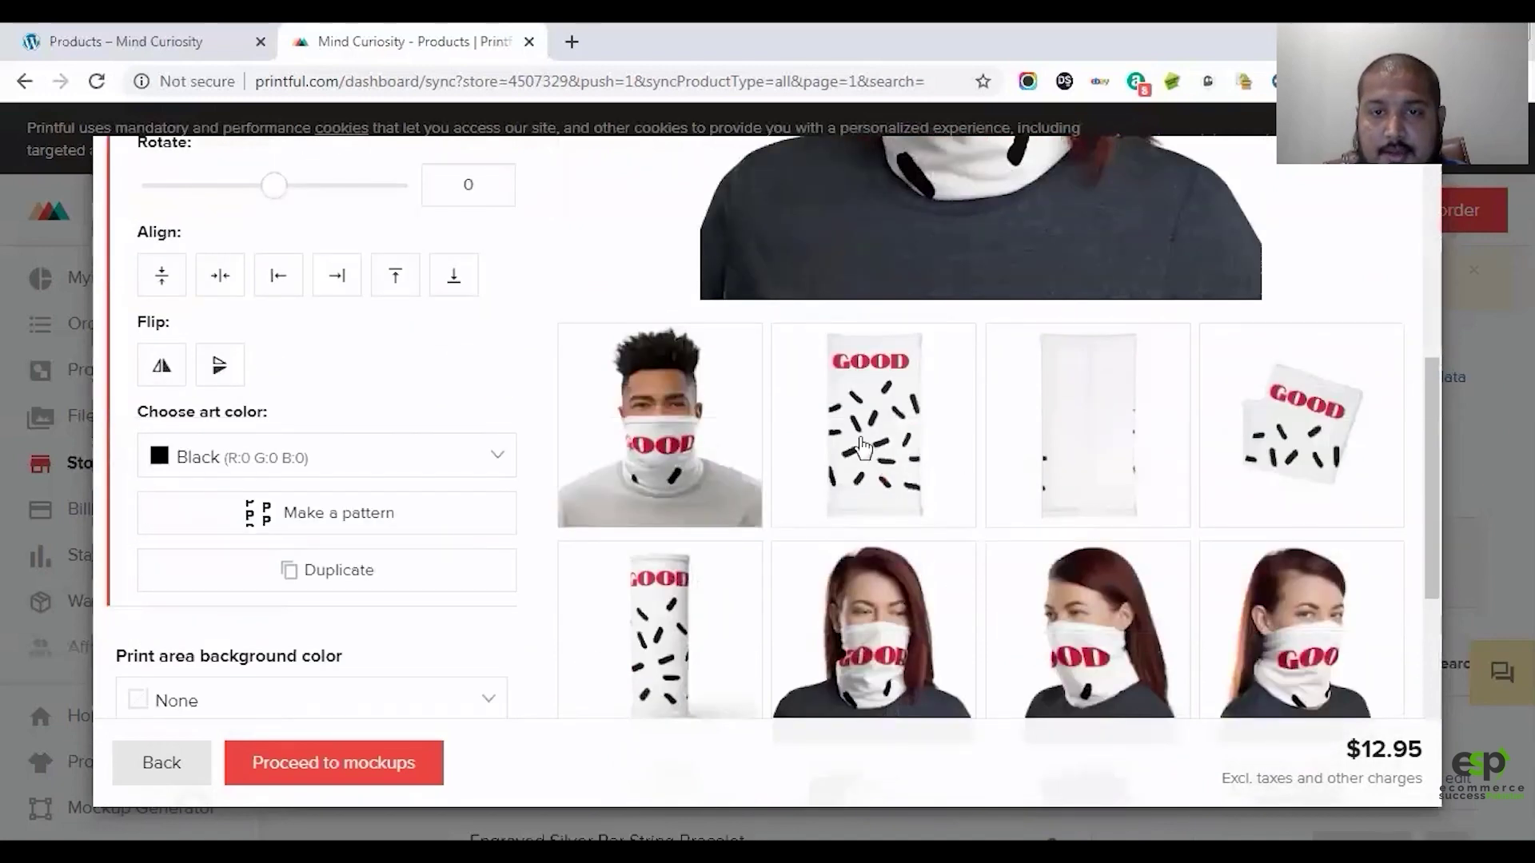
{"action": "scroll", "coordinate": [937, 482], "scroll_direction": "up", "scroll_amount": 5}
{"action": "scroll", "coordinate": [942, 473], "scroll_direction": "up", "scroll_amount": 2}
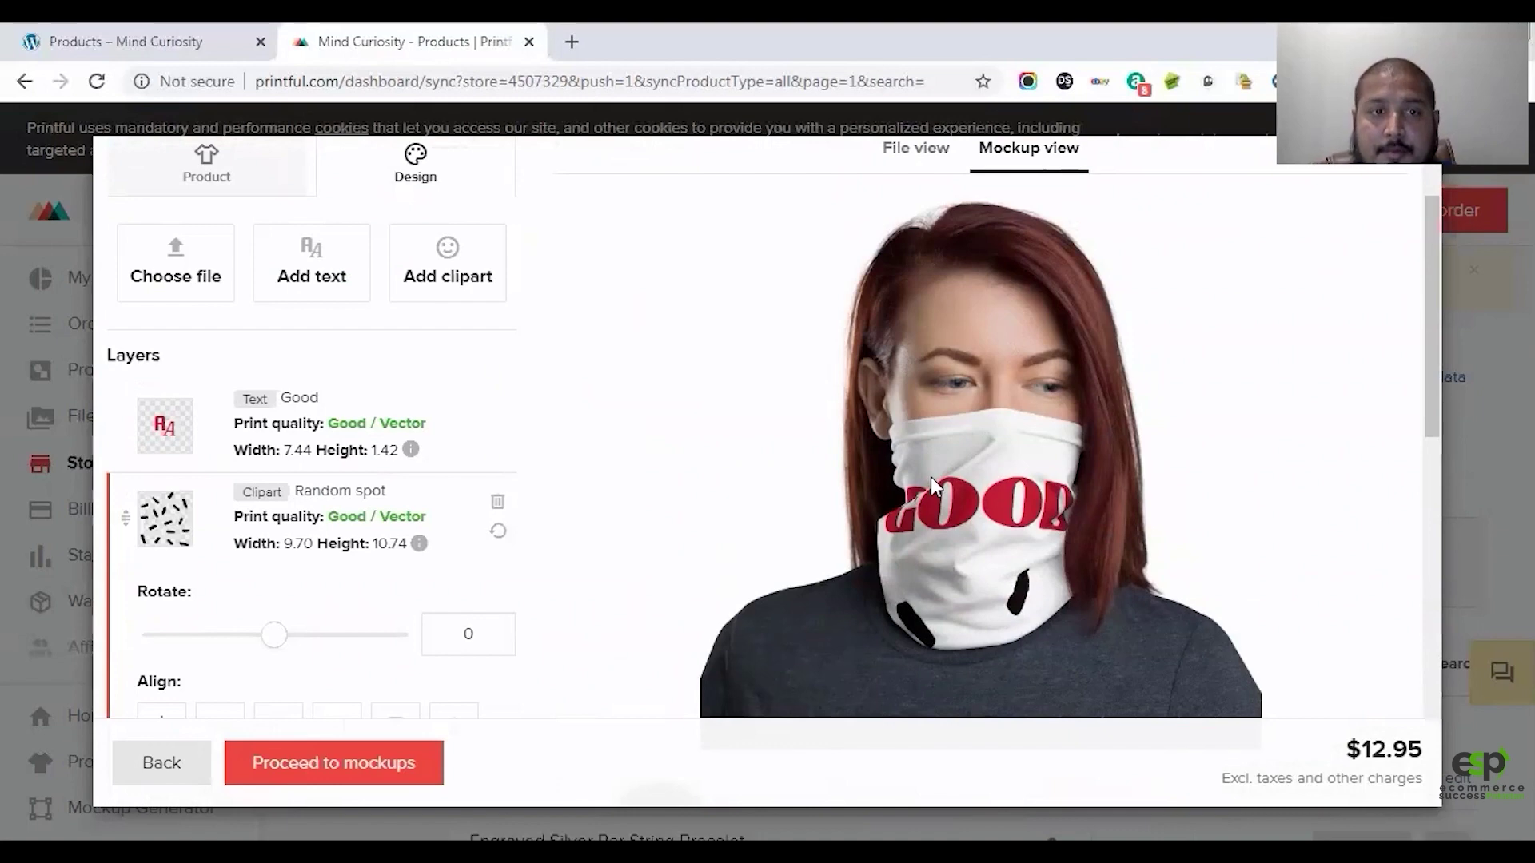
{"action": "scroll", "coordinate": [949, 285], "scroll_direction": "up", "scroll_amount": 2}
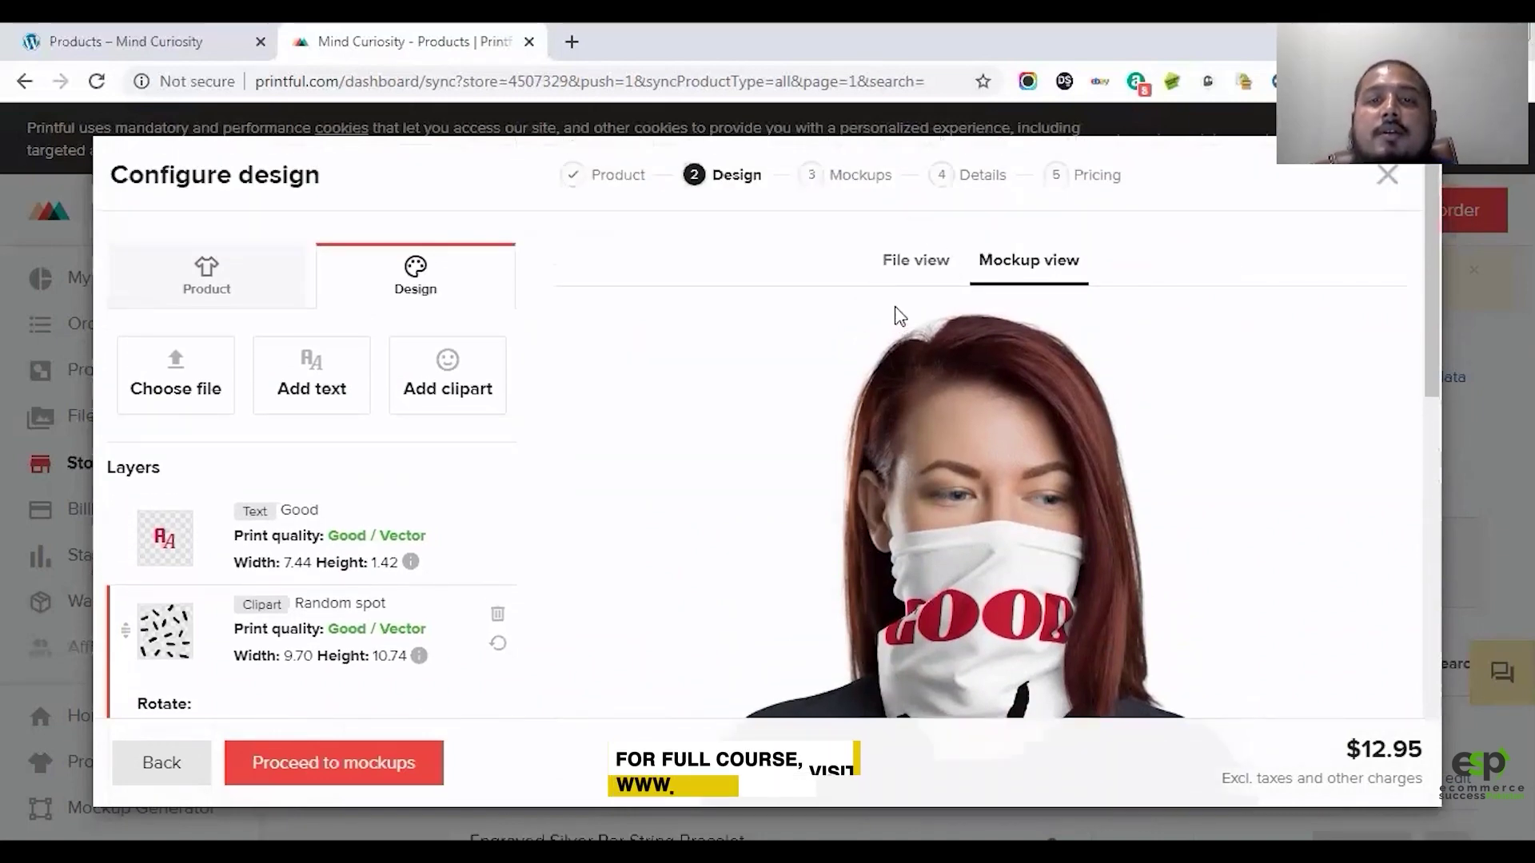
Step: Return to the file view and turn the Random spot clipart into a Block pattern
{"action": "left_click", "coordinate": [907, 264]}
{"action": "scroll", "coordinate": [762, 516], "scroll_direction": "down", "scroll_amount": 3}
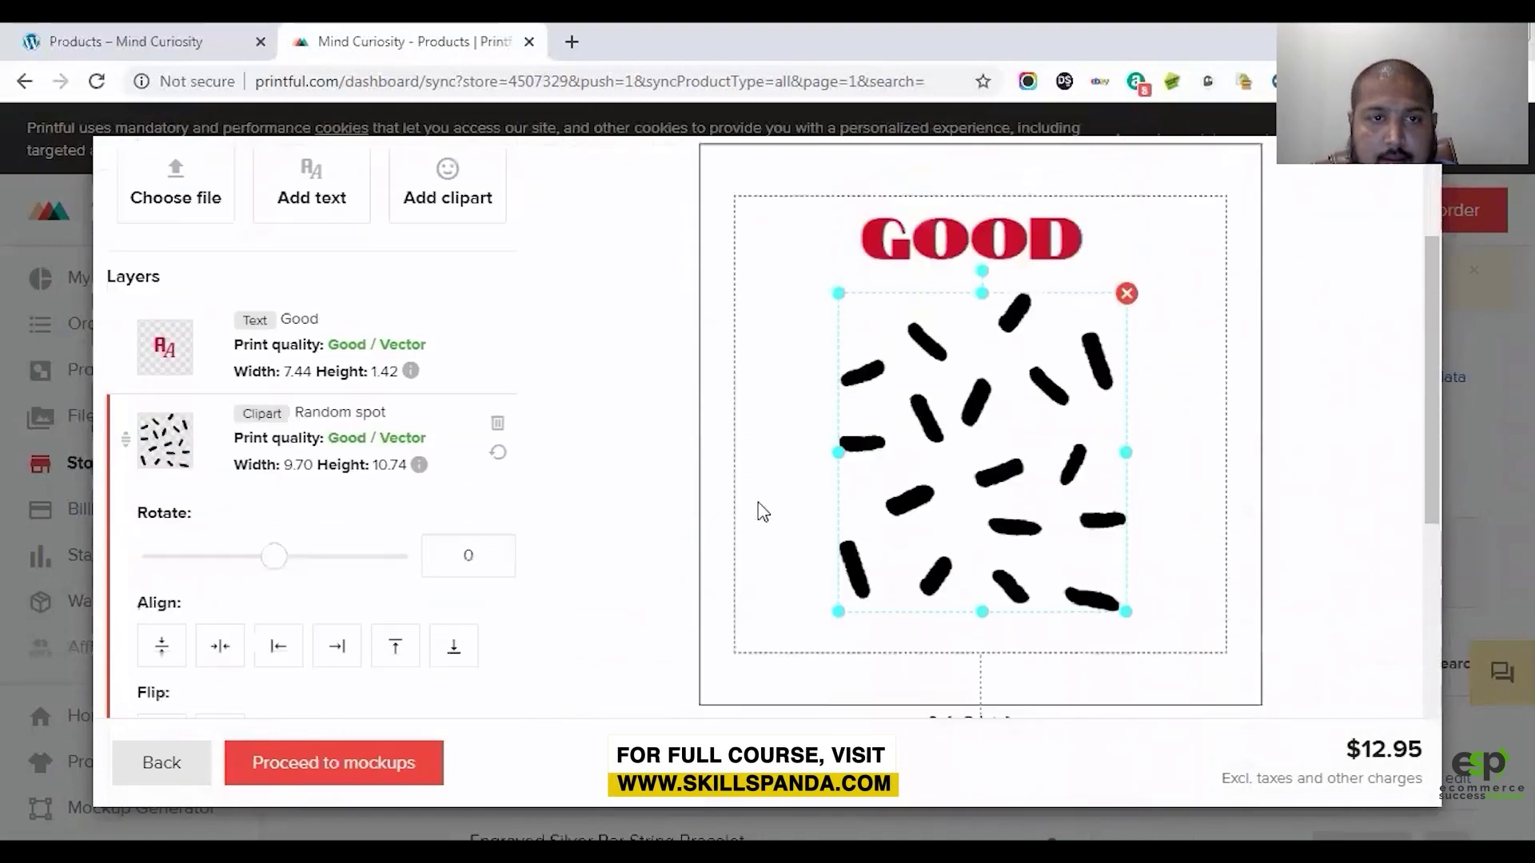
{"action": "scroll", "coordinate": [298, 522], "scroll_direction": "up", "scroll_amount": 1}
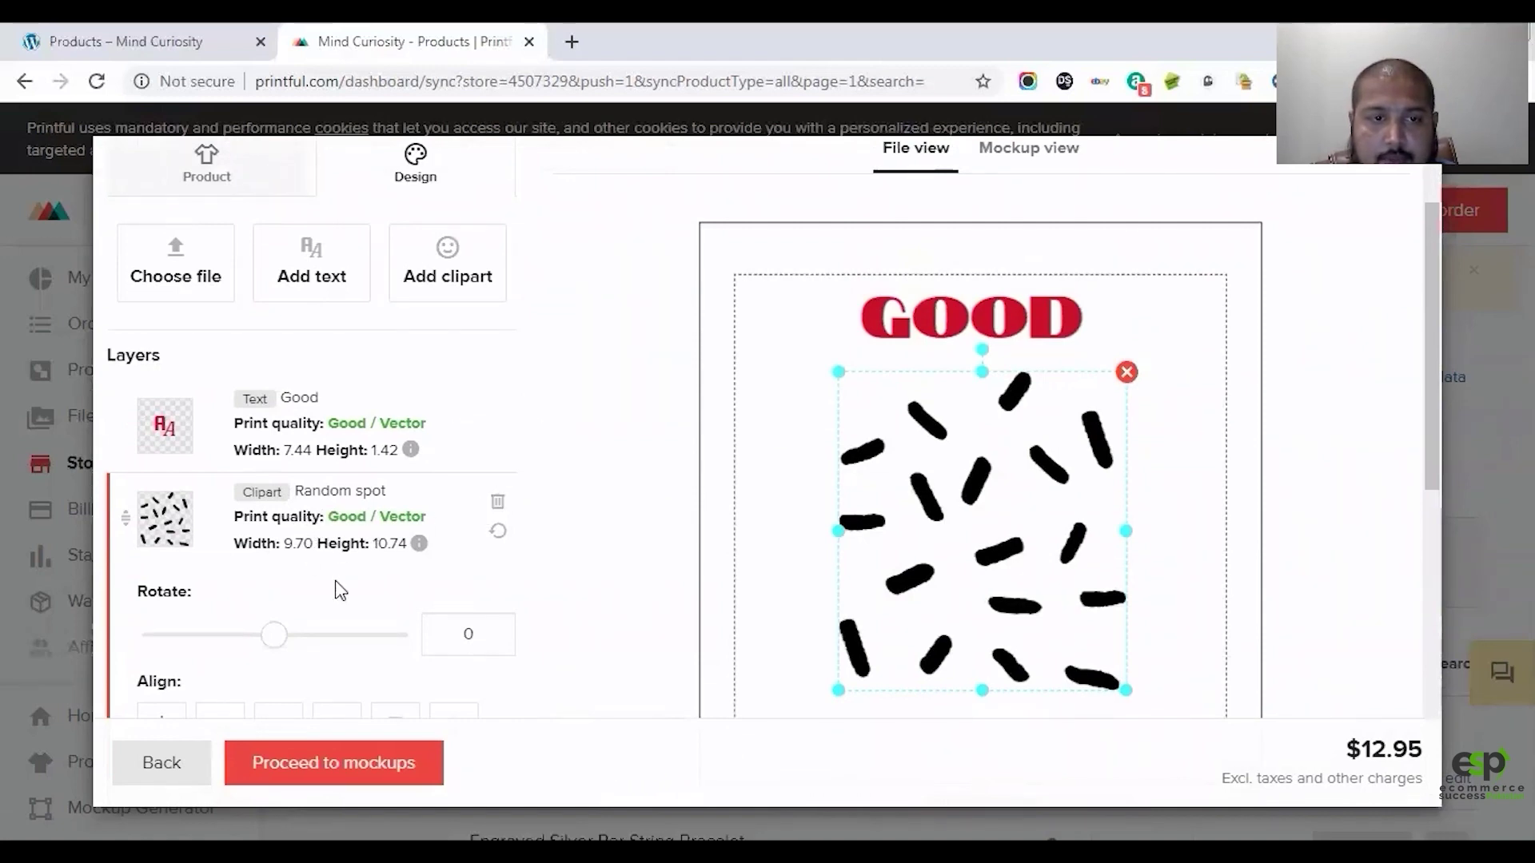
{"action": "scroll", "coordinate": [339, 591], "scroll_direction": "down", "scroll_amount": 4}
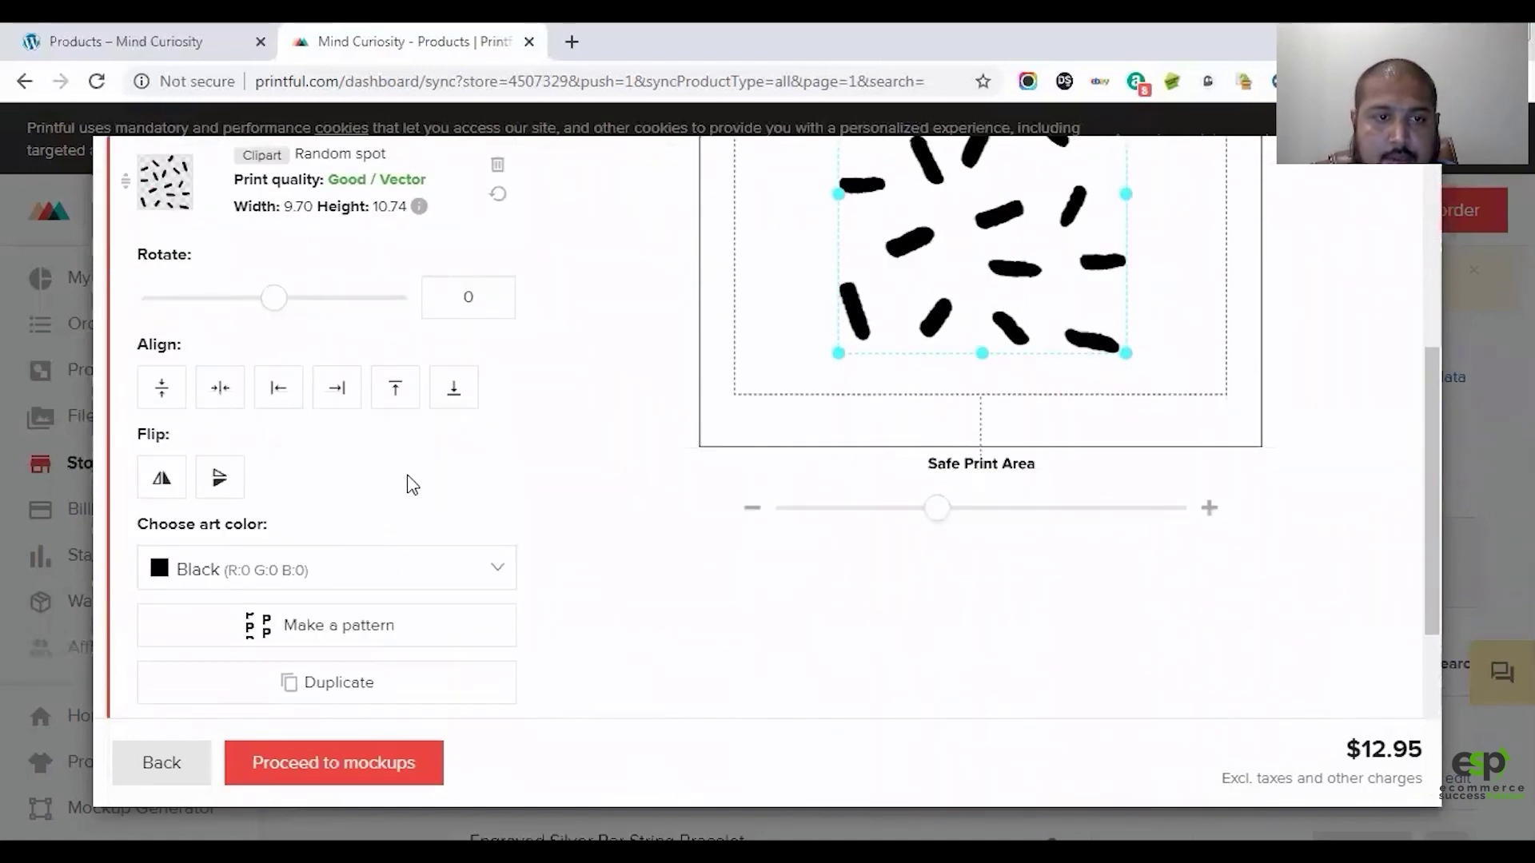
{"action": "scroll", "coordinate": [527, 495], "scroll_direction": "down", "scroll_amount": 3}
{"action": "scroll", "coordinate": [579, 530], "scroll_direction": "up", "scroll_amount": 4}
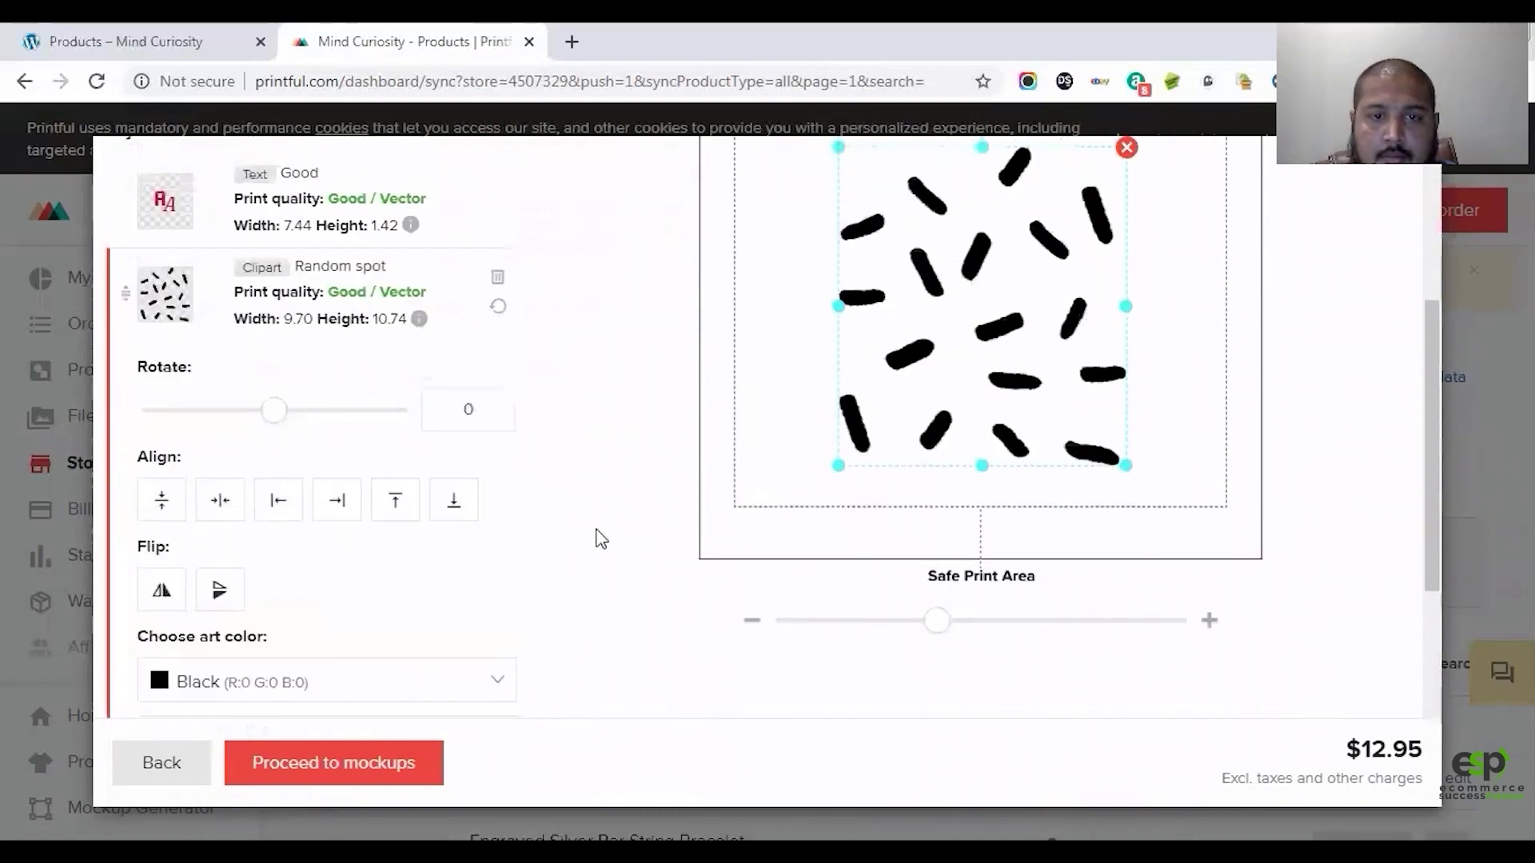
{"action": "scroll", "coordinate": [596, 538], "scroll_direction": "down", "scroll_amount": 3}
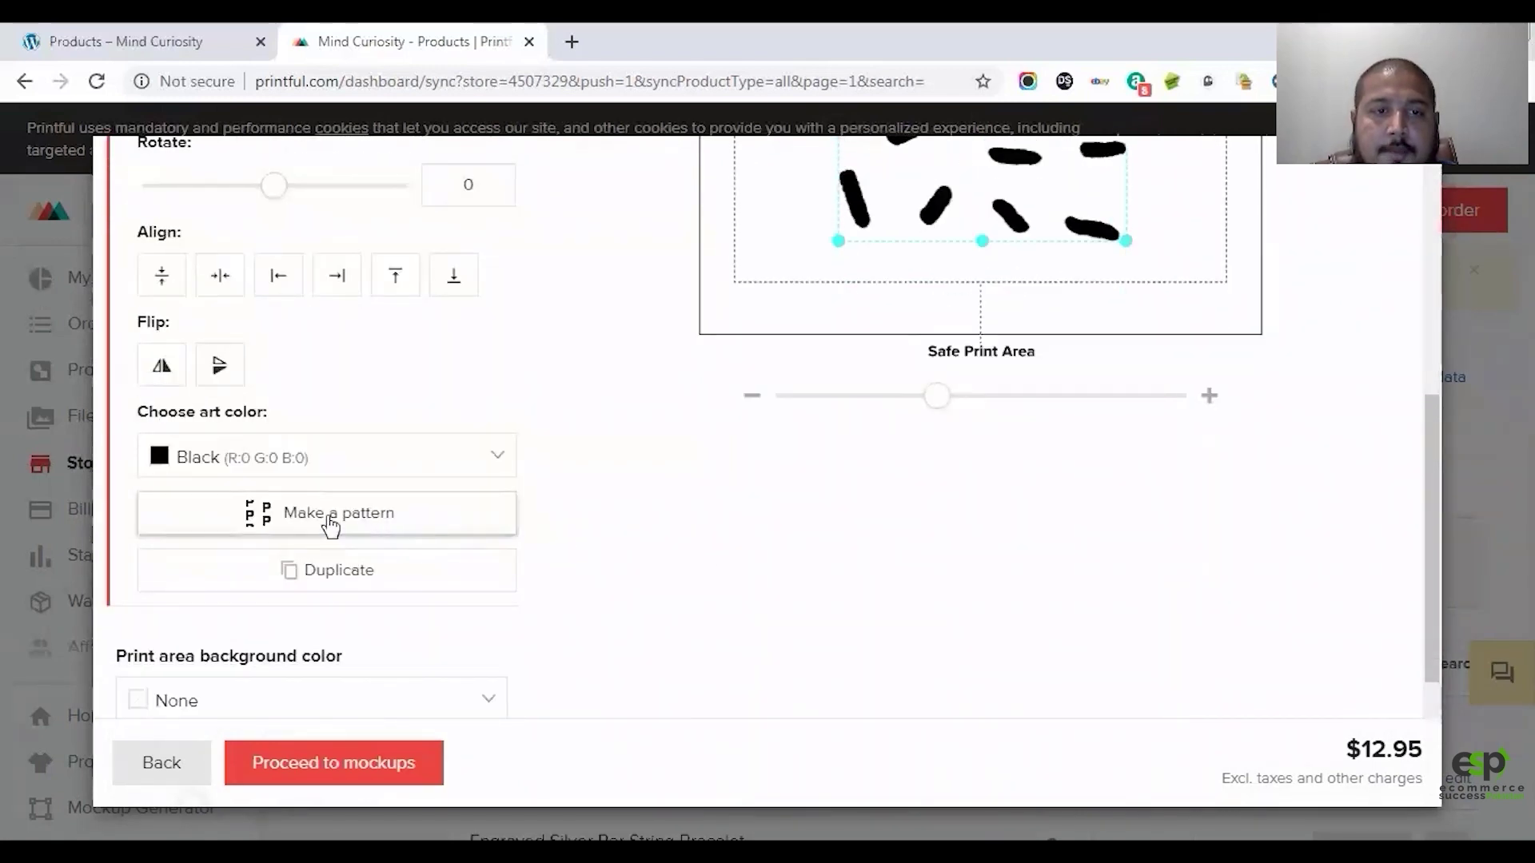
{"action": "left_click", "coordinate": [281, 529]}
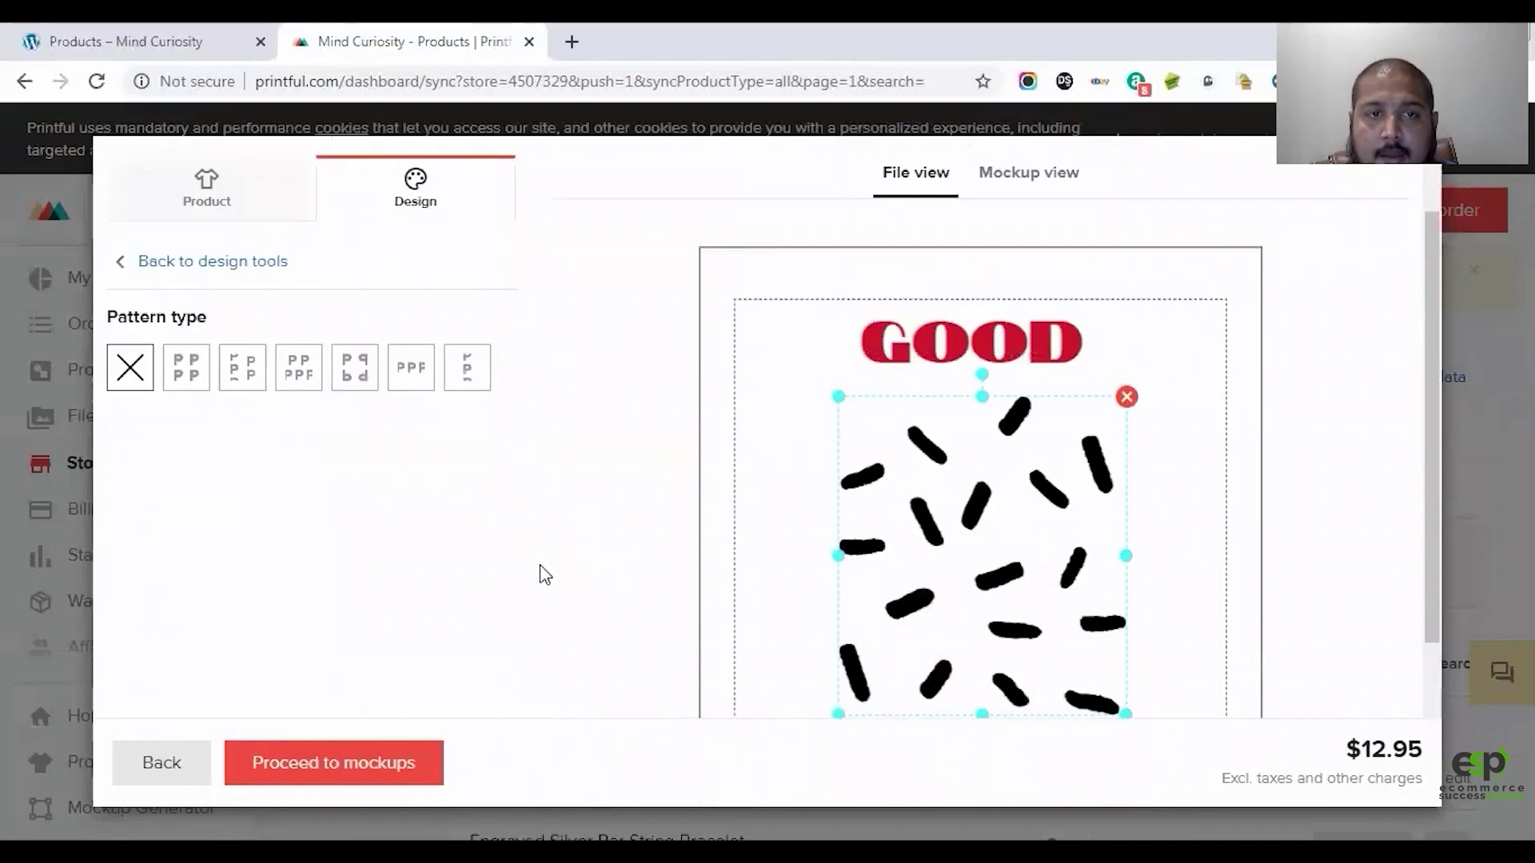
{"action": "left_click", "coordinate": [199, 394]}
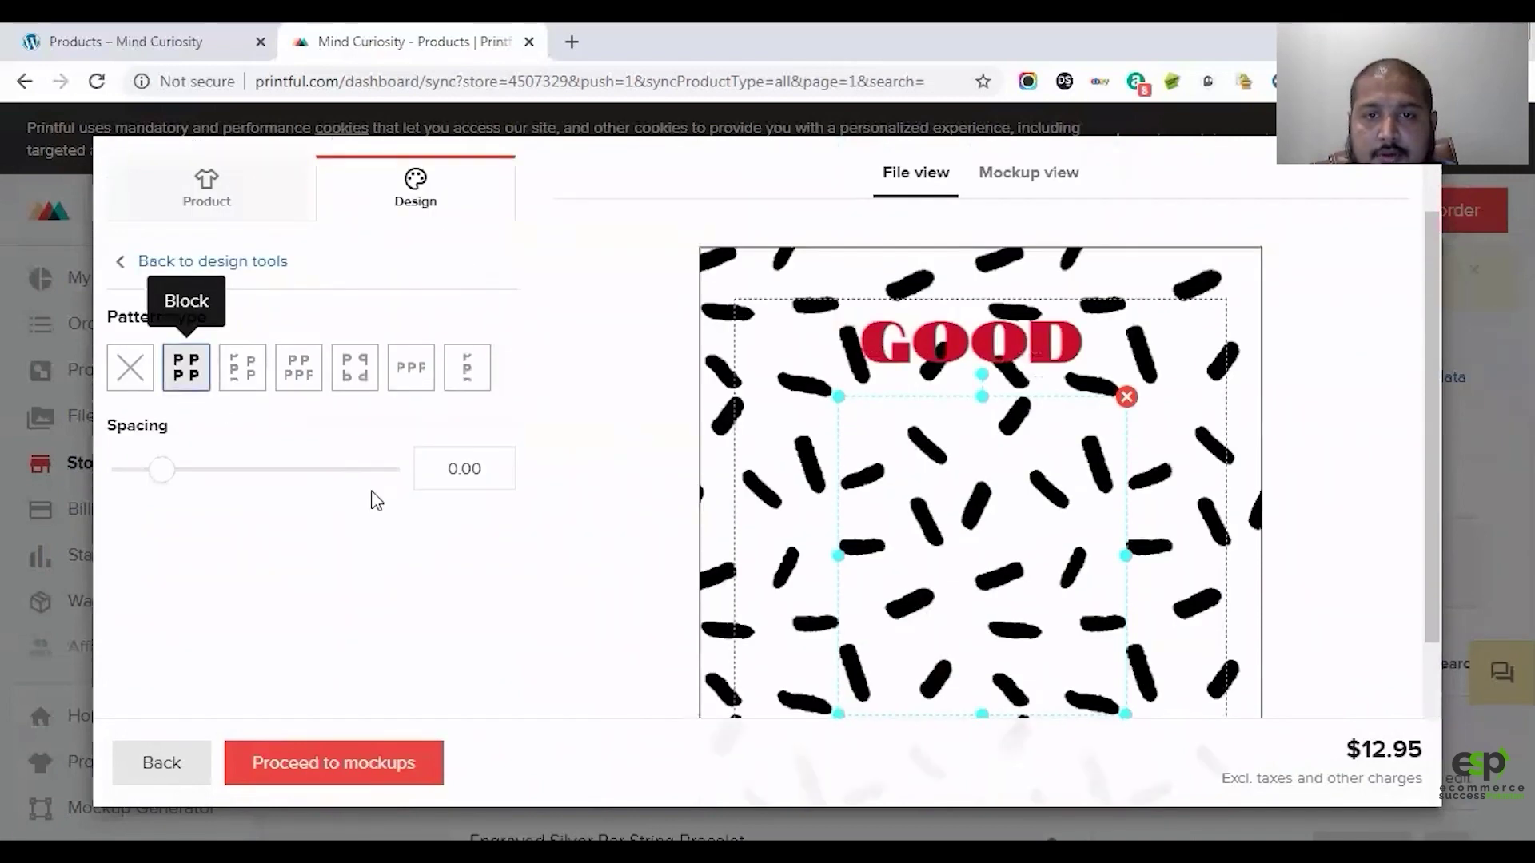
{"action": "scroll", "coordinate": [782, 463], "scroll_direction": "down", "scroll_amount": 3}
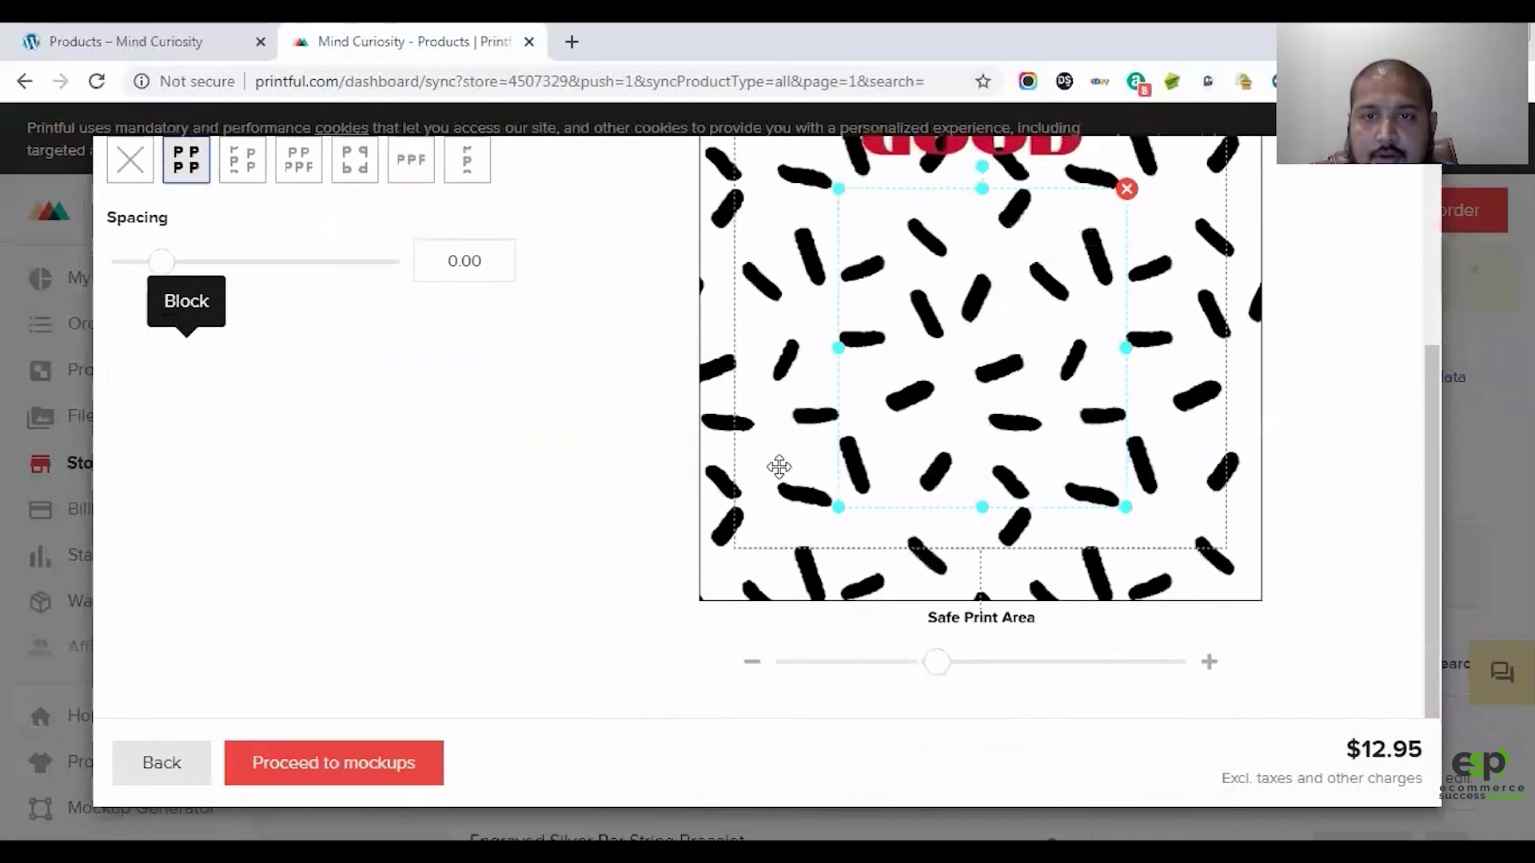
{"action": "scroll", "coordinate": [780, 467], "scroll_direction": "up", "scroll_amount": 3}
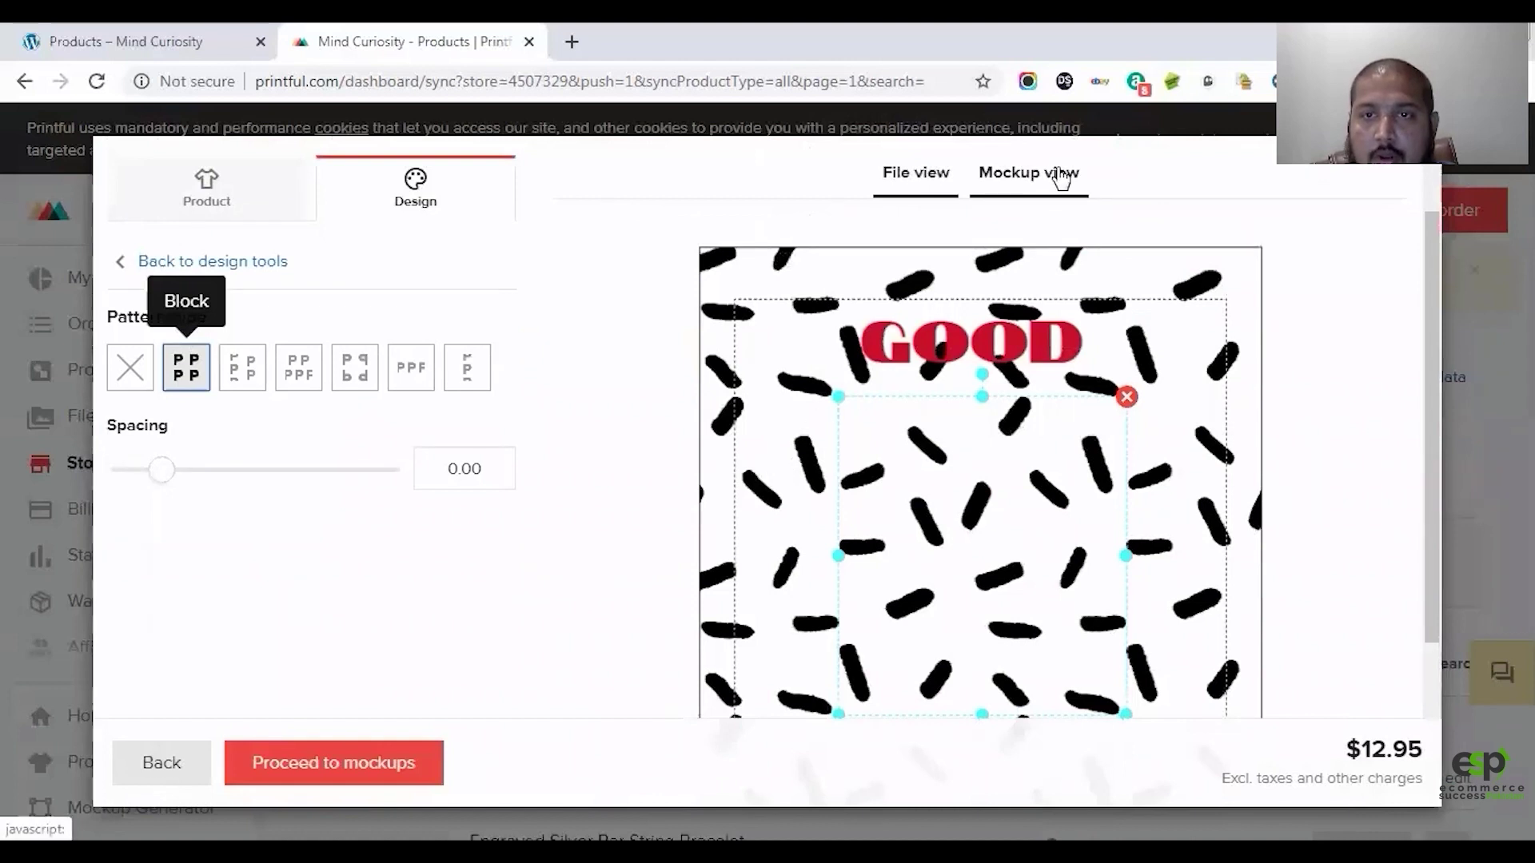
Step: Show the patterned design in mockup view and examine it on the man's and the red-haired woman's front-facing mockups
{"action": "left_click", "coordinate": [1039, 174]}
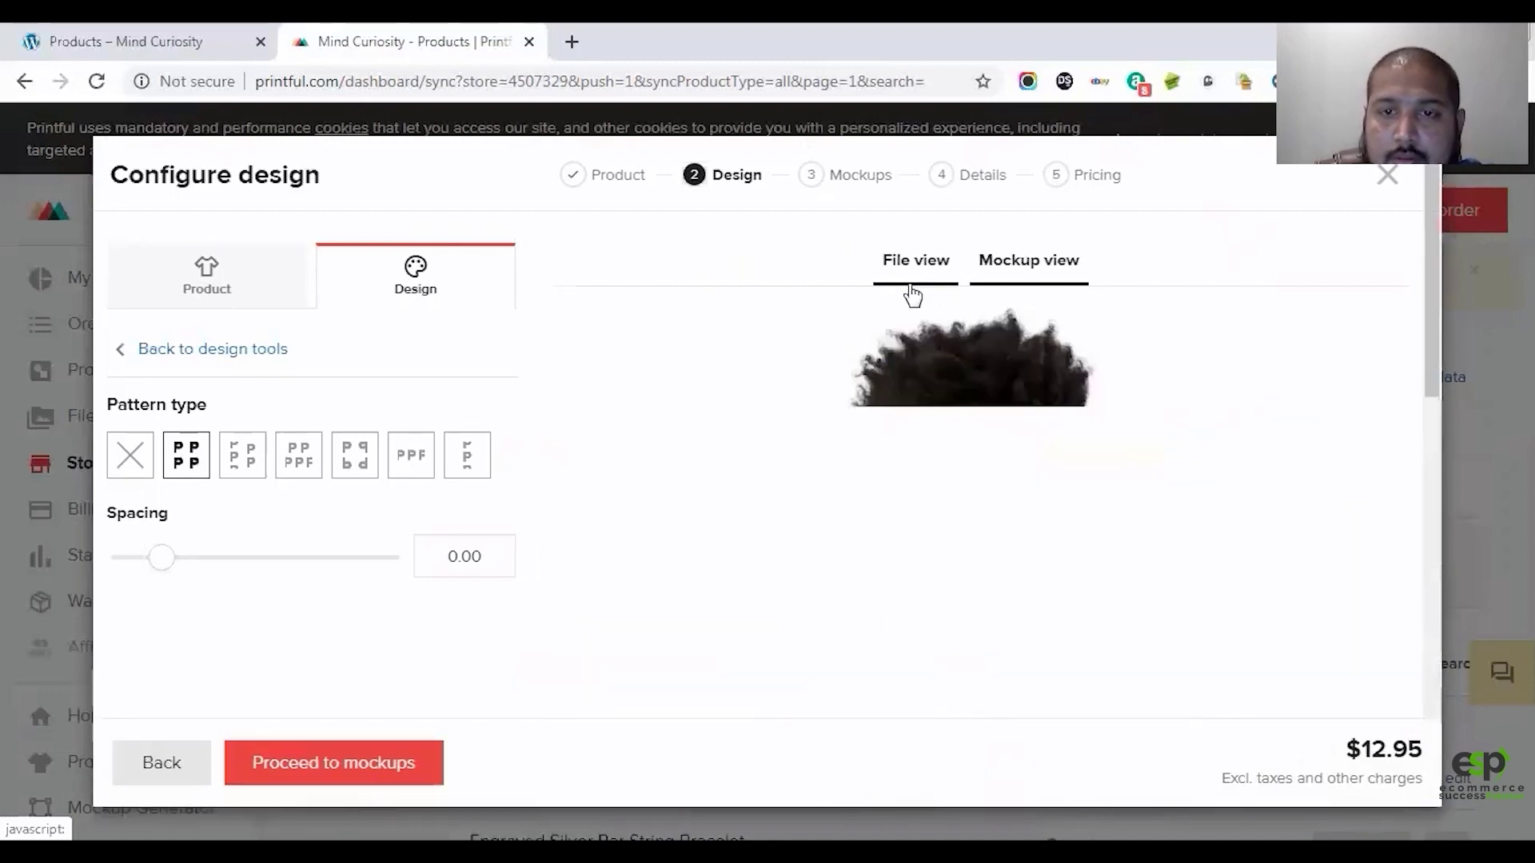
{"action": "scroll", "coordinate": [866, 391], "scroll_direction": "down", "scroll_amount": 4}
{"action": "scroll", "coordinate": [873, 400], "scroll_direction": "up", "scroll_amount": 1}
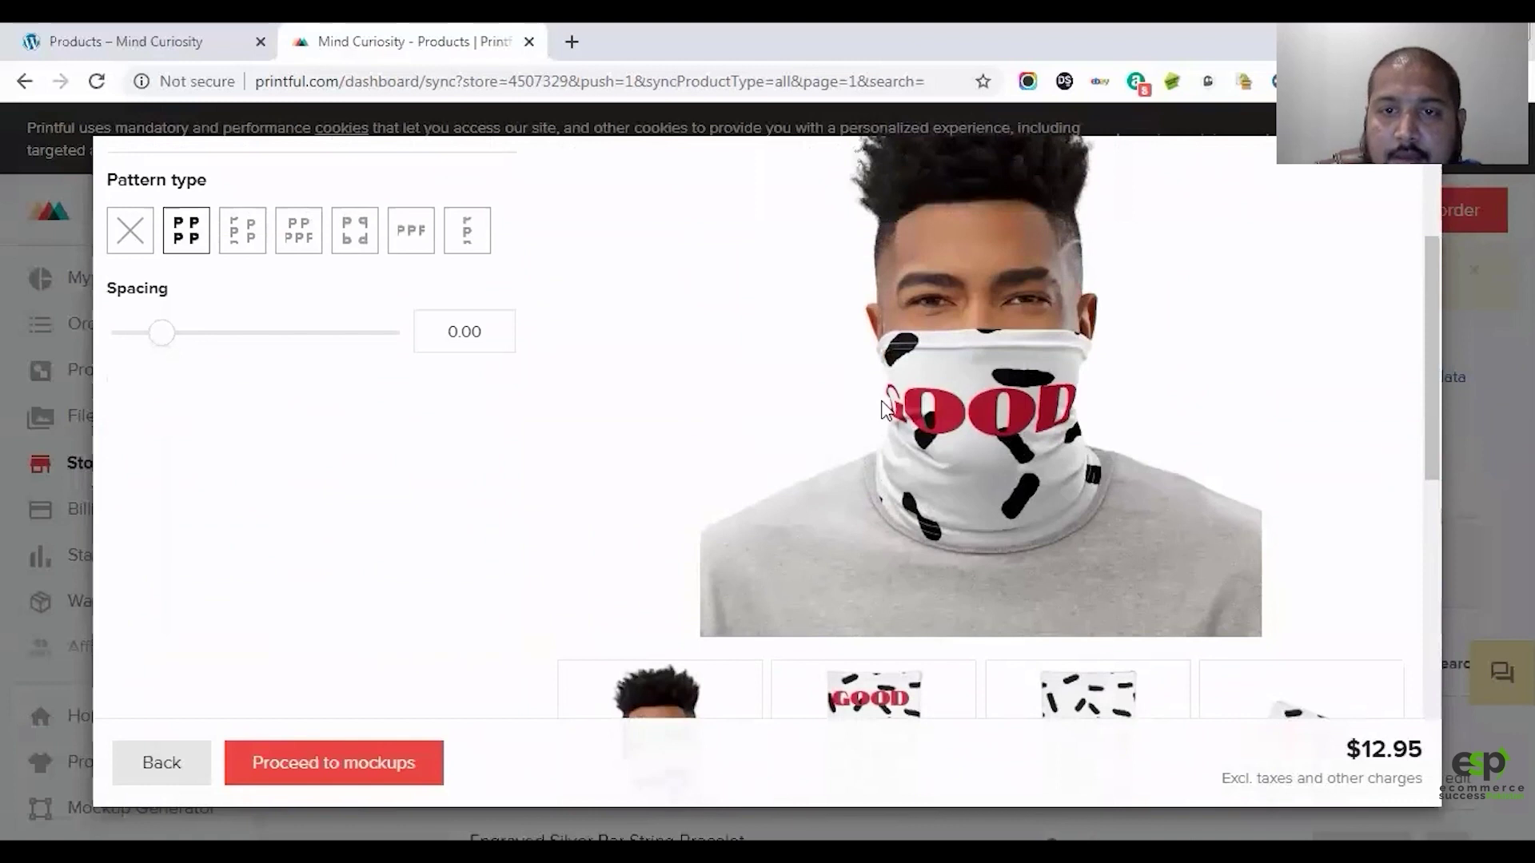
{"action": "scroll", "coordinate": [996, 474], "scroll_direction": "down", "scroll_amount": 2}
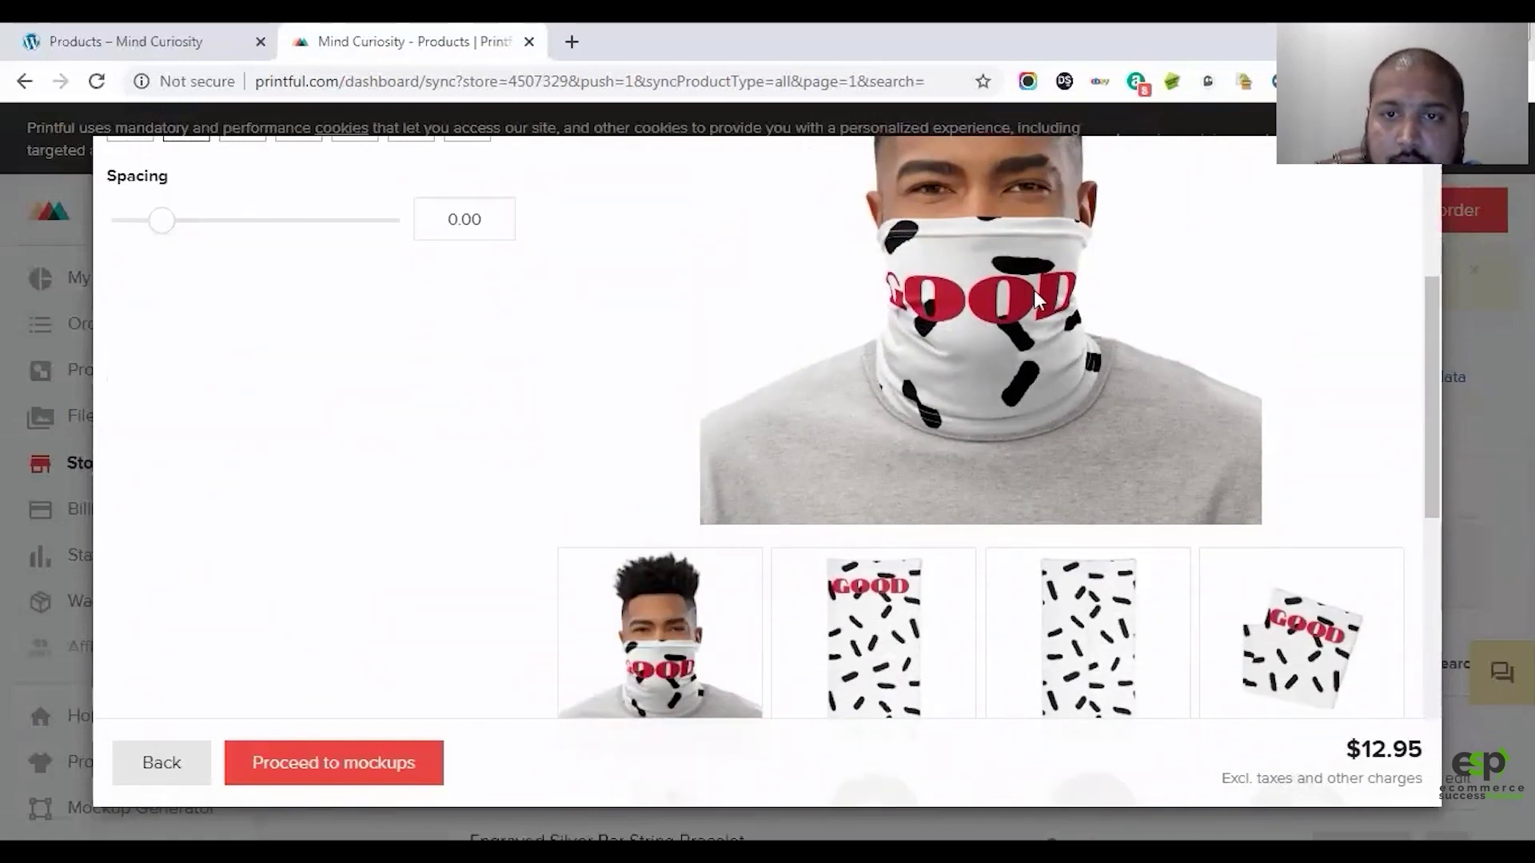
{"action": "scroll", "coordinate": [995, 493], "scroll_direction": "down", "scroll_amount": 4}
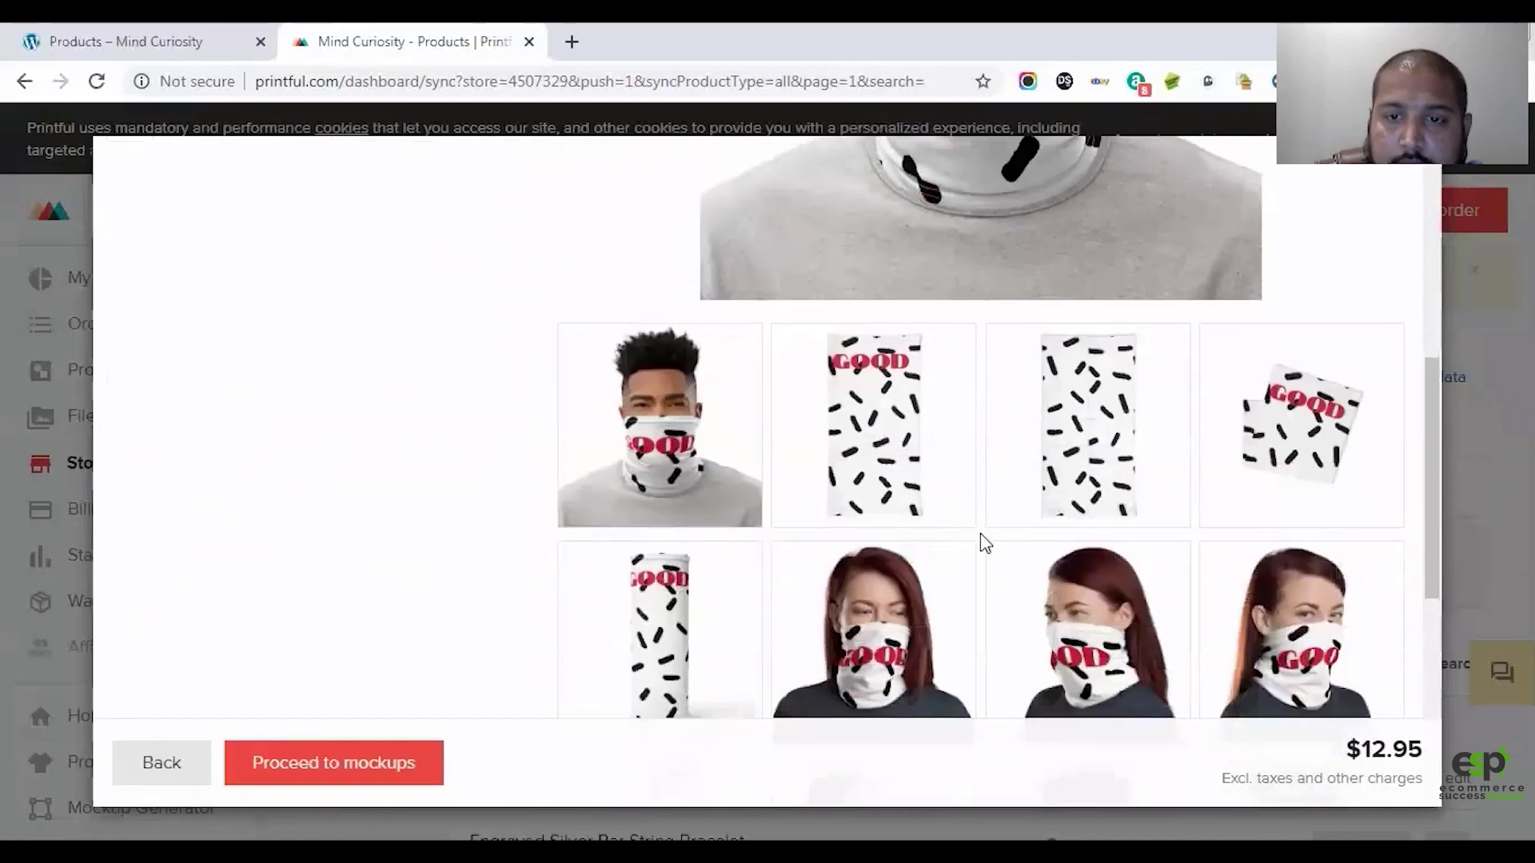
{"action": "scroll", "coordinate": [985, 543], "scroll_direction": "down", "scroll_amount": 3}
{"action": "left_click", "coordinate": [911, 515]}
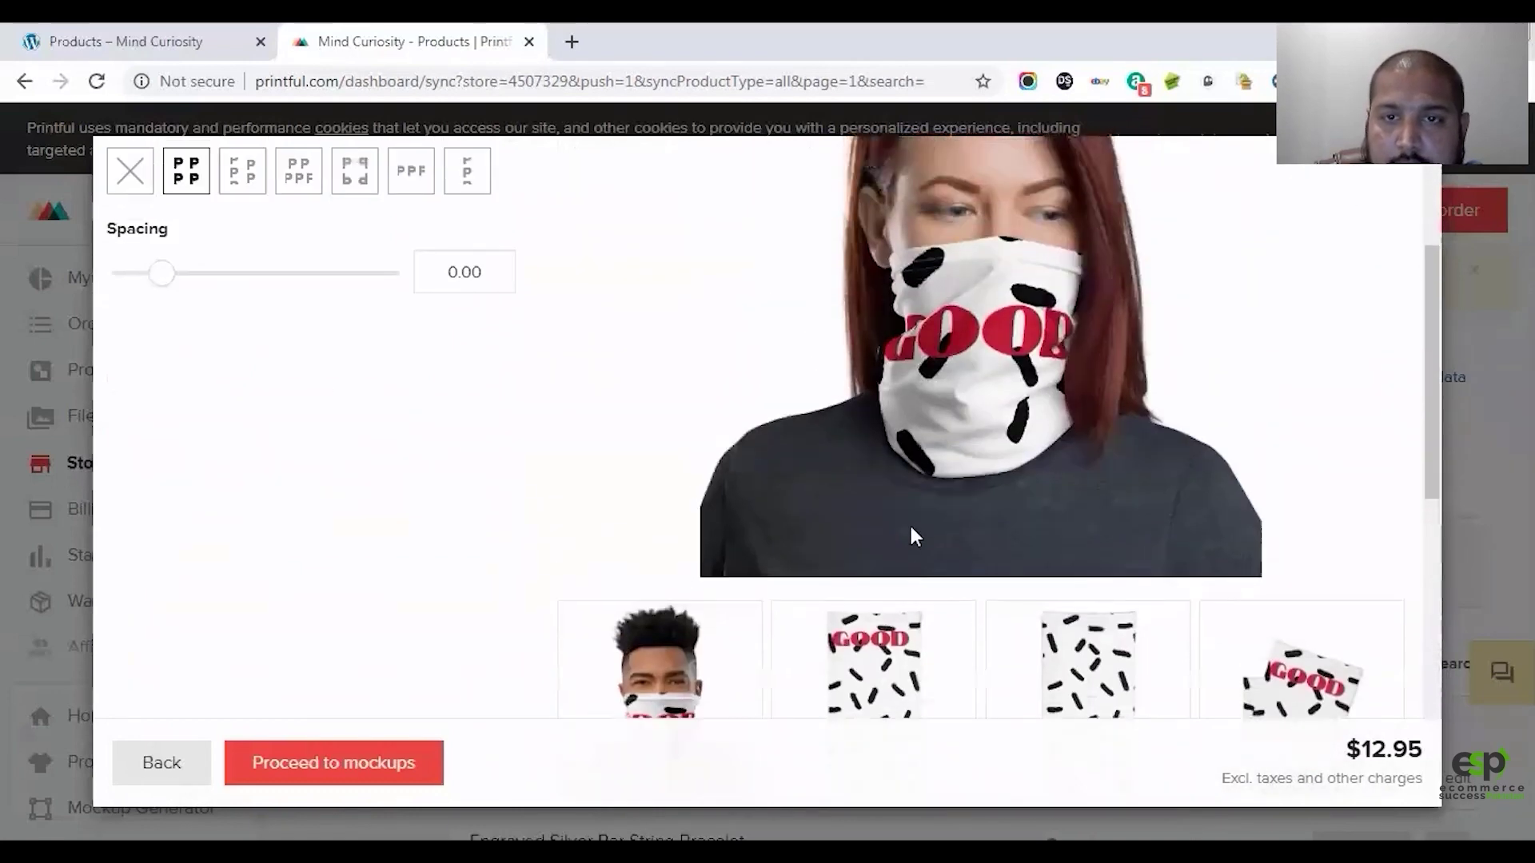
{"action": "scroll", "coordinate": [887, 548], "scroll_direction": "up", "scroll_amount": 1}
{"action": "scroll", "coordinate": [881, 560], "scroll_direction": "down", "scroll_amount": 2}
{"action": "scroll", "coordinate": [890, 550], "scroll_direction": "up", "scroll_amount": 4}
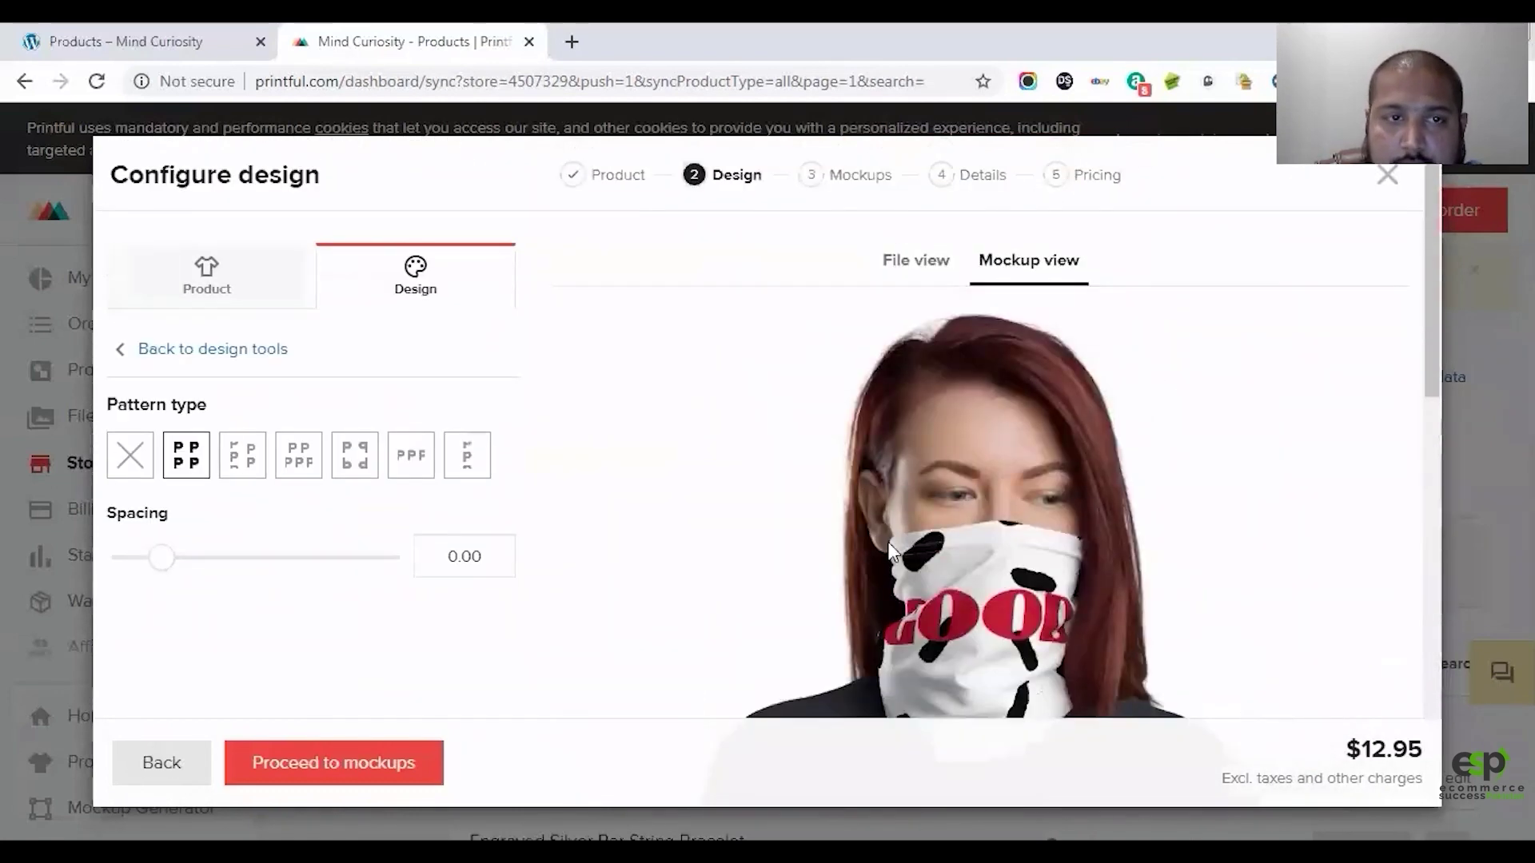
Step: Try Half drop, Reflect and other pattern types on the Random spot clipart, with a spacing of 0.04 on the last one
{"action": "left_click", "coordinate": [254, 469]}
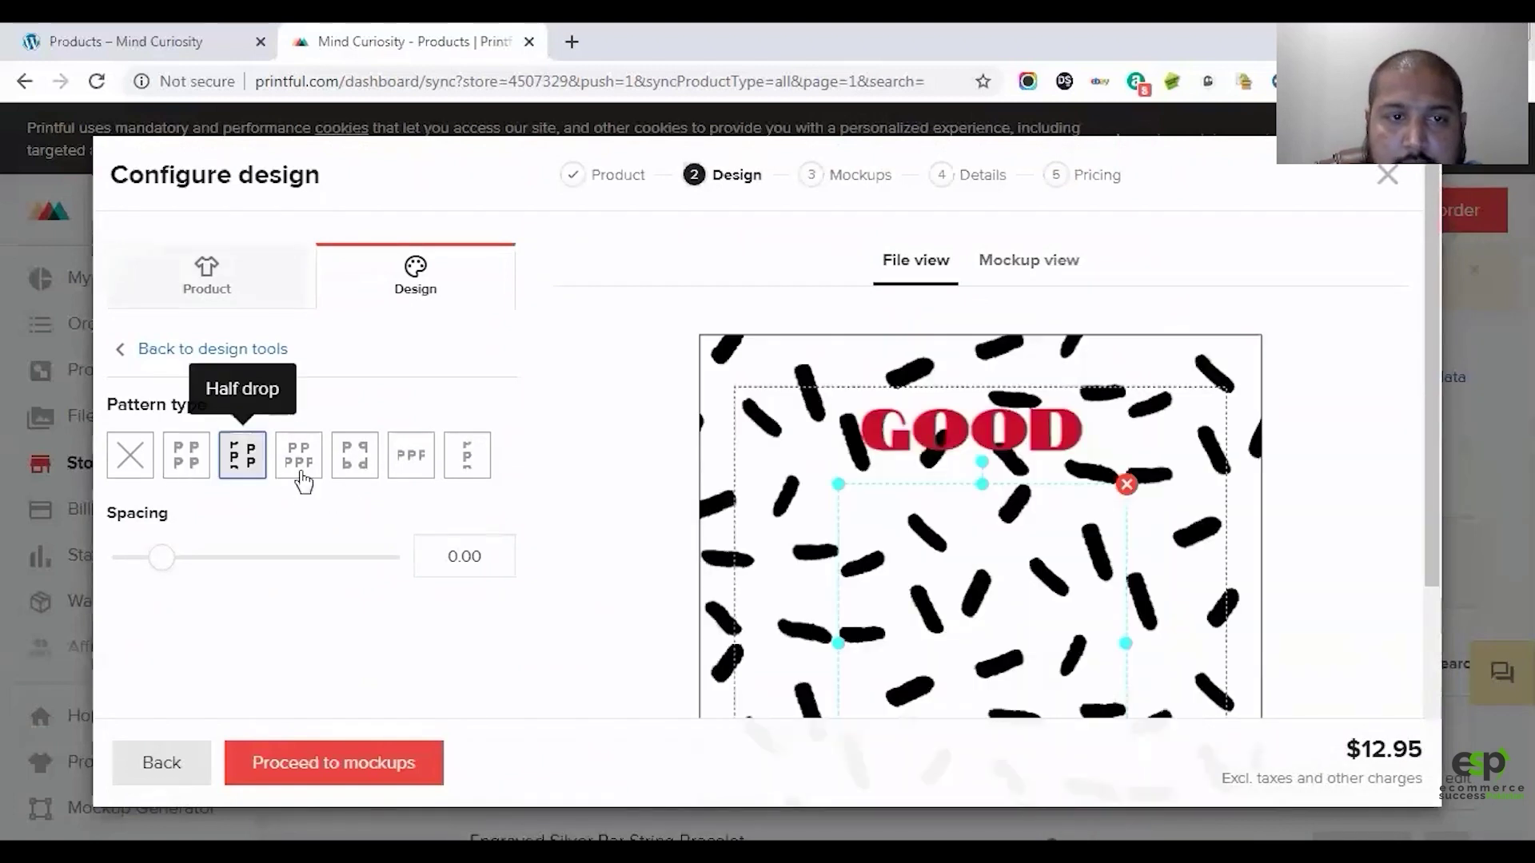
{"action": "left_click", "coordinate": [303, 480]}
{"action": "left_click", "coordinate": [343, 467]}
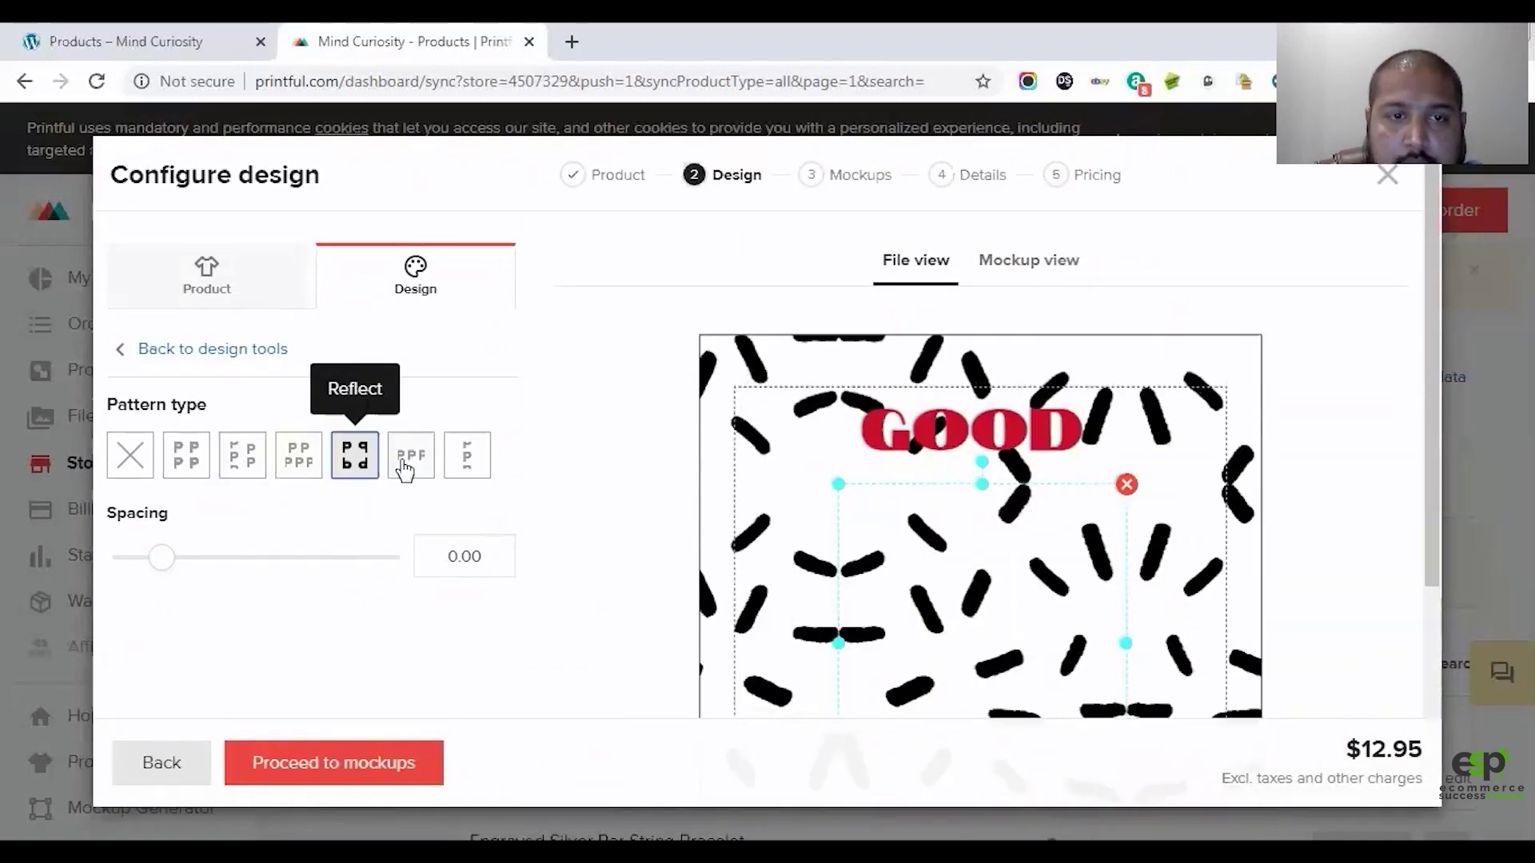
{"action": "left_click", "coordinate": [406, 469]}
{"action": "left_click_drag", "start_coordinate": [164, 569], "coordinate": [165, 605]}
{"action": "scroll", "coordinate": [358, 515], "scroll_direction": "down", "scroll_amount": 2}
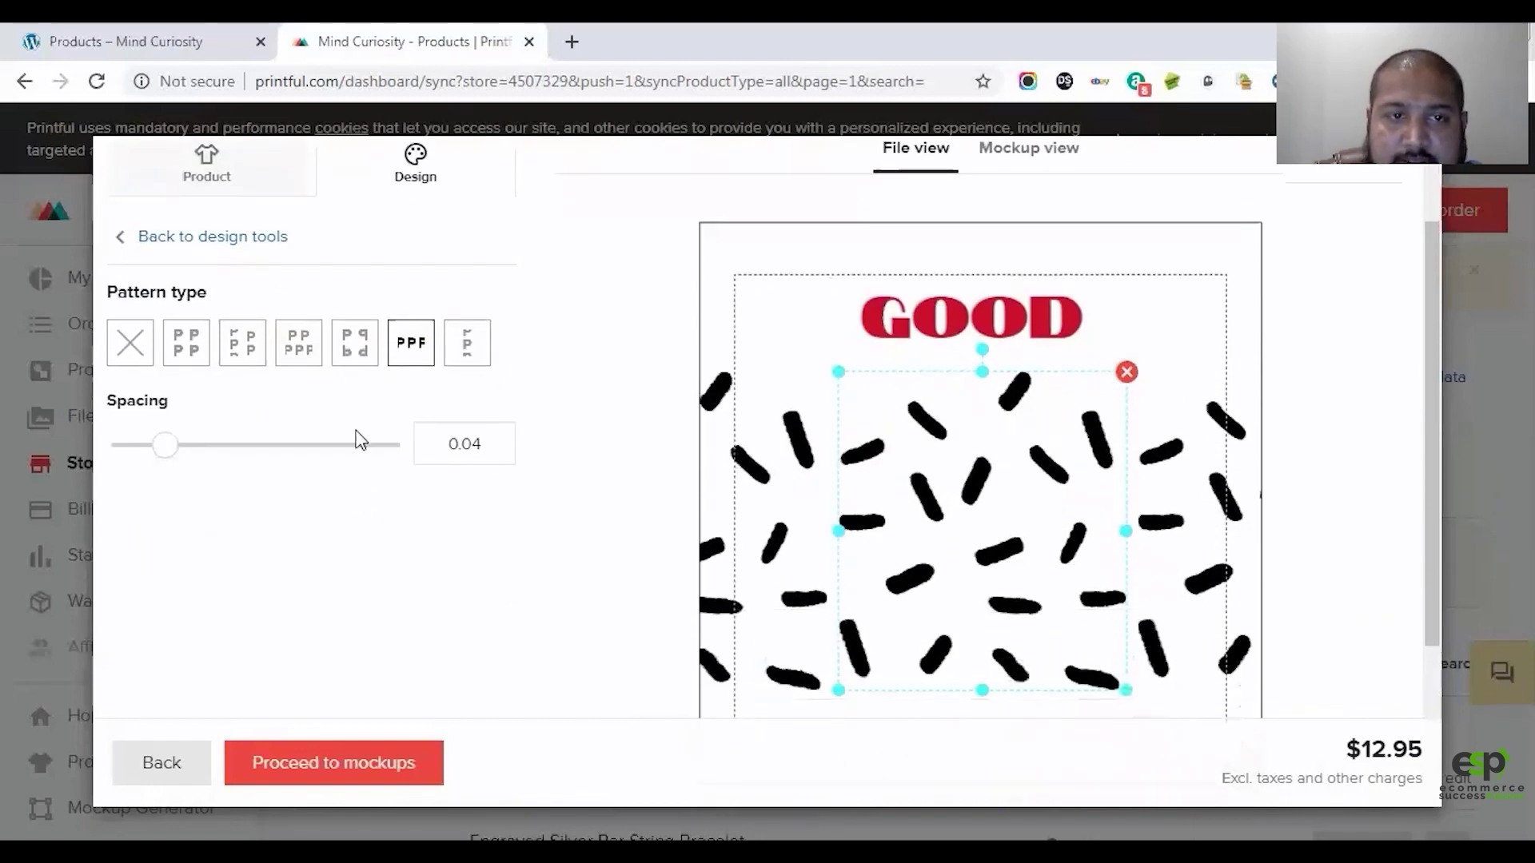
{"action": "scroll", "coordinate": [358, 440], "scroll_direction": "up", "scroll_amount": 2}
Step: Remove the pattern from the Random spot clipart and return to the design tools
{"action": "left_click", "coordinate": [130, 455]}
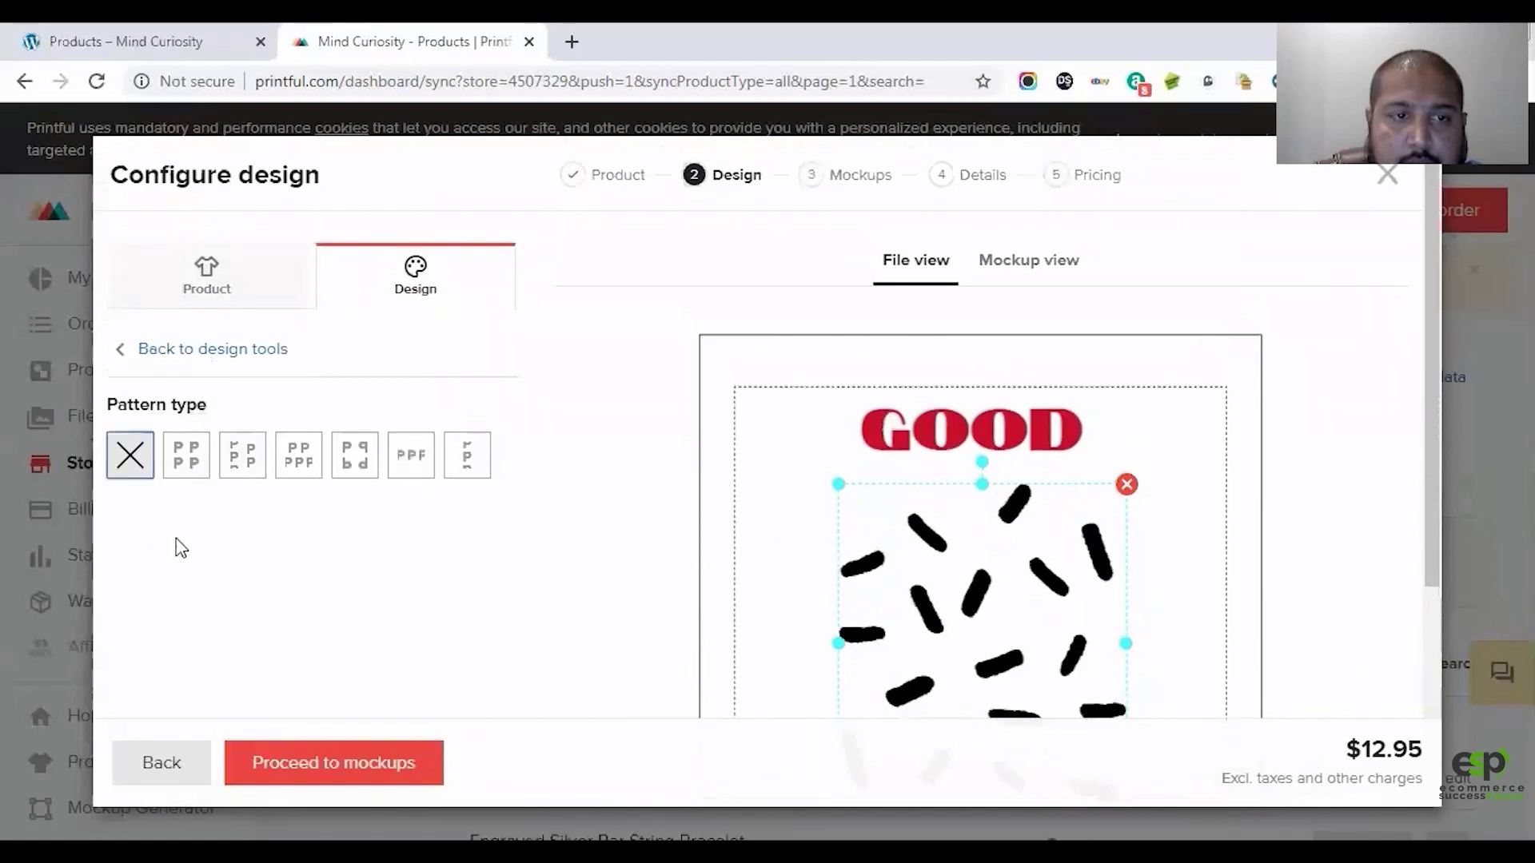
{"action": "left_click", "coordinate": [157, 364]}
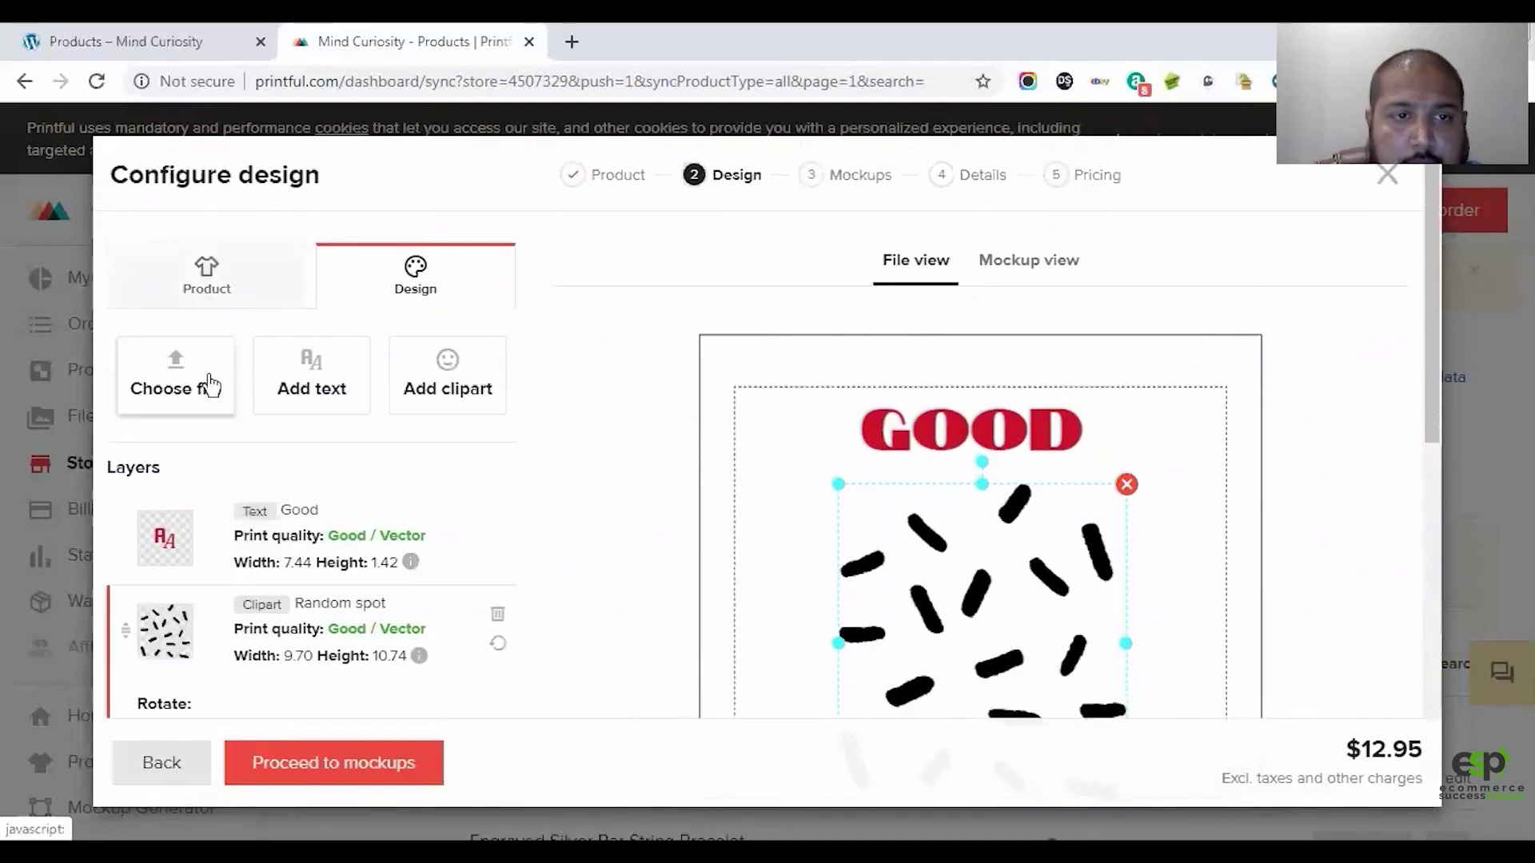
{"action": "scroll", "coordinate": [578, 475], "scroll_direction": "down", "scroll_amount": 3}
{"action": "scroll", "coordinate": [583, 487], "scroll_direction": "down", "scroll_amount": 4}
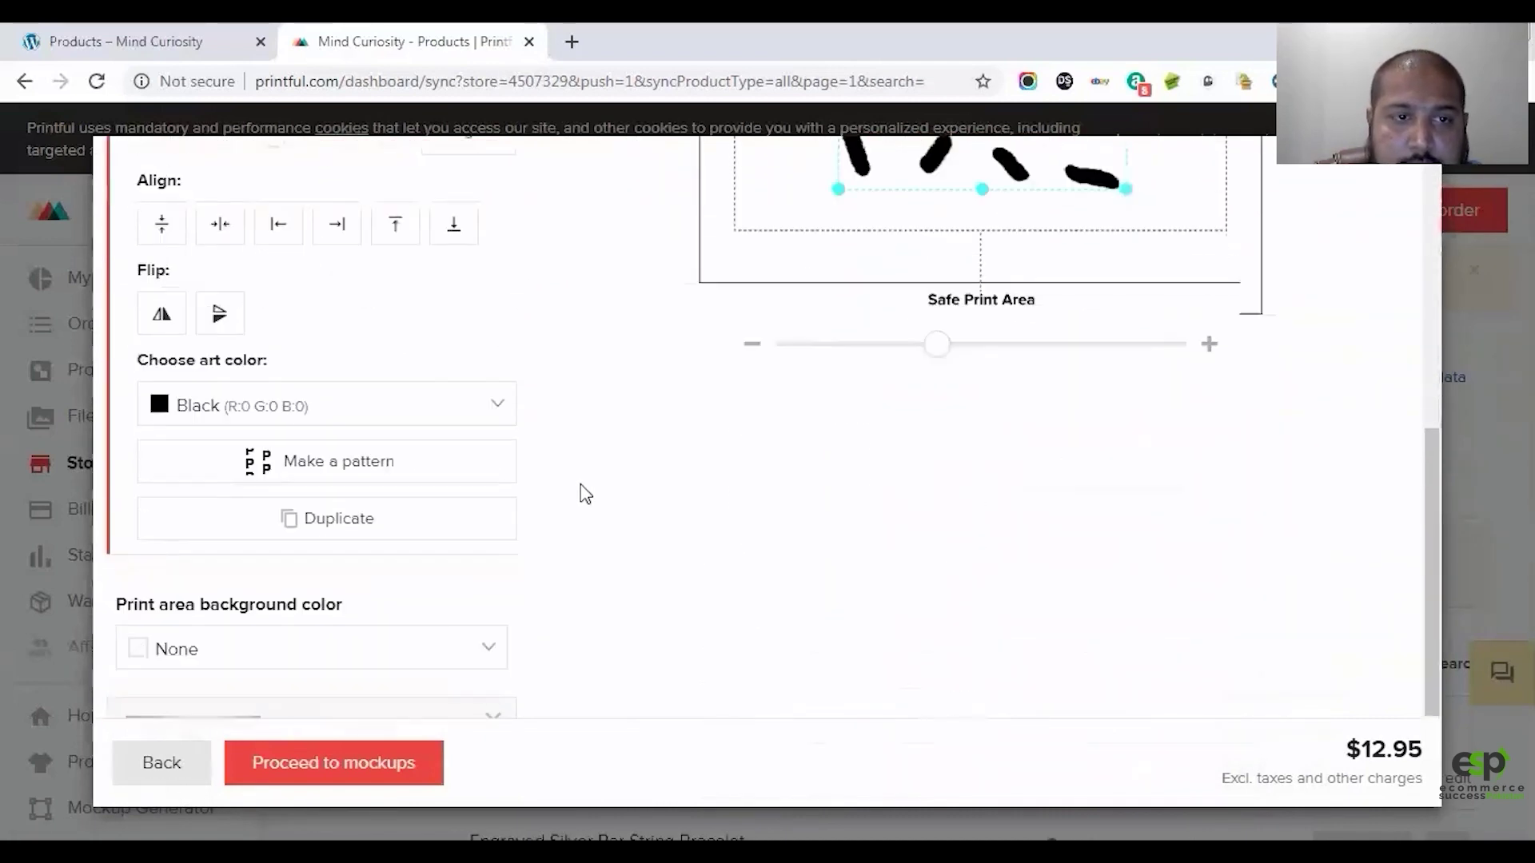
{"action": "scroll", "coordinate": [592, 494], "scroll_direction": "up", "scroll_amount": 6}
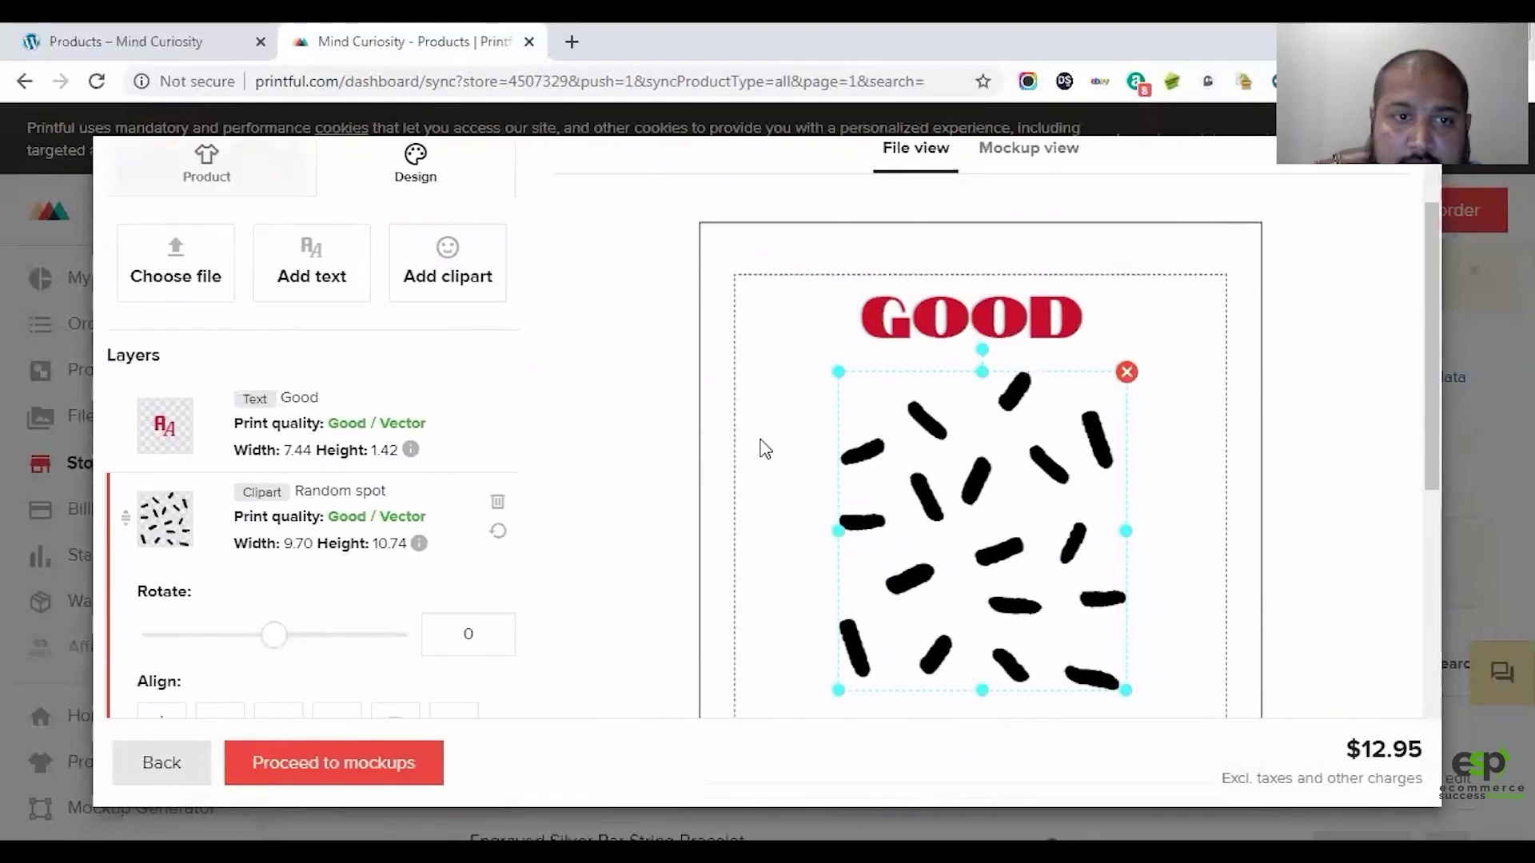
Step: Examine the Random spot clipart's layer options and its available art colors
{"action": "scroll", "coordinate": [747, 456], "scroll_direction": "down", "scroll_amount": 5}
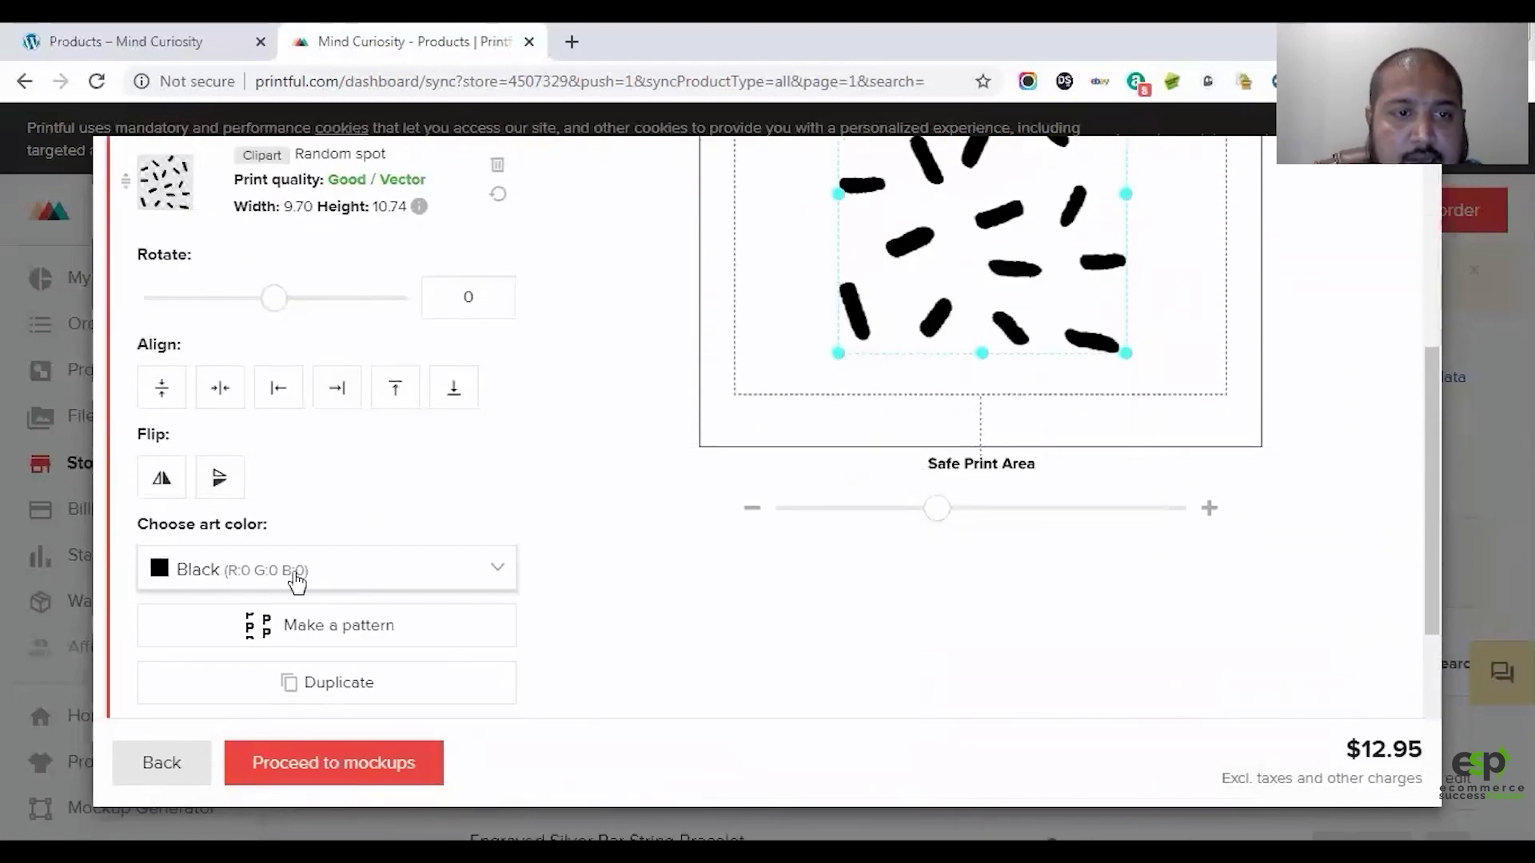
{"action": "scroll", "coordinate": [450, 498], "scroll_direction": "down", "scroll_amount": 2}
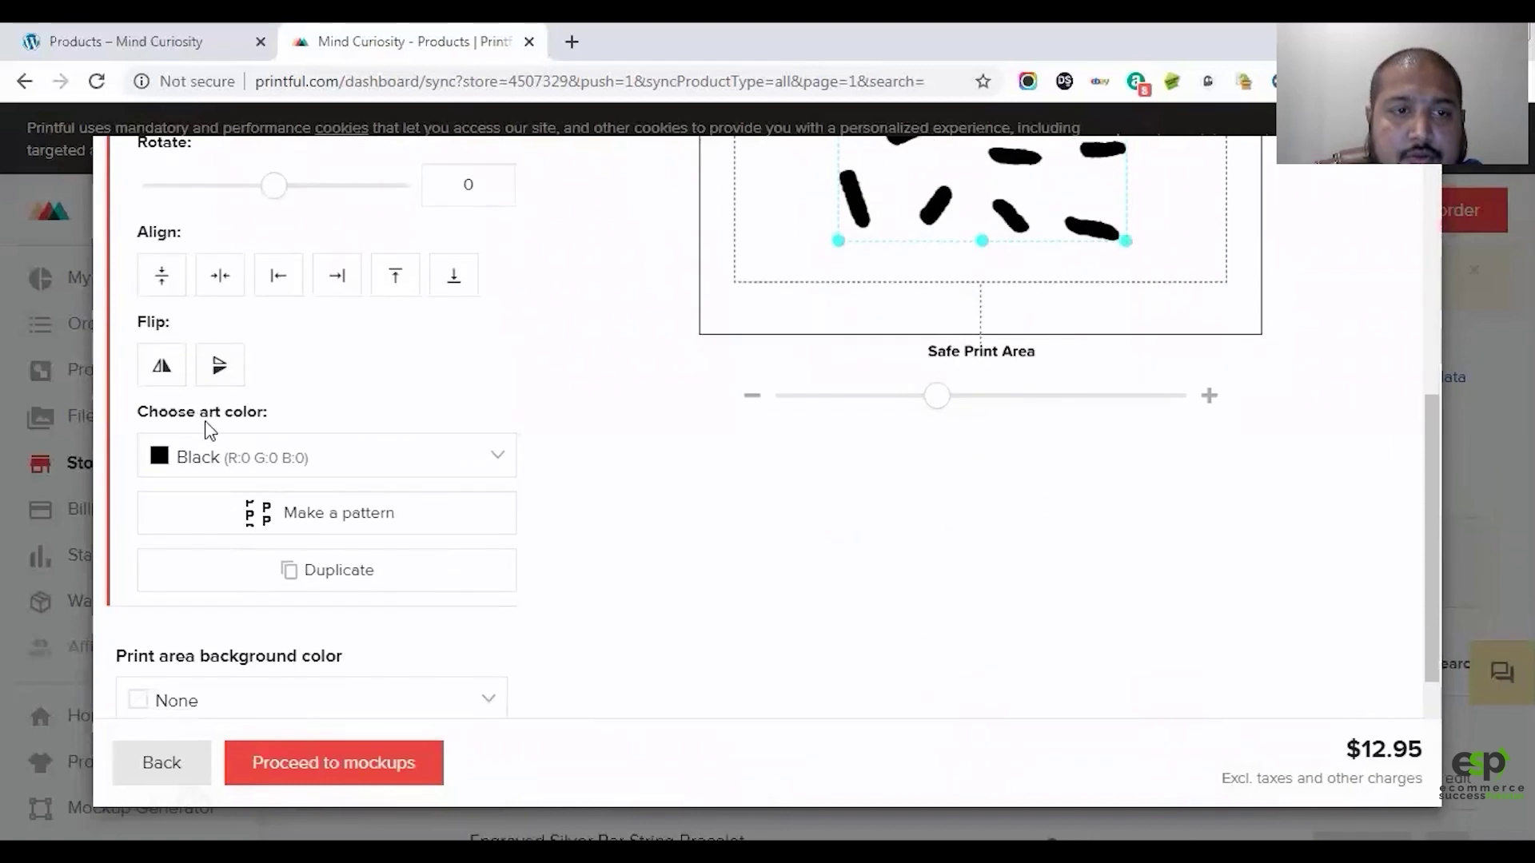
{"action": "left_click", "coordinate": [414, 460]}
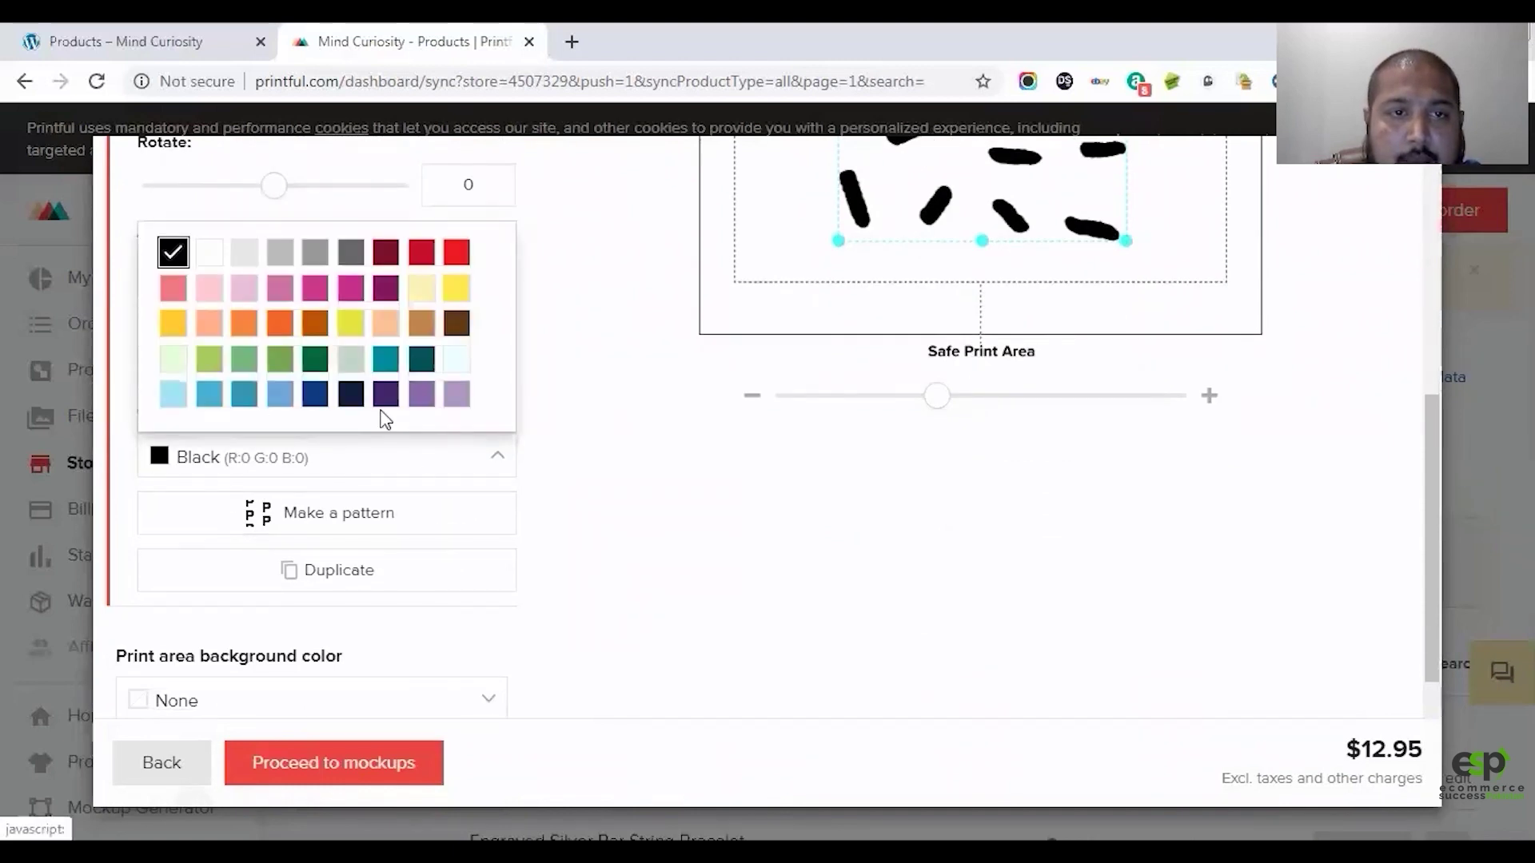
{"action": "left_click", "coordinate": [629, 556]}
{"action": "scroll", "coordinate": [591, 603], "scroll_direction": "down", "scroll_amount": 4}
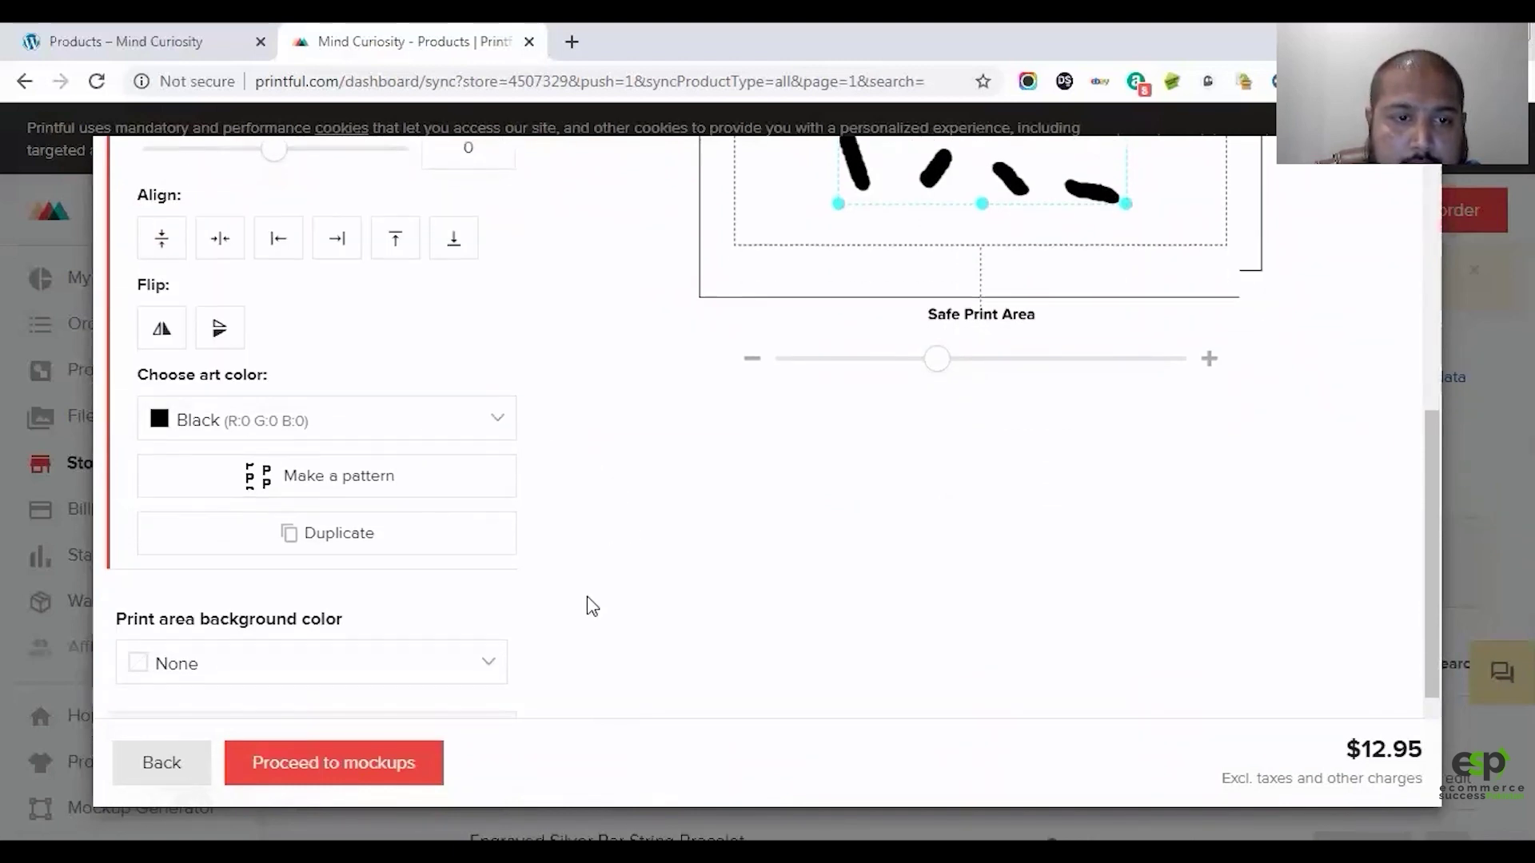
{"action": "scroll", "coordinate": [527, 541], "scroll_direction": "up", "scroll_amount": 6}
{"action": "scroll", "coordinate": [521, 558], "scroll_direction": "down", "scroll_amount": 2}
{"action": "scroll", "coordinate": [507, 557], "scroll_direction": "up", "scroll_amount": 3}
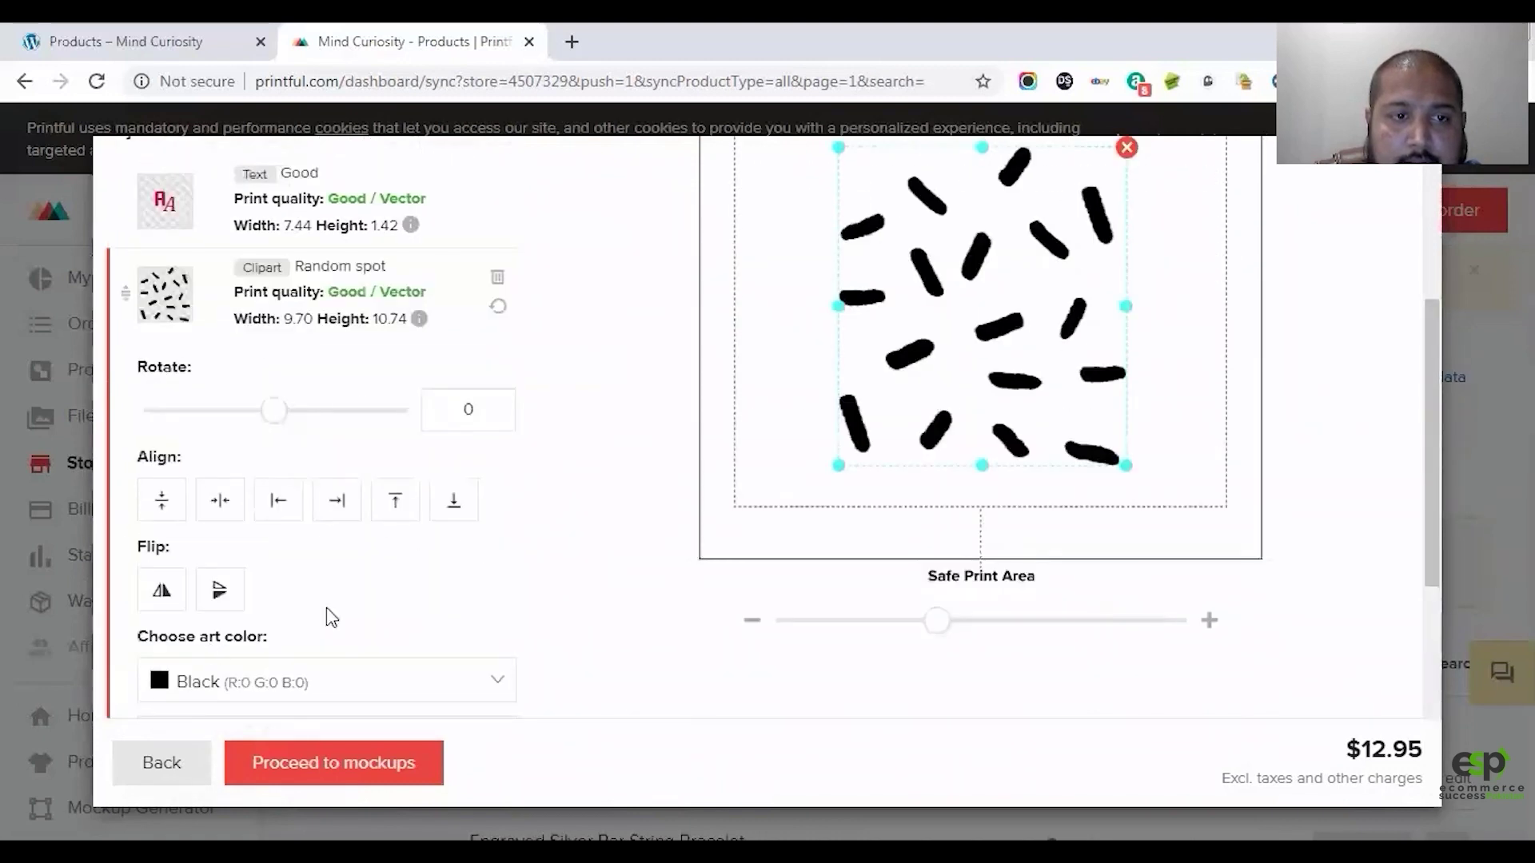
{"action": "scroll", "coordinate": [954, 363], "scroll_direction": "up", "scroll_amount": 1}
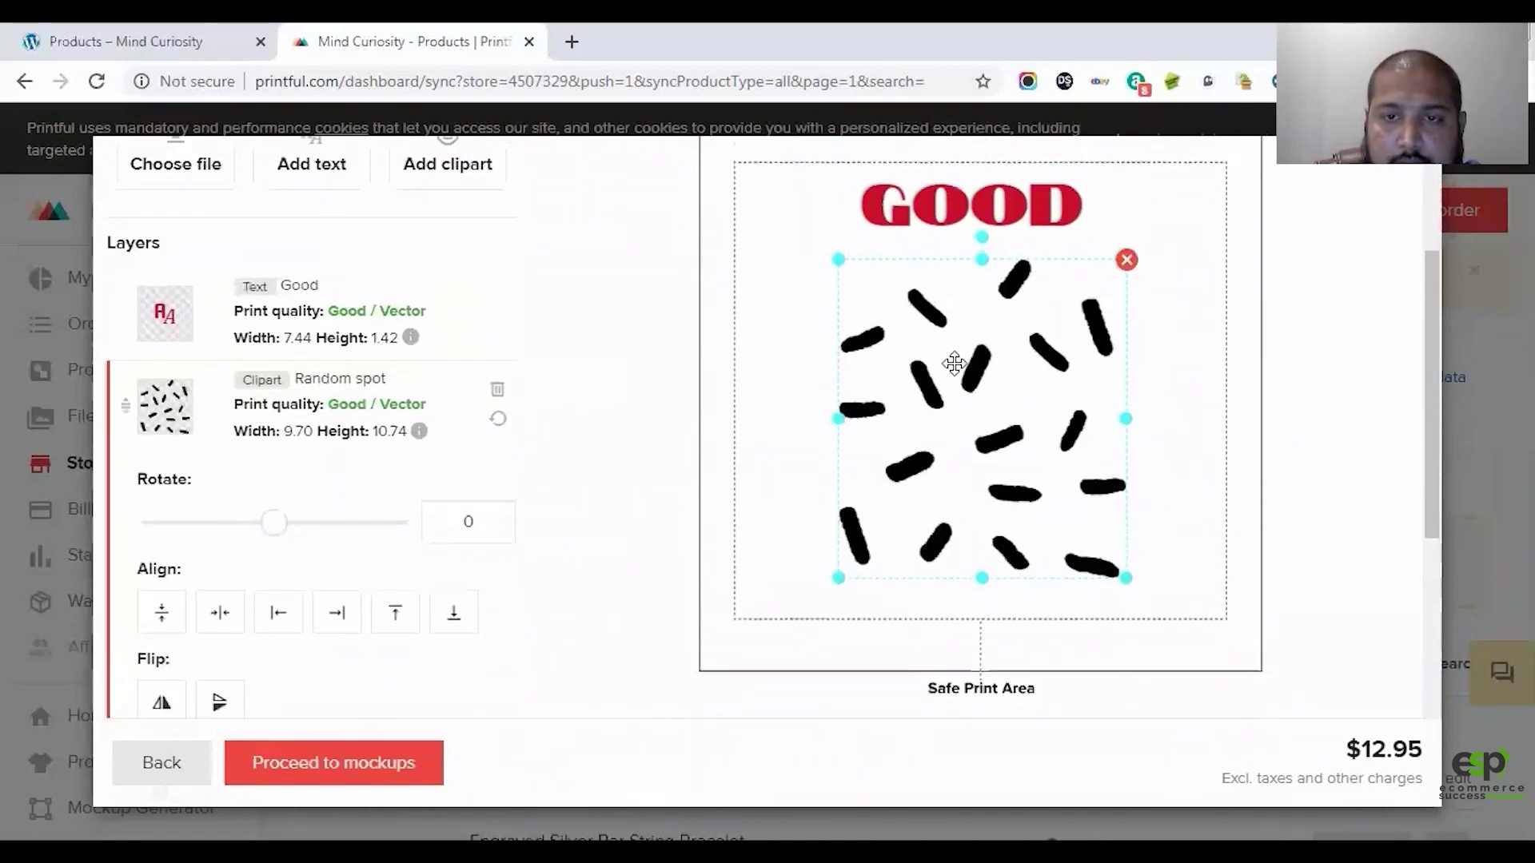
{"action": "scroll", "coordinate": [352, 572], "scroll_direction": "down", "scroll_amount": 3}
Step: Set the Random spot clipart's art color to Purple
{"action": "left_click", "coordinate": [348, 564]}
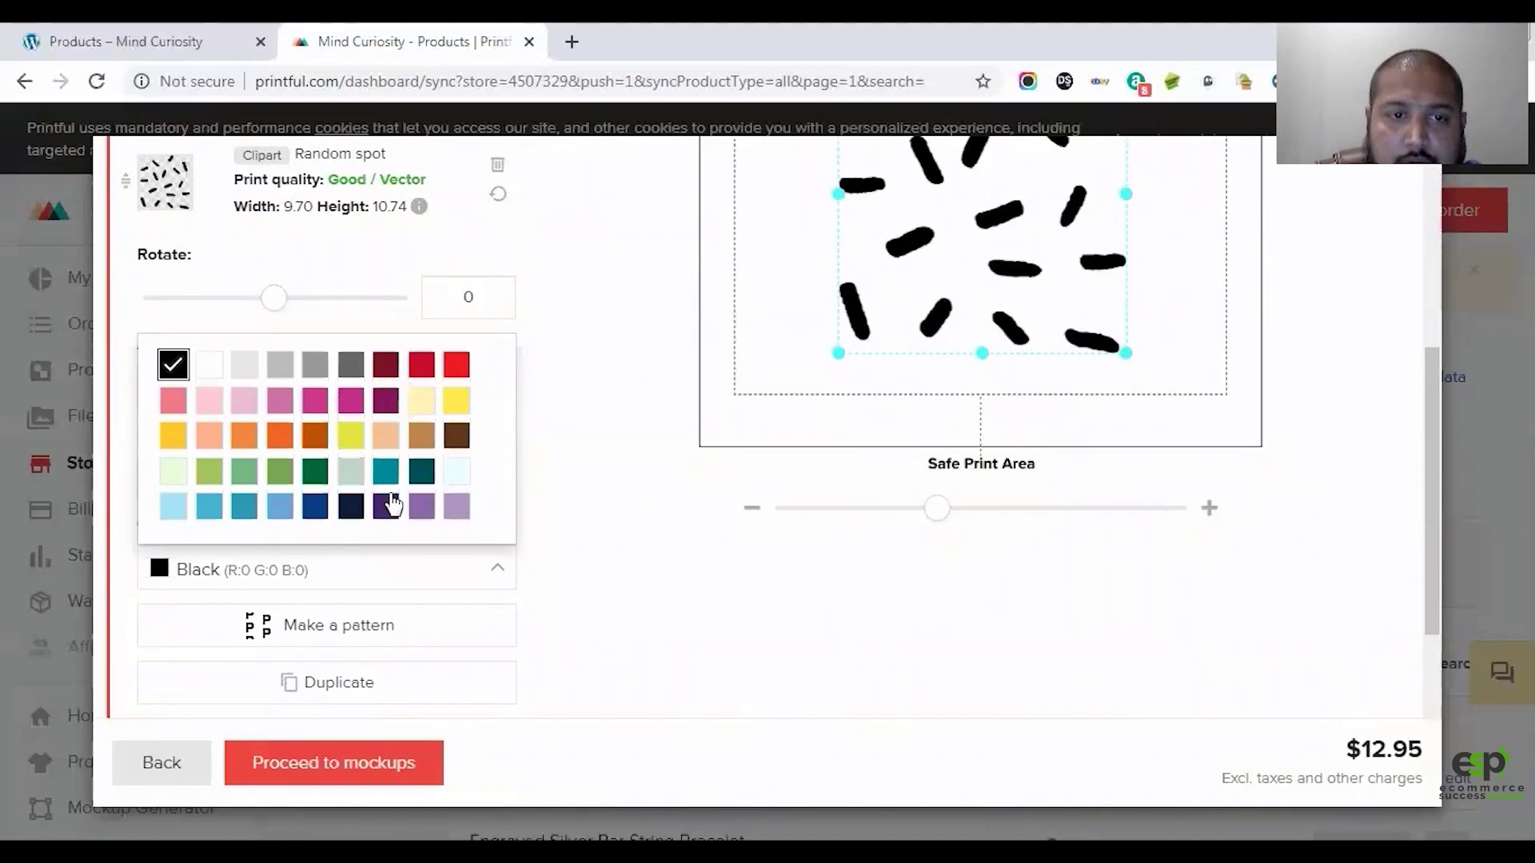
{"action": "left_click", "coordinate": [417, 511]}
{"action": "scroll", "coordinate": [583, 521], "scroll_direction": "up", "scroll_amount": 3}
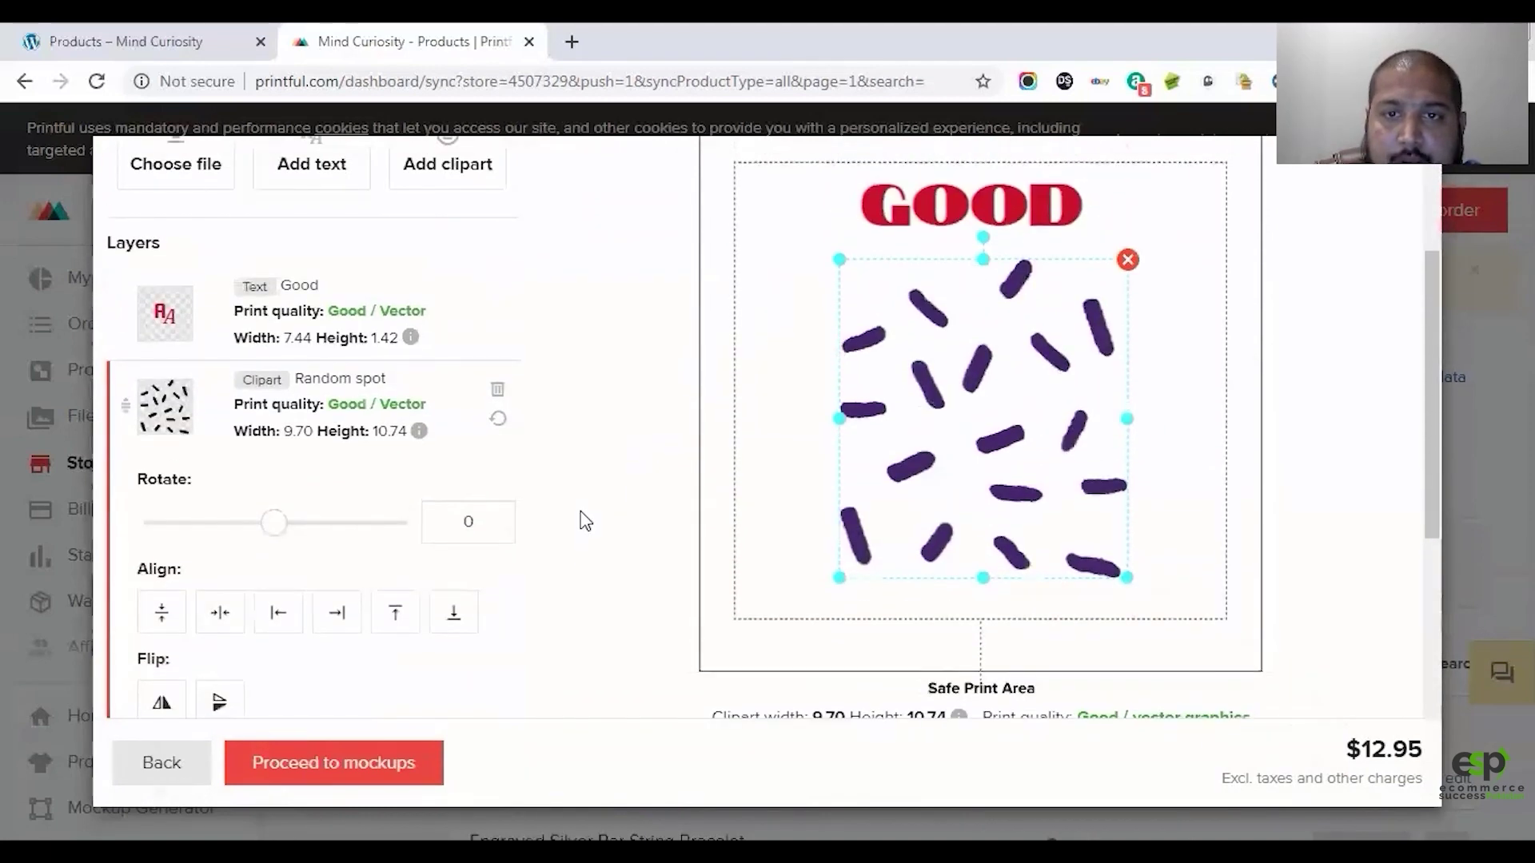
{"action": "scroll", "coordinate": [584, 521], "scroll_direction": "down", "scroll_amount": 3}
{"action": "scroll", "coordinate": [720, 480], "scroll_direction": "up", "scroll_amount": 3}
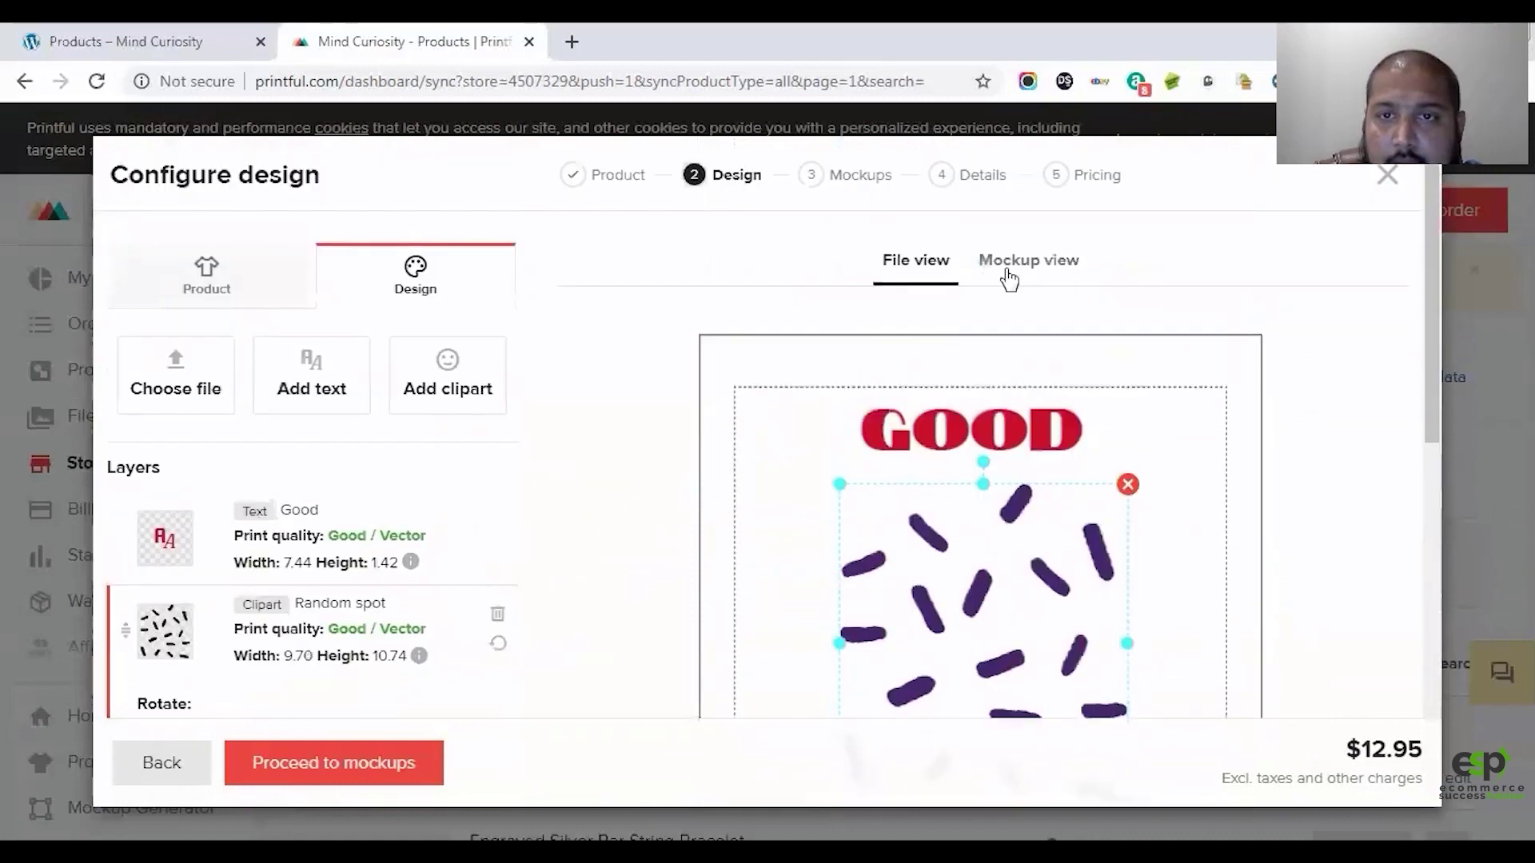
Step: Show the purple clipart design in mockup view and inspect the flat front gaiter mockup enlarged
{"action": "left_click", "coordinate": [1023, 260]}
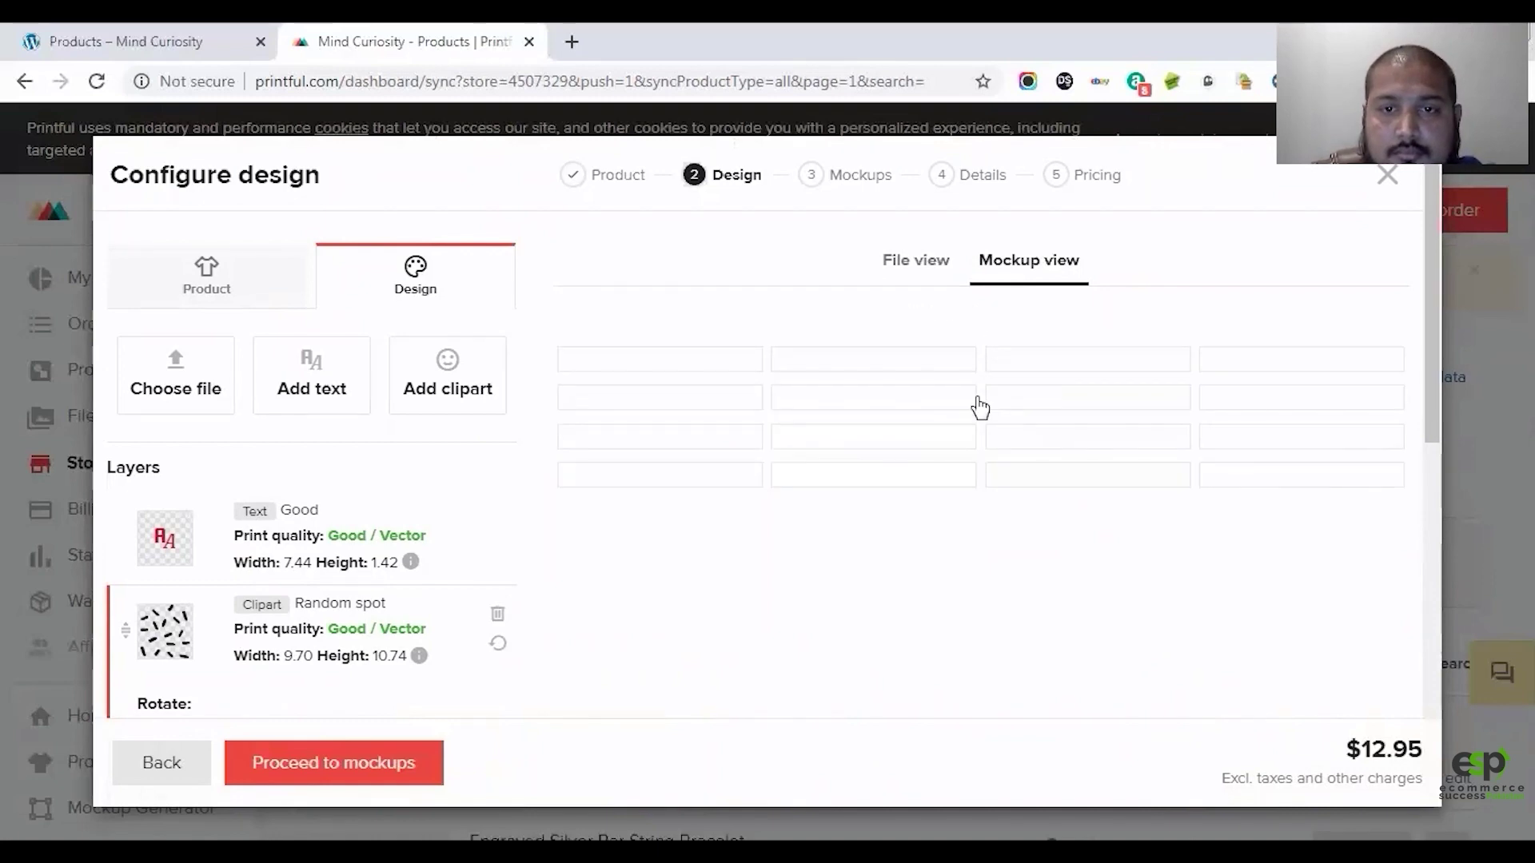
{"action": "scroll", "coordinate": [879, 423], "scroll_direction": "down", "scroll_amount": 2}
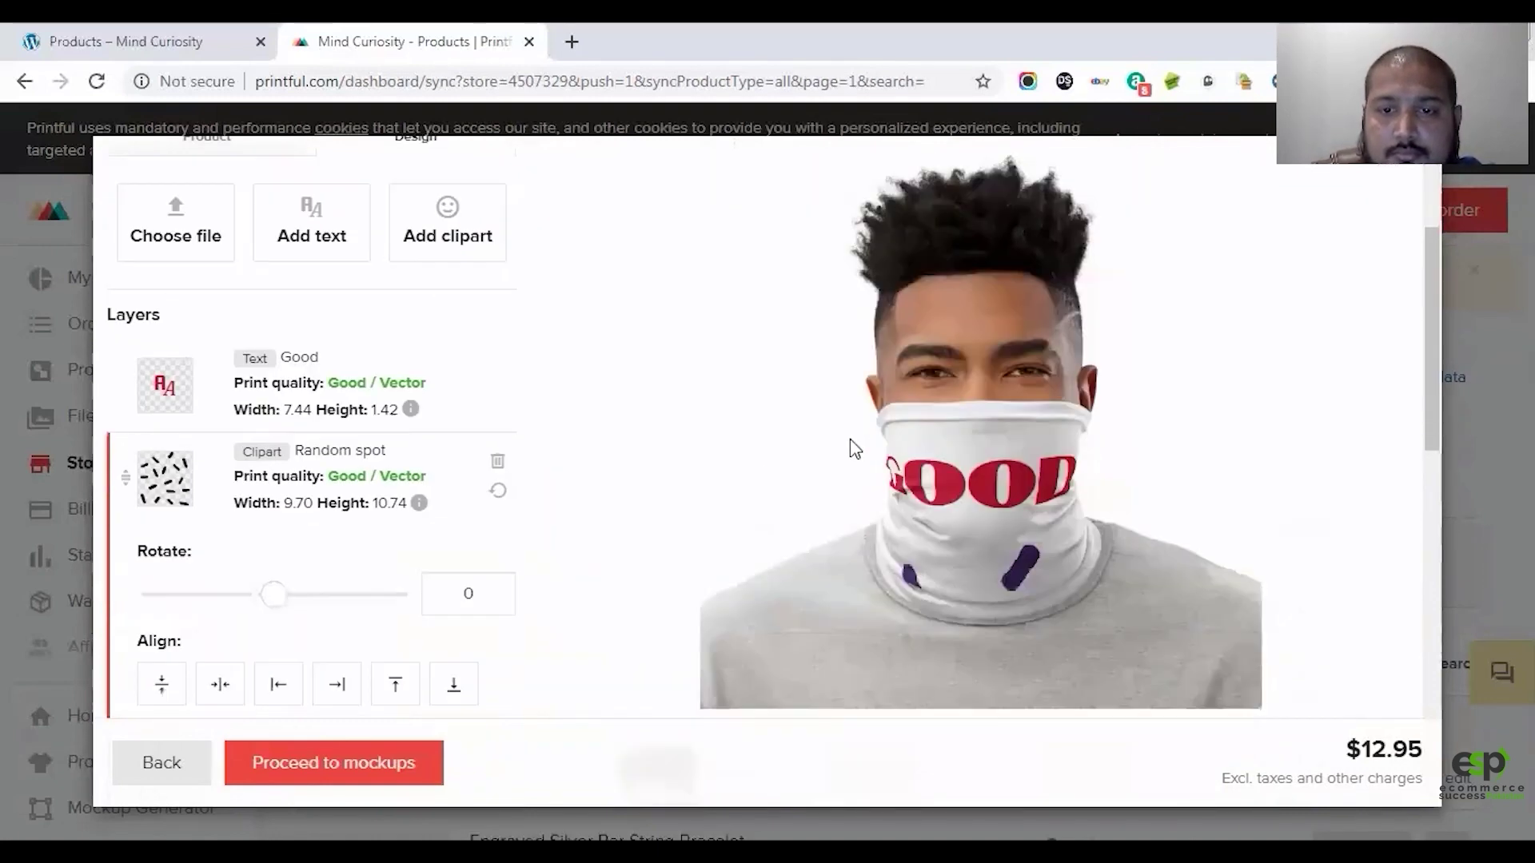
{"action": "scroll", "coordinate": [851, 448], "scroll_direction": "down", "scroll_amount": 2}
{"action": "scroll", "coordinate": [944, 480], "scroll_direction": "down", "scroll_amount": 3}
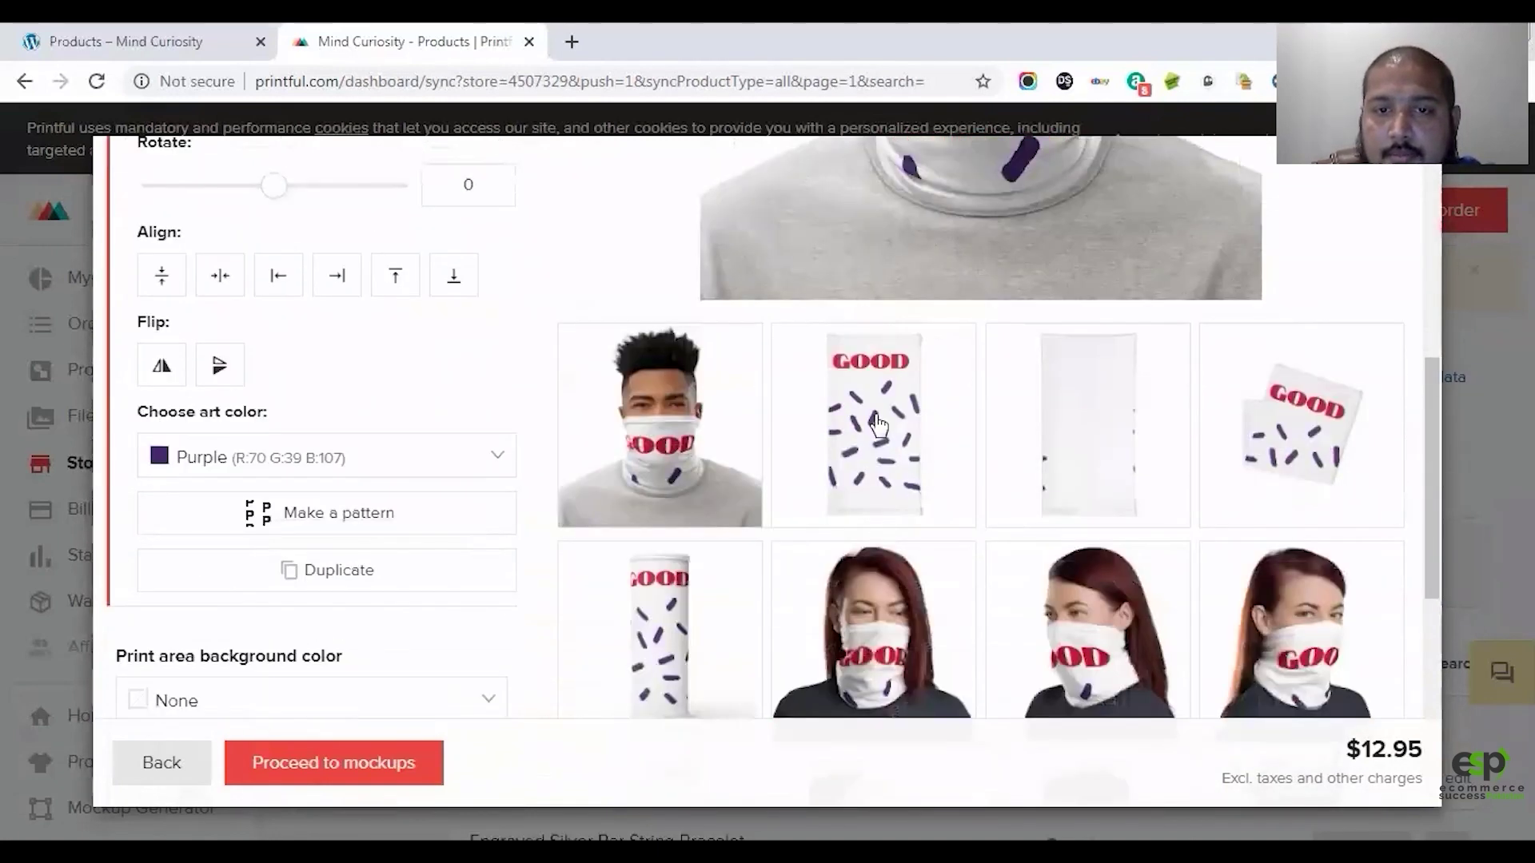
{"action": "left_click", "coordinate": [877, 426]}
{"action": "scroll", "coordinate": [826, 469], "scroll_direction": "up", "scroll_amount": 4}
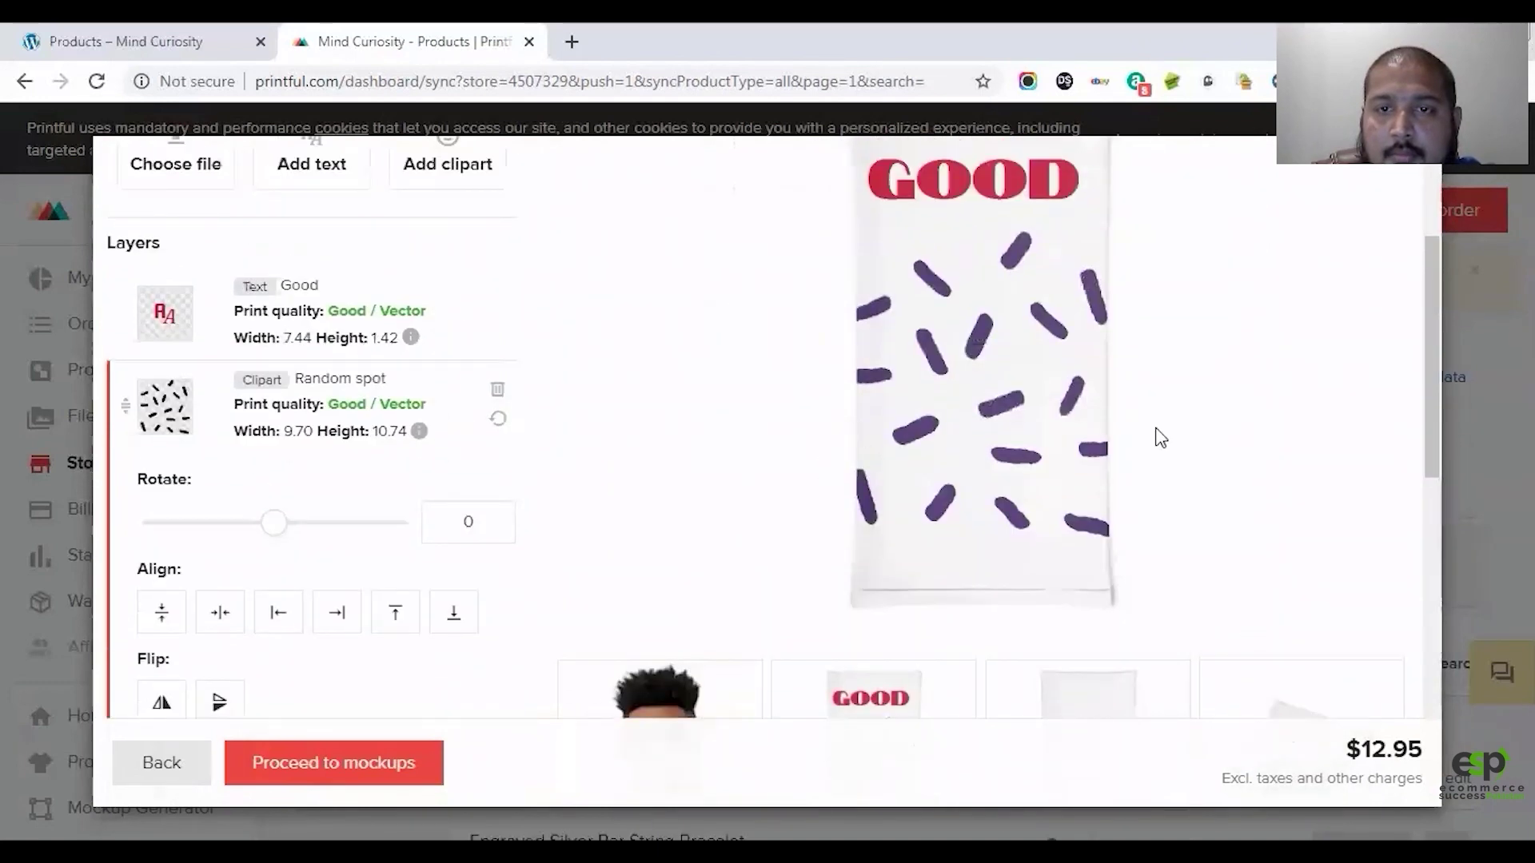
{"action": "scroll", "coordinate": [1007, 462], "scroll_direction": "up", "scroll_amount": 3}
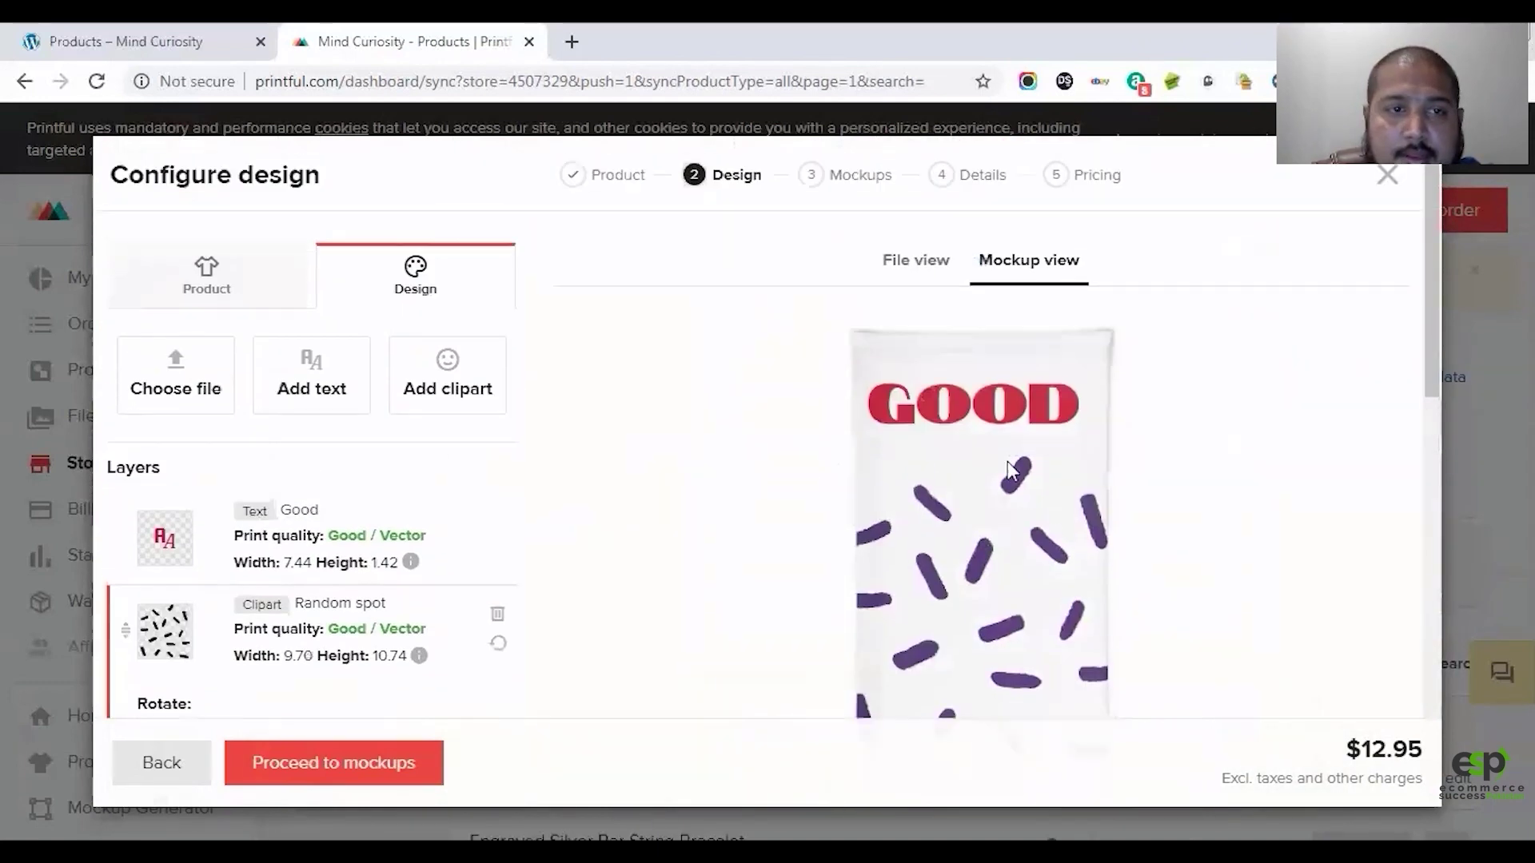
{"action": "scroll", "coordinate": [590, 398], "scroll_direction": "down", "scroll_amount": 4}
{"action": "scroll", "coordinate": [939, 483], "scroll_direction": "up", "scroll_amount": 3}
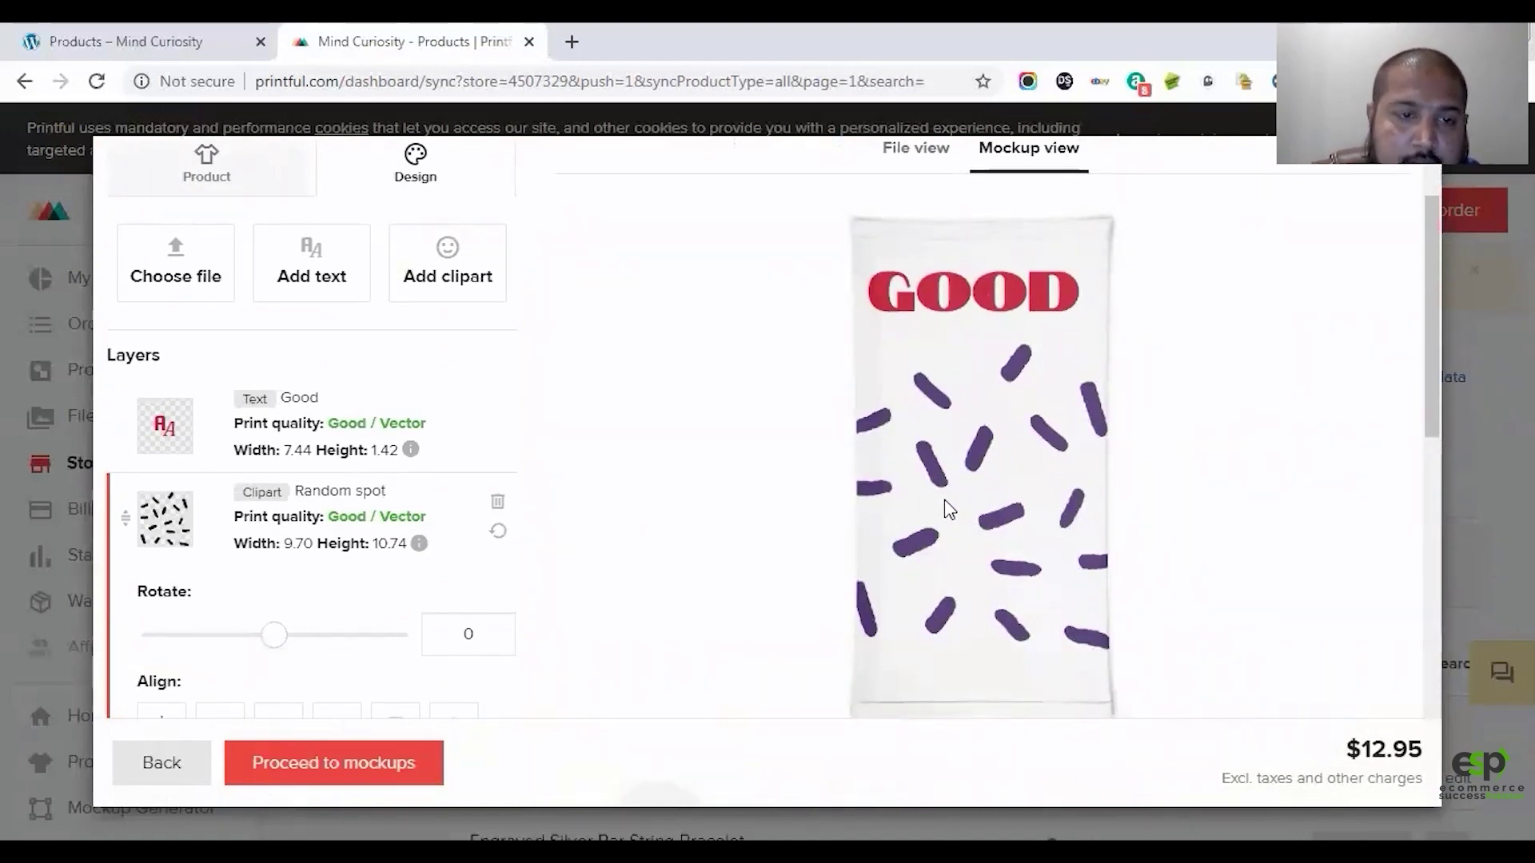
Step: Set the print area background color to Red 2
{"action": "scroll", "coordinate": [947, 509], "scroll_direction": "down", "scroll_amount": 5}
{"action": "scroll", "coordinate": [858, 492], "scroll_direction": "up", "scroll_amount": 1}
{"action": "scroll", "coordinate": [477, 582], "scroll_direction": "down", "scroll_amount": 3}
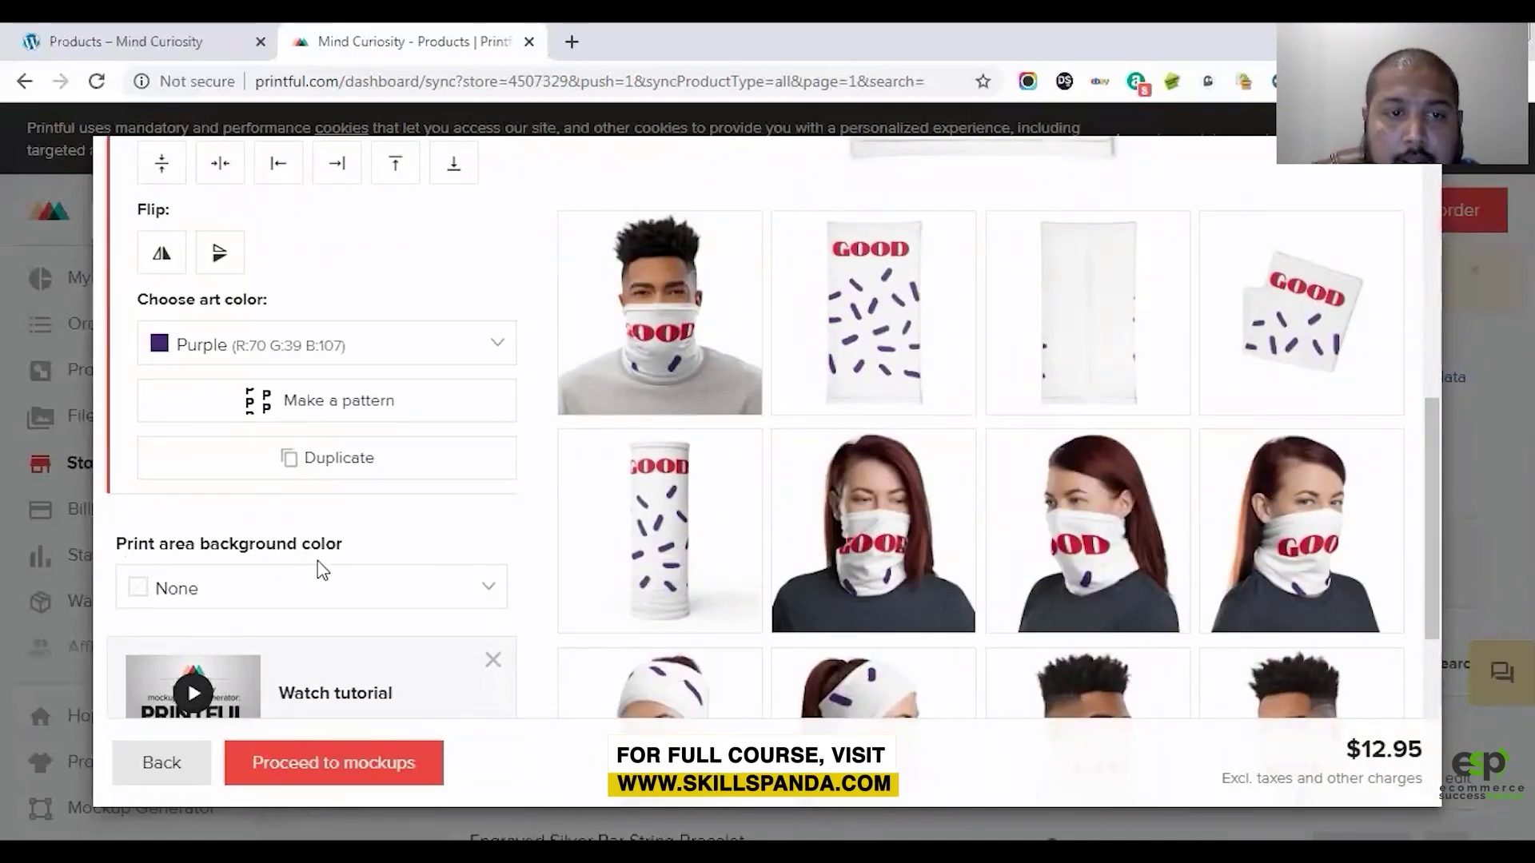
{"action": "left_click", "coordinate": [359, 598]}
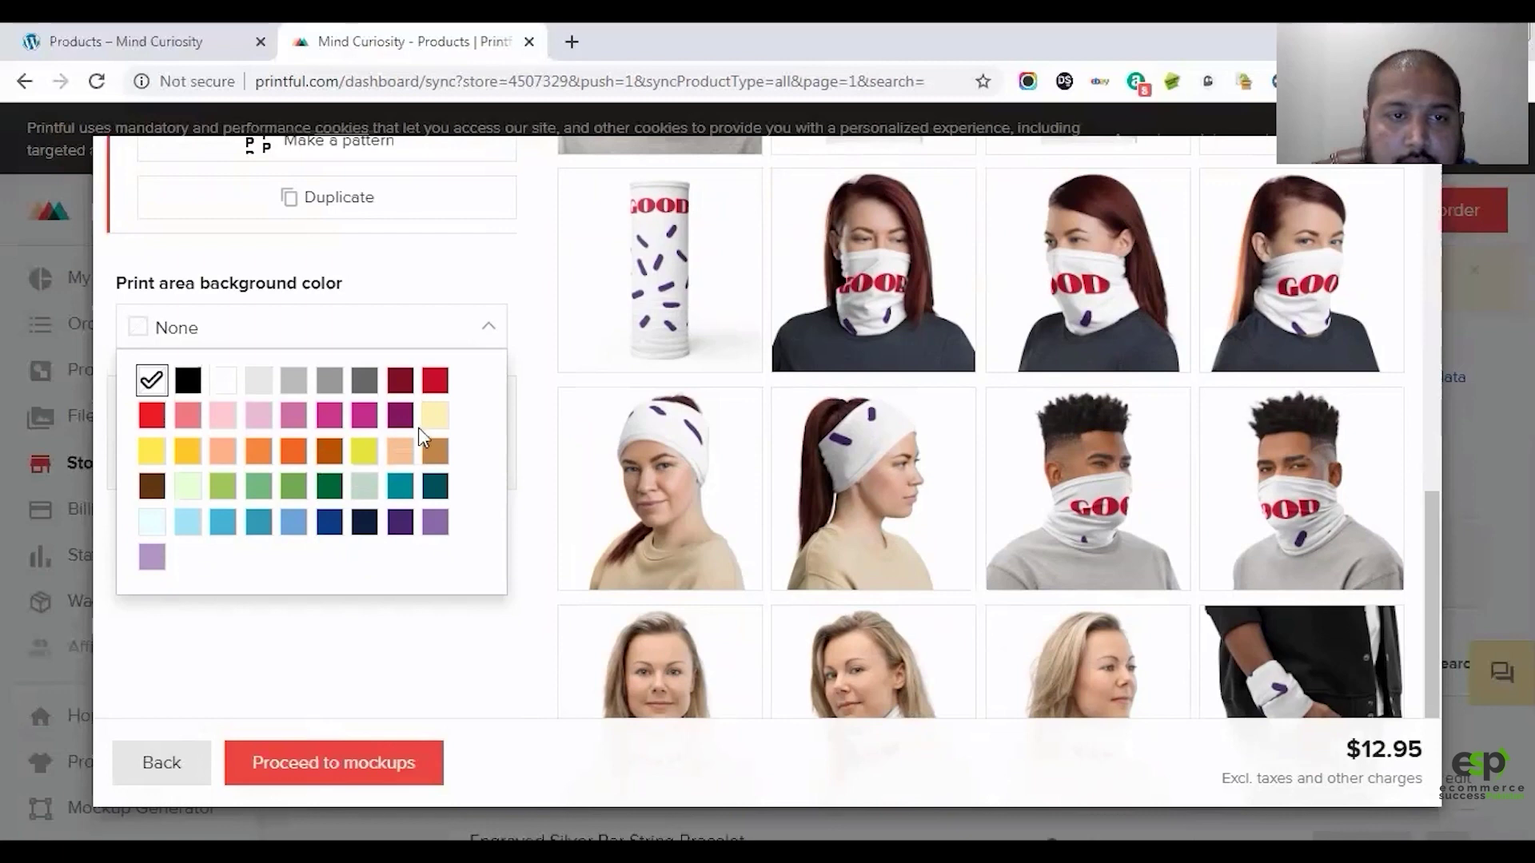
{"action": "left_click", "coordinate": [400, 381]}
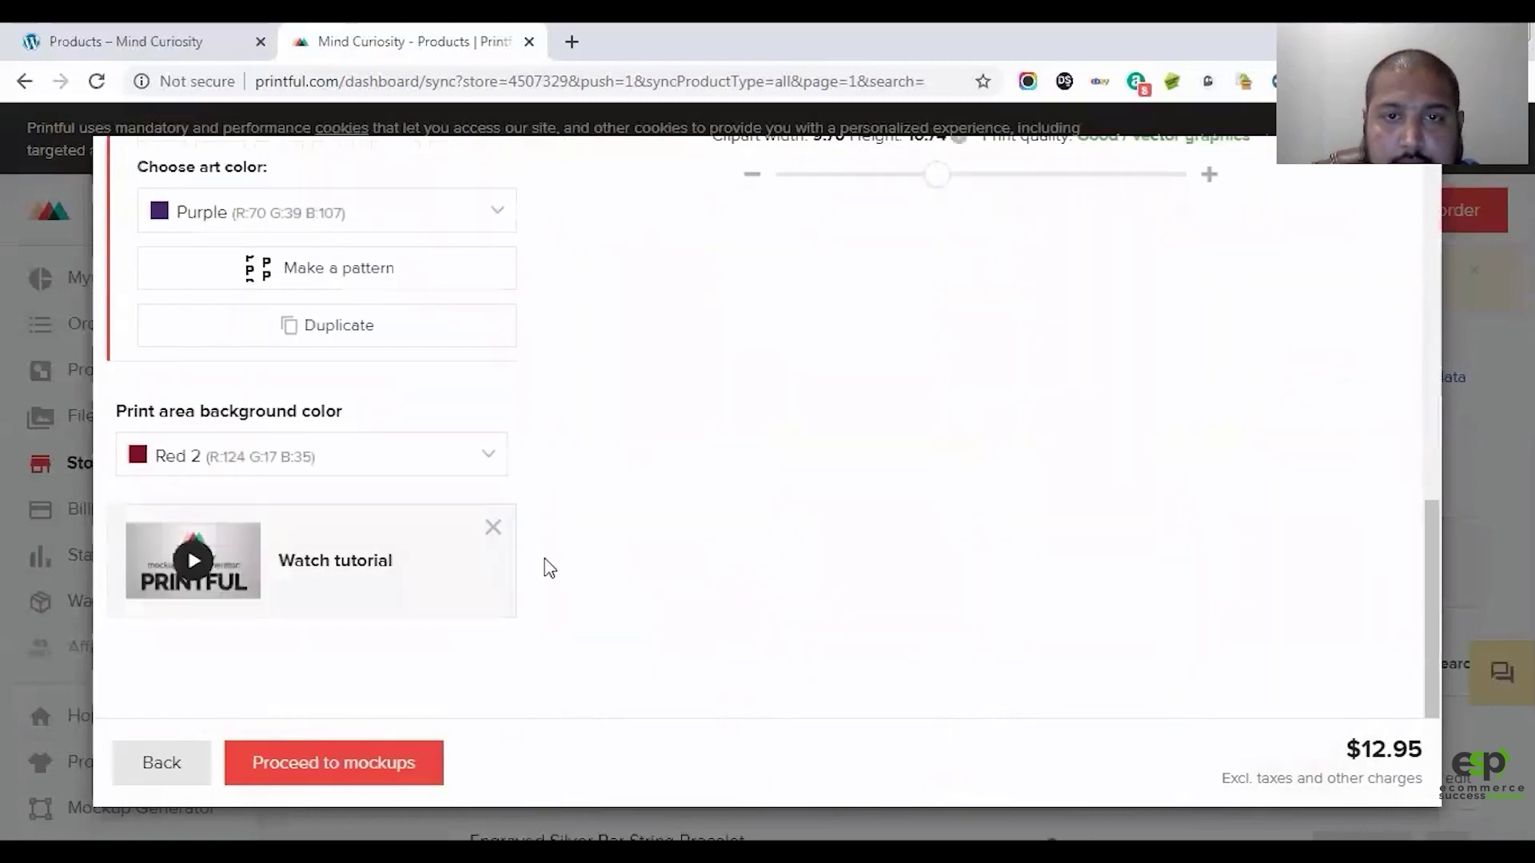
{"action": "scroll", "coordinate": [539, 560], "scroll_direction": "up", "scroll_amount": 5}
{"action": "scroll", "coordinate": [550, 576], "scroll_direction": "up", "scroll_amount": 4}
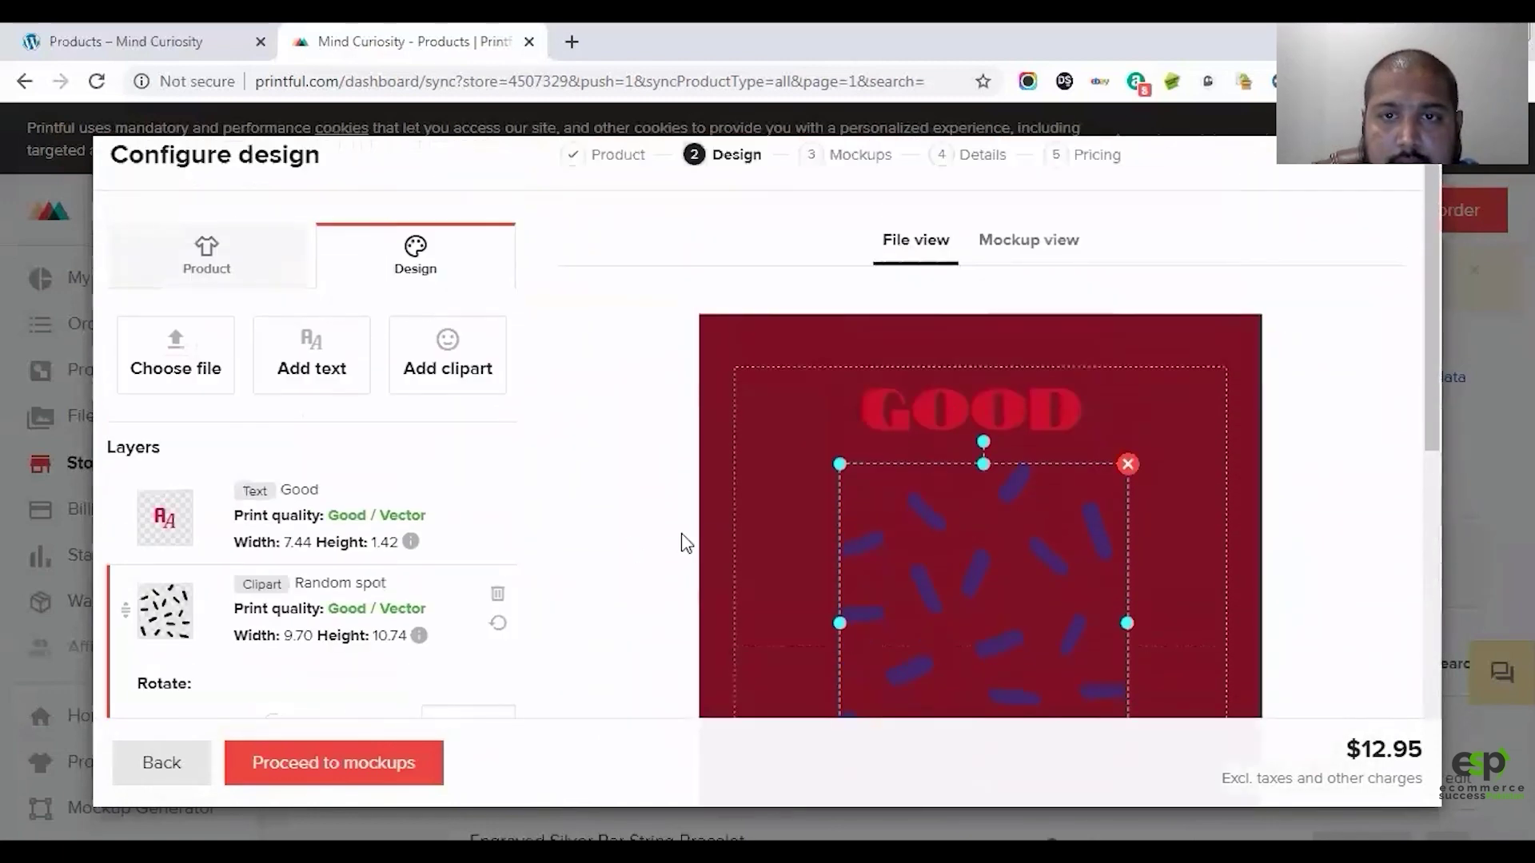
Step: Show the red-background design in mockup view and look over the man's front-facing mockup and the other gaiter mockups
{"action": "left_click", "coordinate": [1048, 239]}
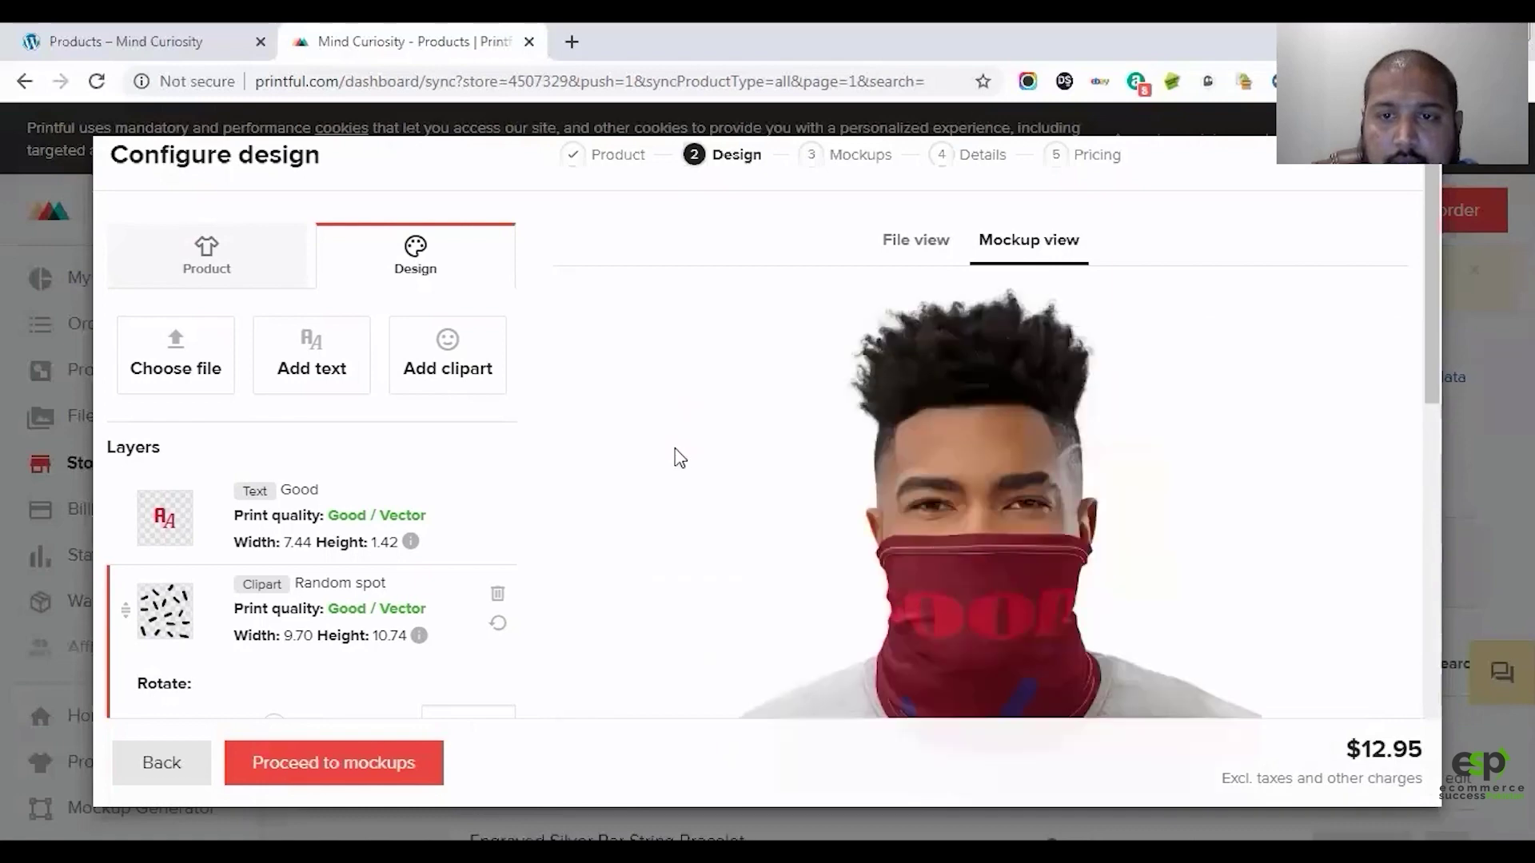
{"action": "scroll", "coordinate": [672, 459], "scroll_direction": "down", "scroll_amount": 2}
{"action": "scroll", "coordinate": [669, 463], "scroll_direction": "down", "scroll_amount": 5}
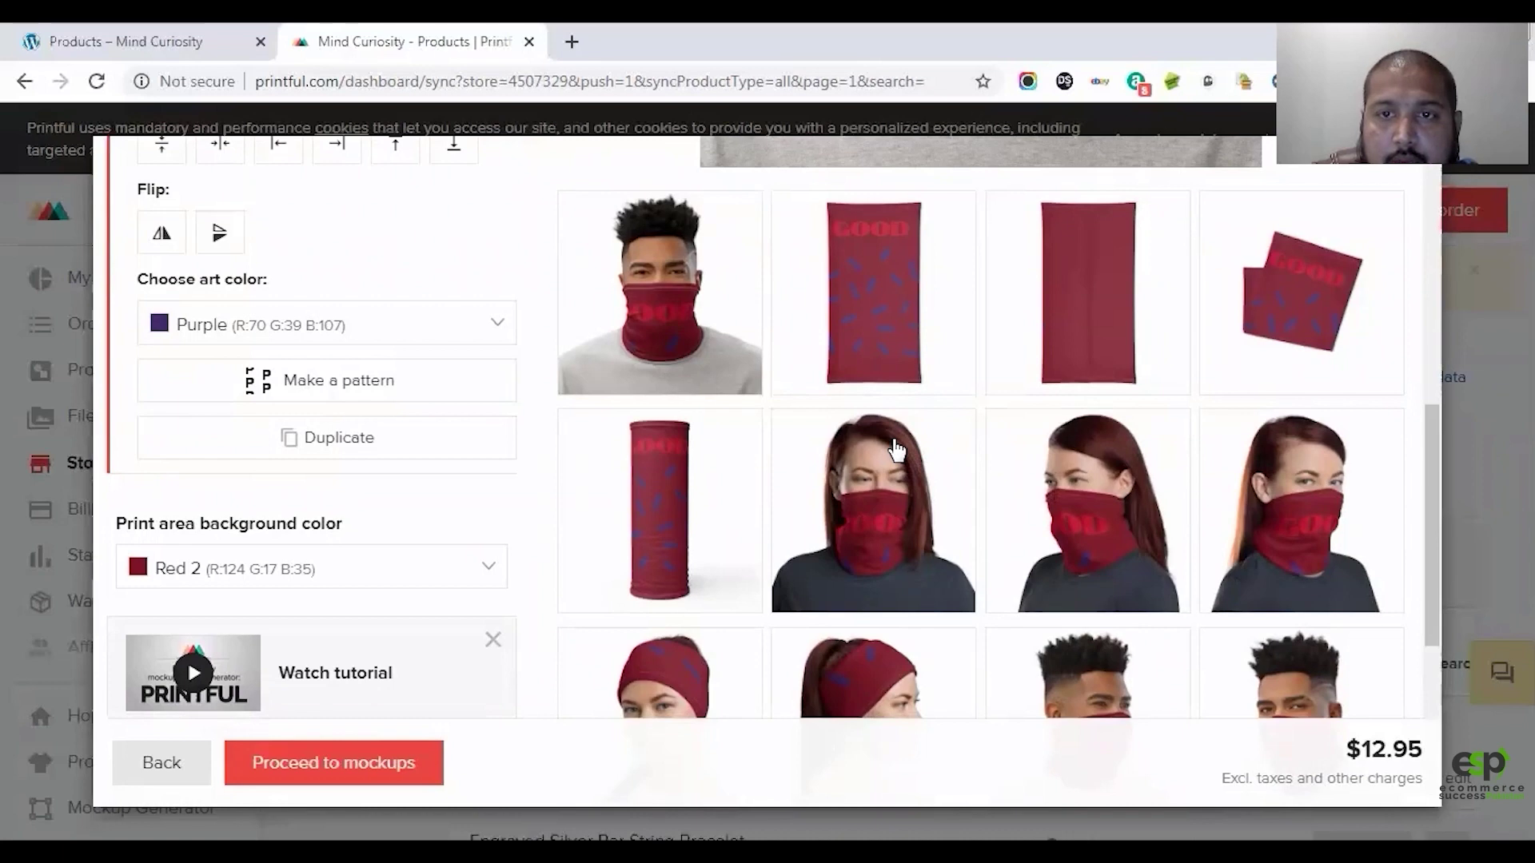
{"action": "scroll", "coordinate": [897, 465], "scroll_direction": "up", "scroll_amount": 4}
{"action": "scroll", "coordinate": [888, 470], "scroll_direction": "down", "scroll_amount": 4}
{"action": "scroll", "coordinate": [892, 470], "scroll_direction": "up", "scroll_amount": 3}
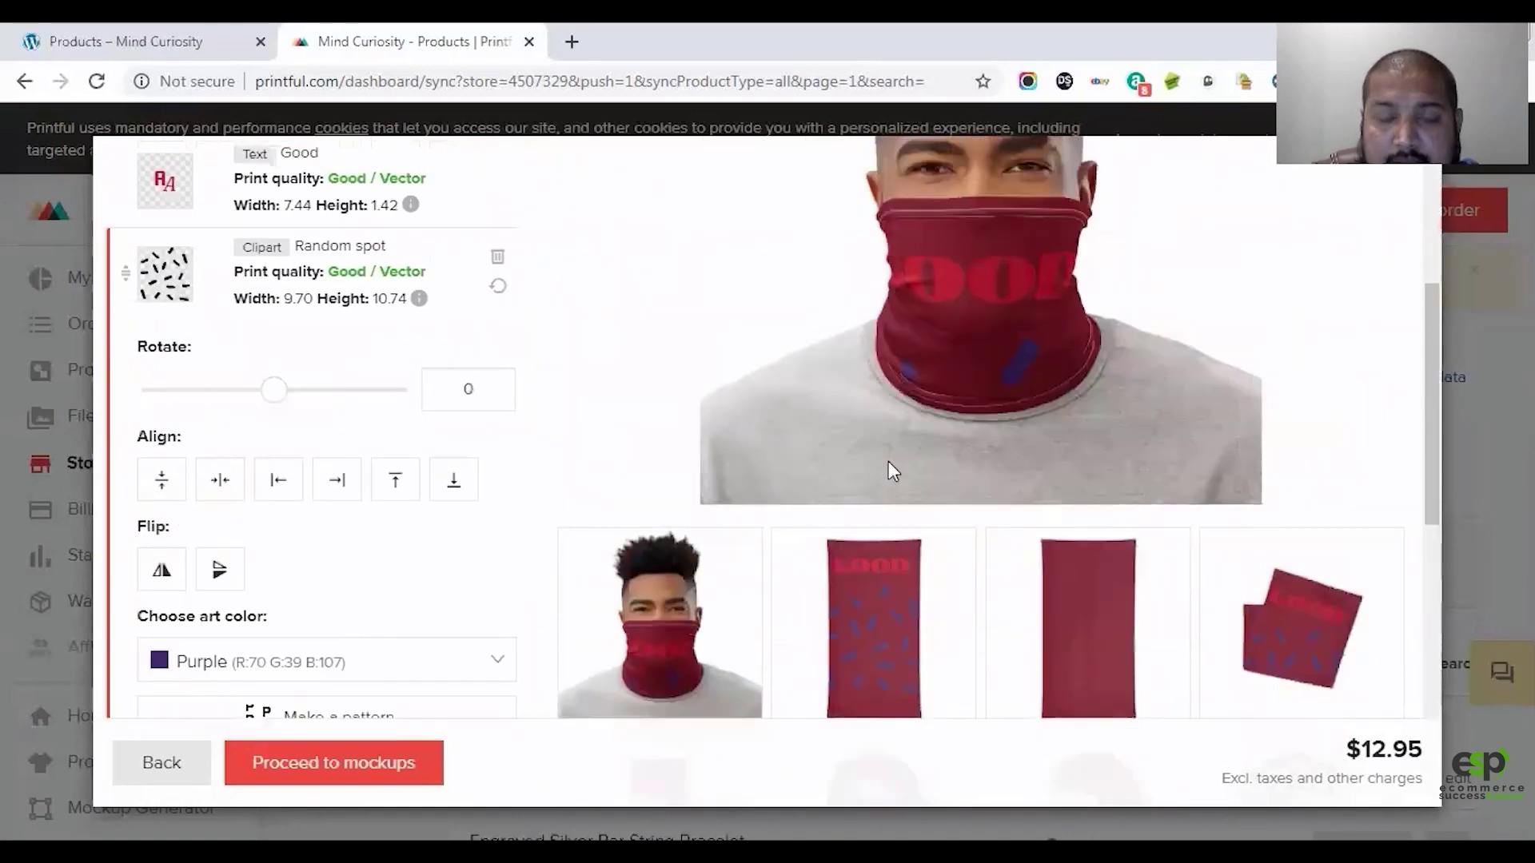
{"action": "scroll", "coordinate": [895, 467], "scroll_direction": "down", "scroll_amount": 1}
Step: Enlarge the flat front mockup to check the text and clipart against the red background
{"action": "left_click", "coordinate": [868, 520]}
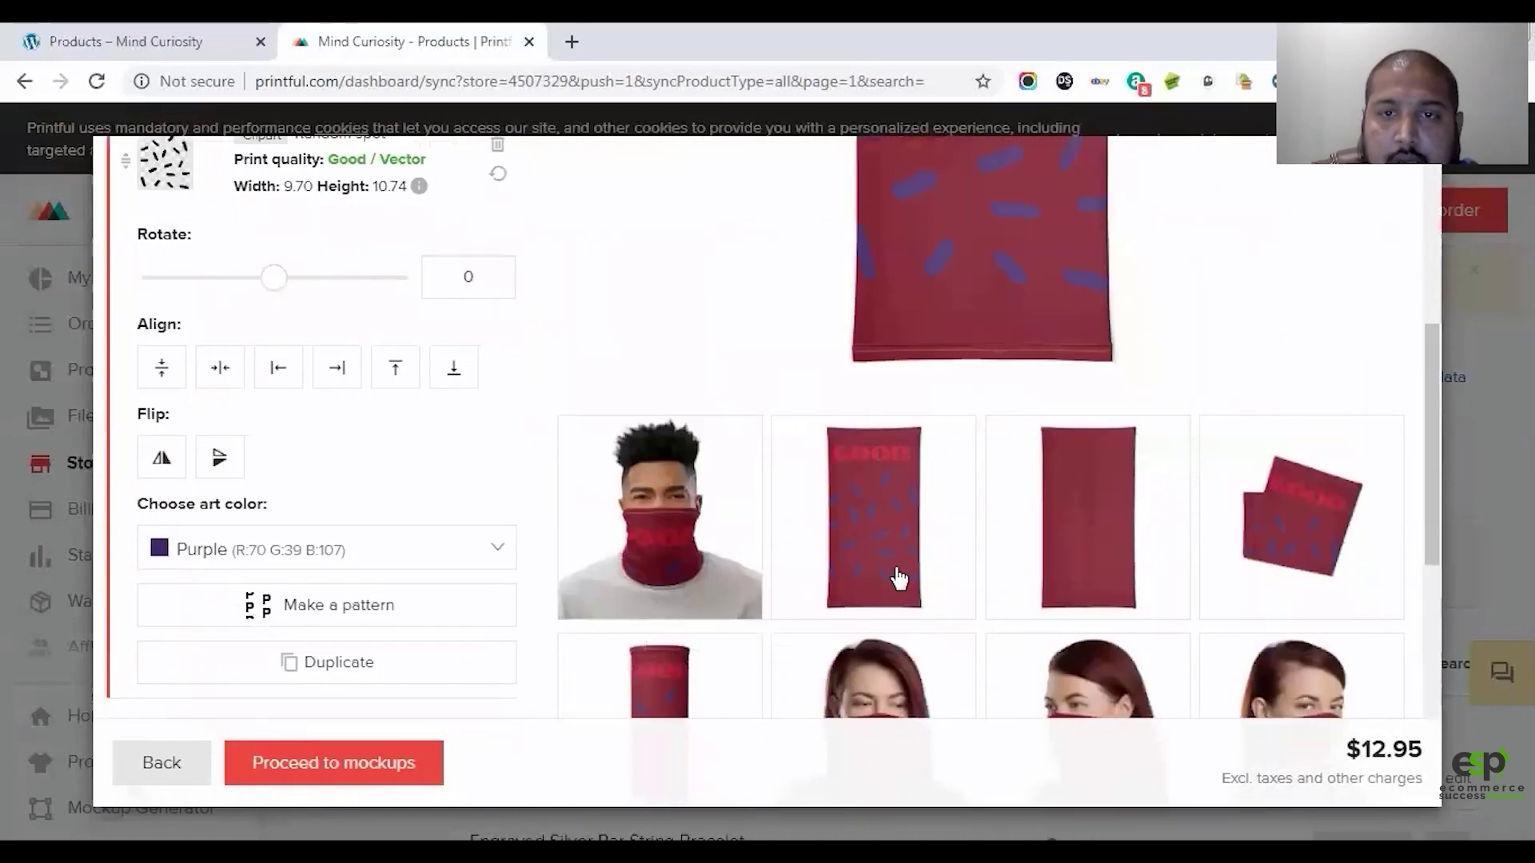
{"action": "scroll", "coordinate": [899, 577], "scroll_direction": "up", "scroll_amount": 5}
{"action": "scroll", "coordinate": [849, 521], "scroll_direction": "down", "scroll_amount": 6}
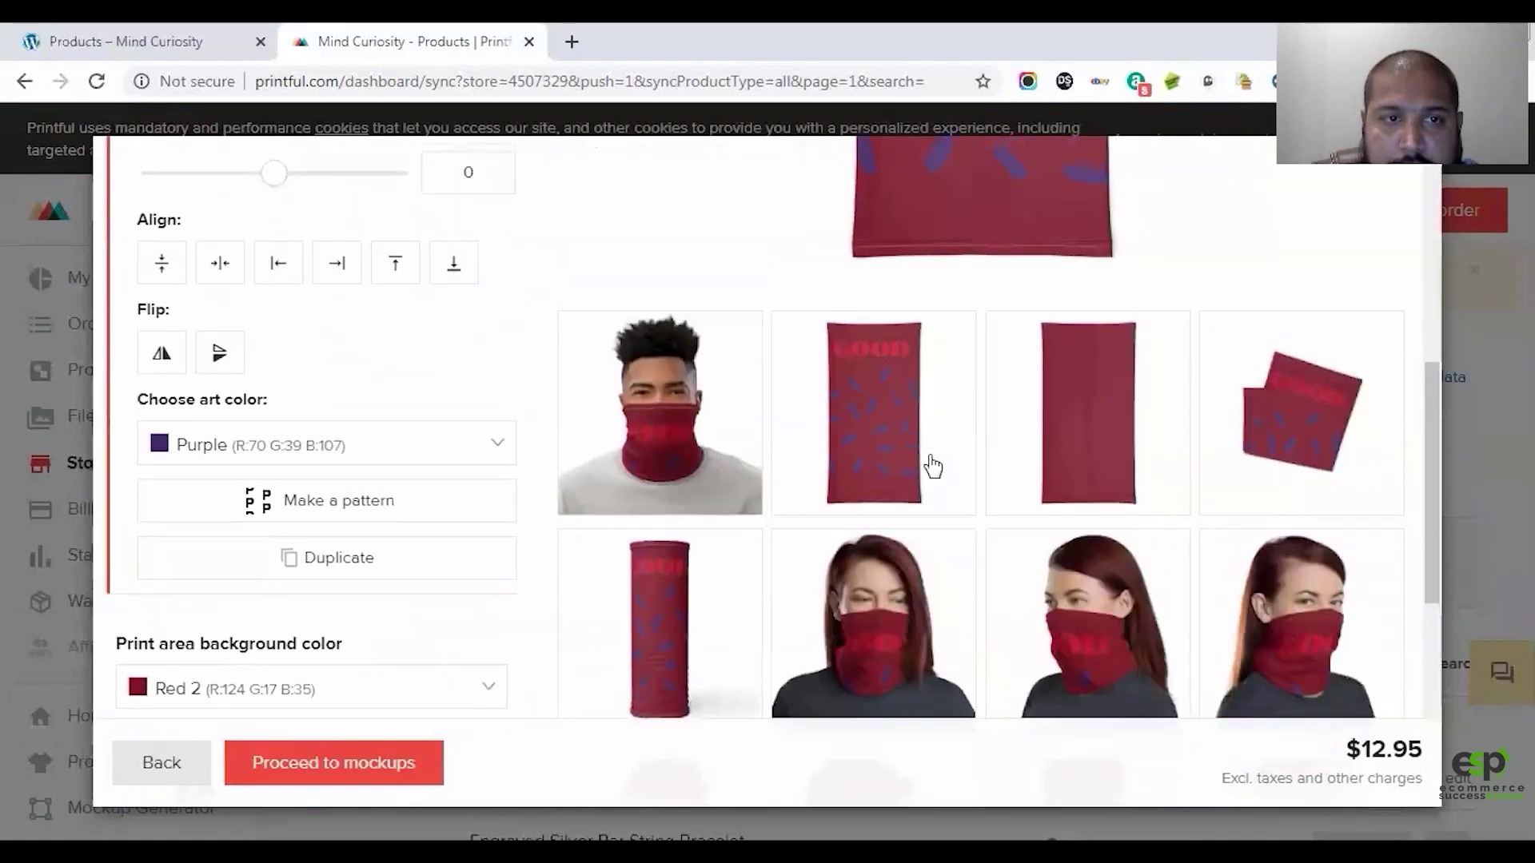
{"action": "scroll", "coordinate": [397, 610], "scroll_direction": "up", "scroll_amount": 4}
Step: Set the Random spot clipart's art color to white
{"action": "scroll", "coordinate": [312, 446], "scroll_direction": "down", "scroll_amount": 4}
{"action": "left_click", "coordinate": [316, 441]}
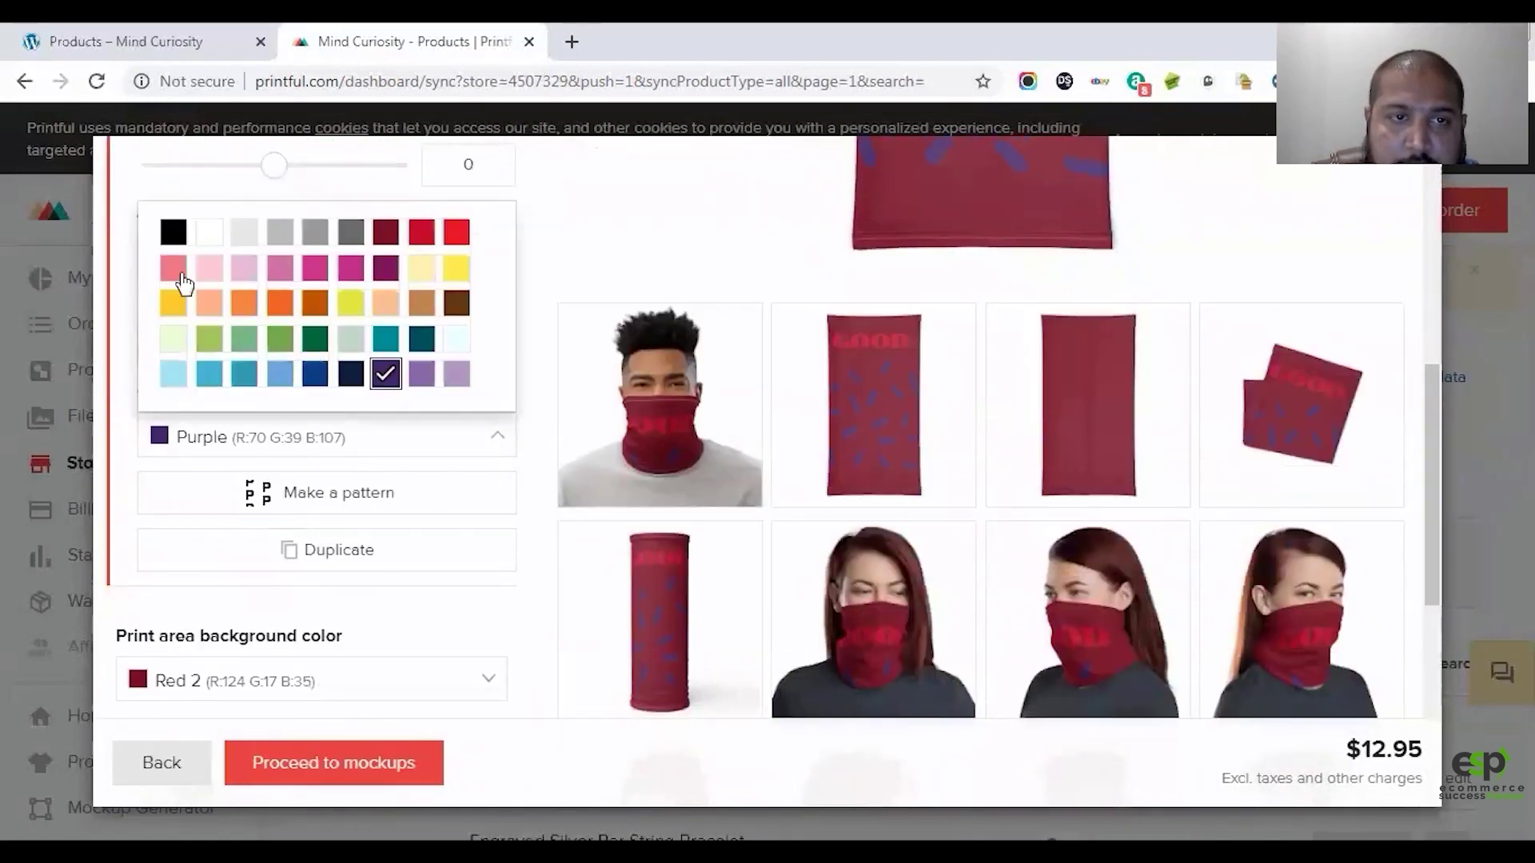
{"action": "left_click", "coordinate": [205, 232]}
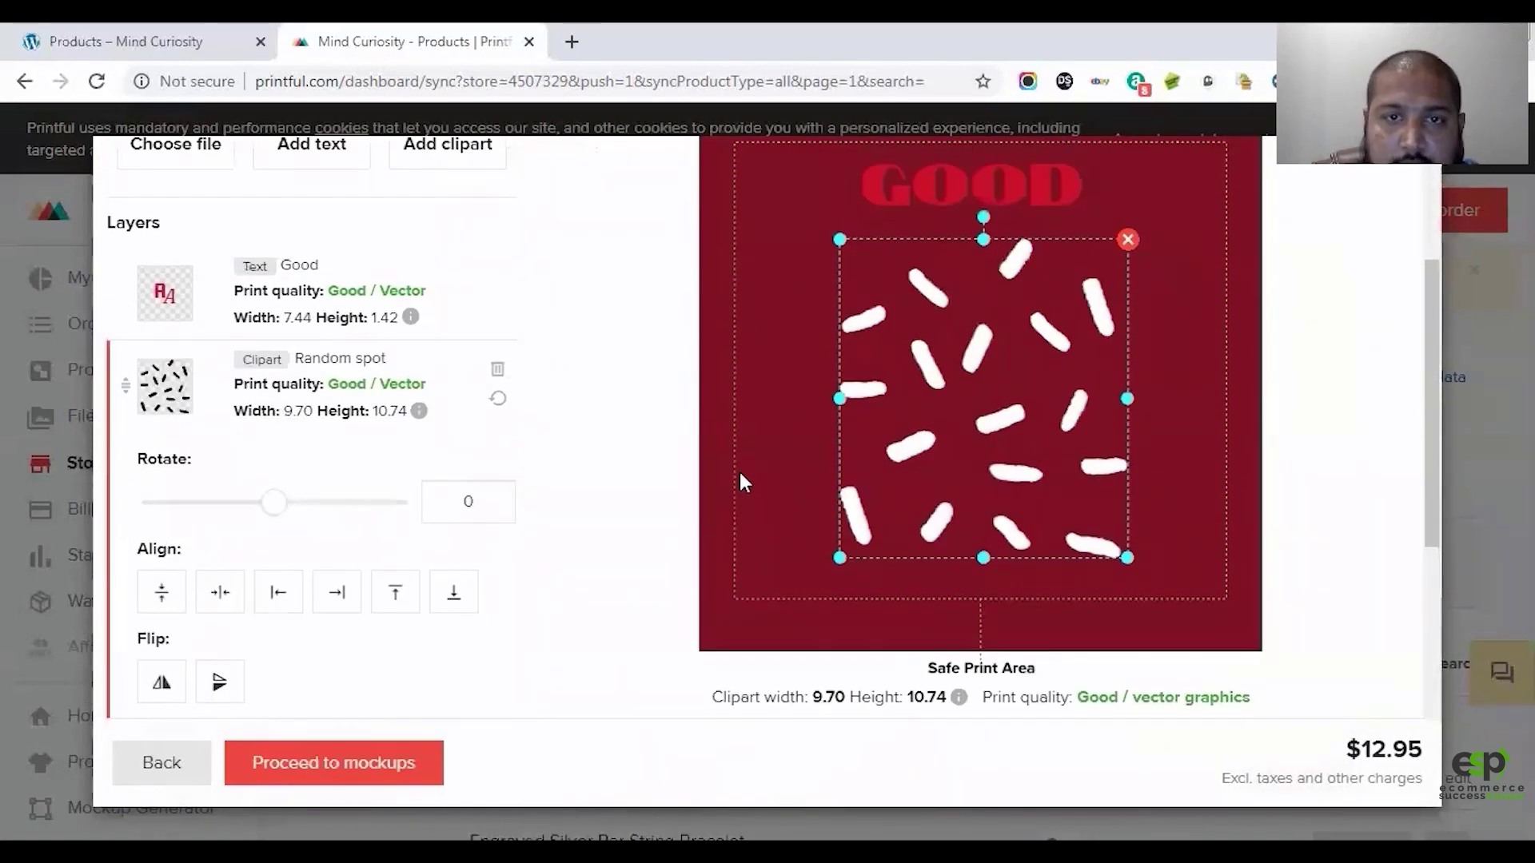
Step: Change the "Good" text layer's text color to golden yellow
{"action": "left_click", "coordinate": [308, 308]}
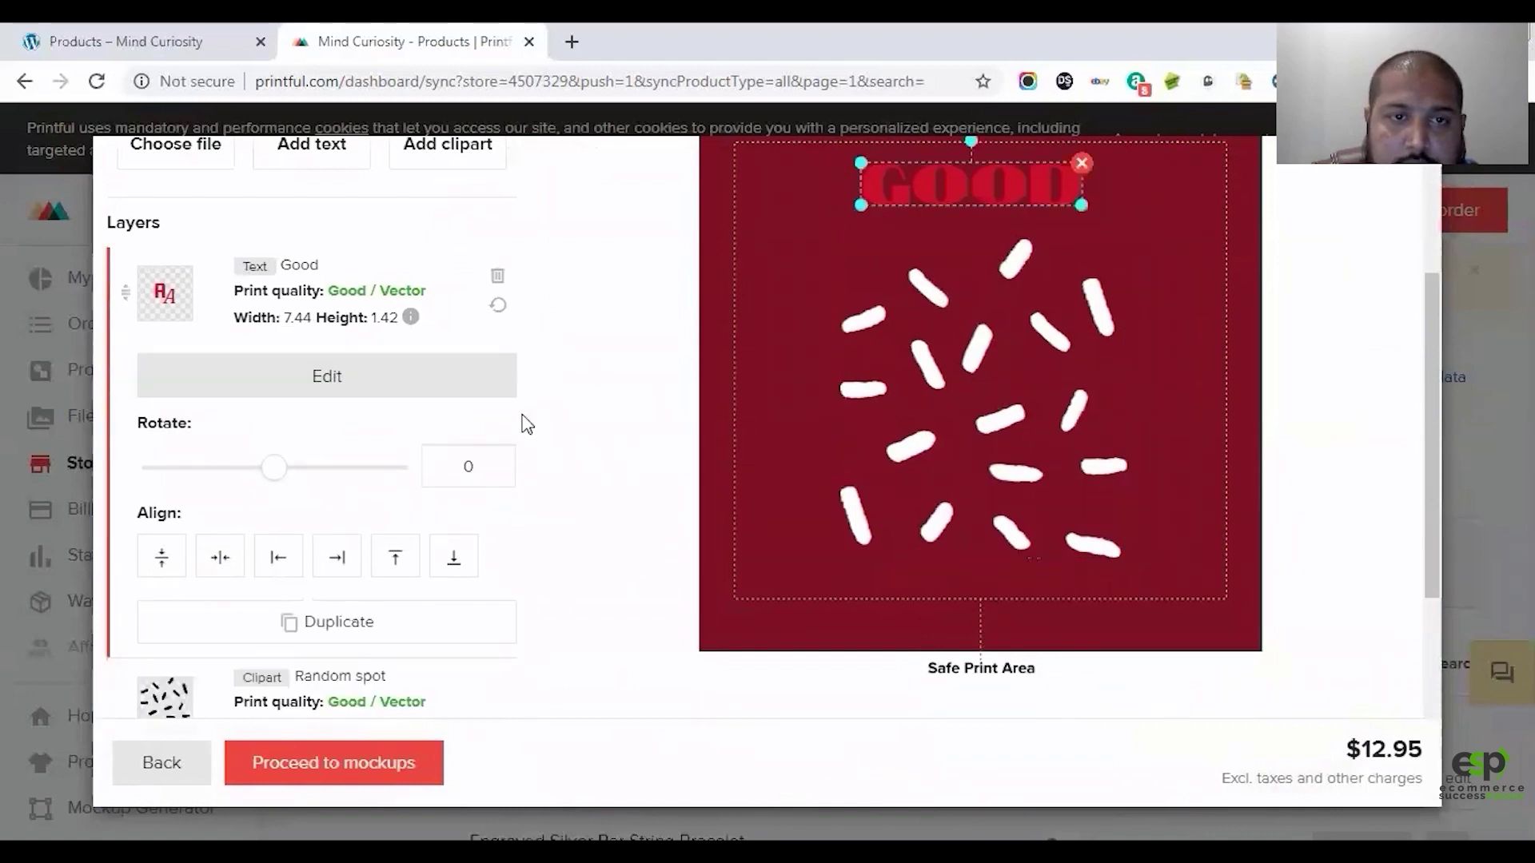
{"action": "left_click", "coordinate": [352, 379]}
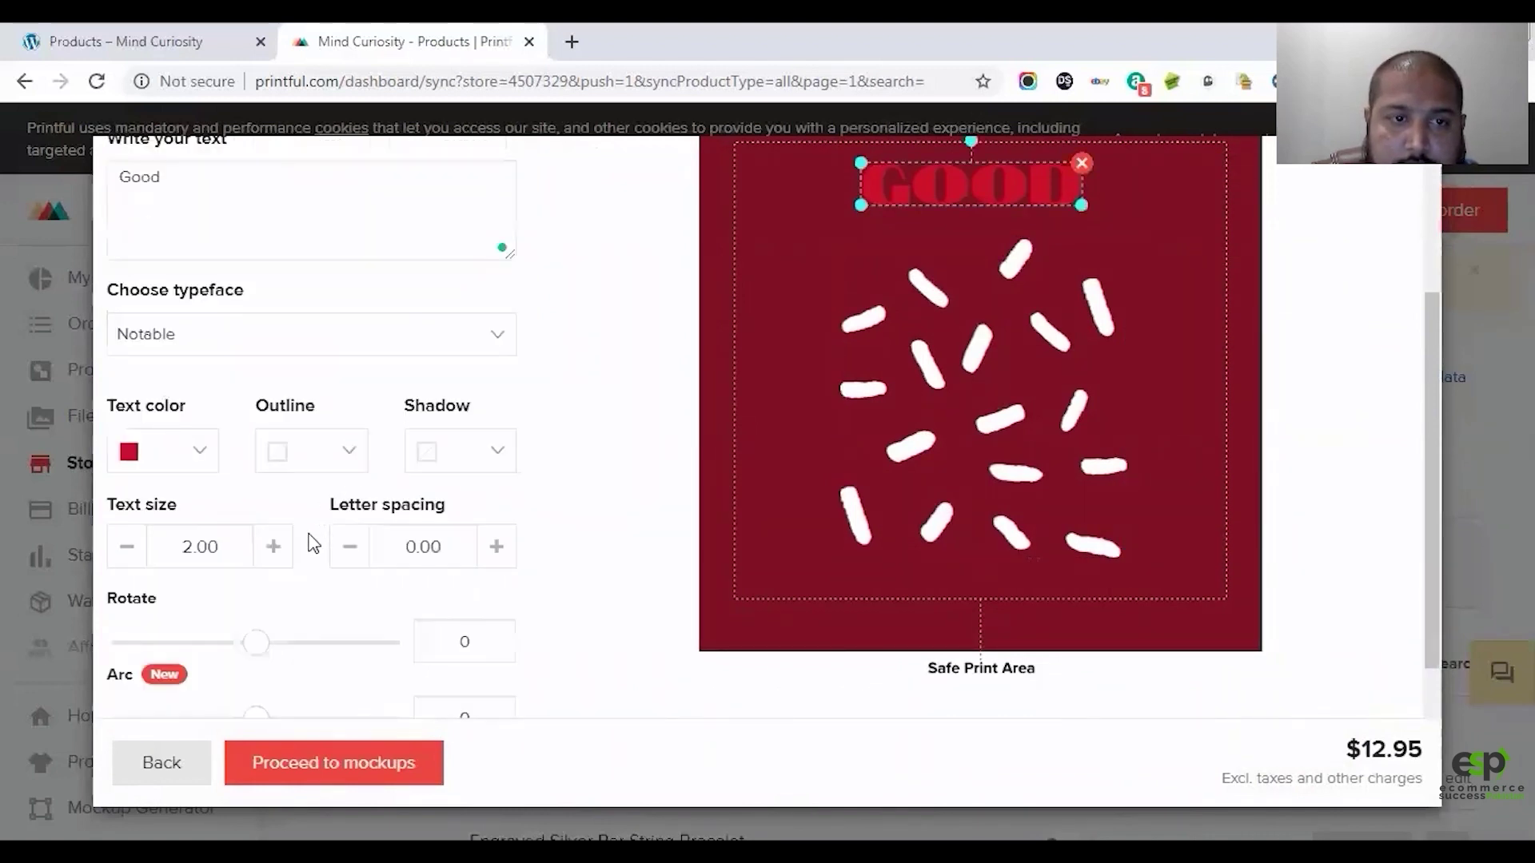
{"action": "left_click", "coordinate": [182, 455]}
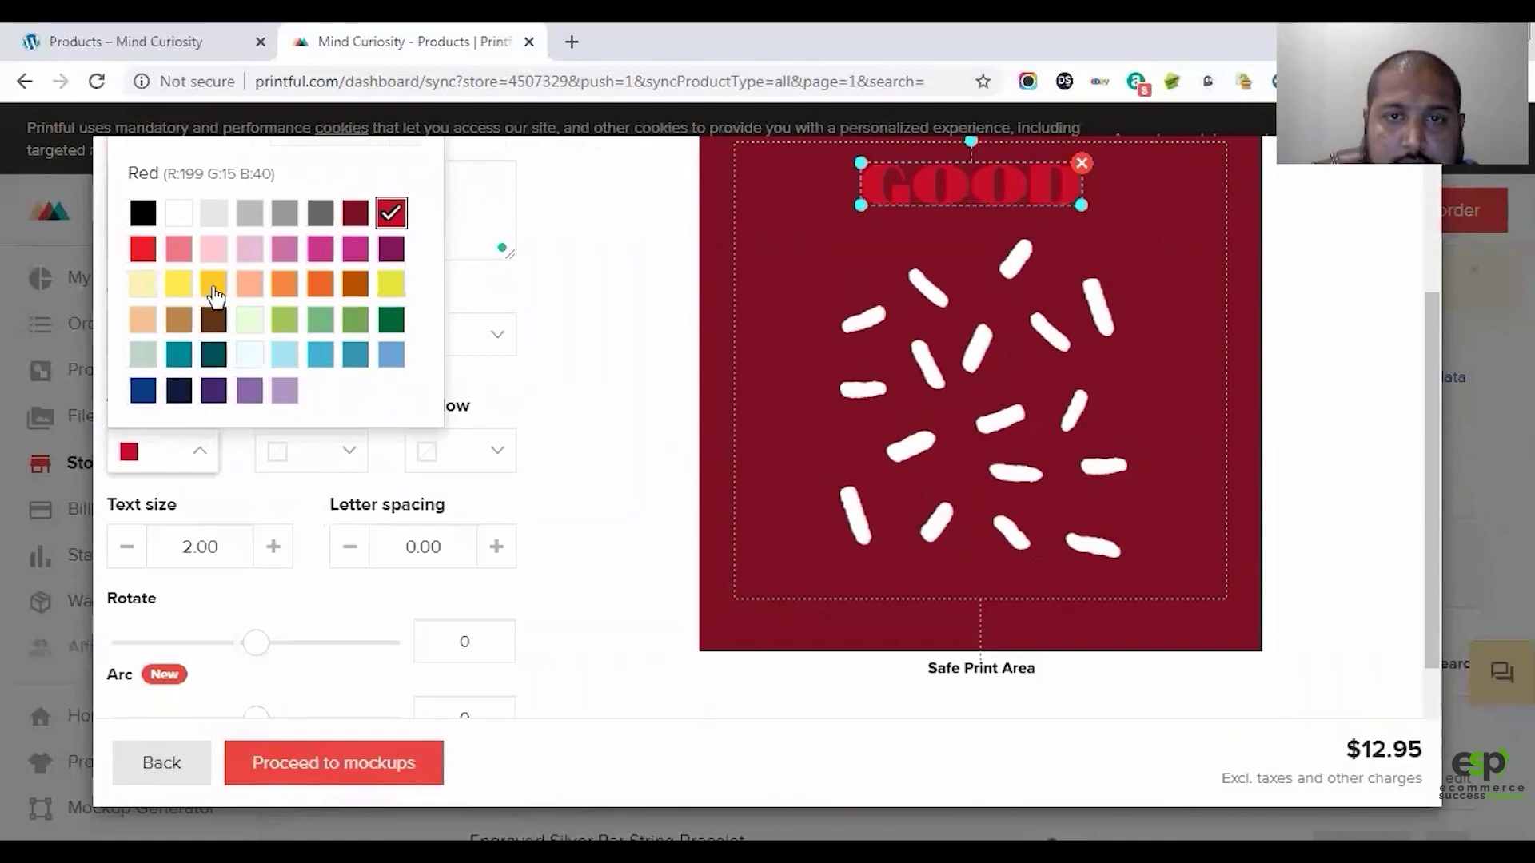
{"action": "left_click", "coordinate": [214, 296]}
{"action": "left_click", "coordinate": [607, 480]}
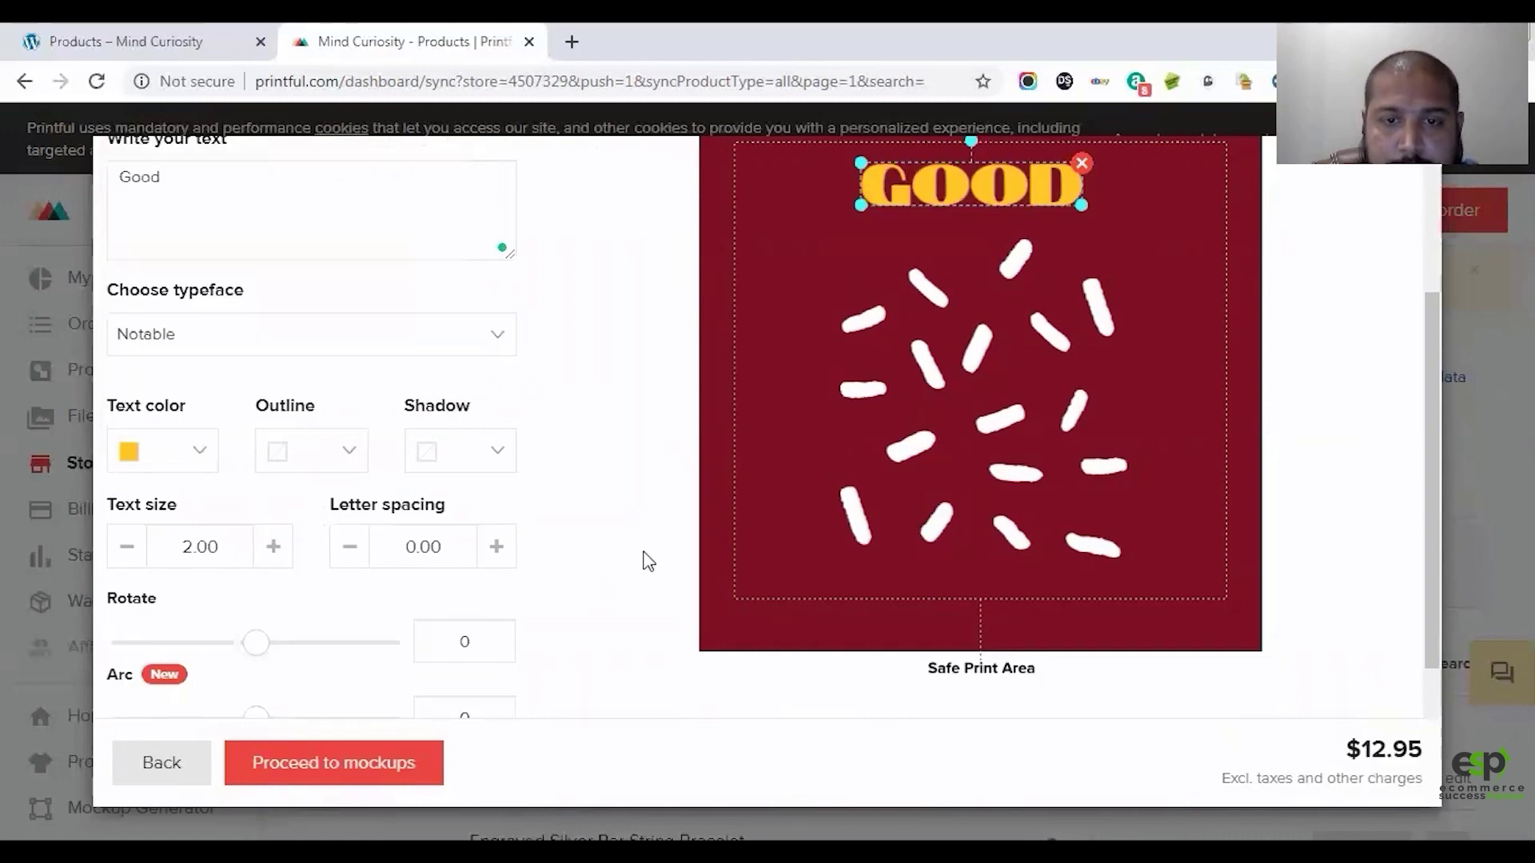
Step: Show the recolored gaiter in mockup view and enlarge the flat front mockup to check the yellow text and white clipart
{"action": "scroll", "coordinate": [647, 559], "scroll_direction": "down", "scroll_amount": 3}
{"action": "scroll", "coordinate": [548, 599], "scroll_direction": "up", "scroll_amount": 6}
{"action": "left_click", "coordinate": [1020, 272]}
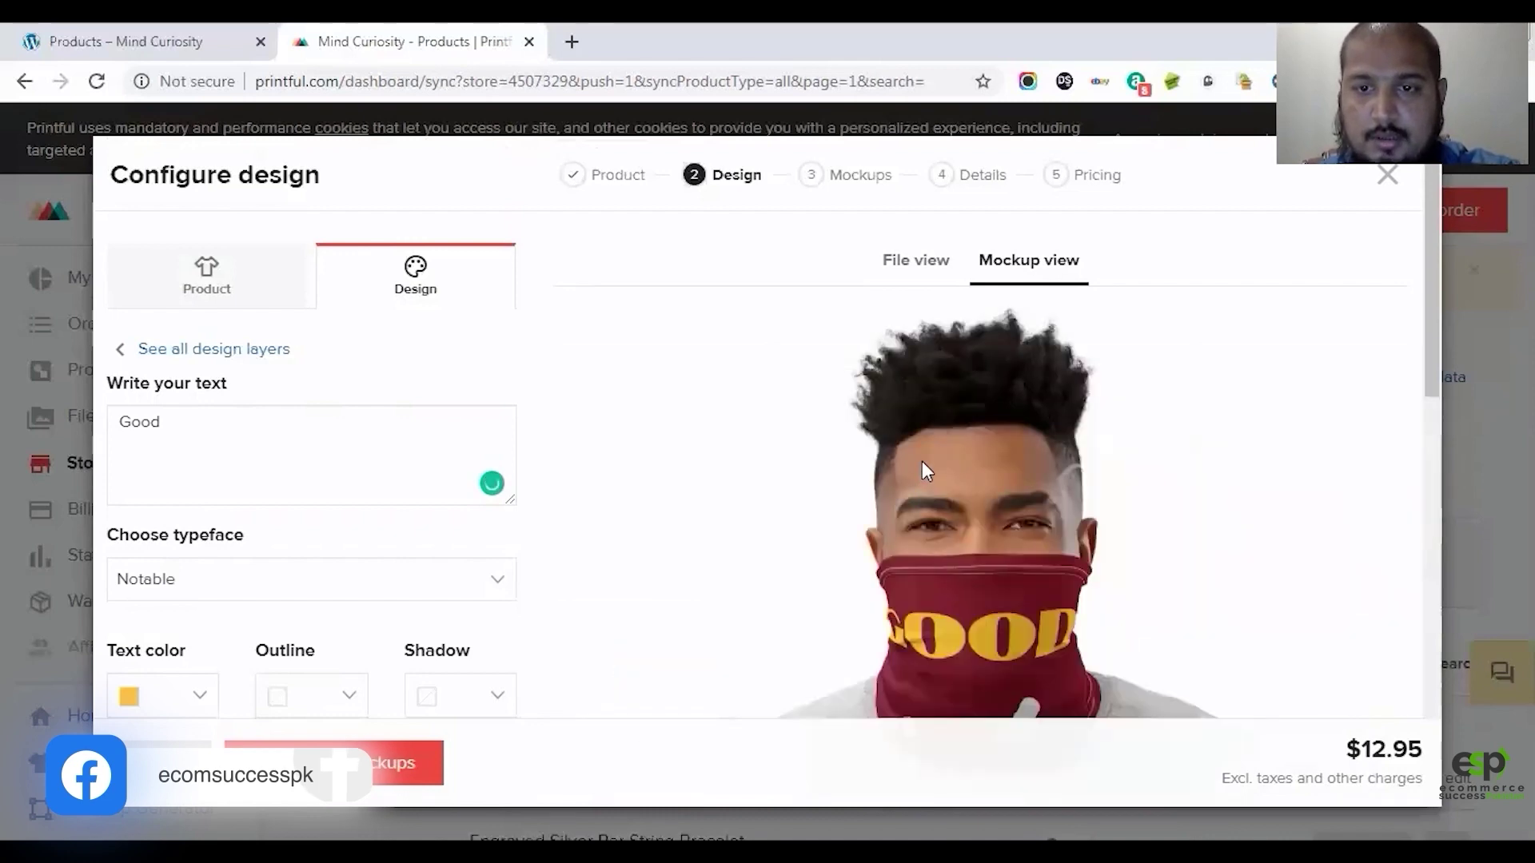
{"action": "scroll", "coordinate": [923, 462], "scroll_direction": "down", "scroll_amount": 3}
{"action": "scroll", "coordinate": [887, 426], "scroll_direction": "down", "scroll_amount": 4}
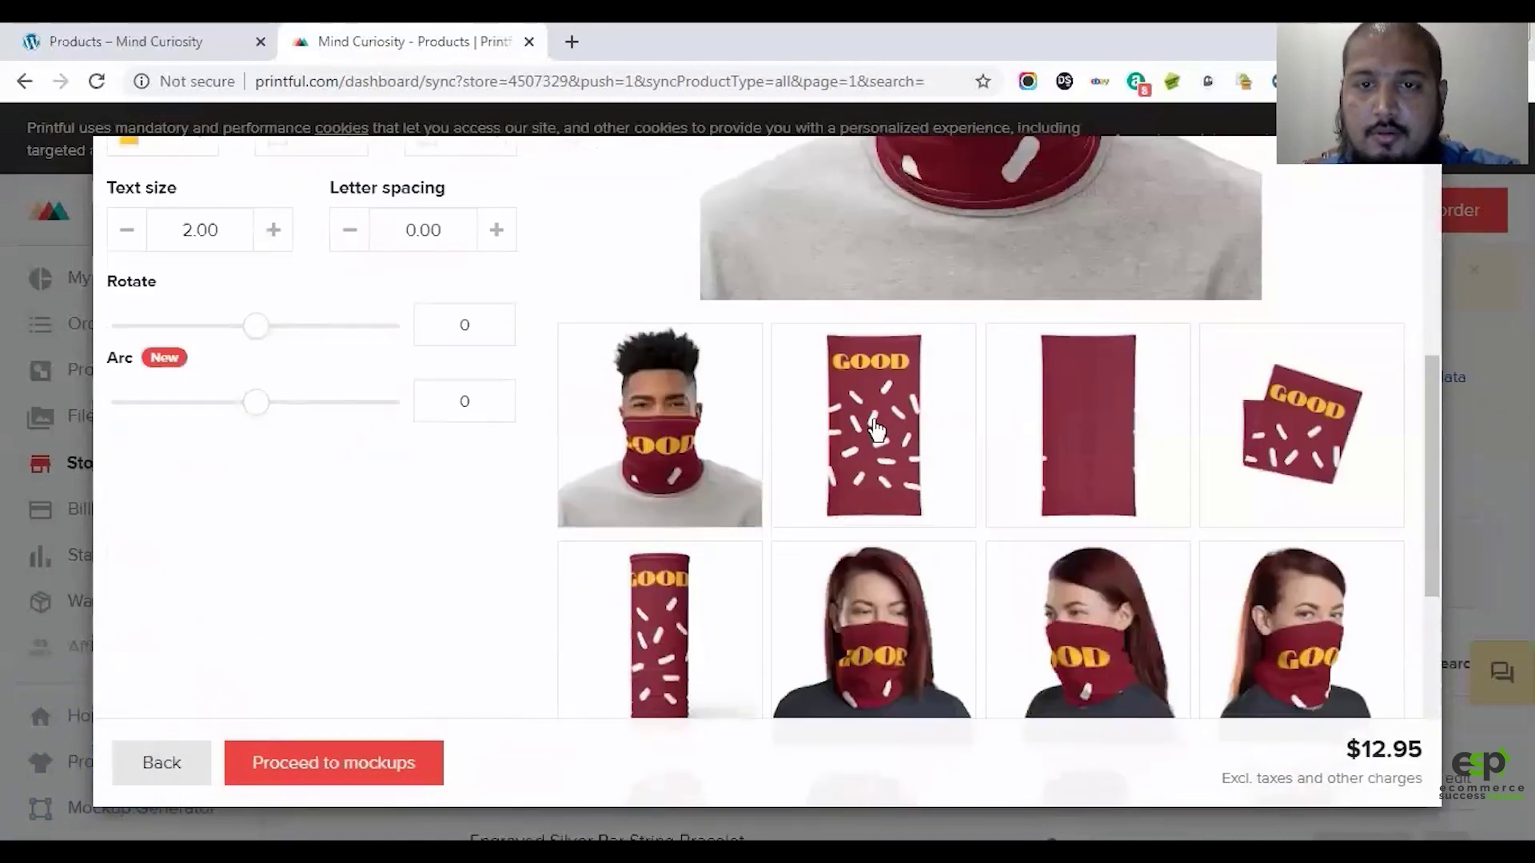
{"action": "left_click", "coordinate": [849, 464]}
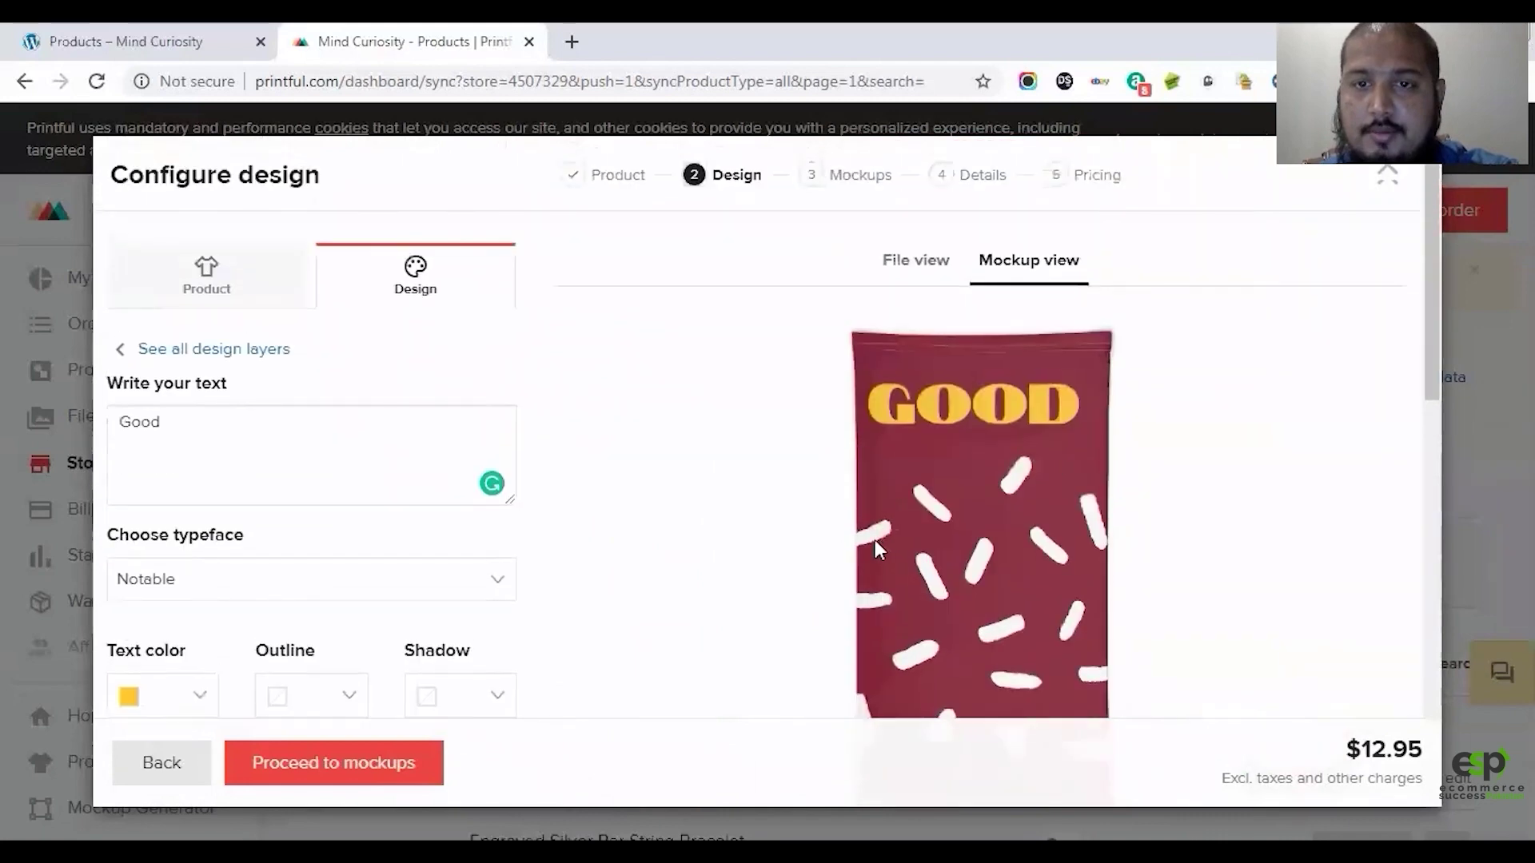
Step: Enlarge the woman's front-facing mockup and look over the remaining gaiter, headband and wristband mockups
{"action": "scroll", "coordinate": [875, 539], "scroll_direction": "down", "scroll_amount": 7}
{"action": "scroll", "coordinate": [876, 507], "scroll_direction": "down", "scroll_amount": 4}
{"action": "scroll", "coordinate": [871, 432], "scroll_direction": "up", "scroll_amount": 1}
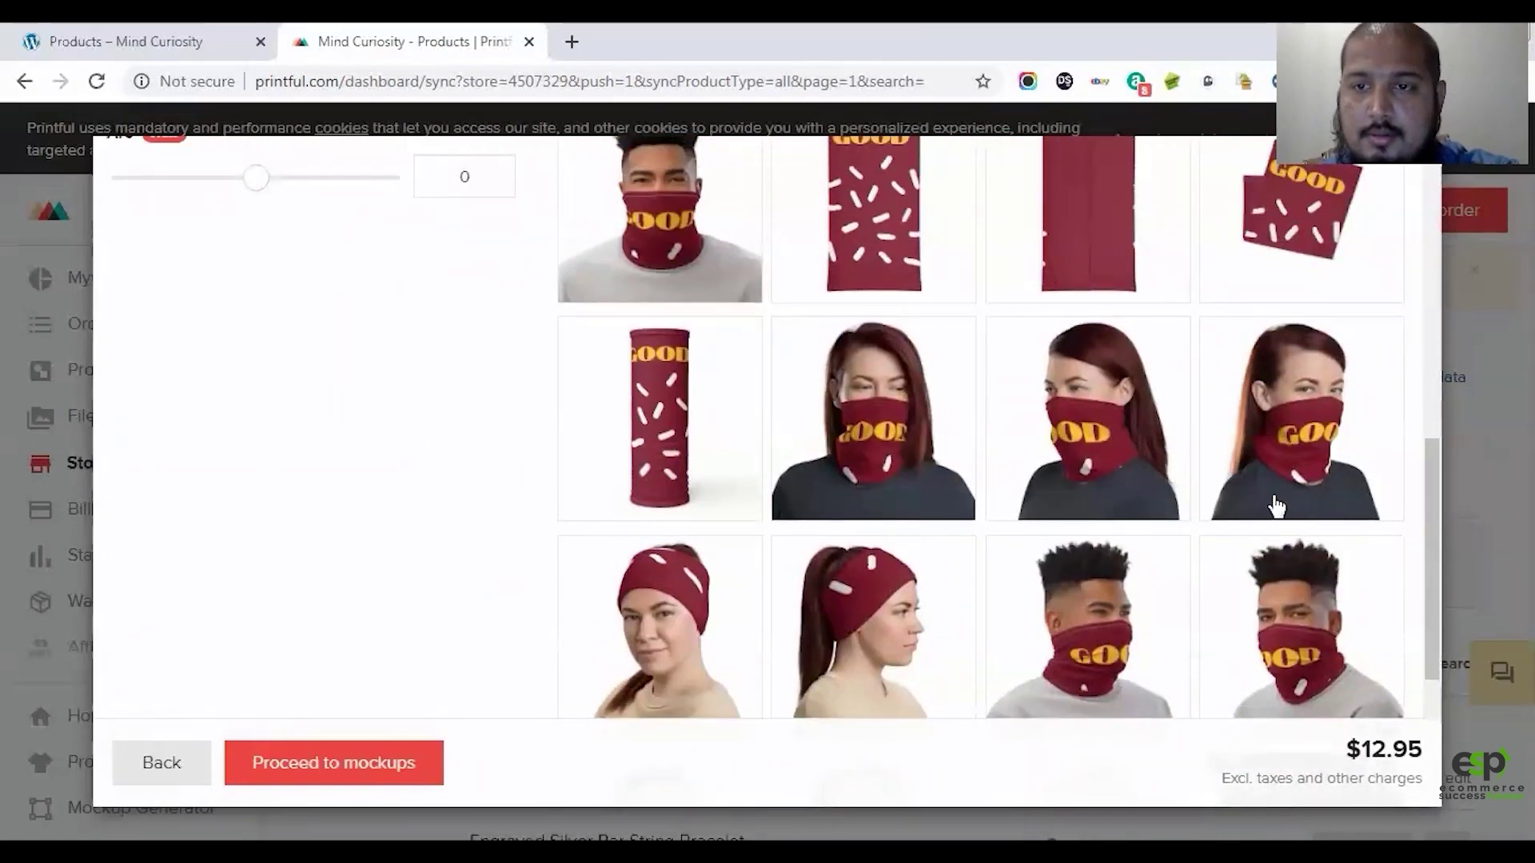
{"action": "scroll", "coordinate": [1175, 548], "scroll_direction": "up", "scroll_amount": 4}
{"action": "scroll", "coordinate": [1164, 538], "scroll_direction": "up", "scroll_amount": 4}
{"action": "scroll", "coordinate": [1114, 565], "scroll_direction": "down", "scroll_amount": 7}
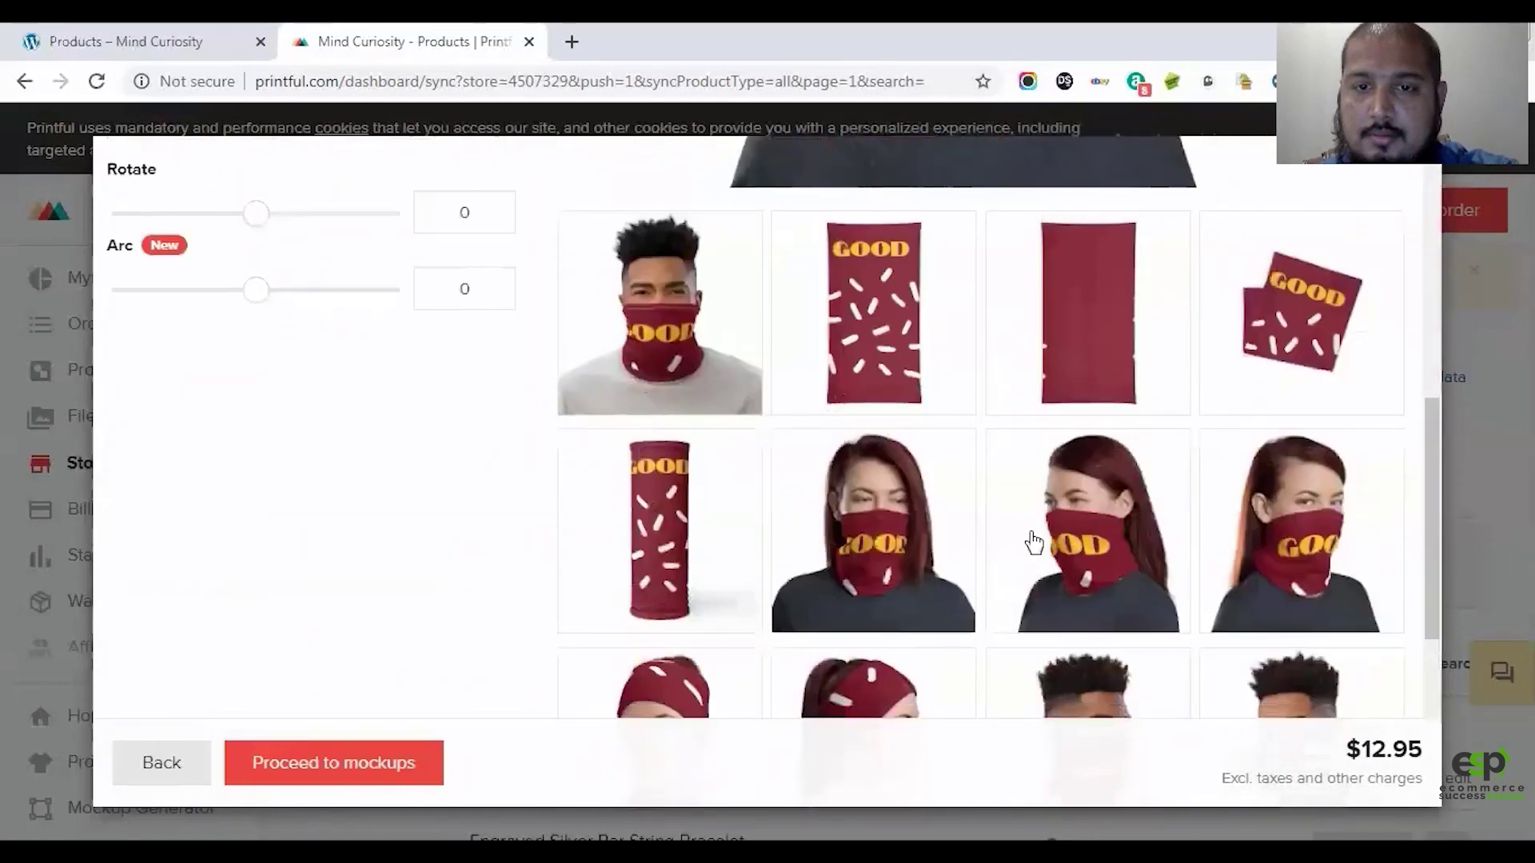
{"action": "scroll", "coordinate": [901, 637], "scroll_direction": "up", "scroll_amount": 1}
{"action": "scroll", "coordinate": [943, 616], "scroll_direction": "up", "scroll_amount": 5}
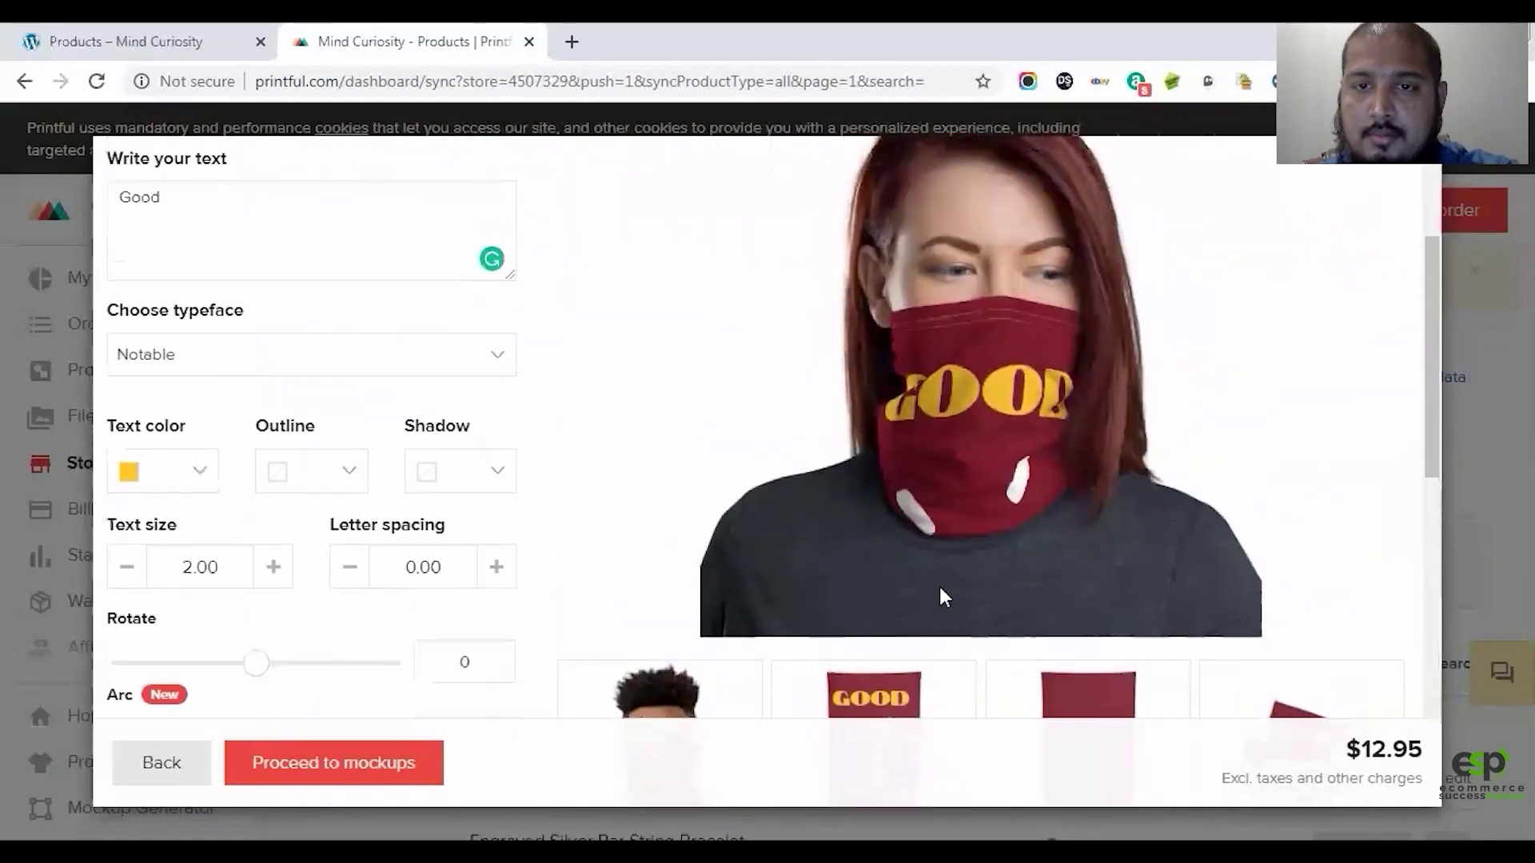
{"action": "scroll", "coordinate": [918, 506], "scroll_direction": "down", "scroll_amount": 4}
{"action": "scroll", "coordinate": [907, 465], "scroll_direction": "down", "scroll_amount": 4}
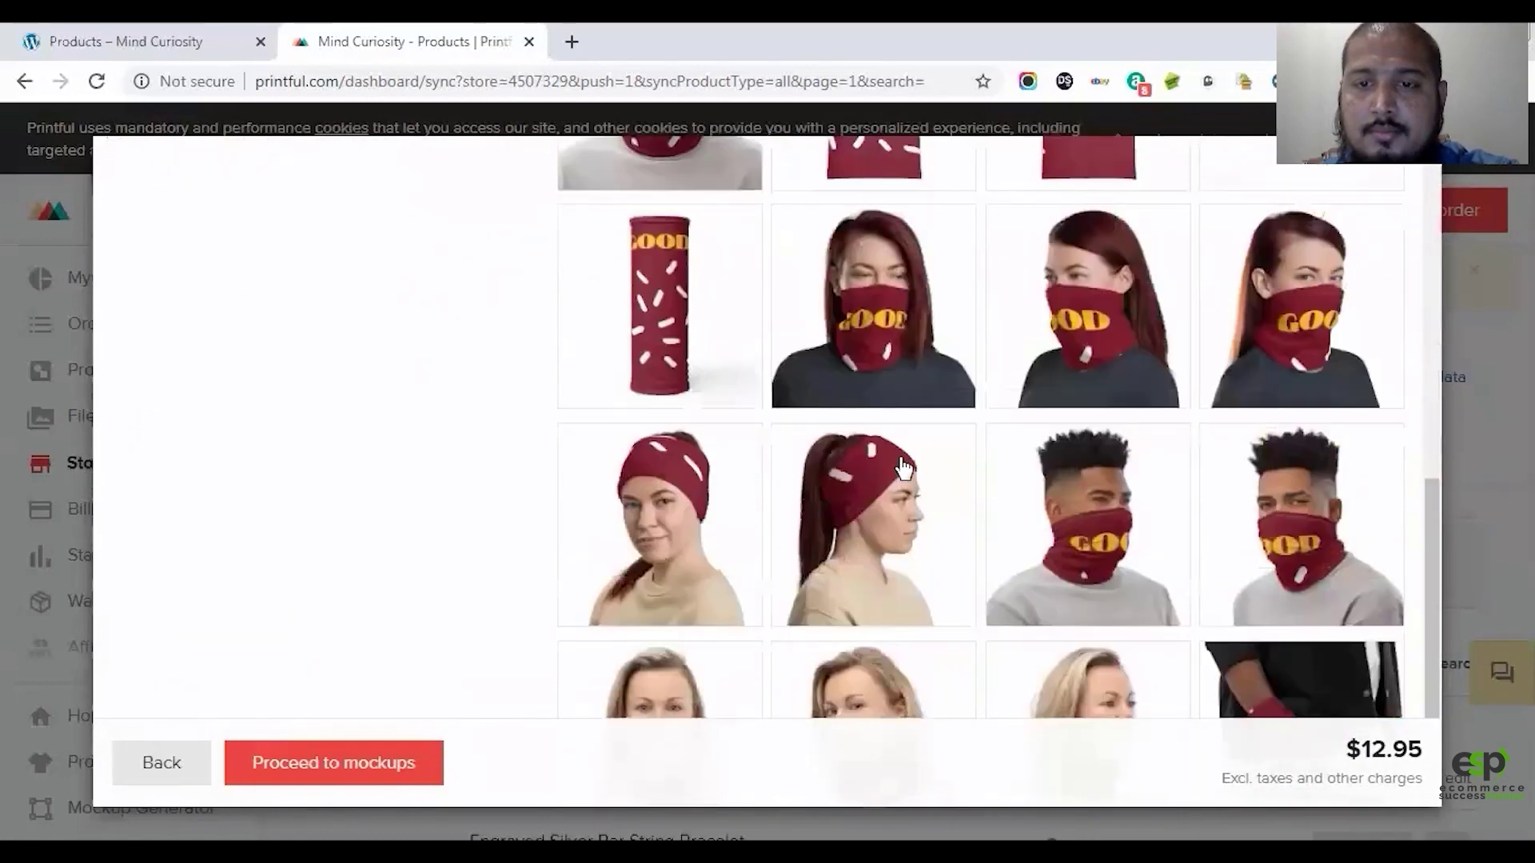
{"action": "scroll", "coordinate": [842, 507], "scroll_direction": "down", "scroll_amount": 3}
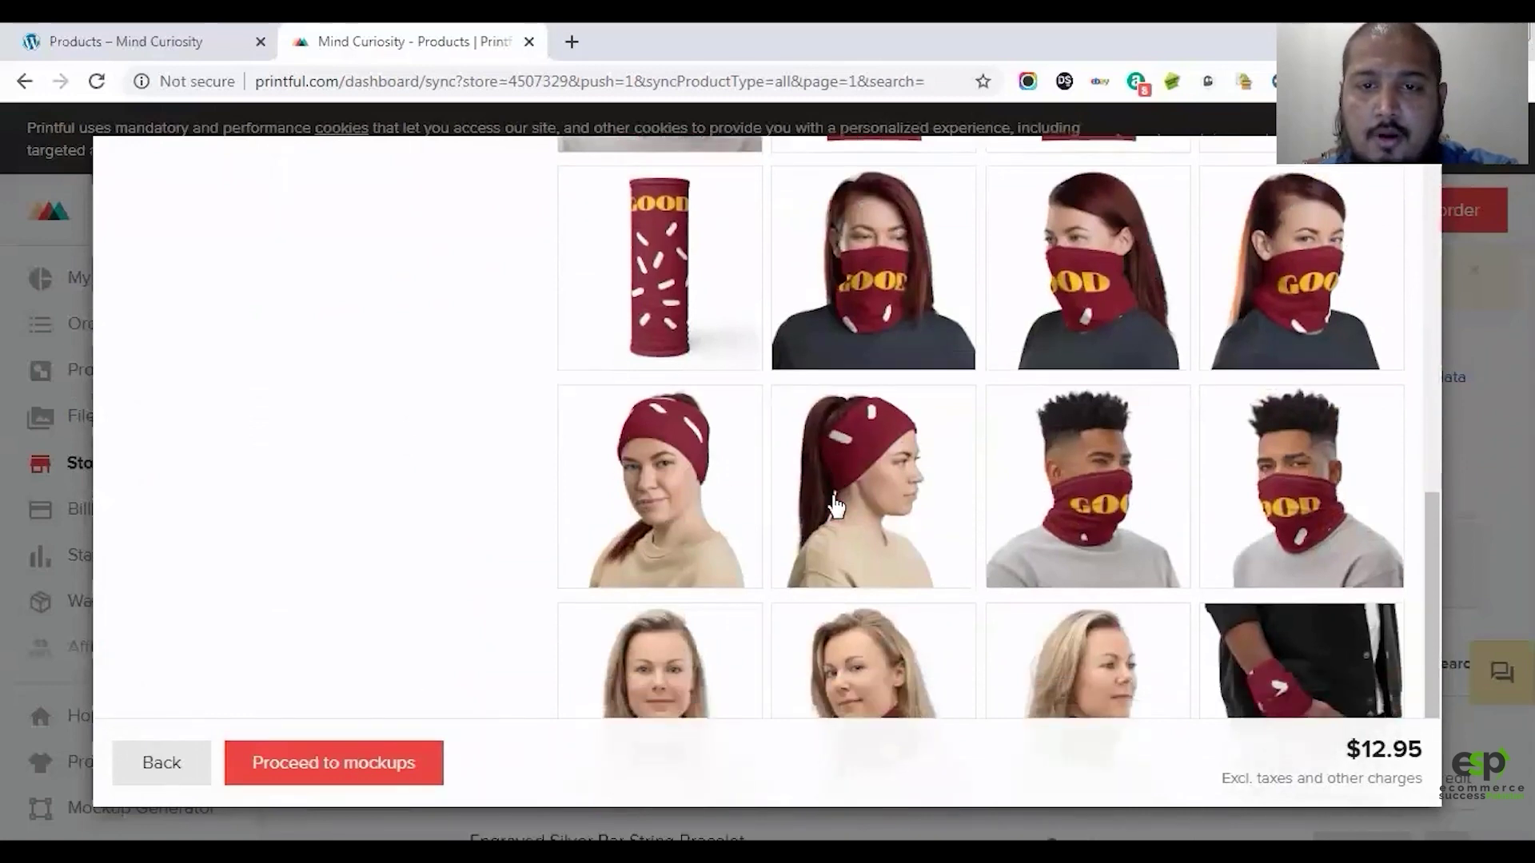
Step: Proceed to mockup image selection and review the preselected Men's 5 mockups
{"action": "left_click", "coordinate": [383, 761]}
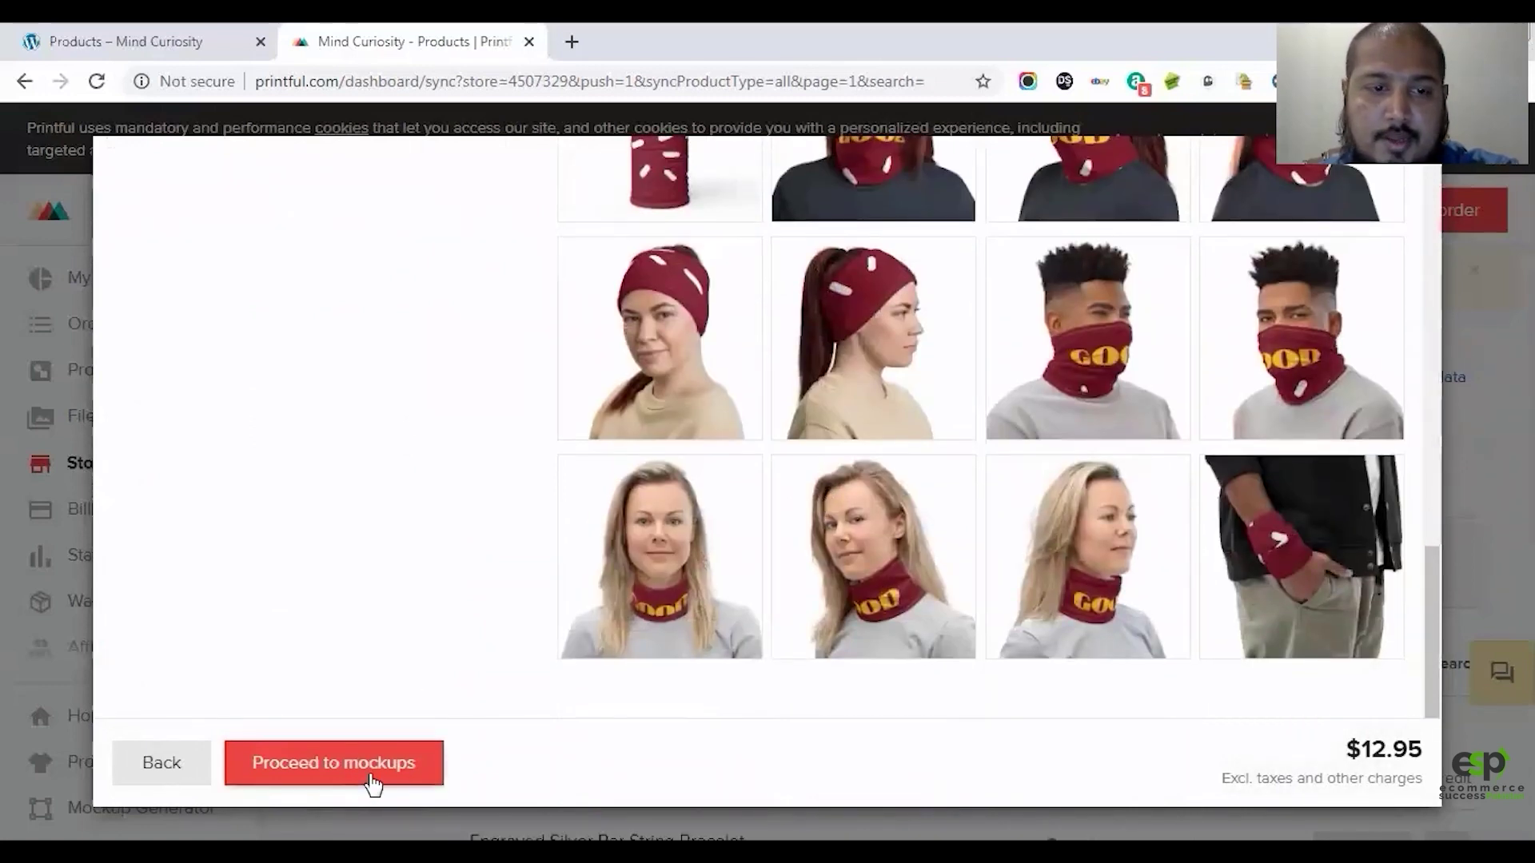
{"action": "scroll", "coordinate": [619, 541], "scroll_direction": "up", "scroll_amount": 8}
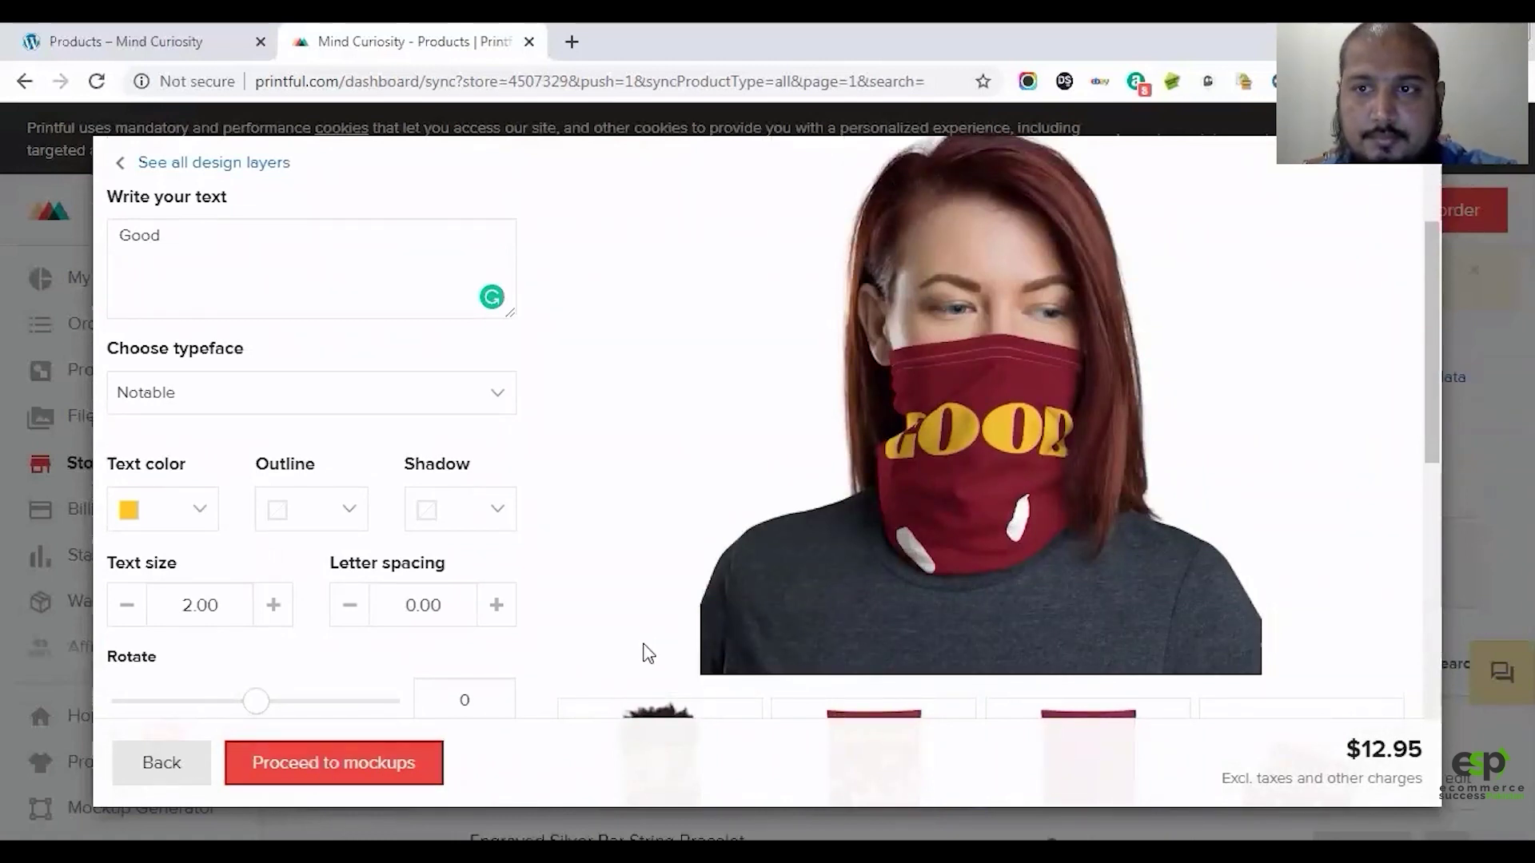
{"action": "scroll", "coordinate": [647, 645], "scroll_direction": "down", "scroll_amount": 3}
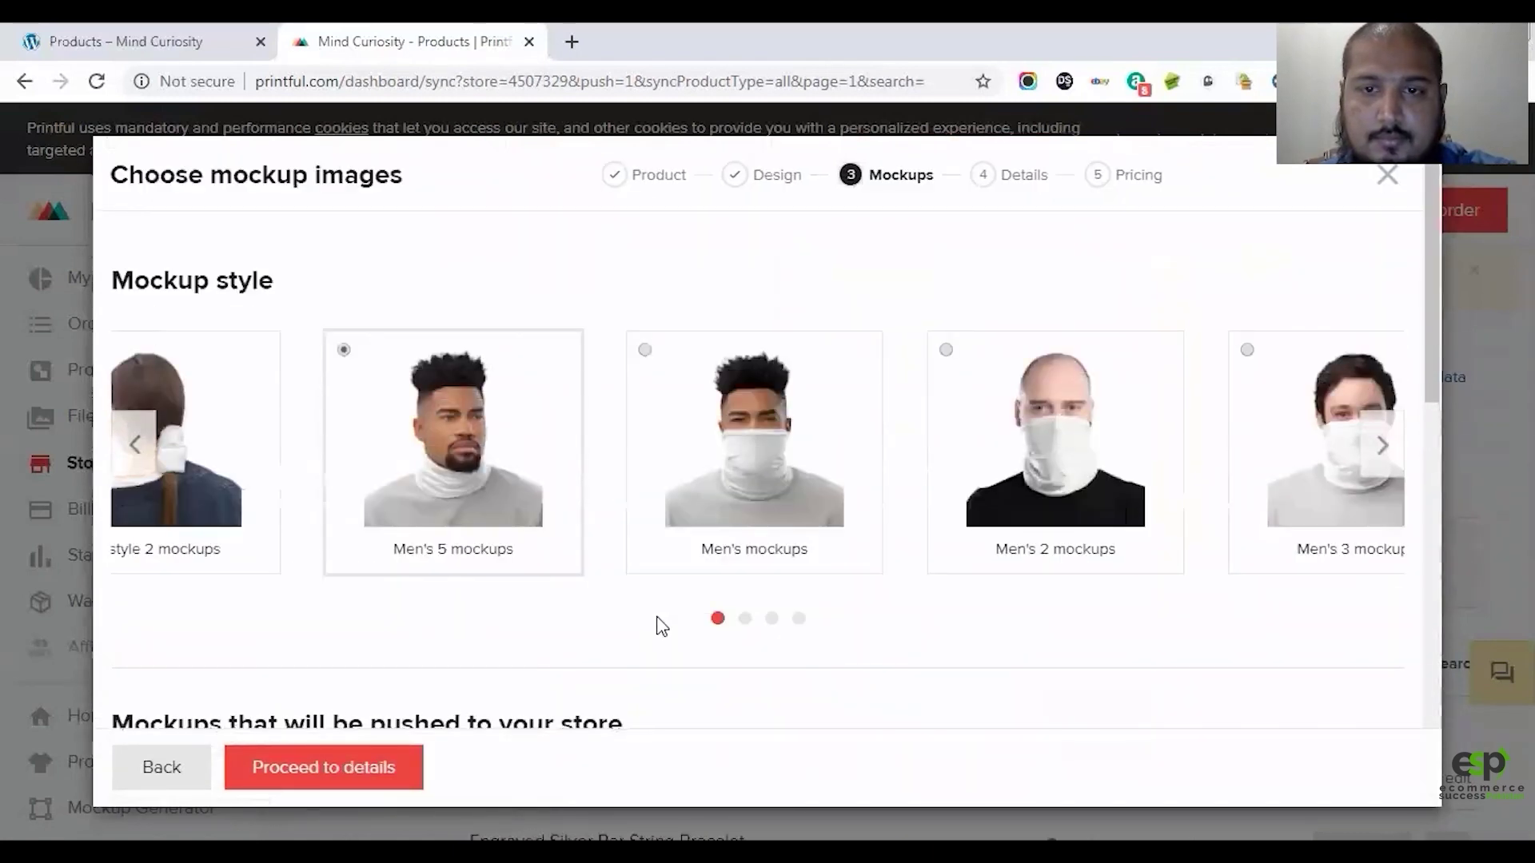
{"action": "scroll", "coordinate": [707, 649], "scroll_direction": "down", "scroll_amount": 10}
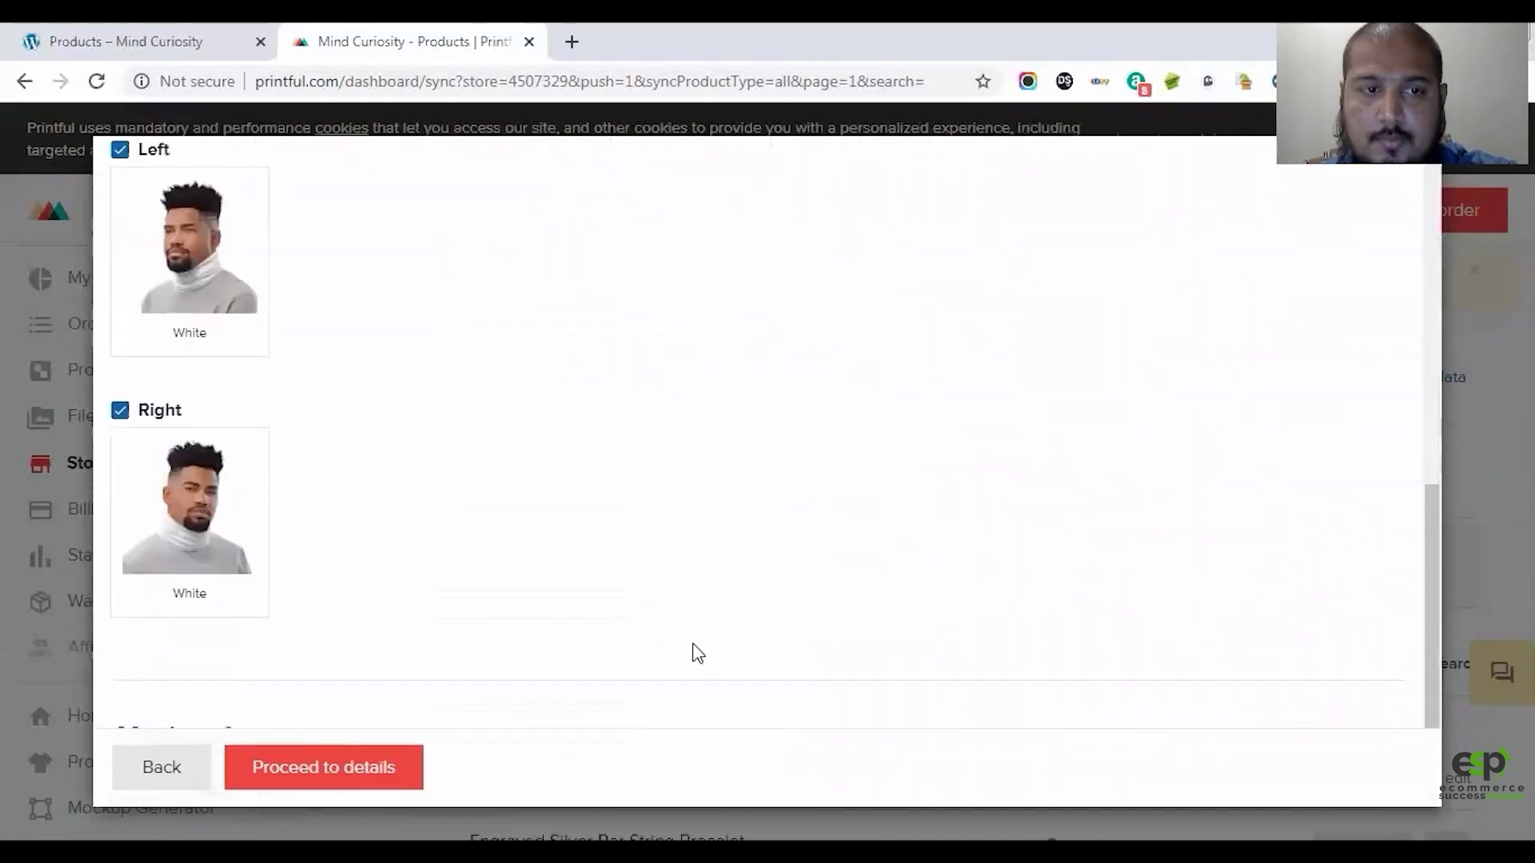
{"action": "scroll", "coordinate": [702, 644], "scroll_direction": "down", "scroll_amount": 2}
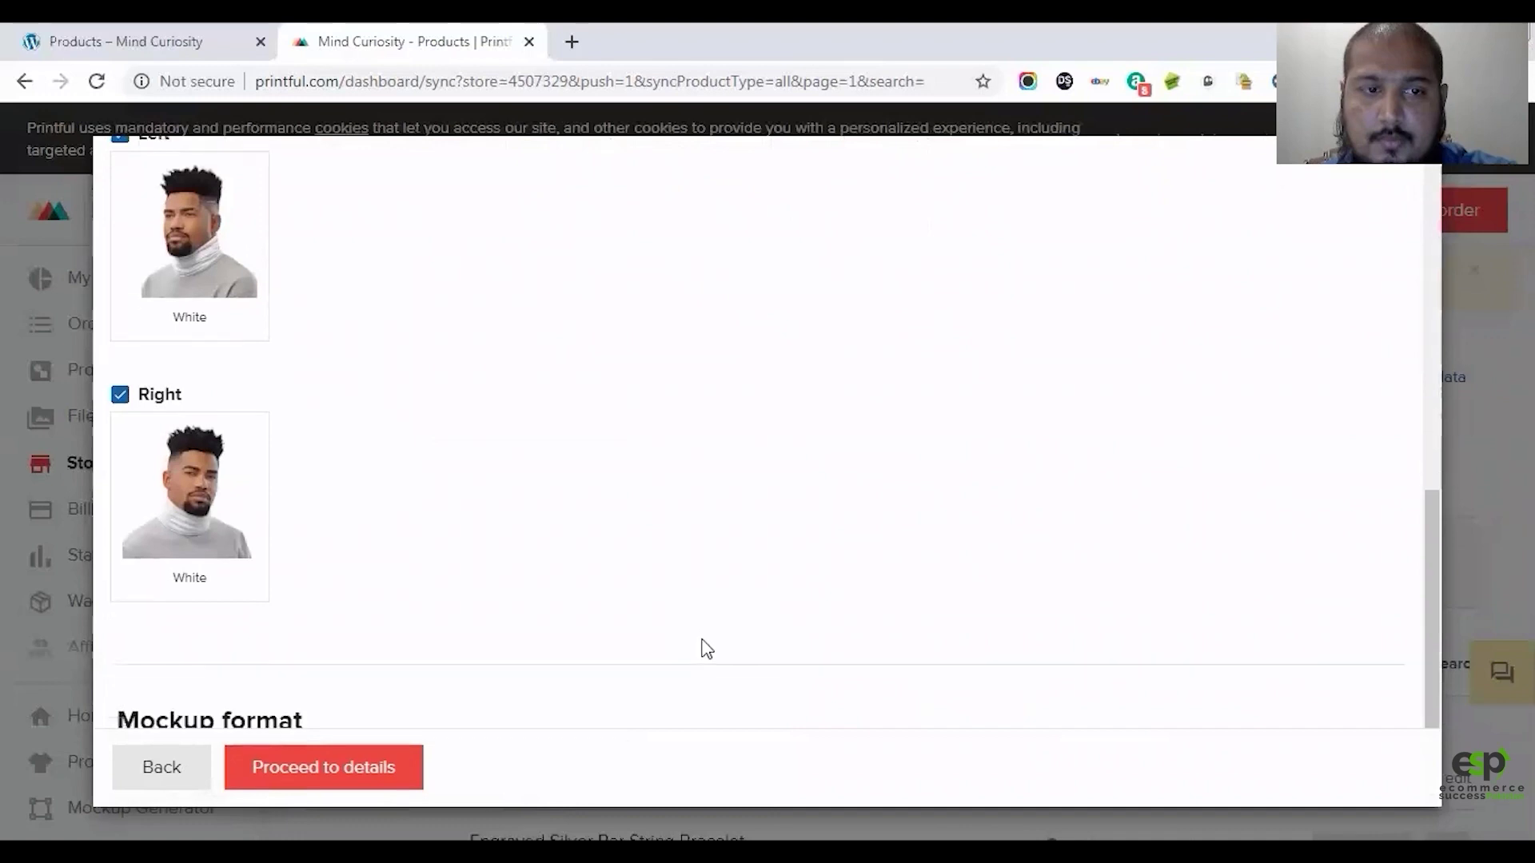
{"action": "scroll", "coordinate": [712, 623], "scroll_direction": "up", "scroll_amount": 10}
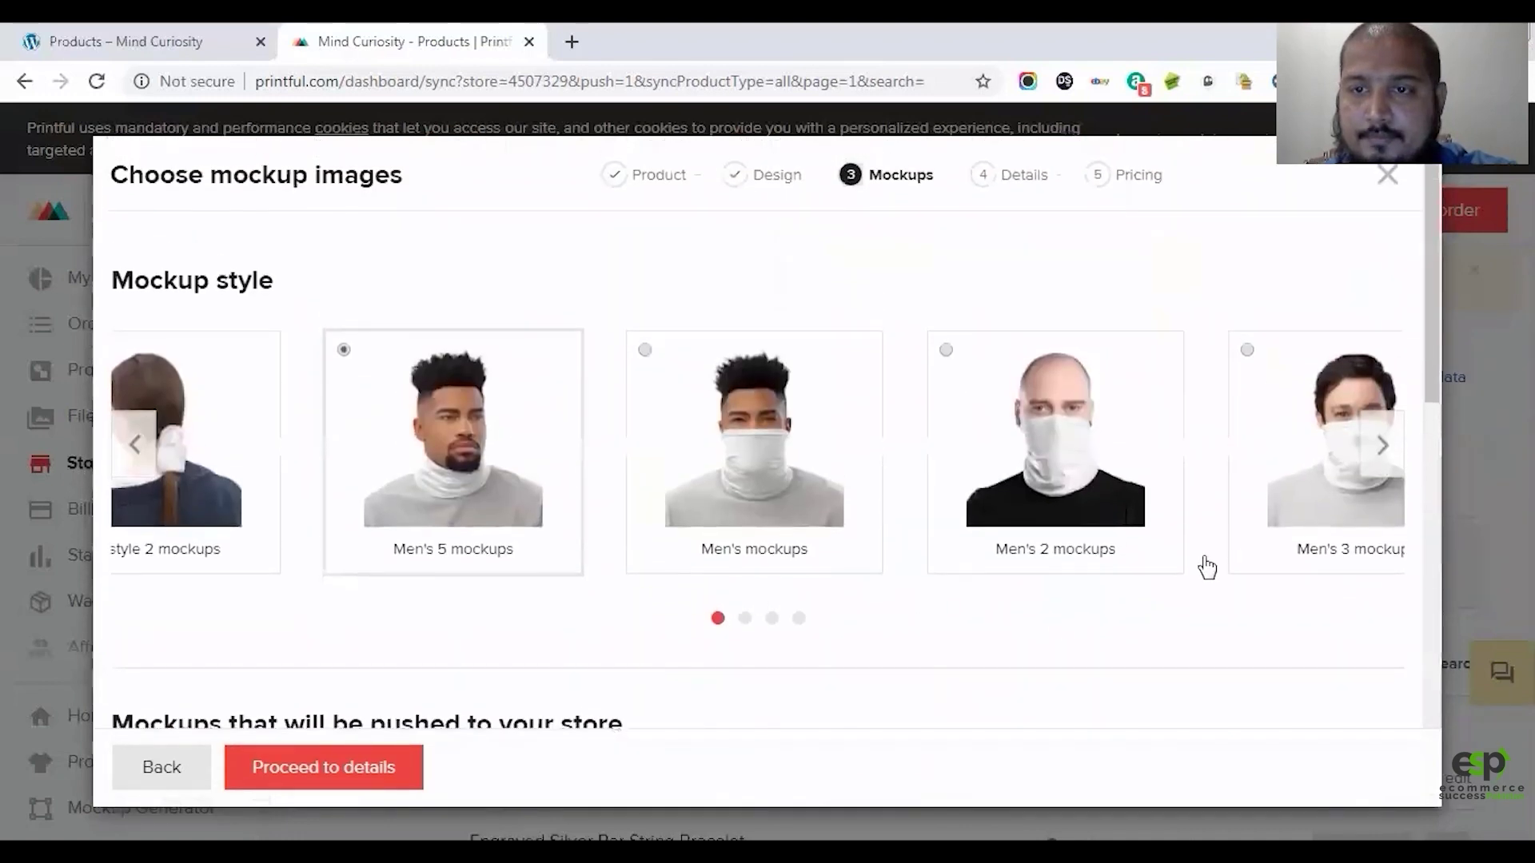
Step: Choose the Women's mockups style and browse the other available mockup styles
{"action": "left_click", "coordinate": [1379, 454]}
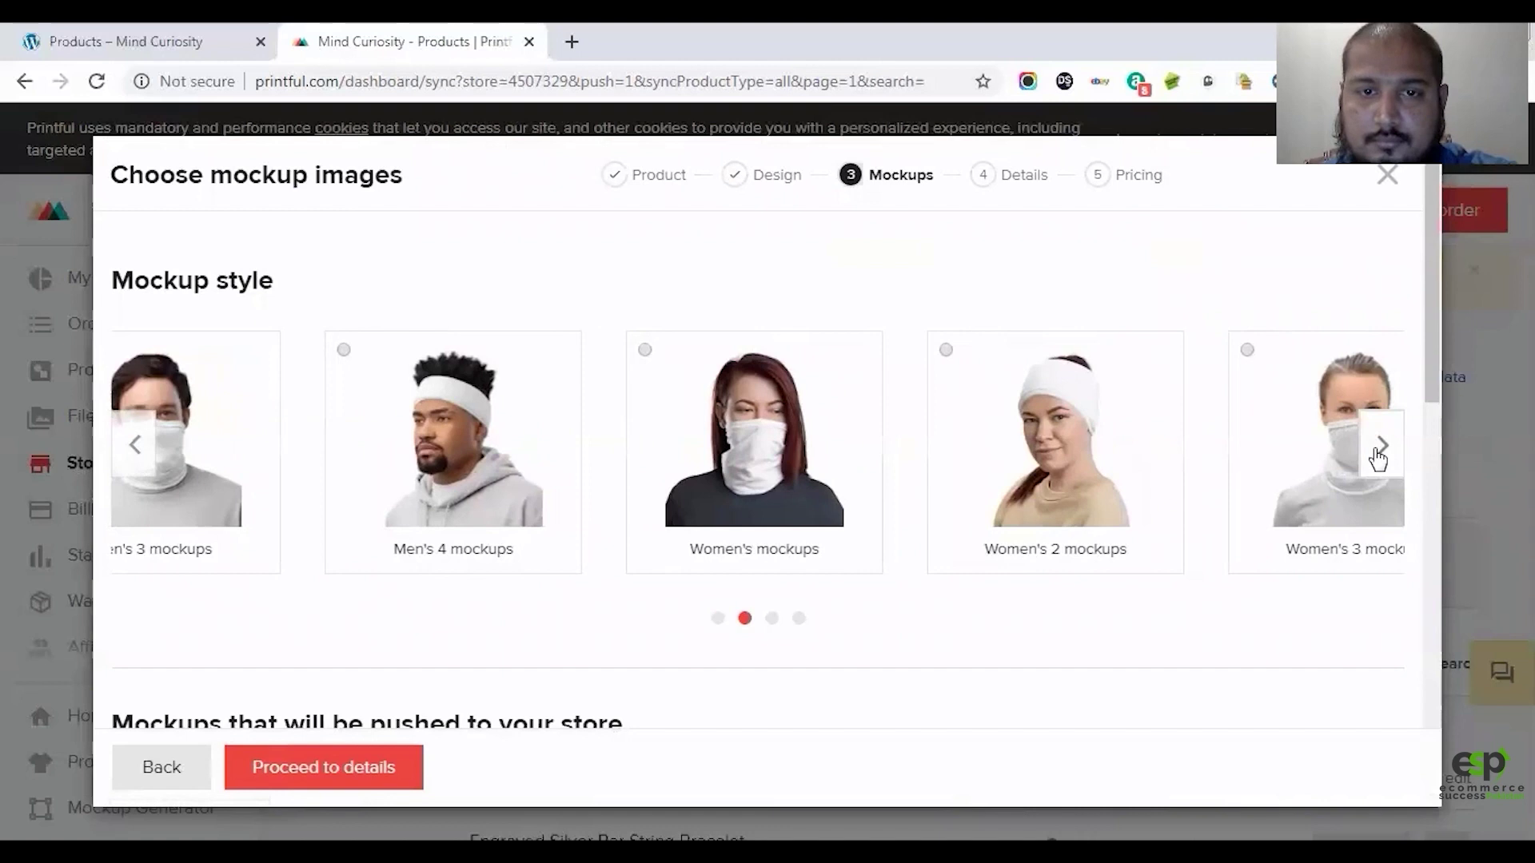
{"action": "left_click", "coordinate": [764, 483]}
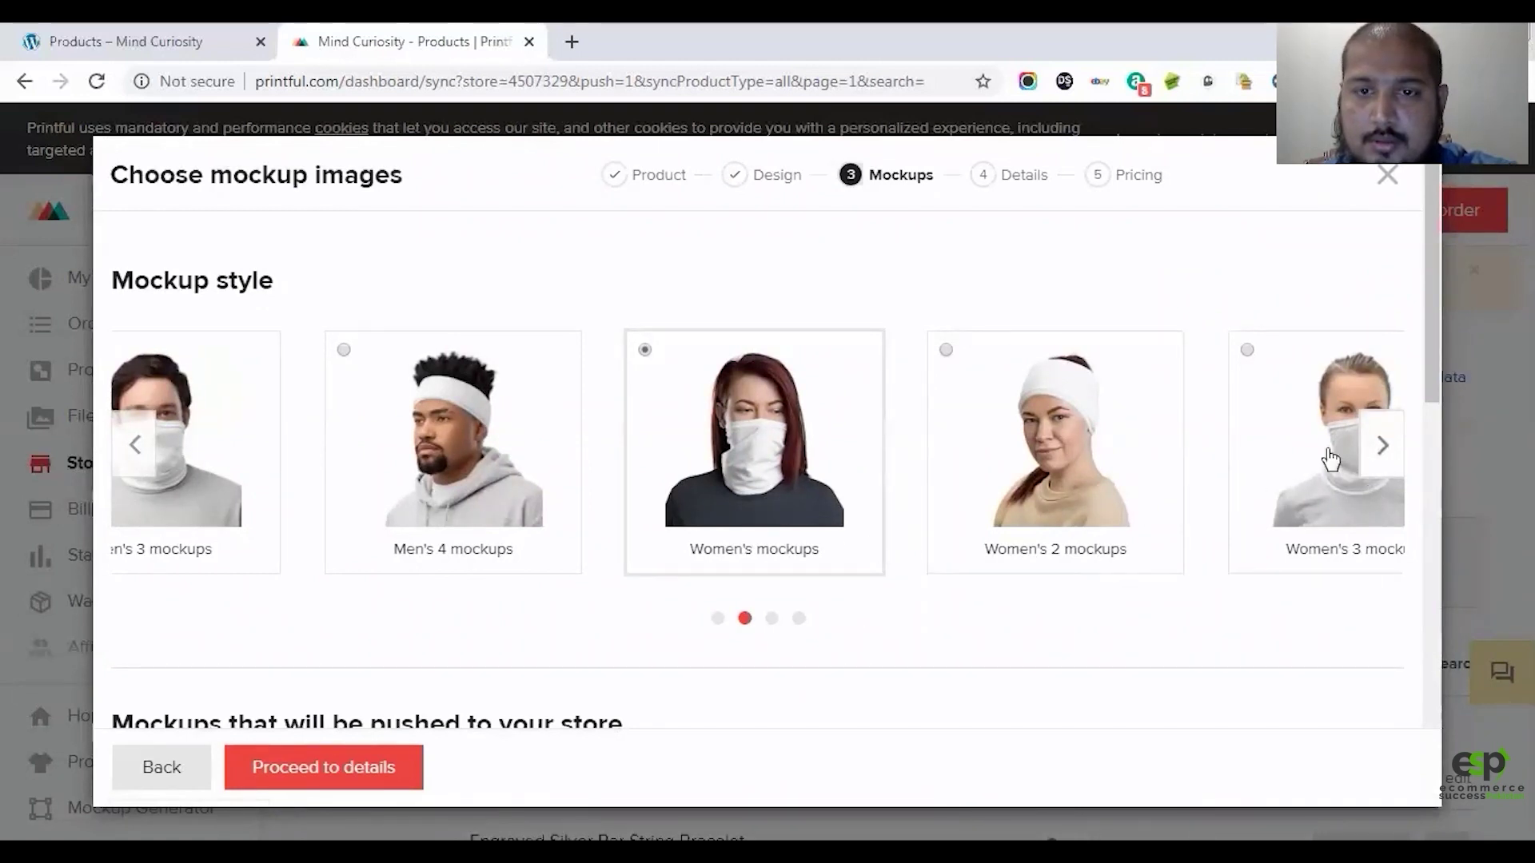
{"action": "left_click_drag", "start_coordinate": [1034, 501], "coordinate": [298, 561]}
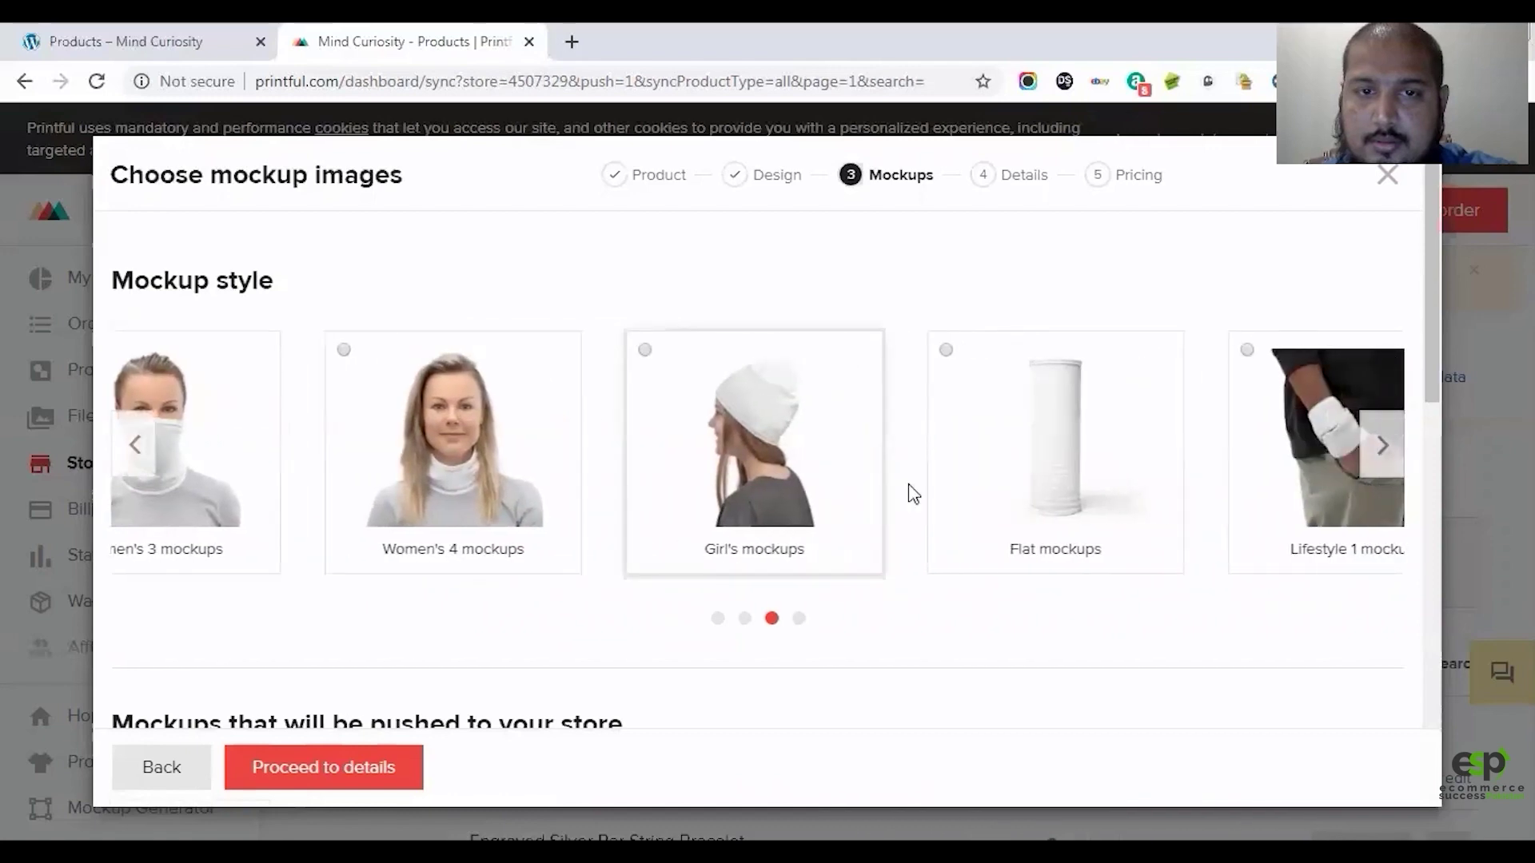
{"action": "left_click_drag", "start_coordinate": [983, 486], "coordinate": [77, 512]}
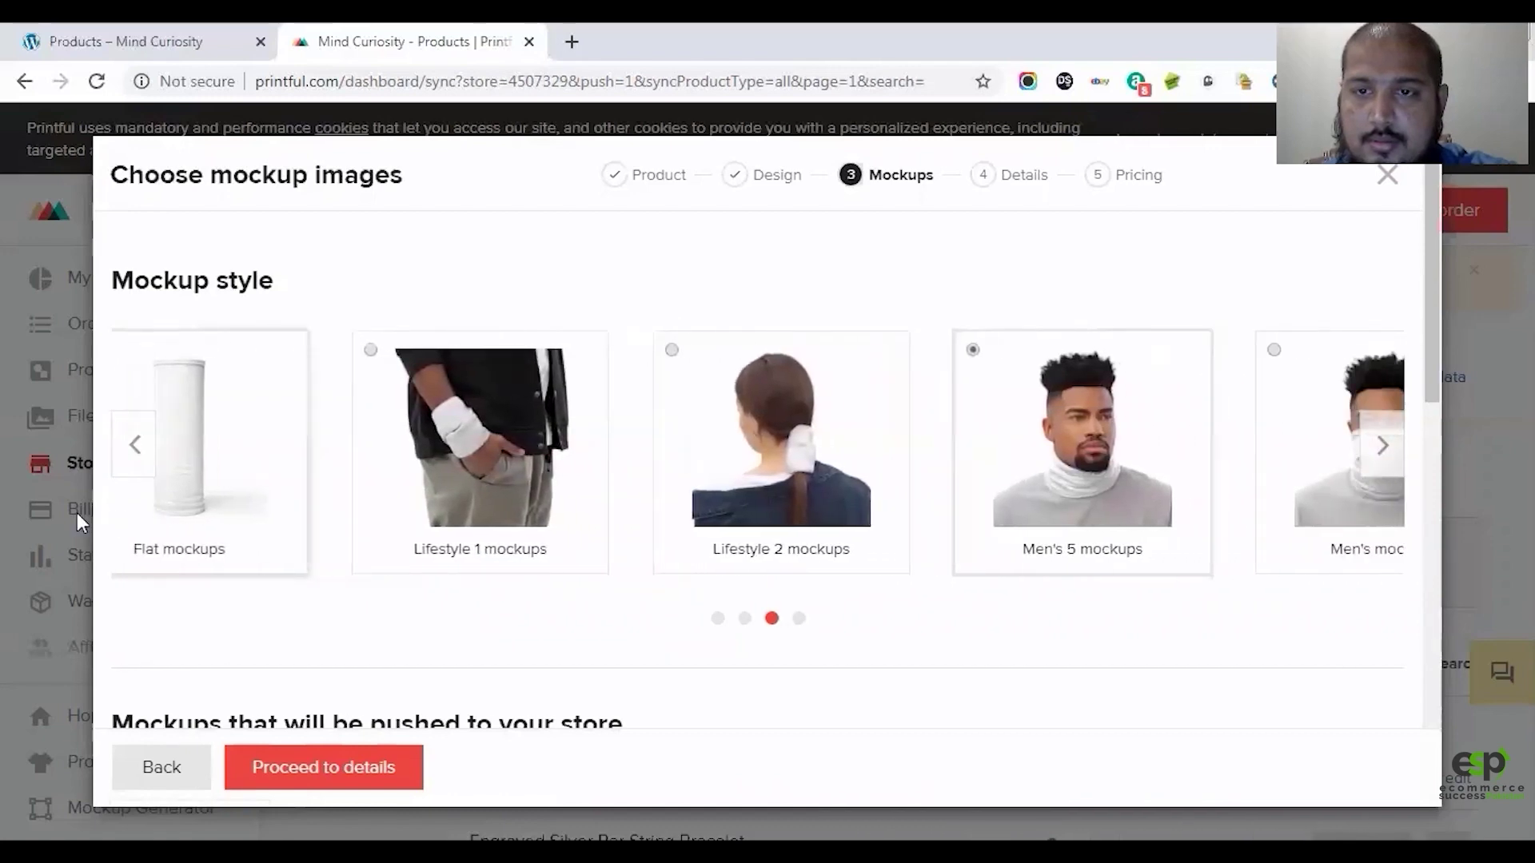
Step: Review the women's Front, Left and Right mockups and the mockup format, keeping JPG, and proceed to the product details
{"action": "scroll", "coordinate": [726, 637], "scroll_direction": "down", "scroll_amount": 4}
{"action": "scroll", "coordinate": [732, 627], "scroll_direction": "down", "scroll_amount": 4}
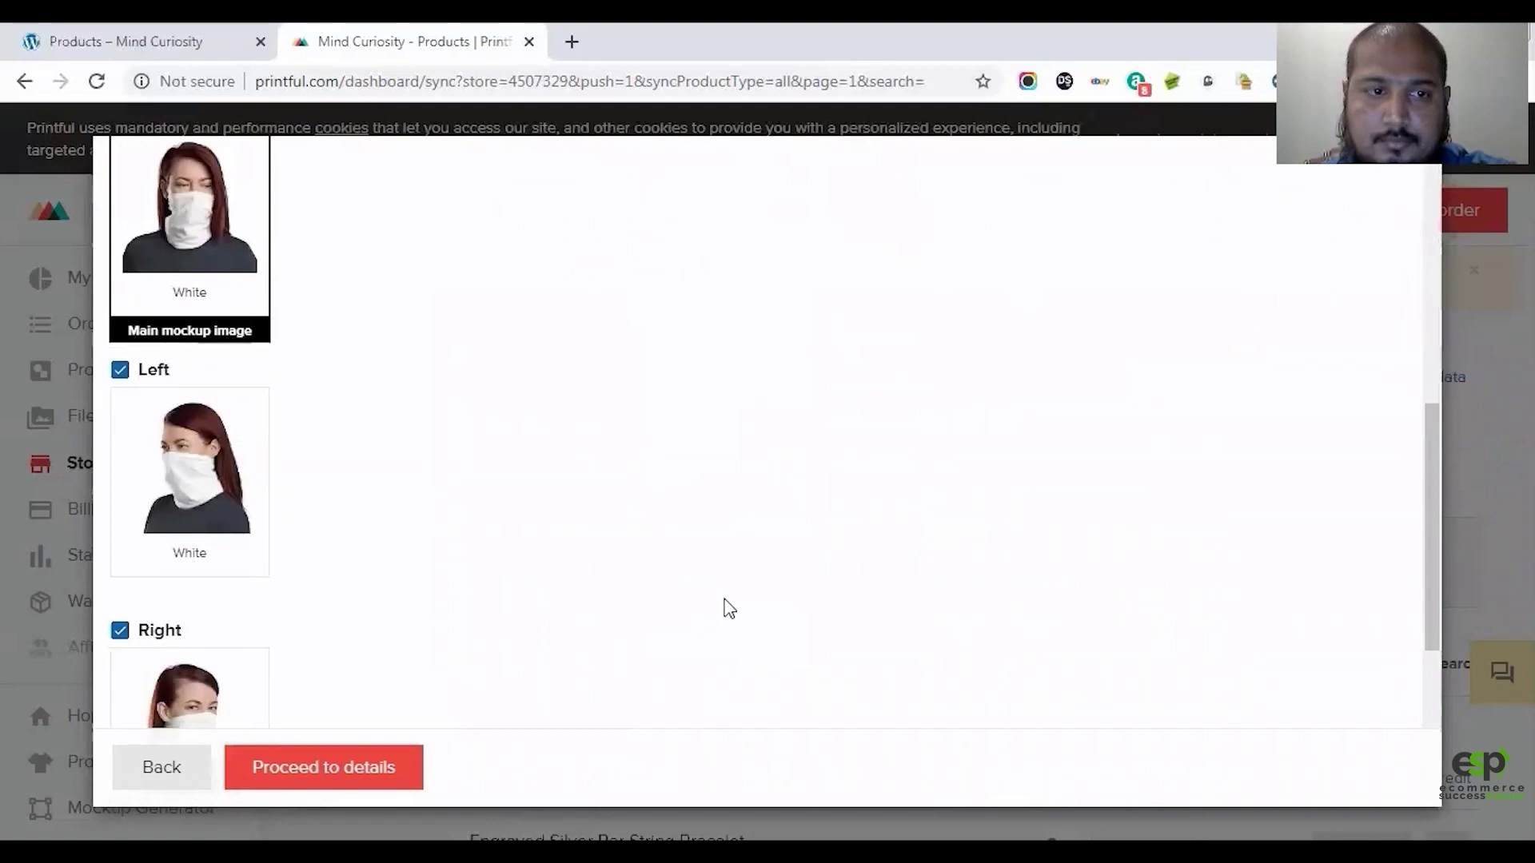
{"action": "scroll", "coordinate": [727, 608], "scroll_direction": "down", "scroll_amount": 5}
{"action": "scroll", "coordinate": [727, 605], "scroll_direction": "up", "scroll_amount": 5}
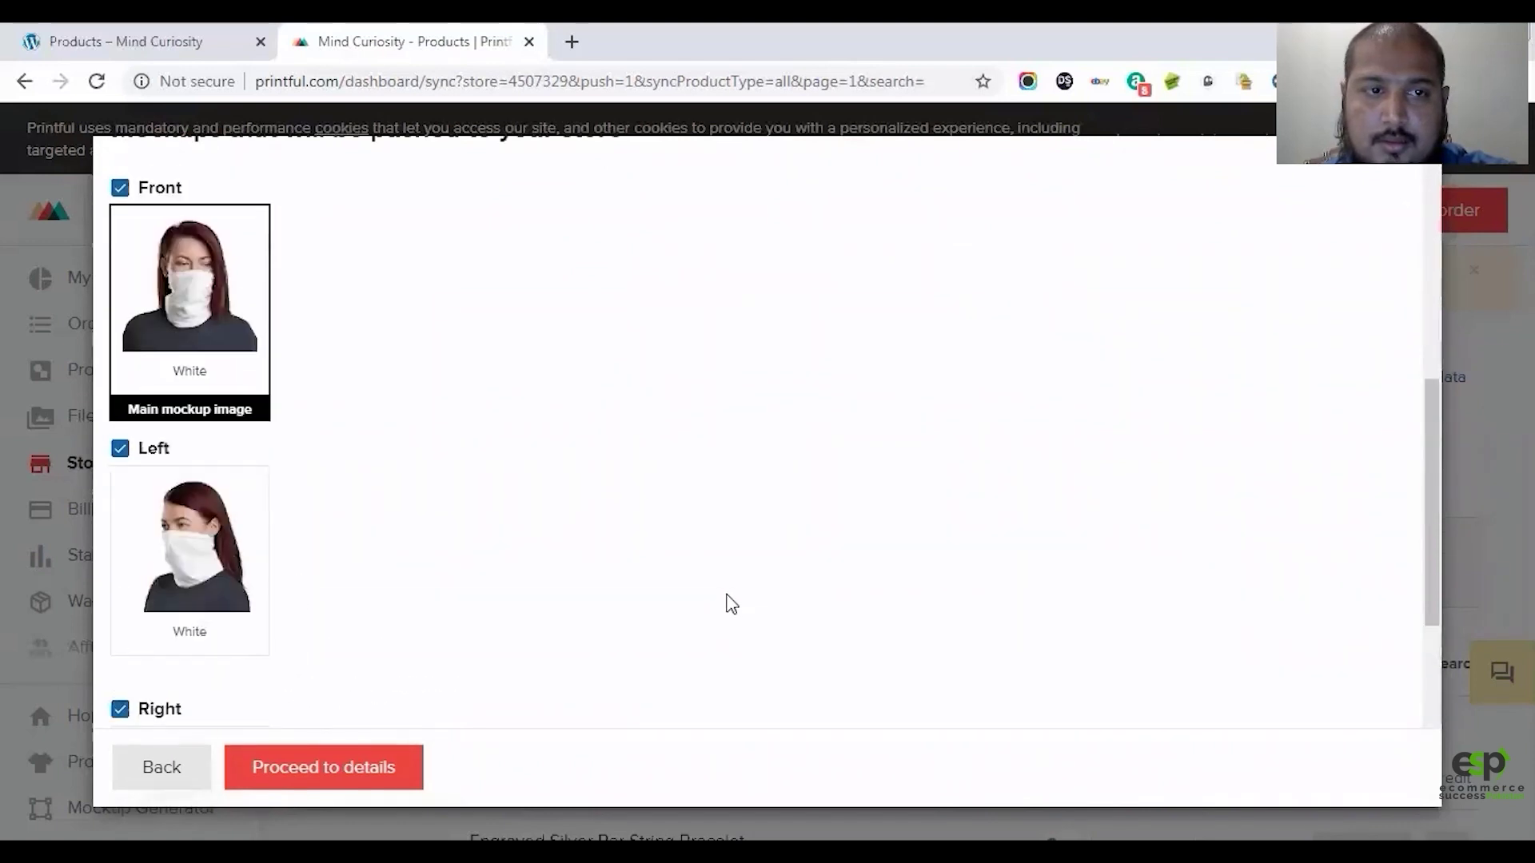
{"action": "scroll", "coordinate": [736, 597], "scroll_direction": "down", "scroll_amount": 5}
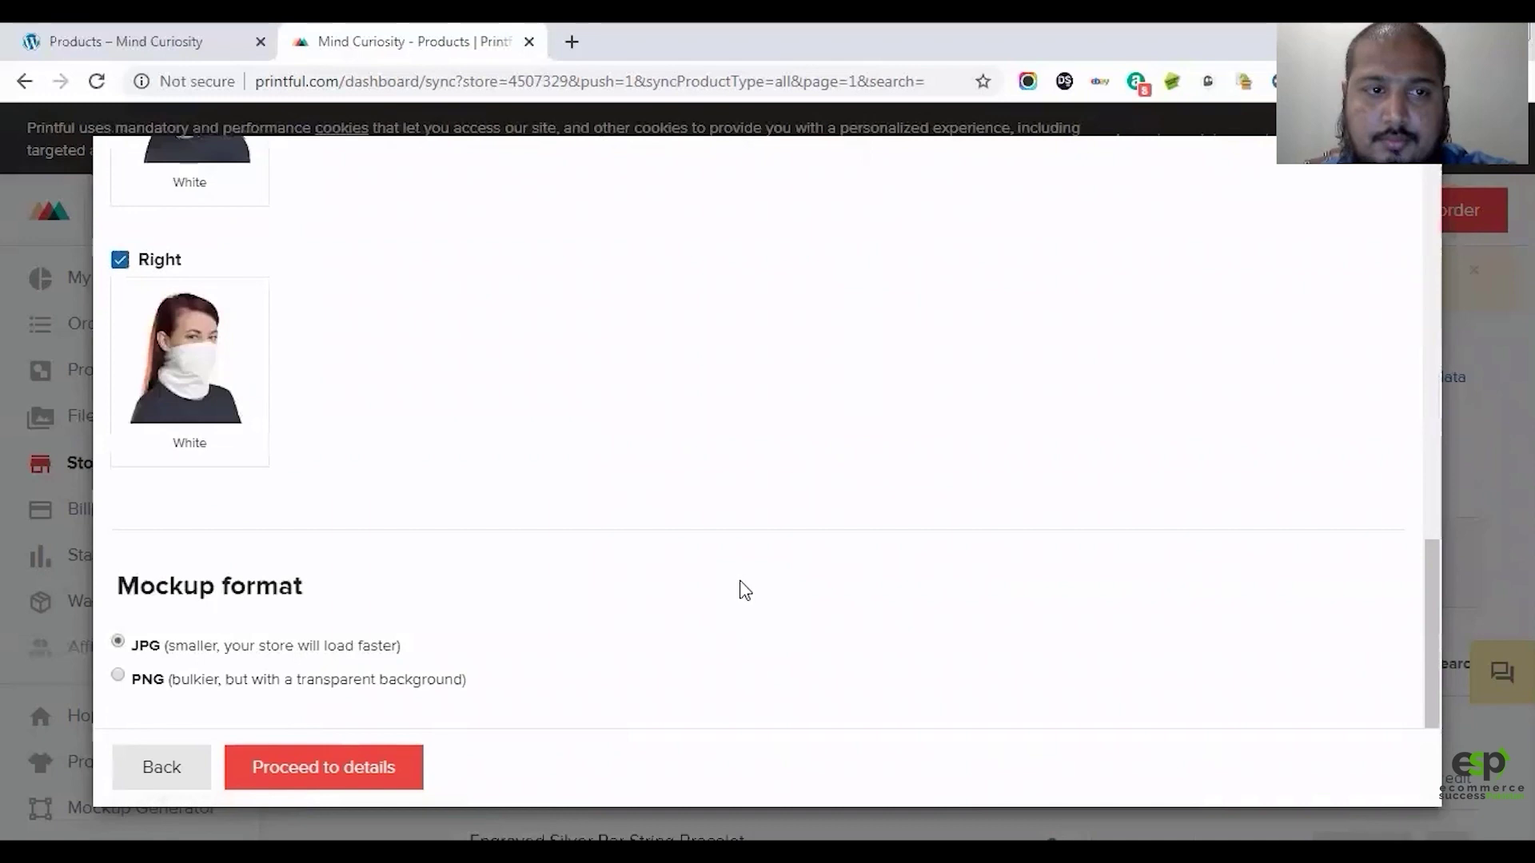
{"action": "left_click", "coordinate": [300, 781]}
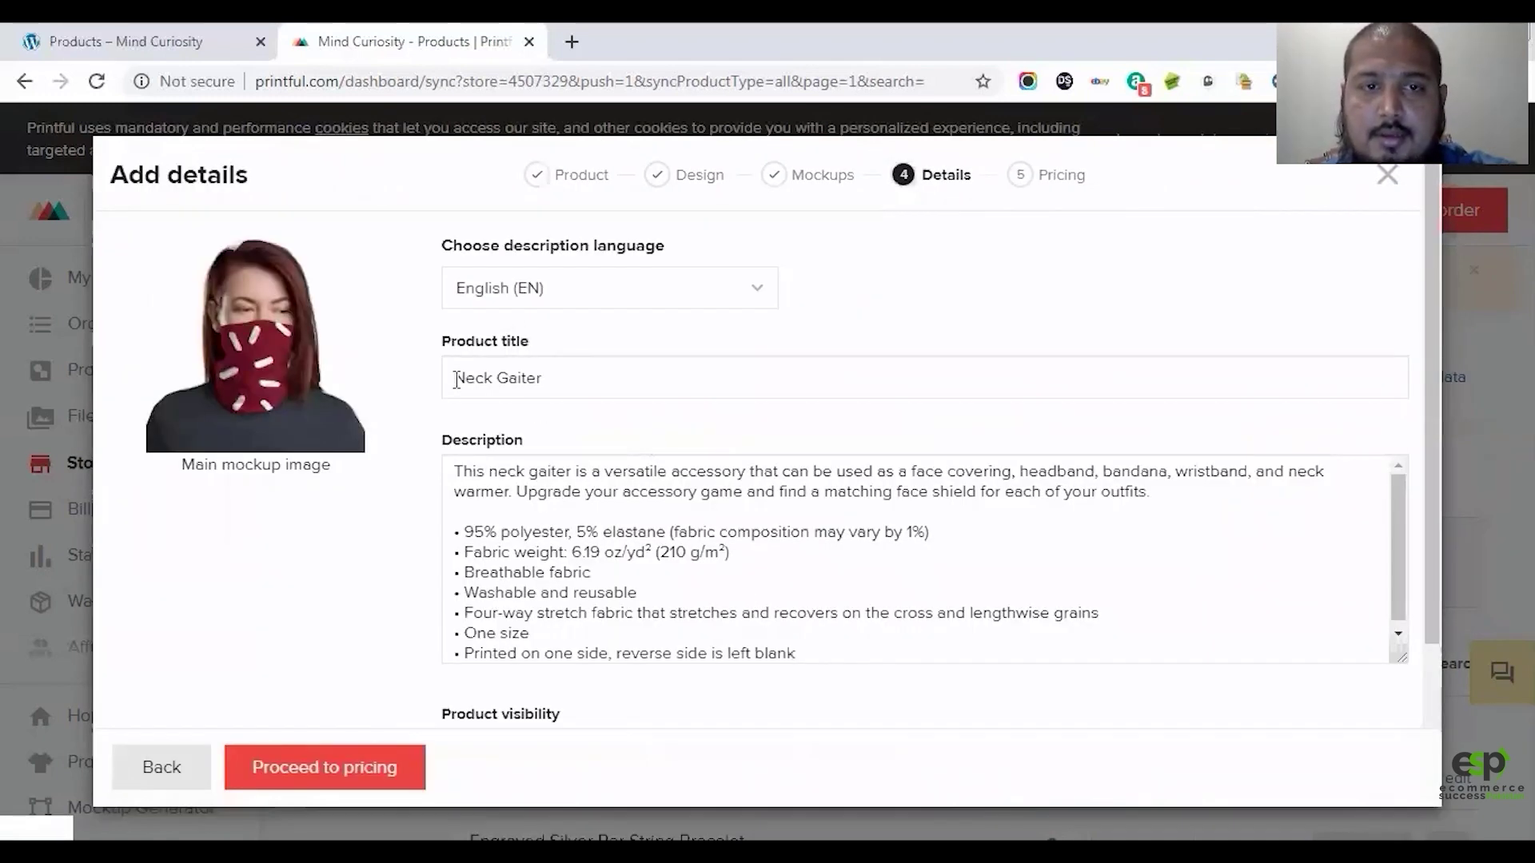
Step: Set the product title to "Neck Gaiter Mask" and look over the product description
{"action": "left_click", "coordinate": [454, 380]}
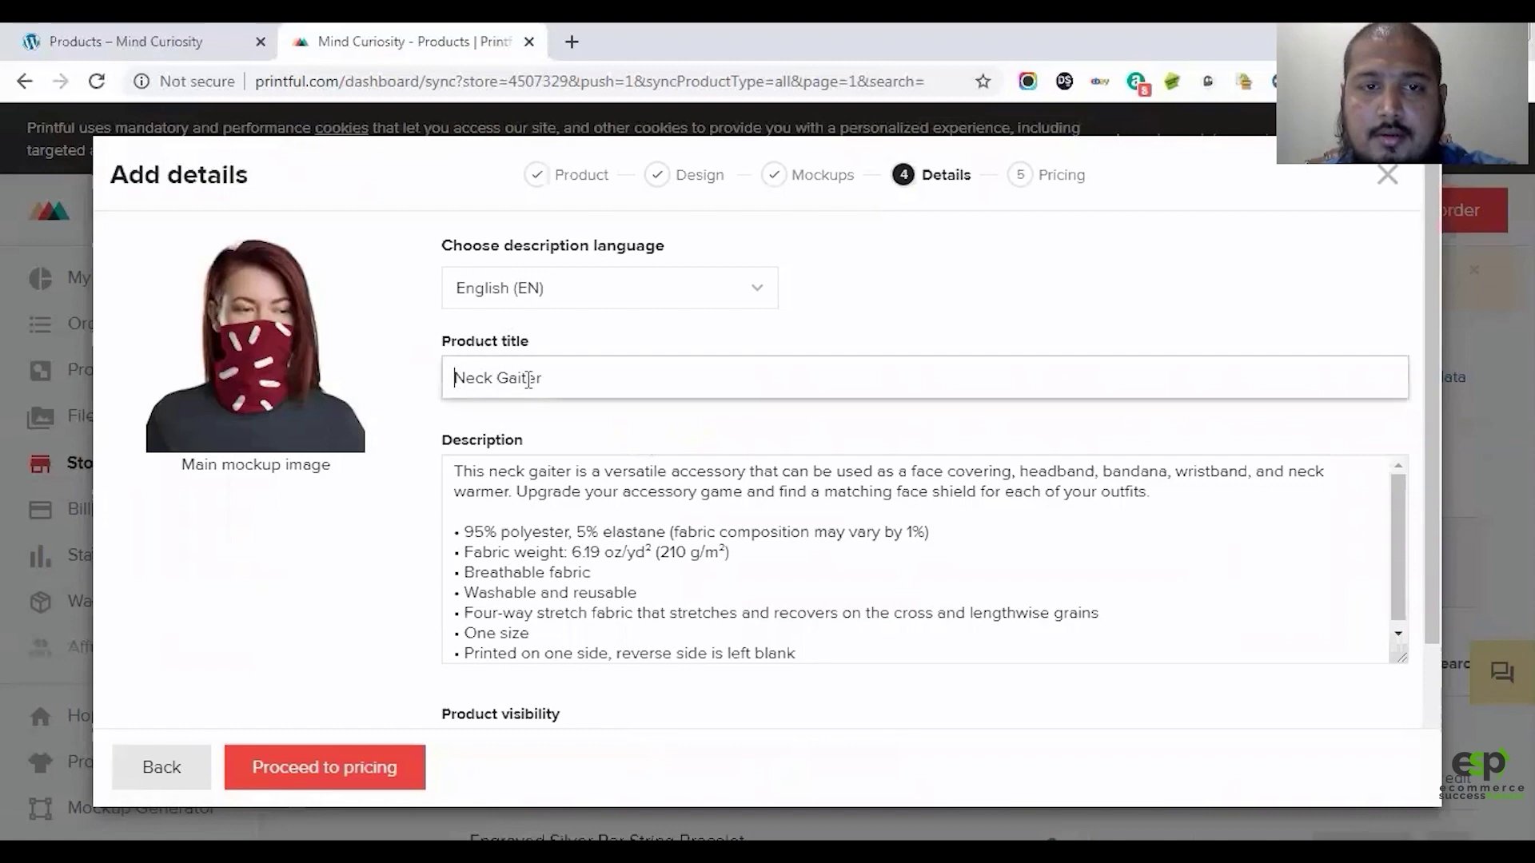
{"action": "left_click", "coordinate": [613, 551]}
{"action": "left_click", "coordinate": [615, 383]}
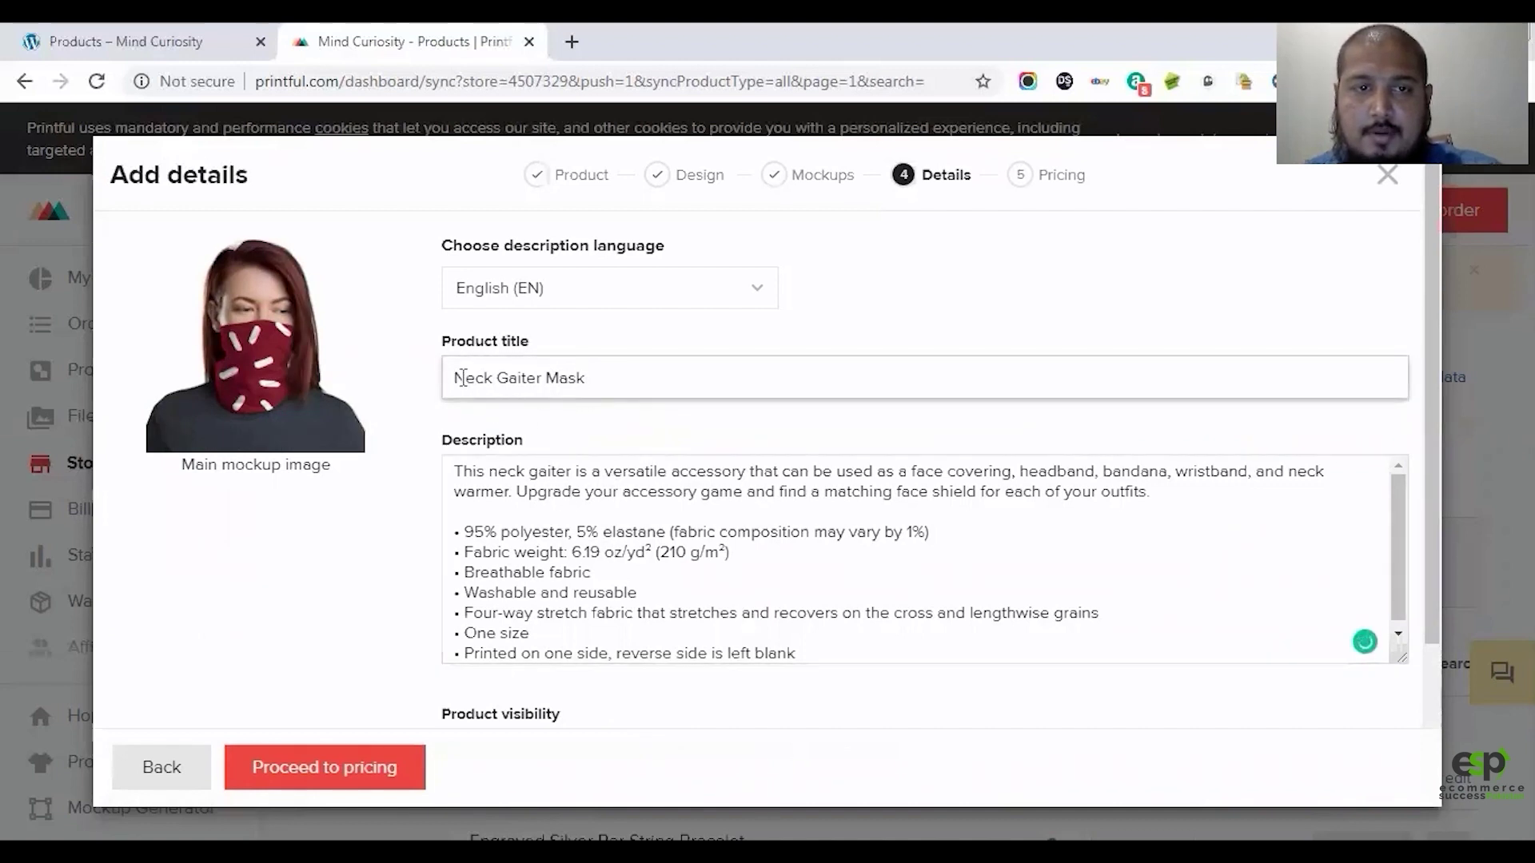
{"action": "left_click", "coordinate": [522, 379]}
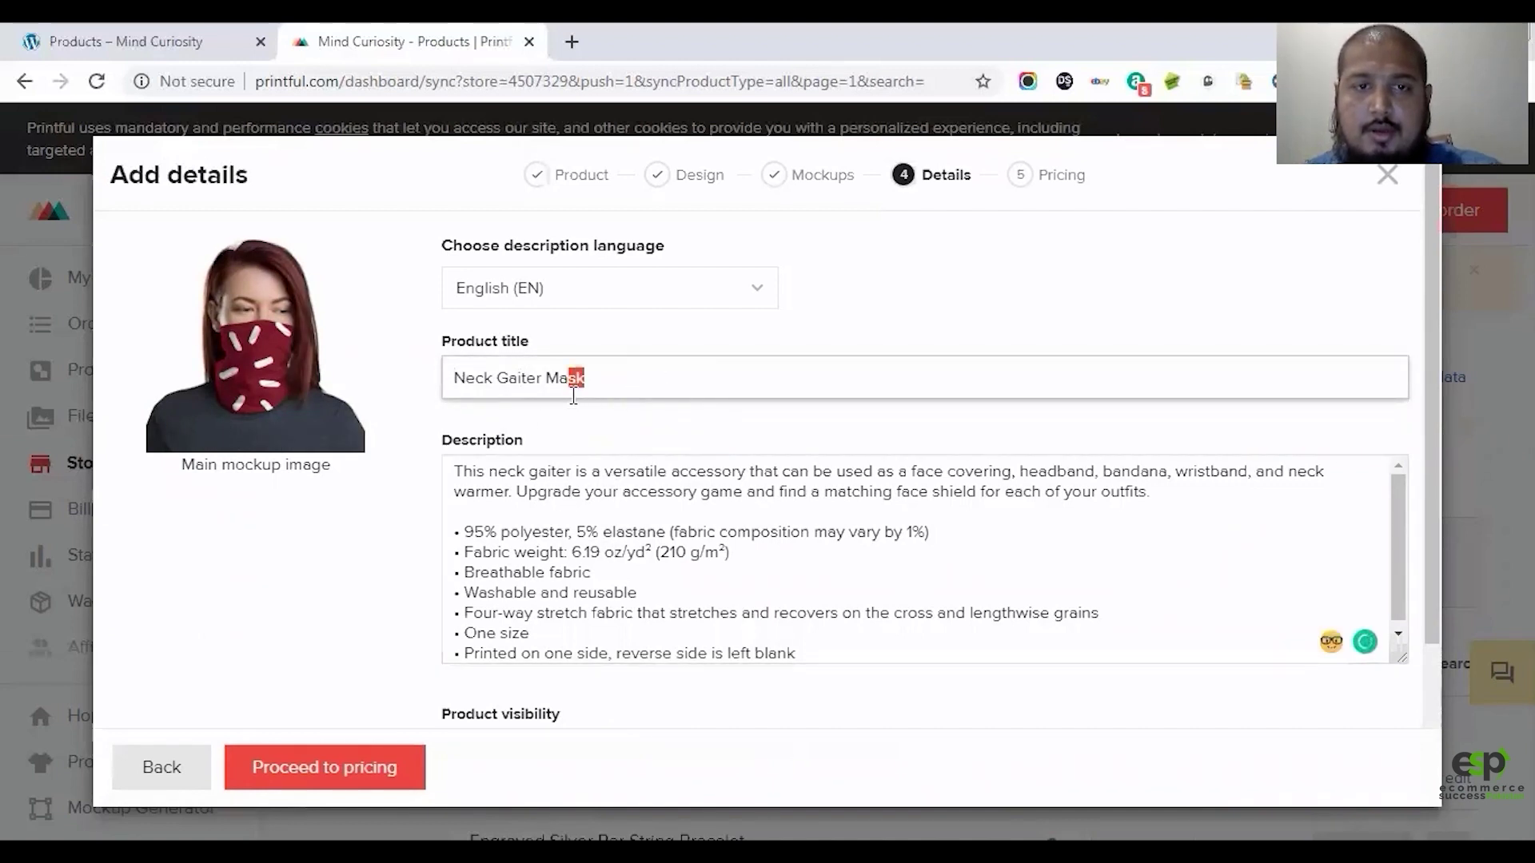
{"action": "left_click", "coordinate": [598, 391]}
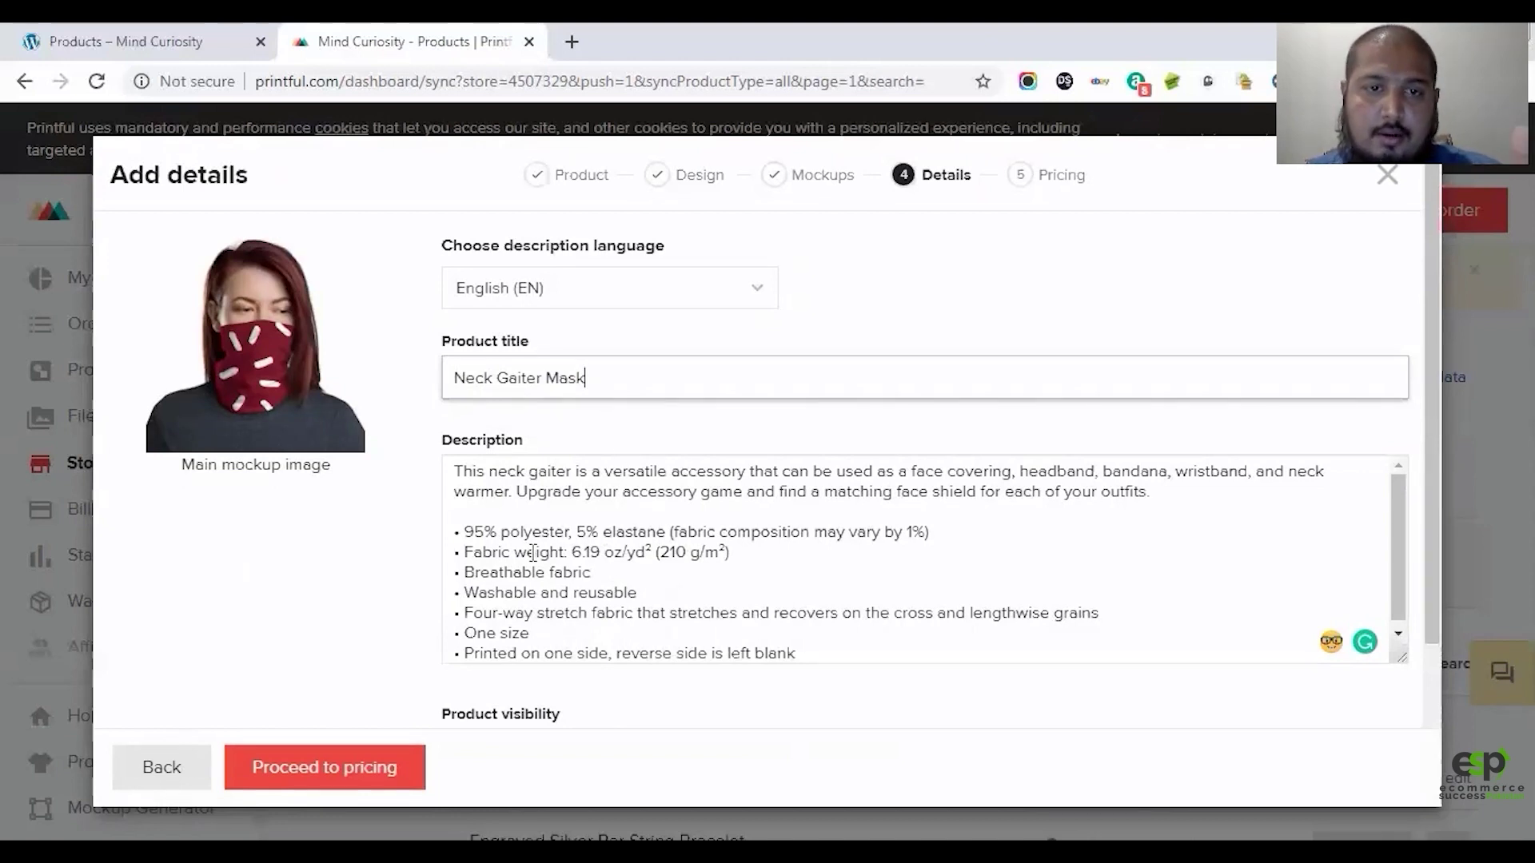
{"action": "scroll", "coordinate": [547, 525], "scroll_direction": "down", "scroll_amount": 1}
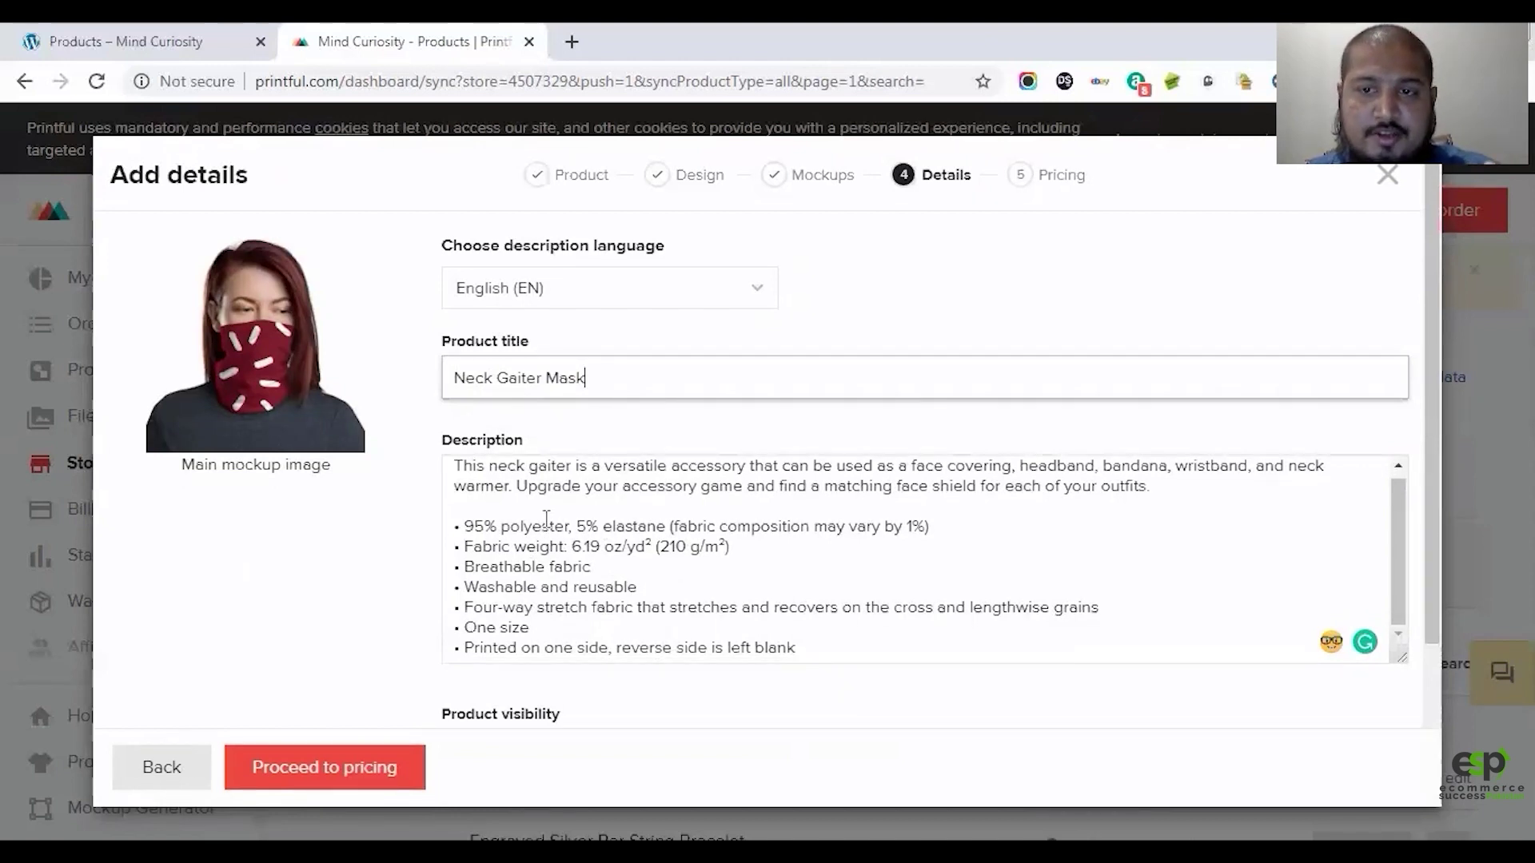
Step: Proceed to pricing, set the One size retail price to $25.99 and submit the product to the store
{"action": "left_click", "coordinate": [374, 769]}
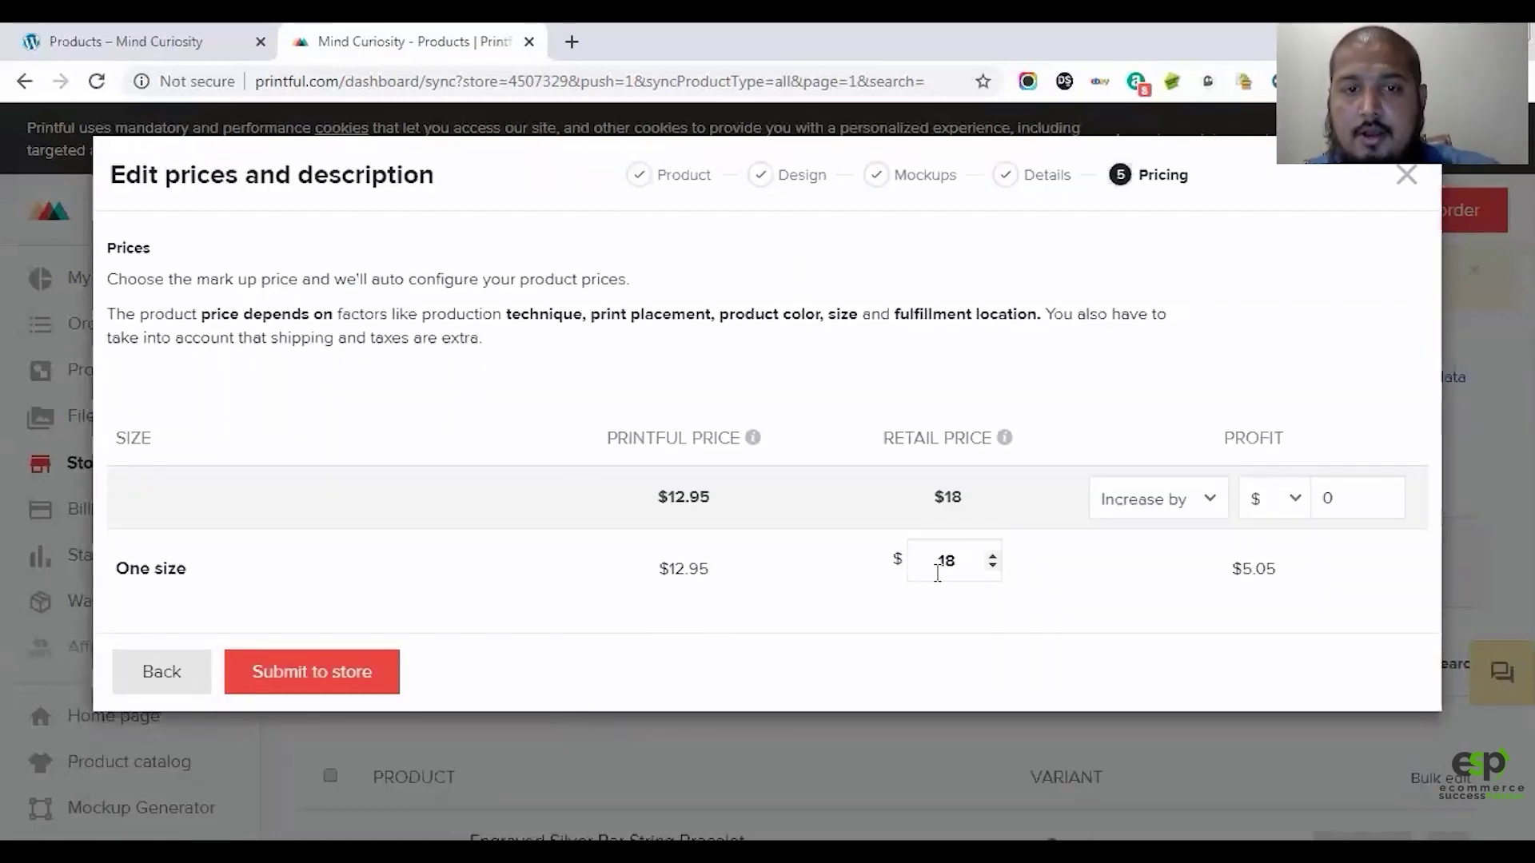
{"action": "left_click_drag", "start_coordinate": [962, 561], "coordinate": [896, 582]}
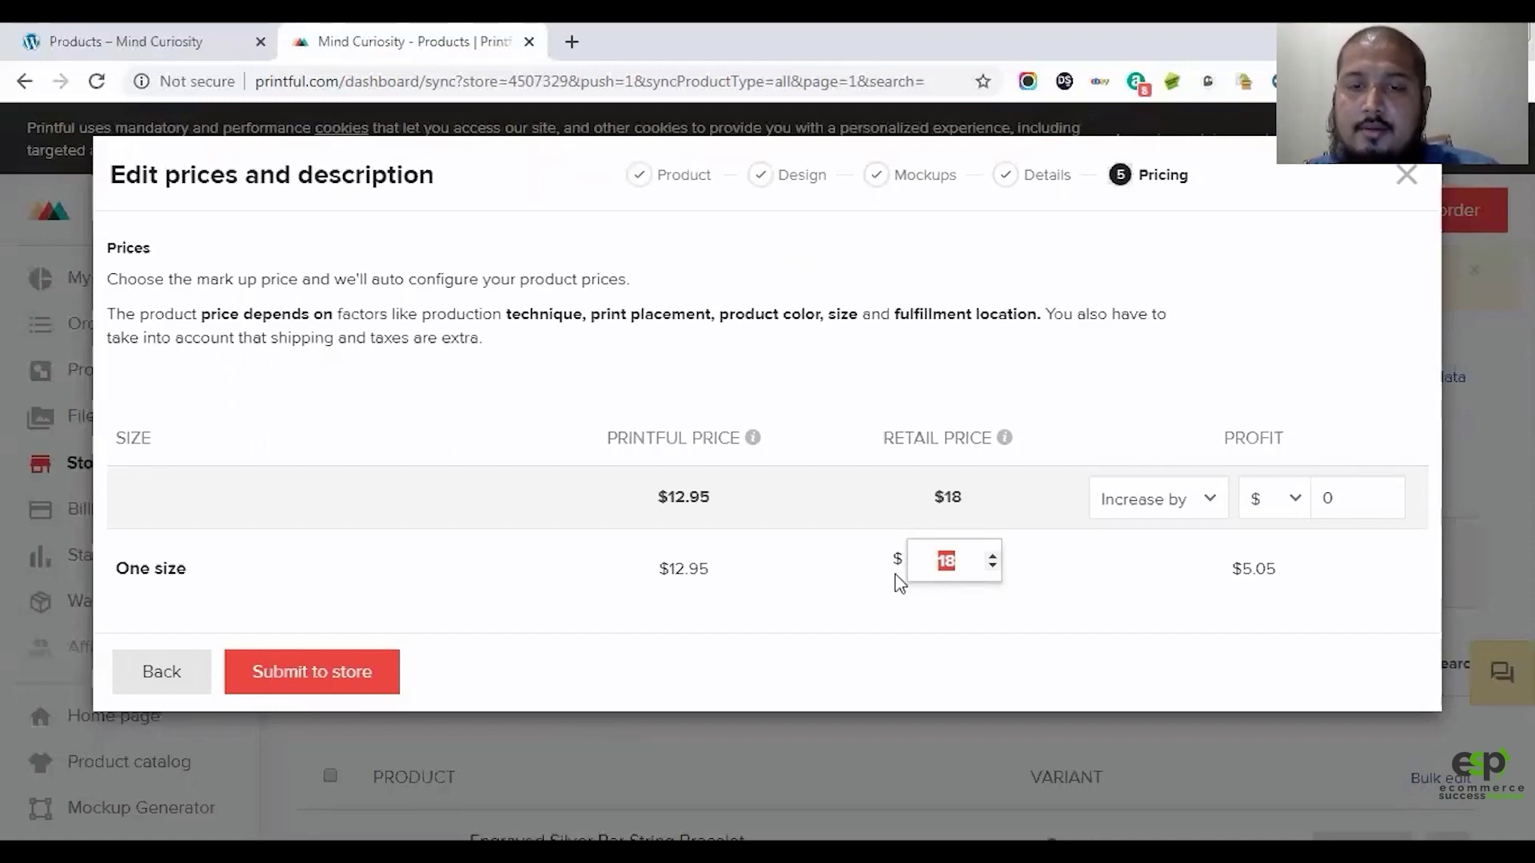
{"action": "type", "text": "25.99"}
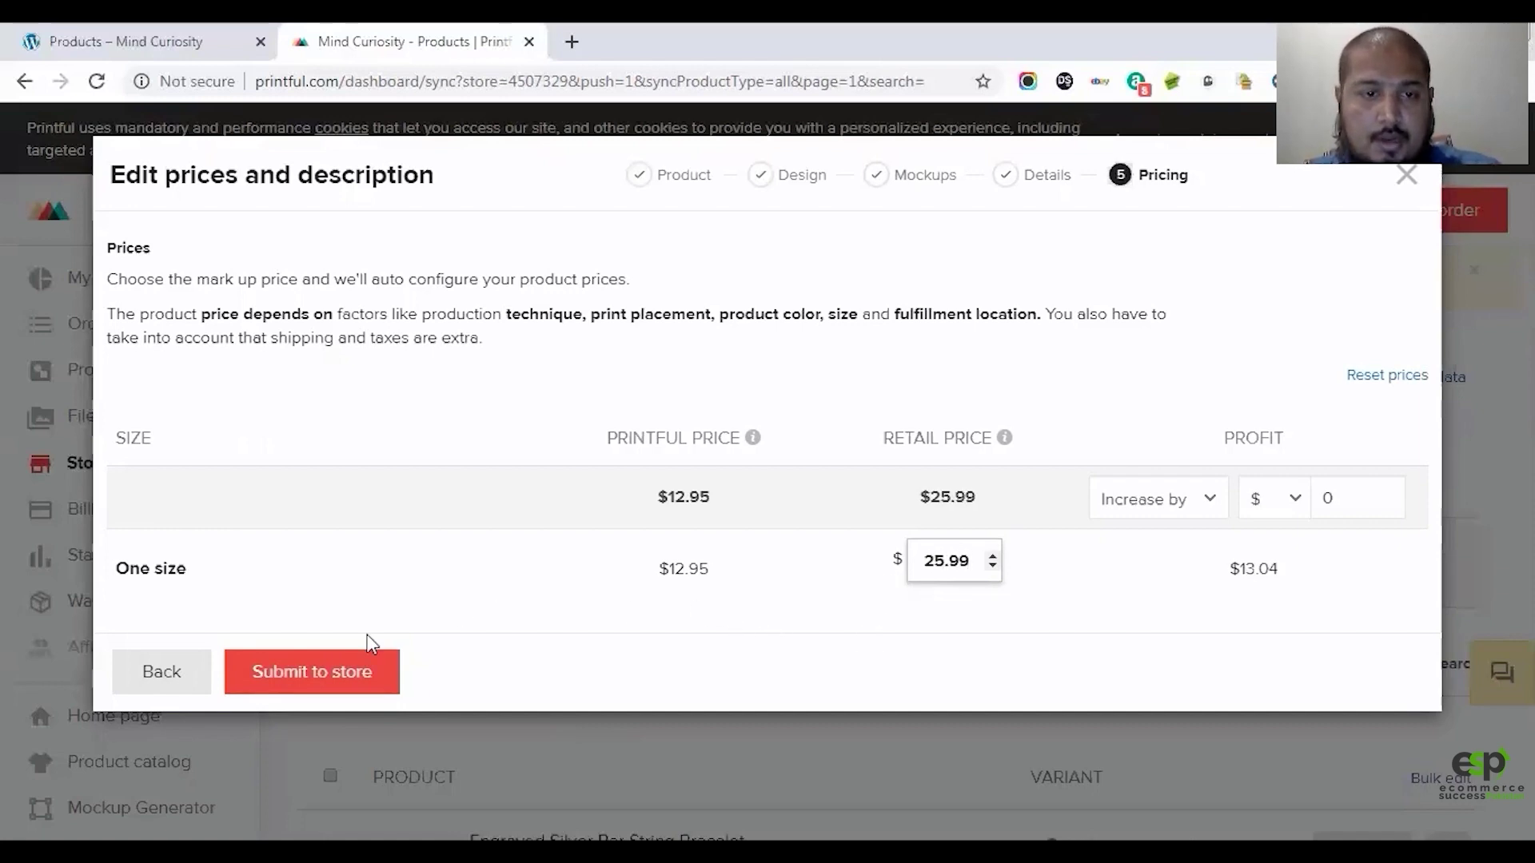
{"action": "left_click", "coordinate": [294, 675]}
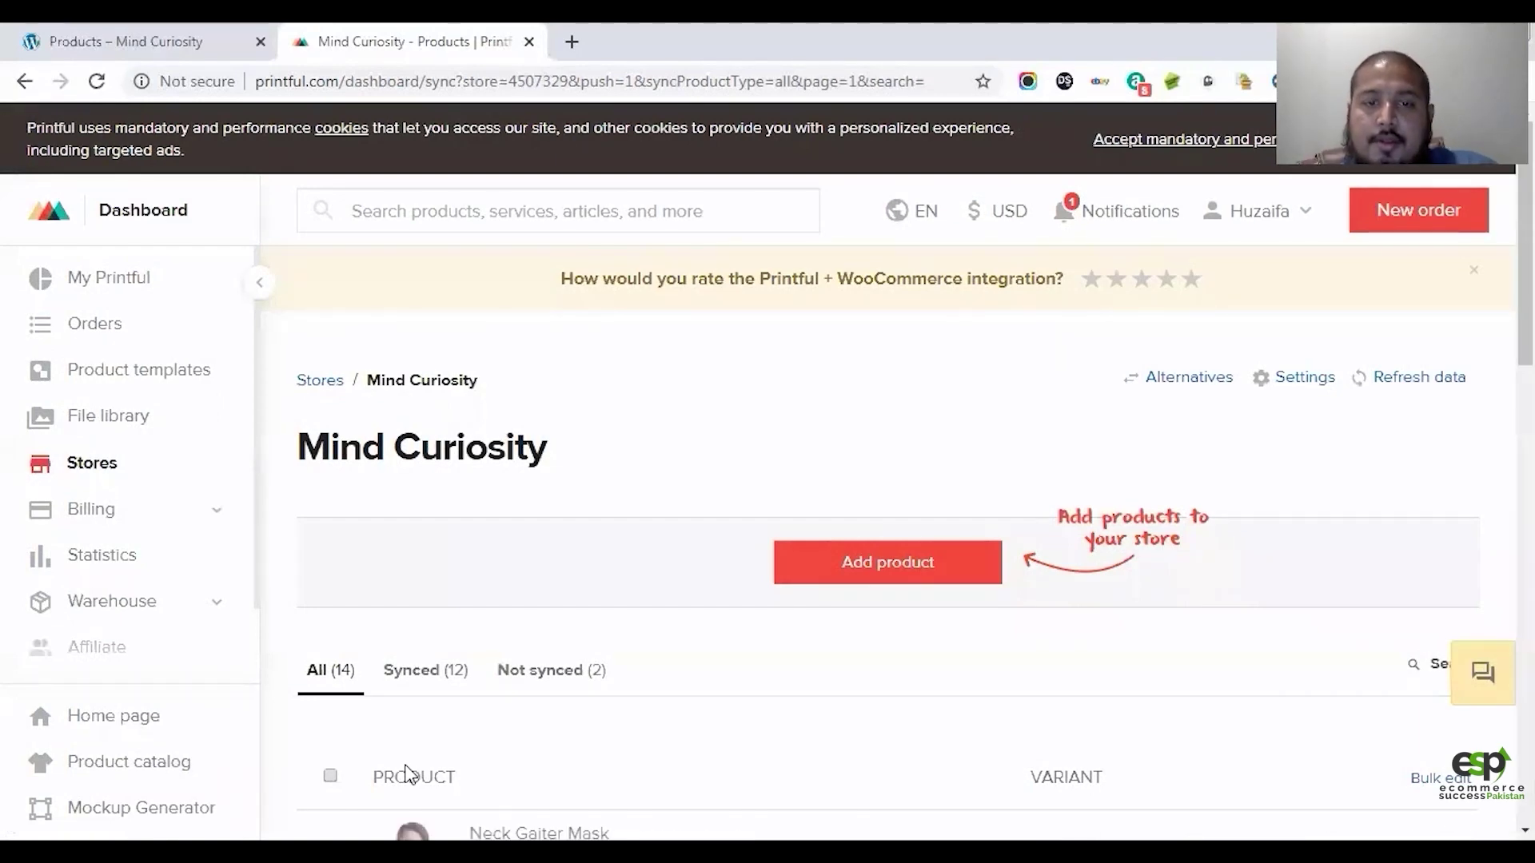
Step: Check the Neck Gaiter Mask's upload in the Printful product list and look for the product on the storefront's shop page
{"action": "scroll", "coordinate": [650, 636], "scroll_direction": "down", "scroll_amount": 7}
{"action": "scroll", "coordinate": [645, 628], "scroll_direction": "up", "scroll_amount": 4}
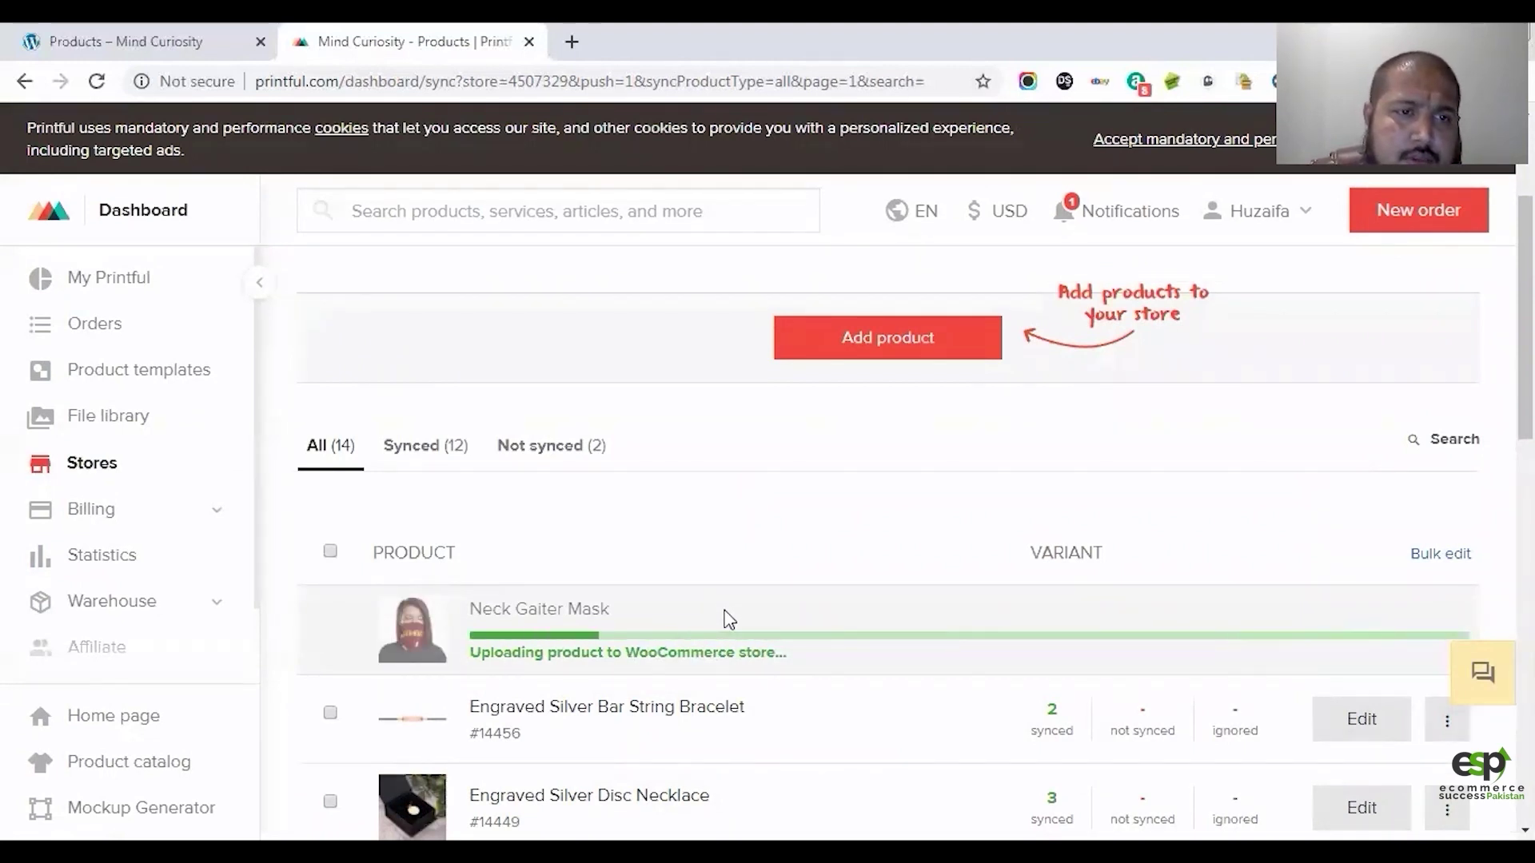
{"action": "left_click", "coordinate": [152, 32]}
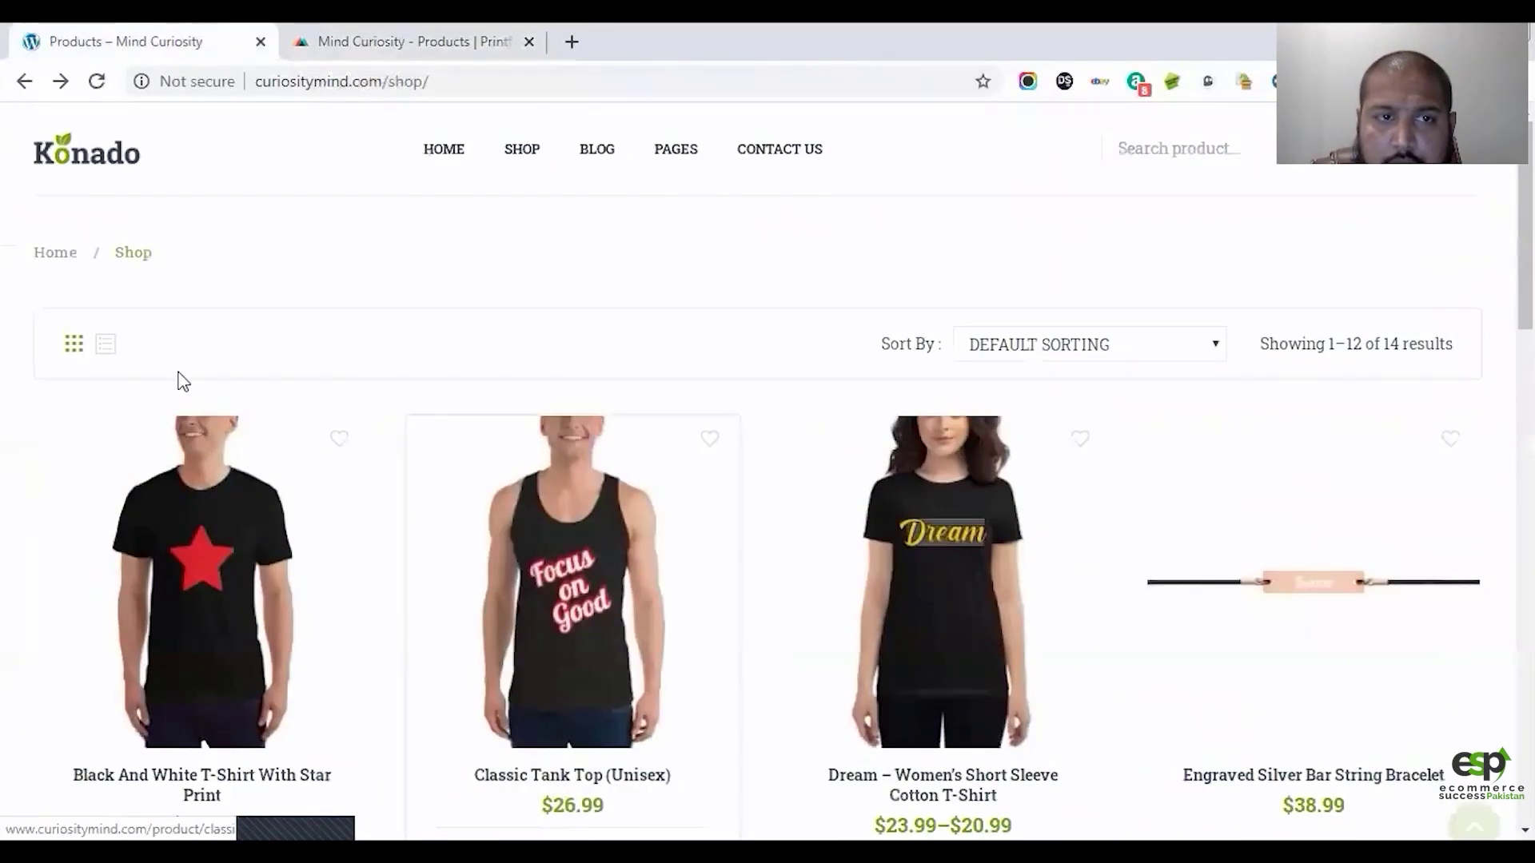
{"action": "scroll", "coordinate": [381, 498], "scroll_direction": "down", "scroll_amount": 5}
{"action": "scroll", "coordinate": [439, 602], "scroll_direction": "down", "scroll_amount": 5}
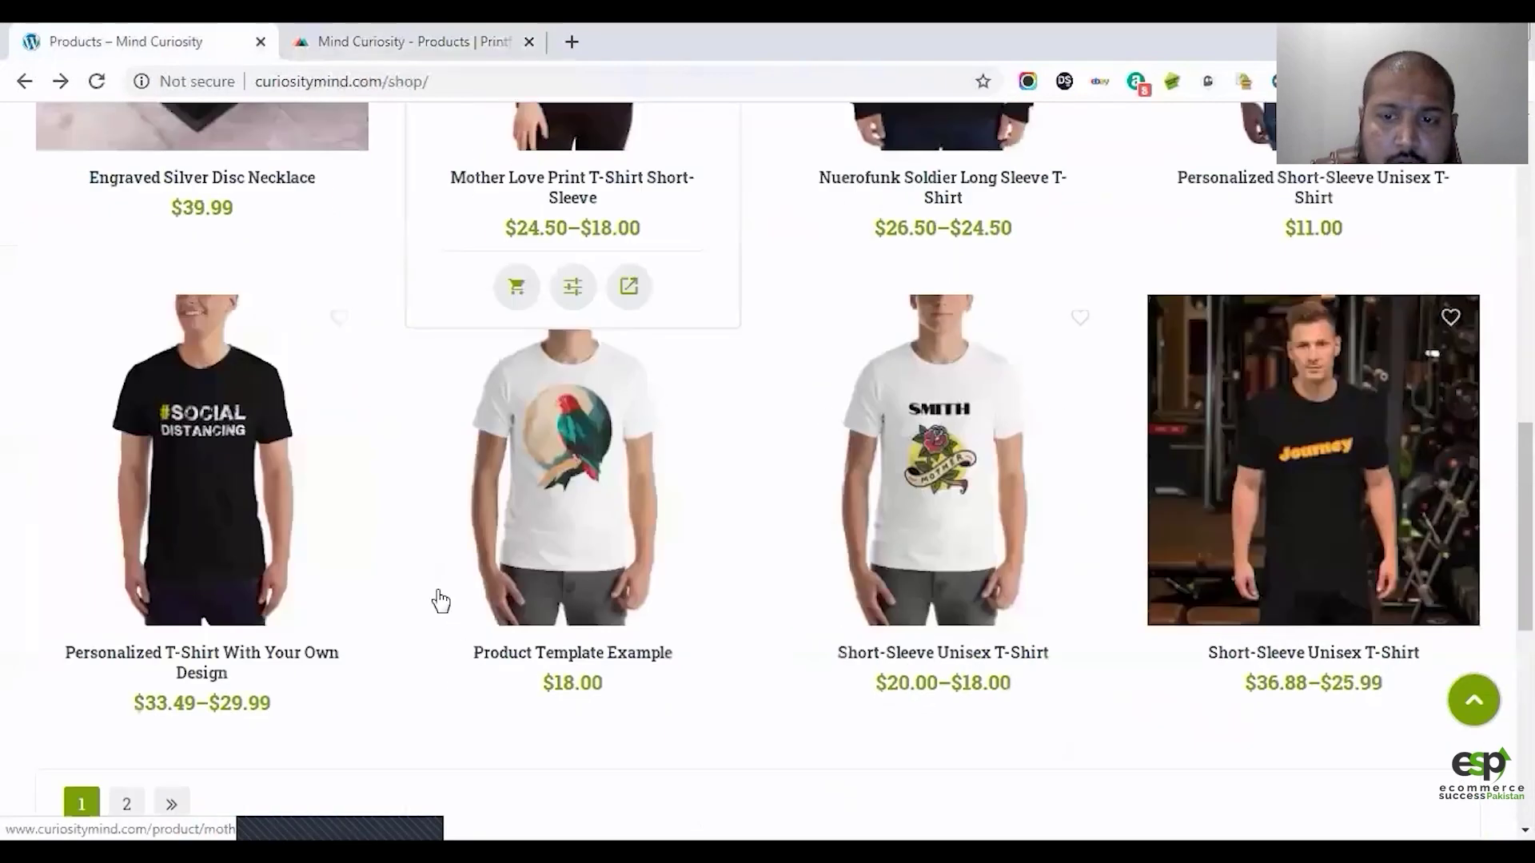
{"action": "scroll", "coordinate": [442, 601], "scroll_direction": "up", "scroll_amount": 5}
{"action": "scroll", "coordinate": [442, 601], "scroll_direction": "up", "scroll_amount": 5}
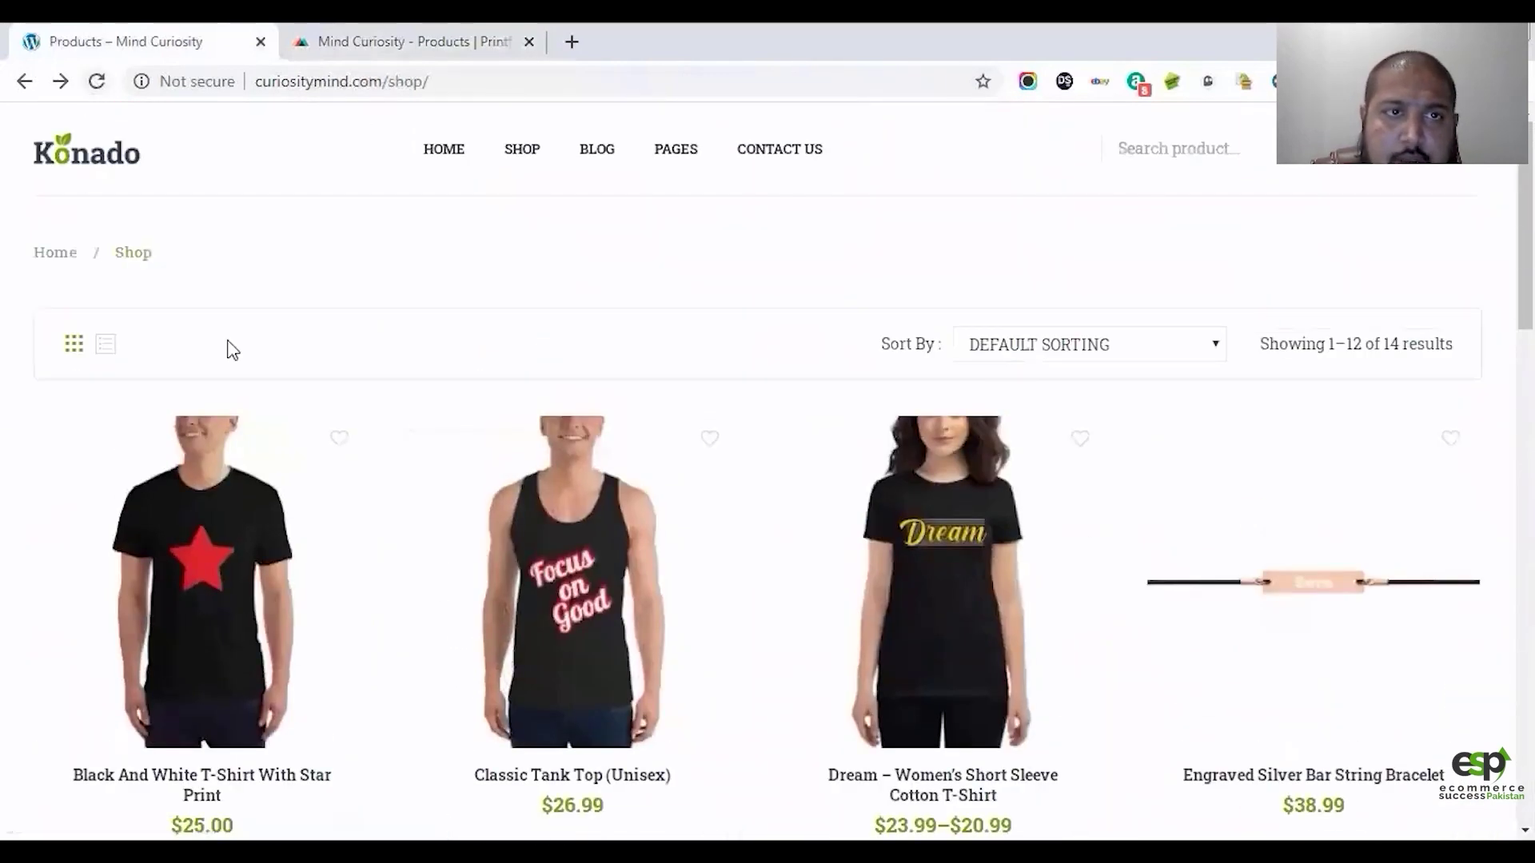
Step: Switch back to Printful and recheck the Neck Gaiter Mask's upload progress
{"action": "left_click", "coordinate": [348, 41]}
{"action": "scroll", "coordinate": [640, 575], "scroll_direction": "down", "scroll_amount": 4}
{"action": "scroll", "coordinate": [660, 575], "scroll_direction": "up", "scroll_amount": 5}
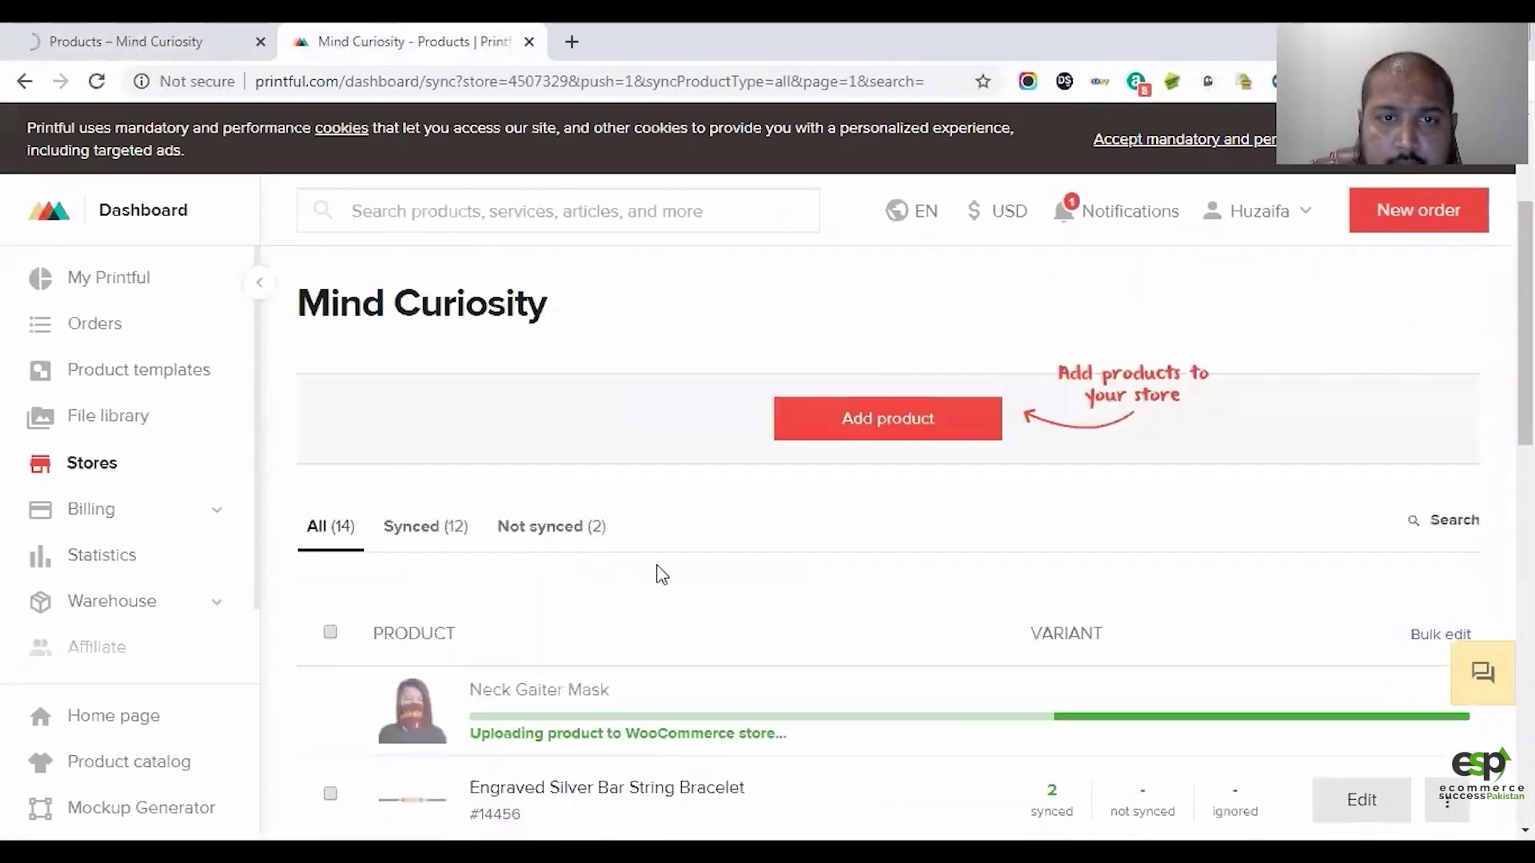
Step: Return to the storefront's shop page, find the Neck Gaiter Mask and open its product page
{"action": "left_click", "coordinate": [195, 35]}
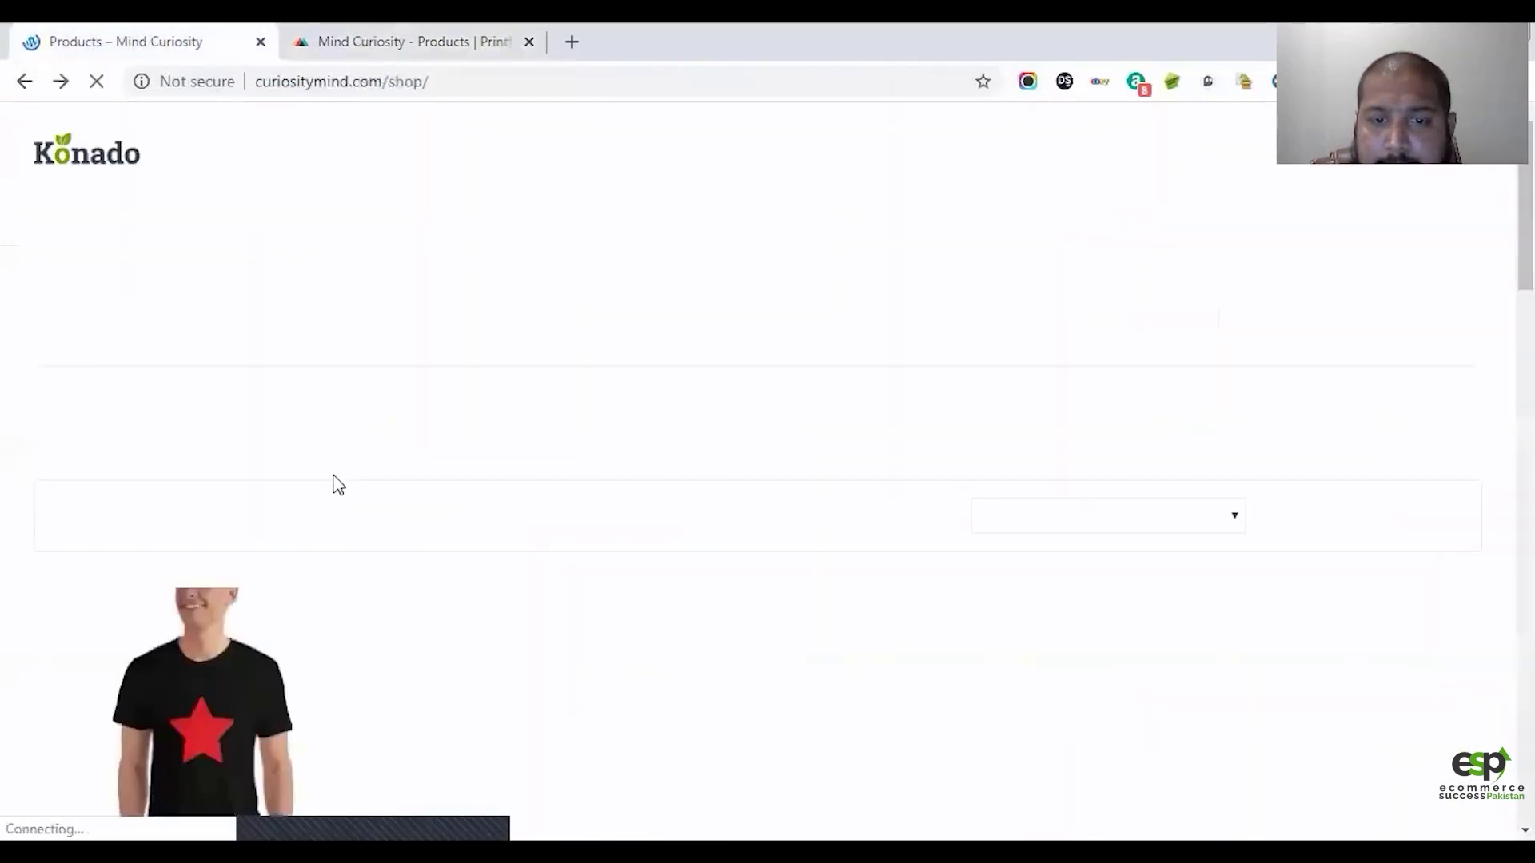
{"action": "scroll", "coordinate": [324, 502], "scroll_direction": "down", "scroll_amount": 8}
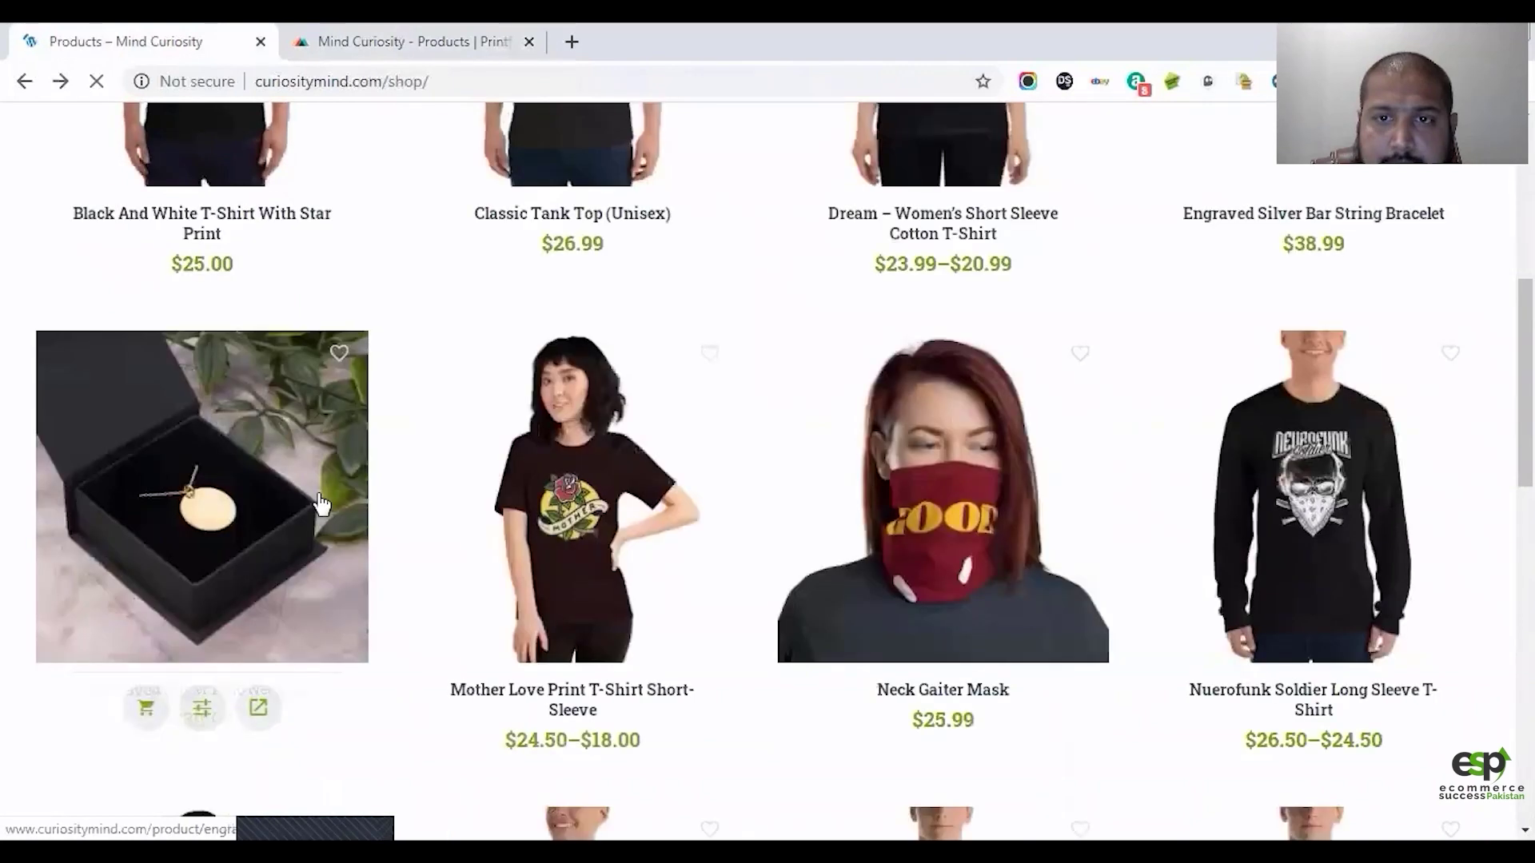
{"action": "left_click", "coordinate": [1068, 572]}
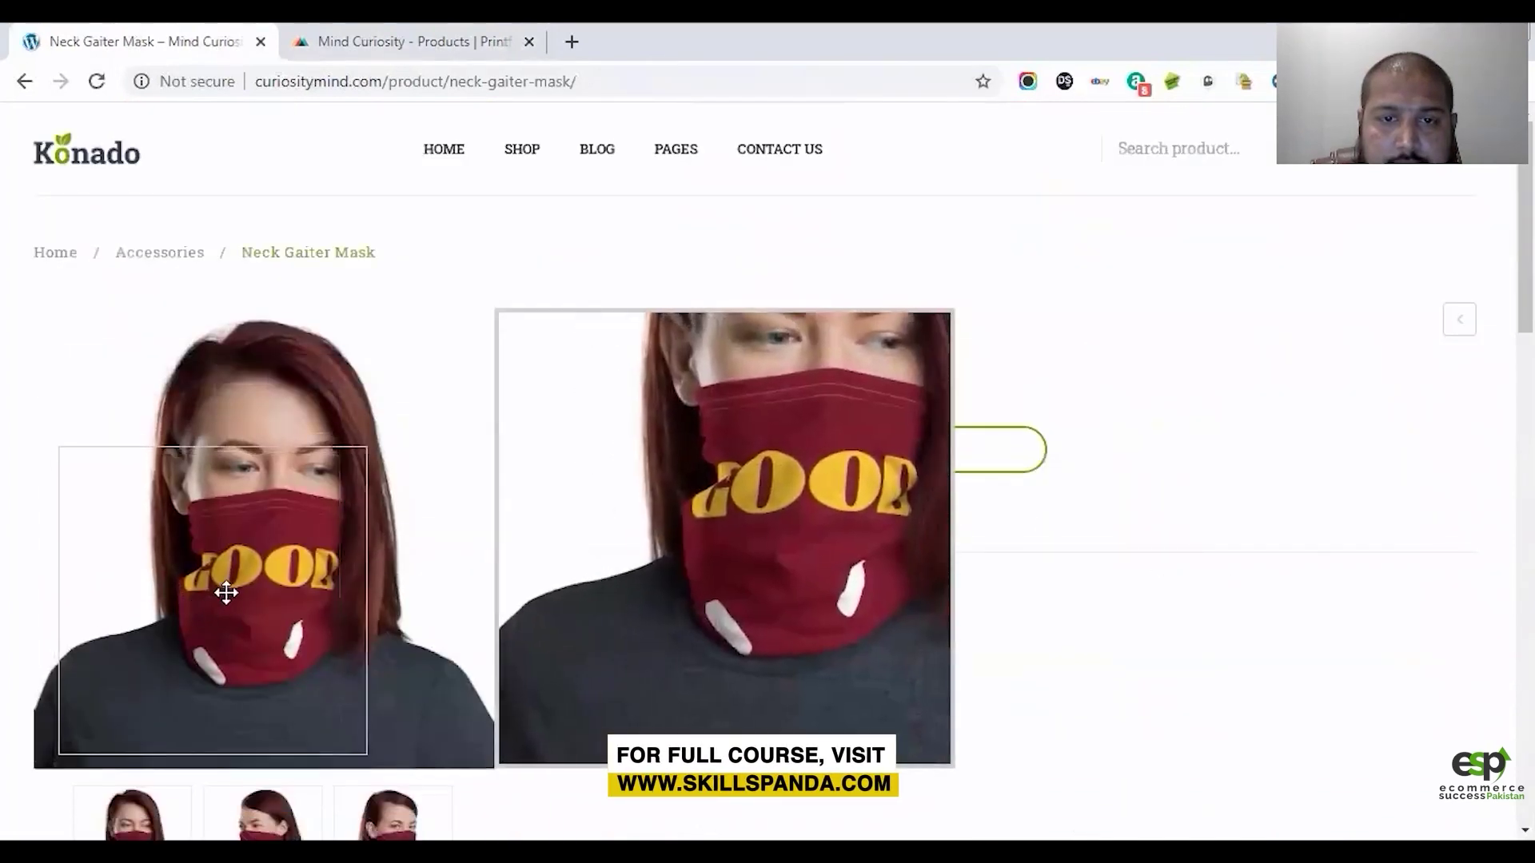
Step: Examine the second and third gallery images of the mask up close and look over the product description and related products
{"action": "scroll", "coordinate": [335, 576], "scroll_direction": "down", "scroll_amount": 4}
{"action": "left_click", "coordinate": [309, 531]}
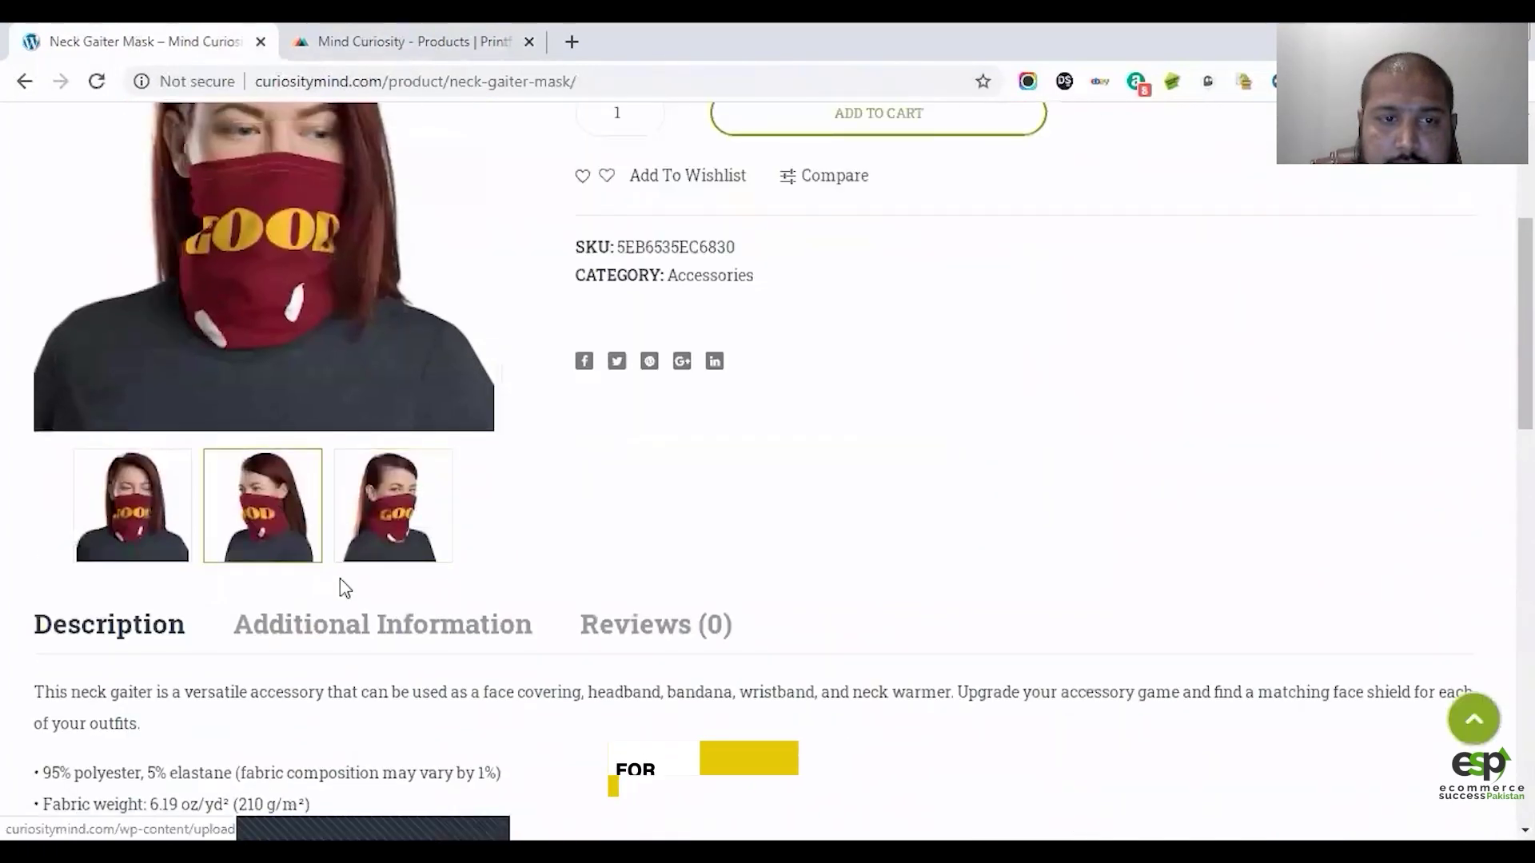
{"action": "scroll", "coordinate": [347, 595], "scroll_direction": "up", "scroll_amount": 2}
{"action": "mouse_move", "coordinate": [280, 455]}
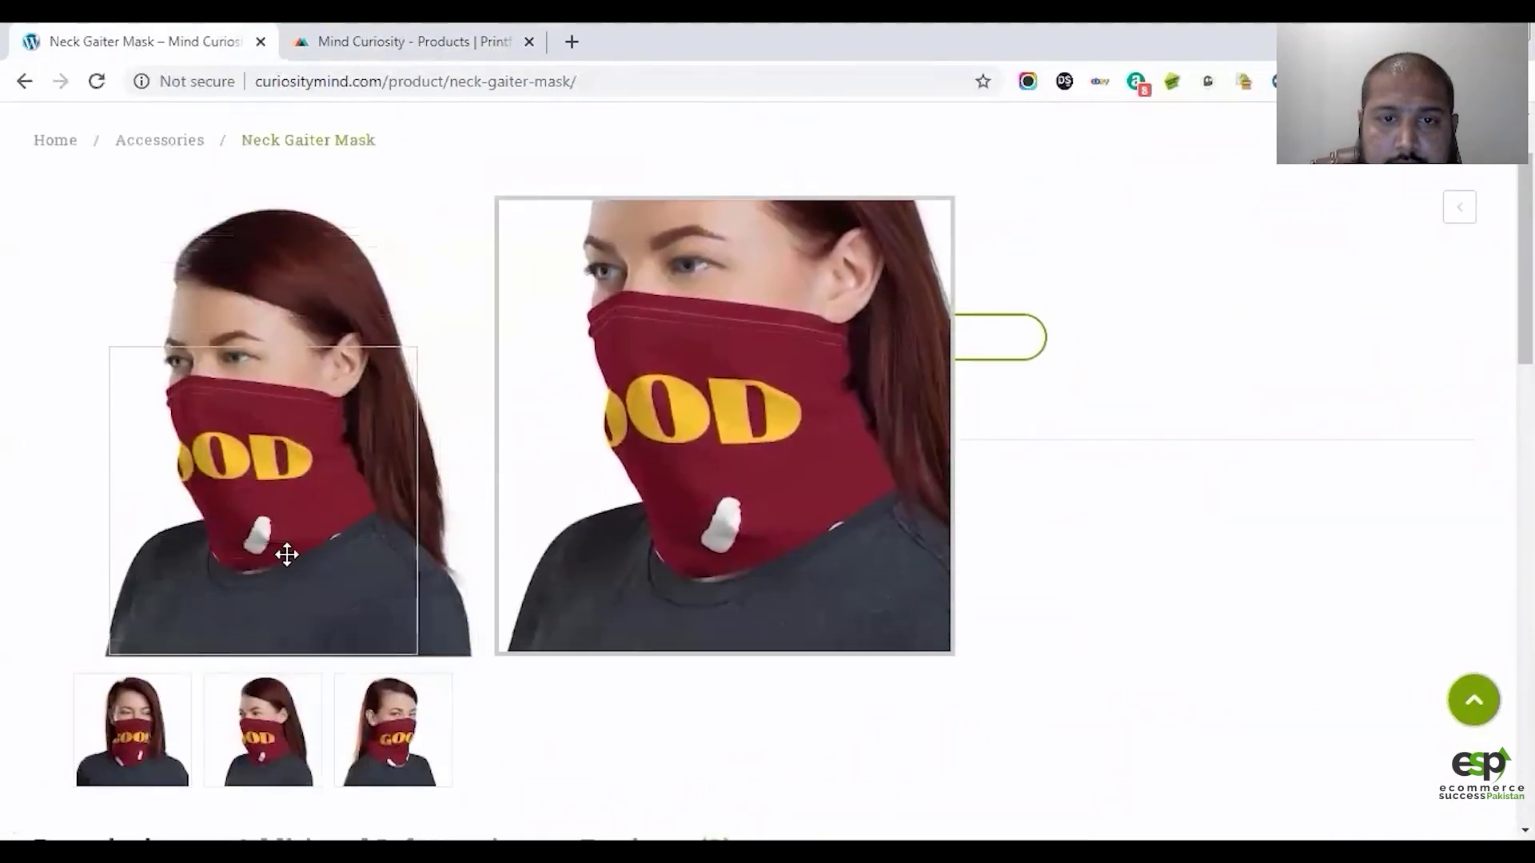
{"action": "left_click", "coordinate": [389, 762]}
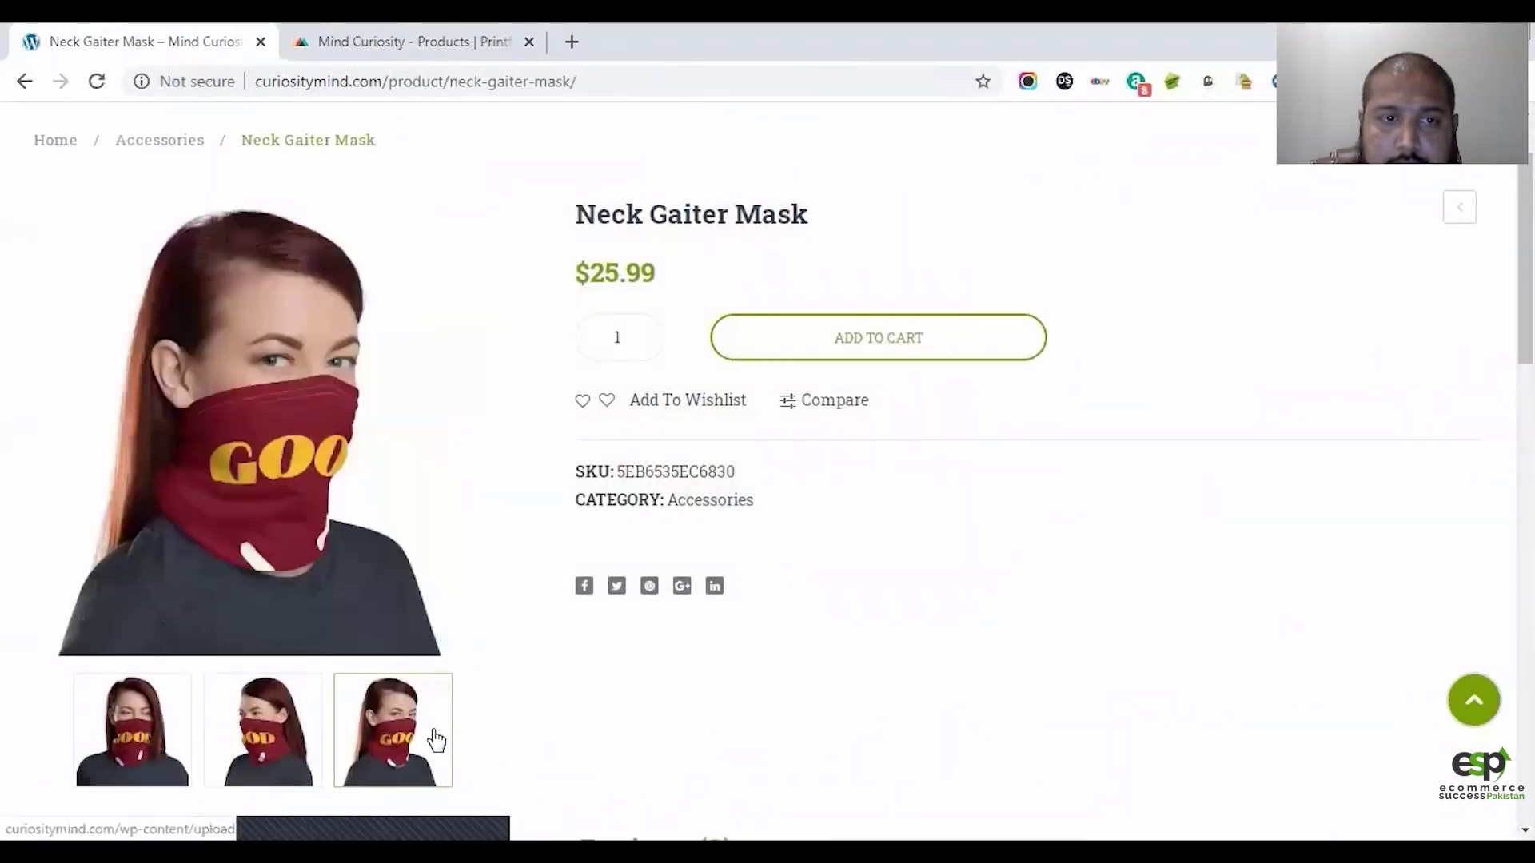
{"action": "mouse_move", "coordinate": [256, 445]}
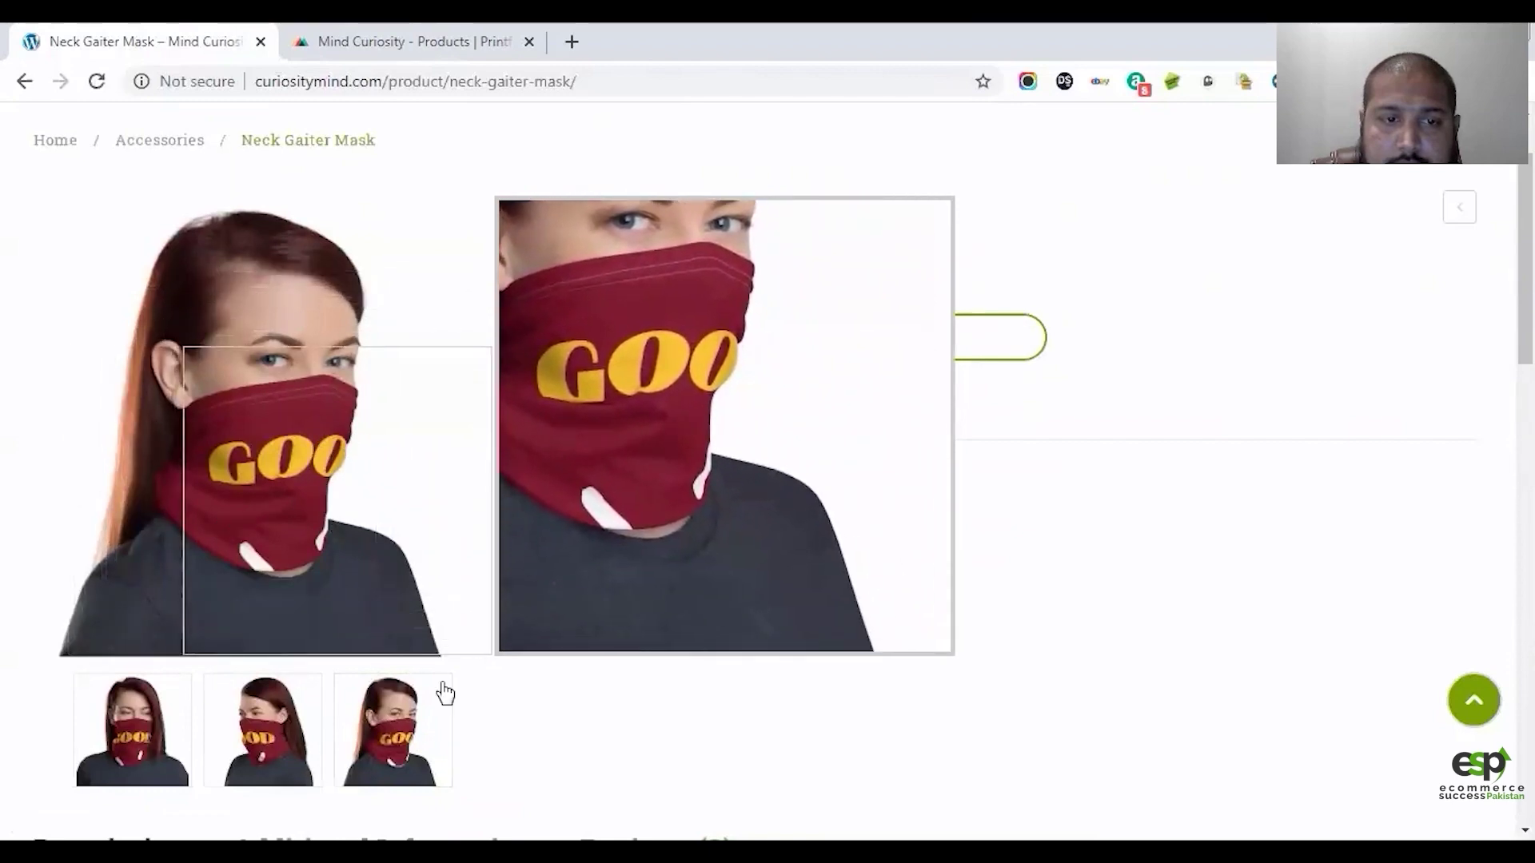
{"action": "scroll", "coordinate": [816, 634], "scroll_direction": "down", "scroll_amount": 4}
{"action": "scroll", "coordinate": [864, 633], "scroll_direction": "down", "scroll_amount": 4}
{"action": "scroll", "coordinate": [864, 626], "scroll_direction": "up", "scroll_amount": 7}
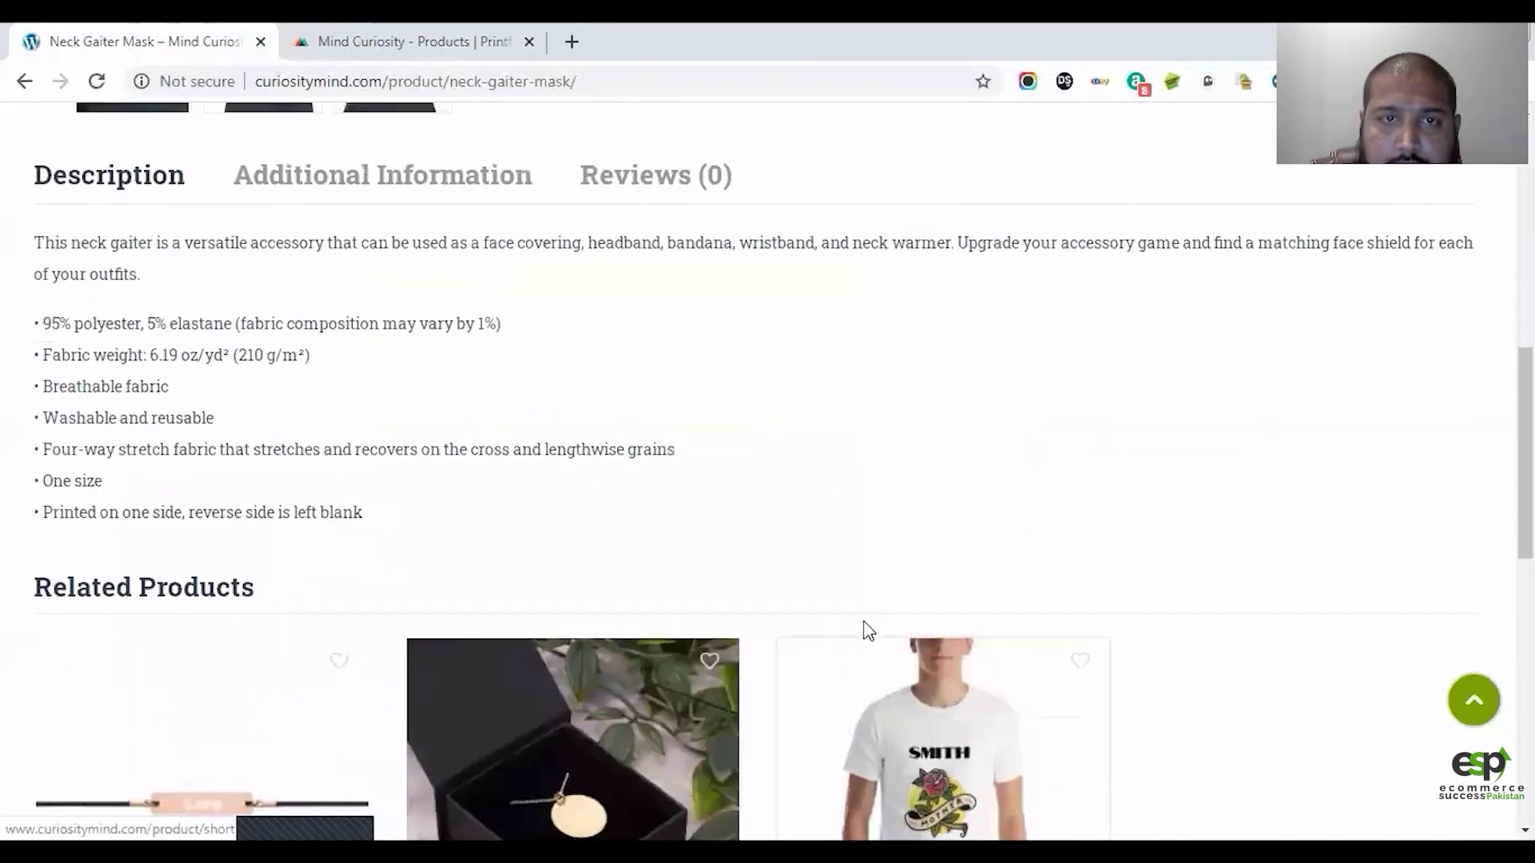
Step: Switch to Printful and check the Neck Gaiter Mask's upload and sync status in the Mind Curiosity product list
{"action": "left_click", "coordinate": [406, 42]}
{"action": "scroll", "coordinate": [530, 477], "scroll_direction": "down", "scroll_amount": 5}
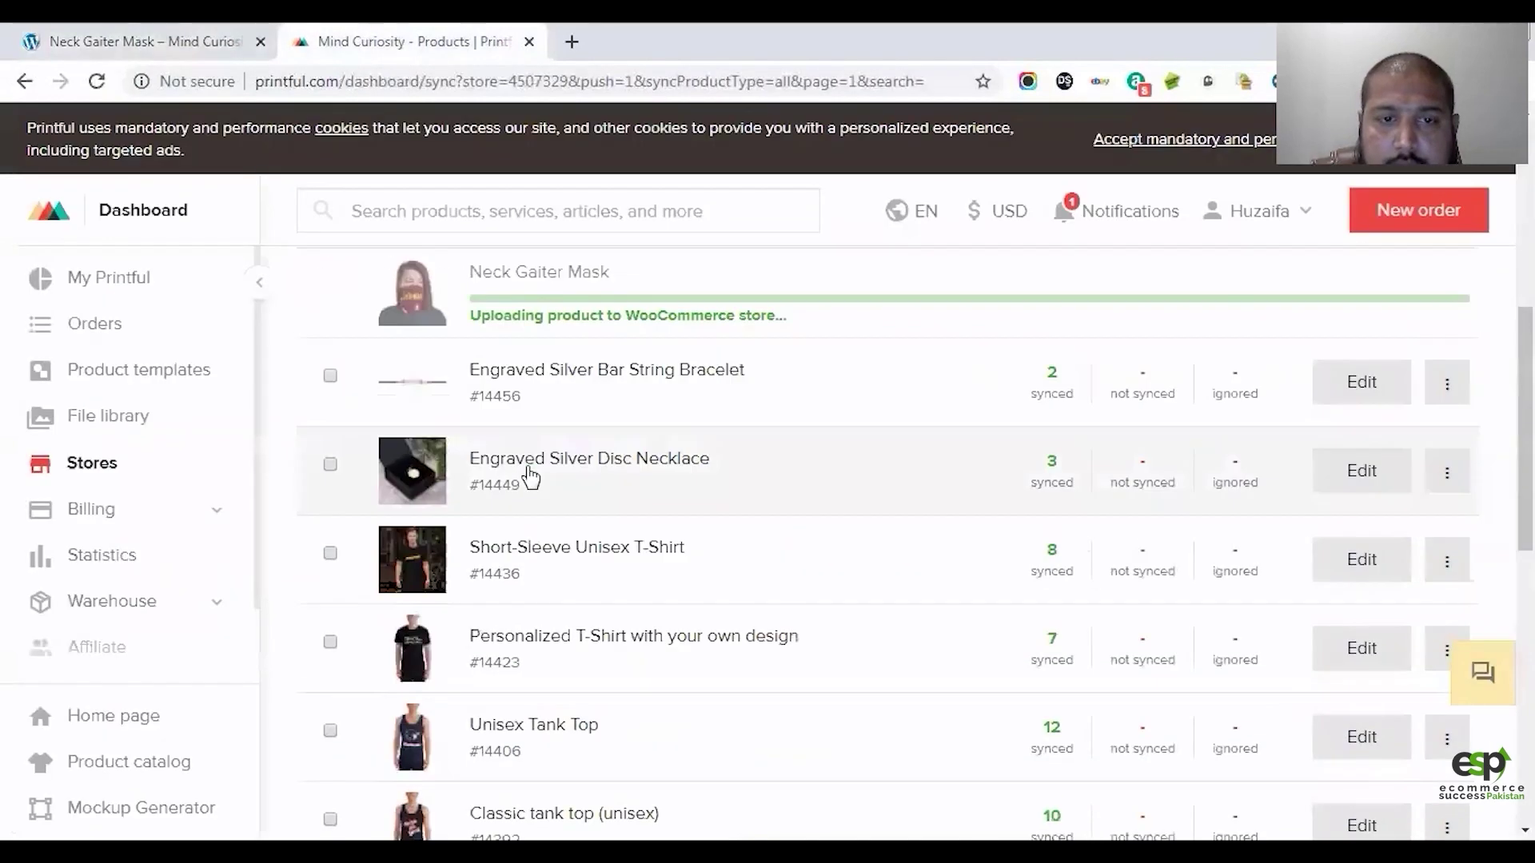
{"action": "scroll", "coordinate": [710, 524], "scroll_direction": "up", "scroll_amount": 4}
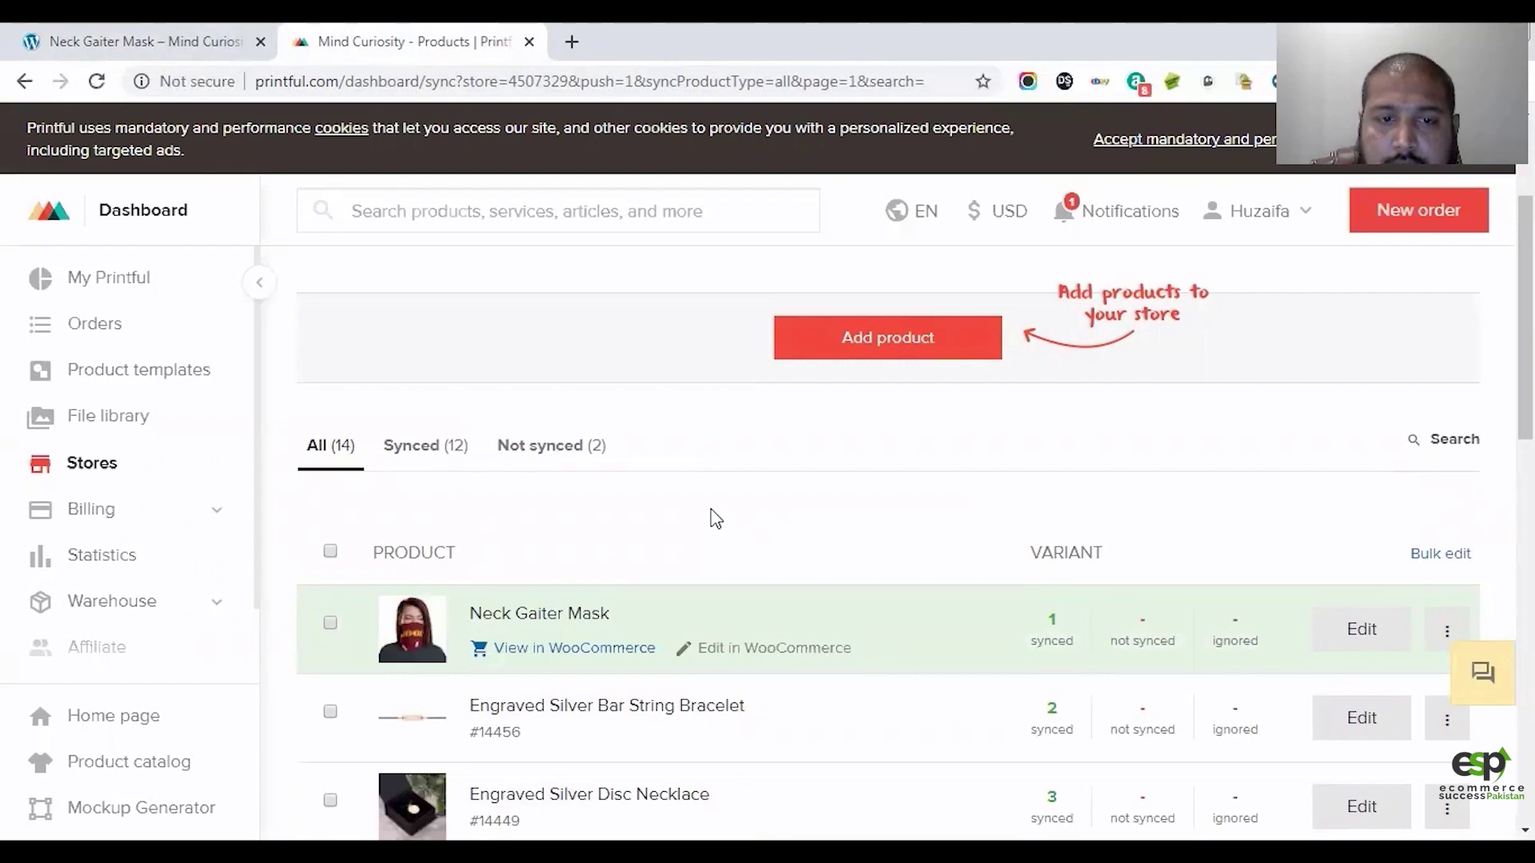
{"action": "scroll", "coordinate": [714, 515], "scroll_direction": "up", "scroll_amount": 3}
{"action": "scroll", "coordinate": [696, 506], "scroll_direction": "down", "scroll_amount": 5}
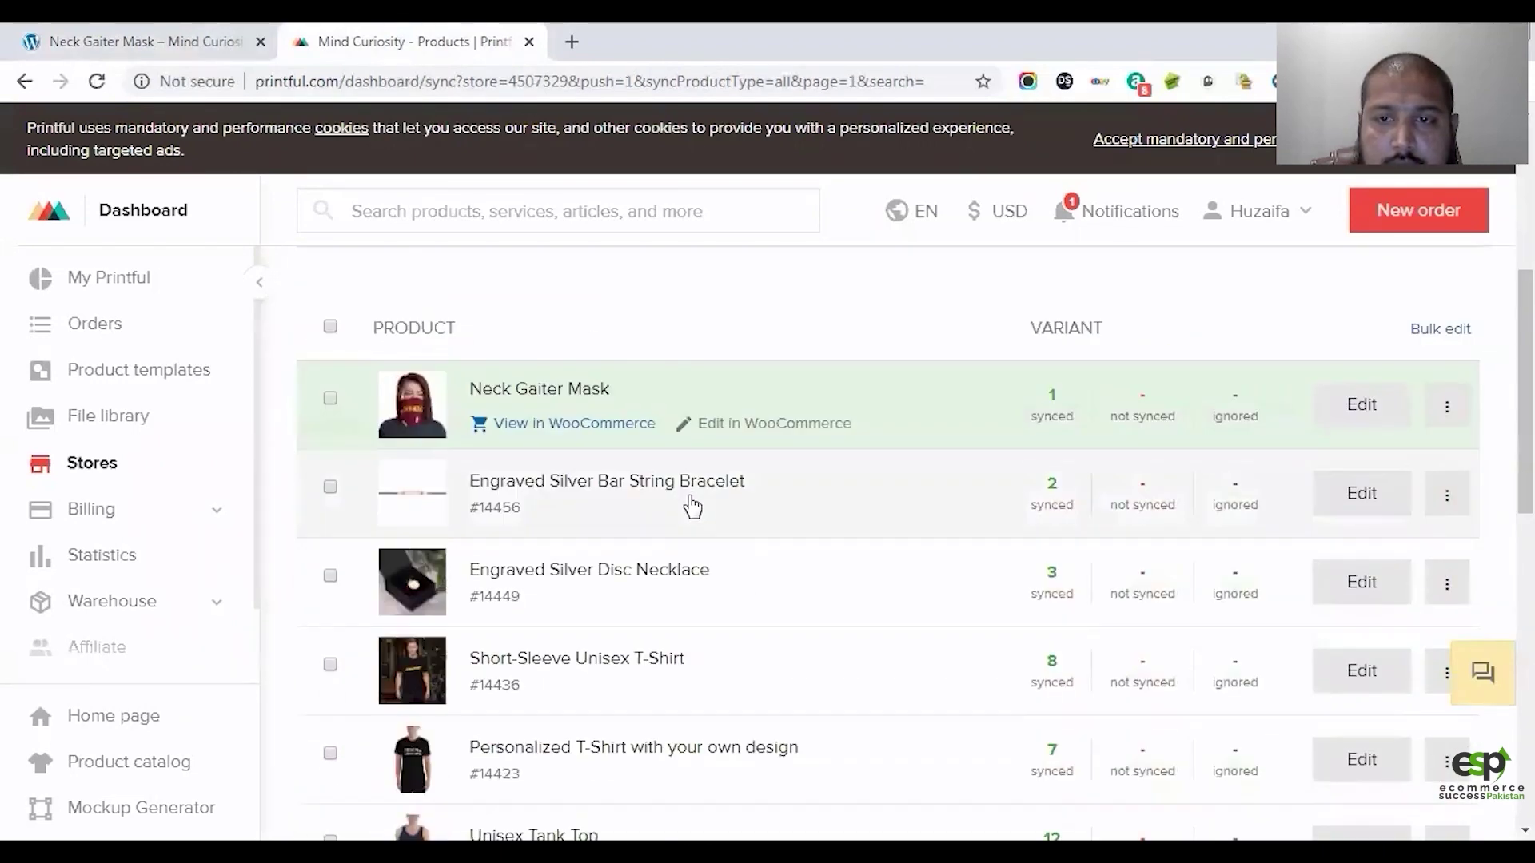
{"action": "scroll", "coordinate": [679, 507], "scroll_direction": "up", "scroll_amount": 5}
Step: Return to the storefront's Neck Gaiter Mask page and review its title, price, gallery images and description
{"action": "left_click", "coordinate": [230, 56]}
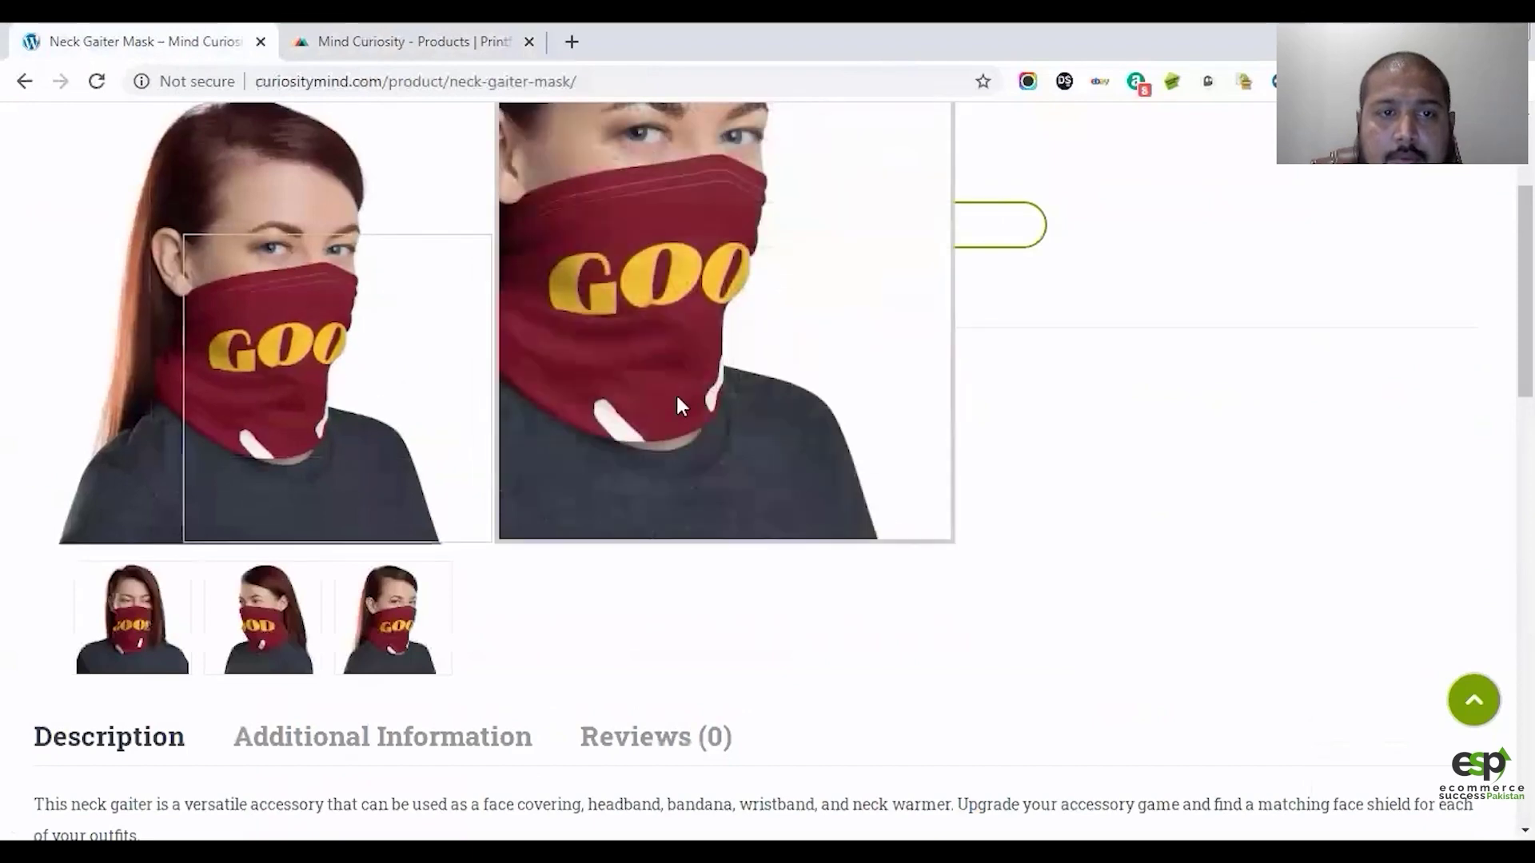
{"action": "scroll", "coordinate": [1011, 353], "scroll_direction": "up", "scroll_amount": 3}
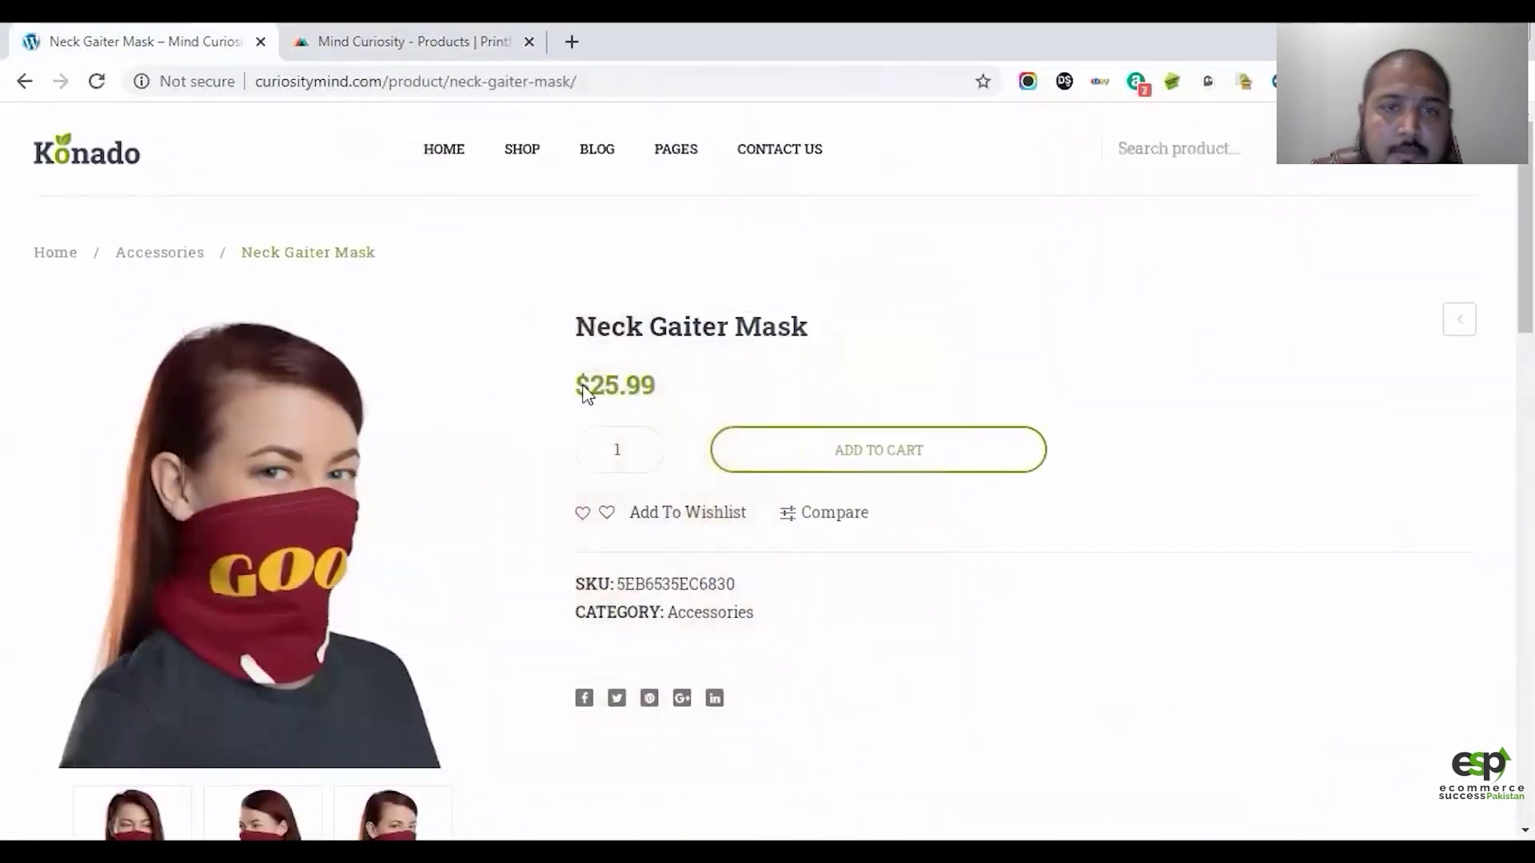
{"action": "scroll", "coordinate": [439, 468], "scroll_direction": "down", "scroll_amount": 4}
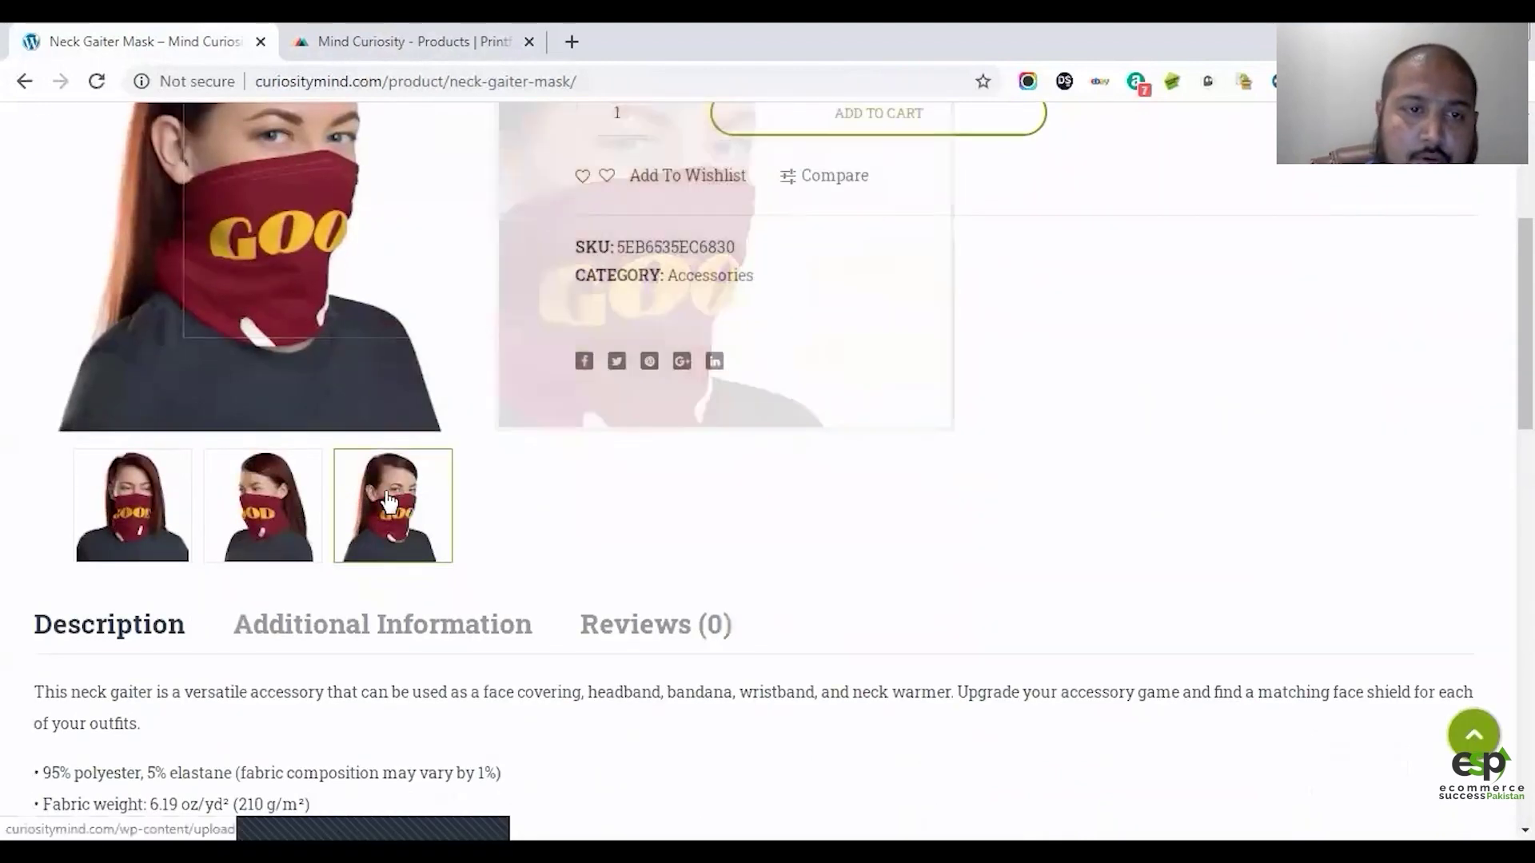
{"action": "scroll", "coordinate": [590, 504], "scroll_direction": "up", "scroll_amount": 4}
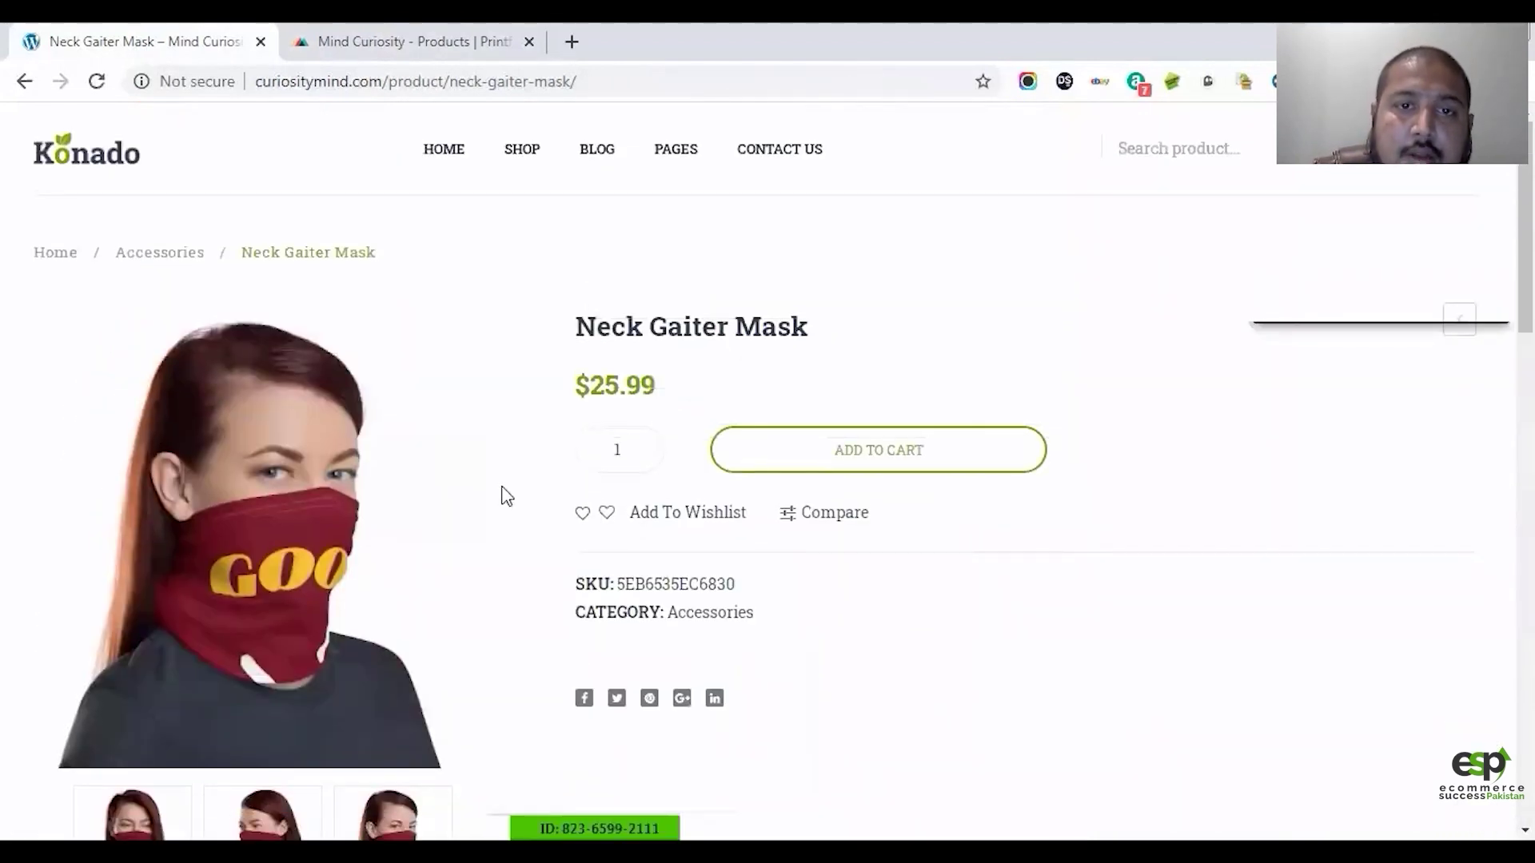
{"action": "scroll", "coordinate": [503, 499], "scroll_direction": "down", "scroll_amount": 4}
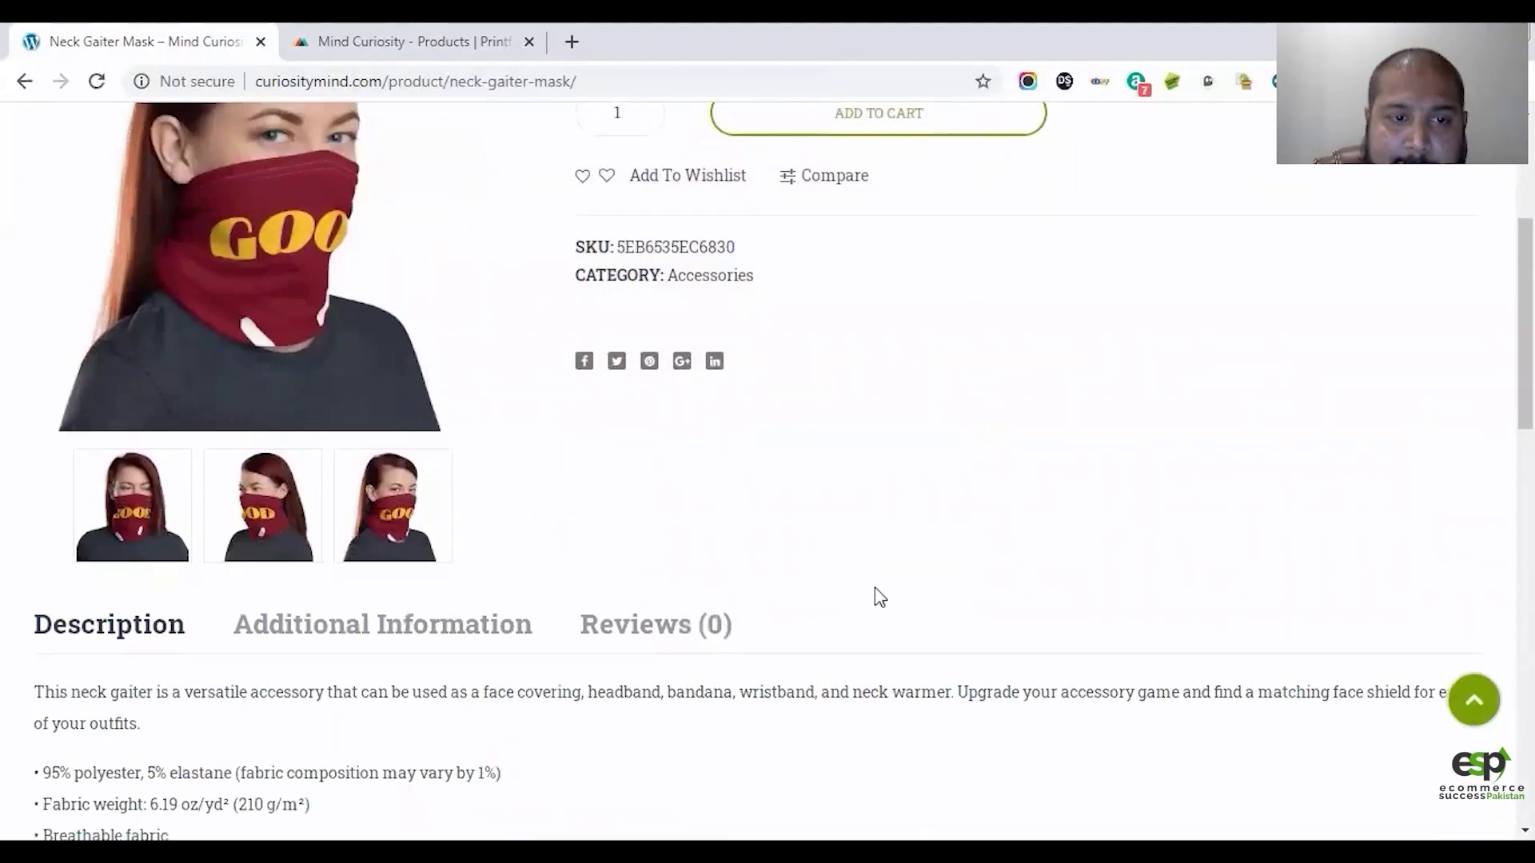
{"action": "scroll", "coordinate": [879, 597], "scroll_direction": "down", "scroll_amount": 4}
{"action": "scroll", "coordinate": [889, 591], "scroll_direction": "down", "scroll_amount": 4}
{"action": "scroll", "coordinate": [887, 587], "scroll_direction": "up", "scroll_amount": 12}
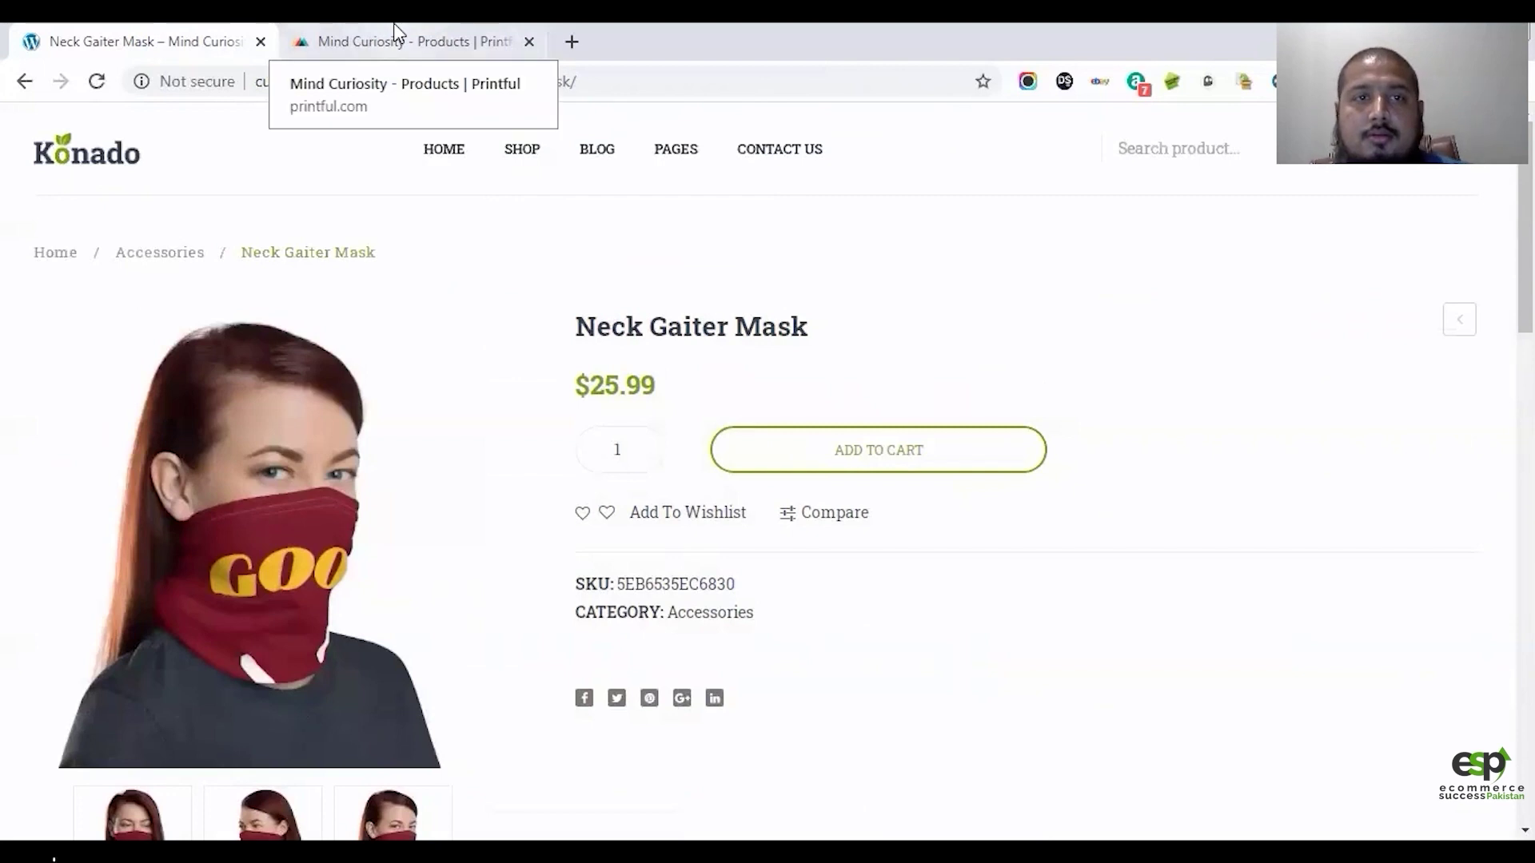
Step: Switch to Printful and look over the Mind Curiosity store's product list
{"action": "left_click", "coordinate": [387, 36]}
{"action": "scroll", "coordinate": [902, 465], "scroll_direction": "down", "scroll_amount": 6}
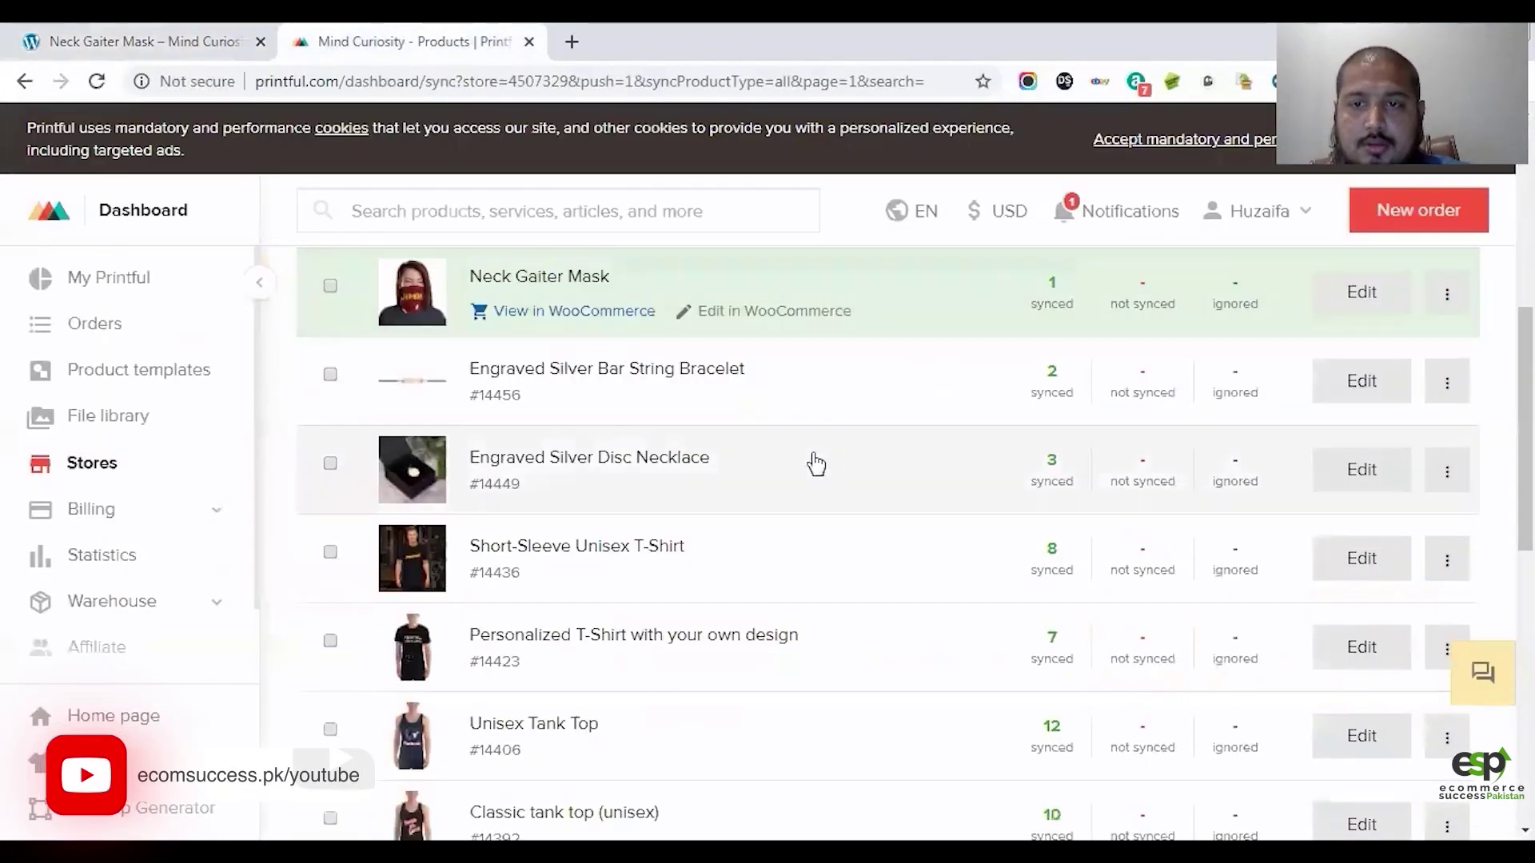
{"action": "scroll", "coordinate": [798, 490], "scroll_direction": "up", "scroll_amount": 4}
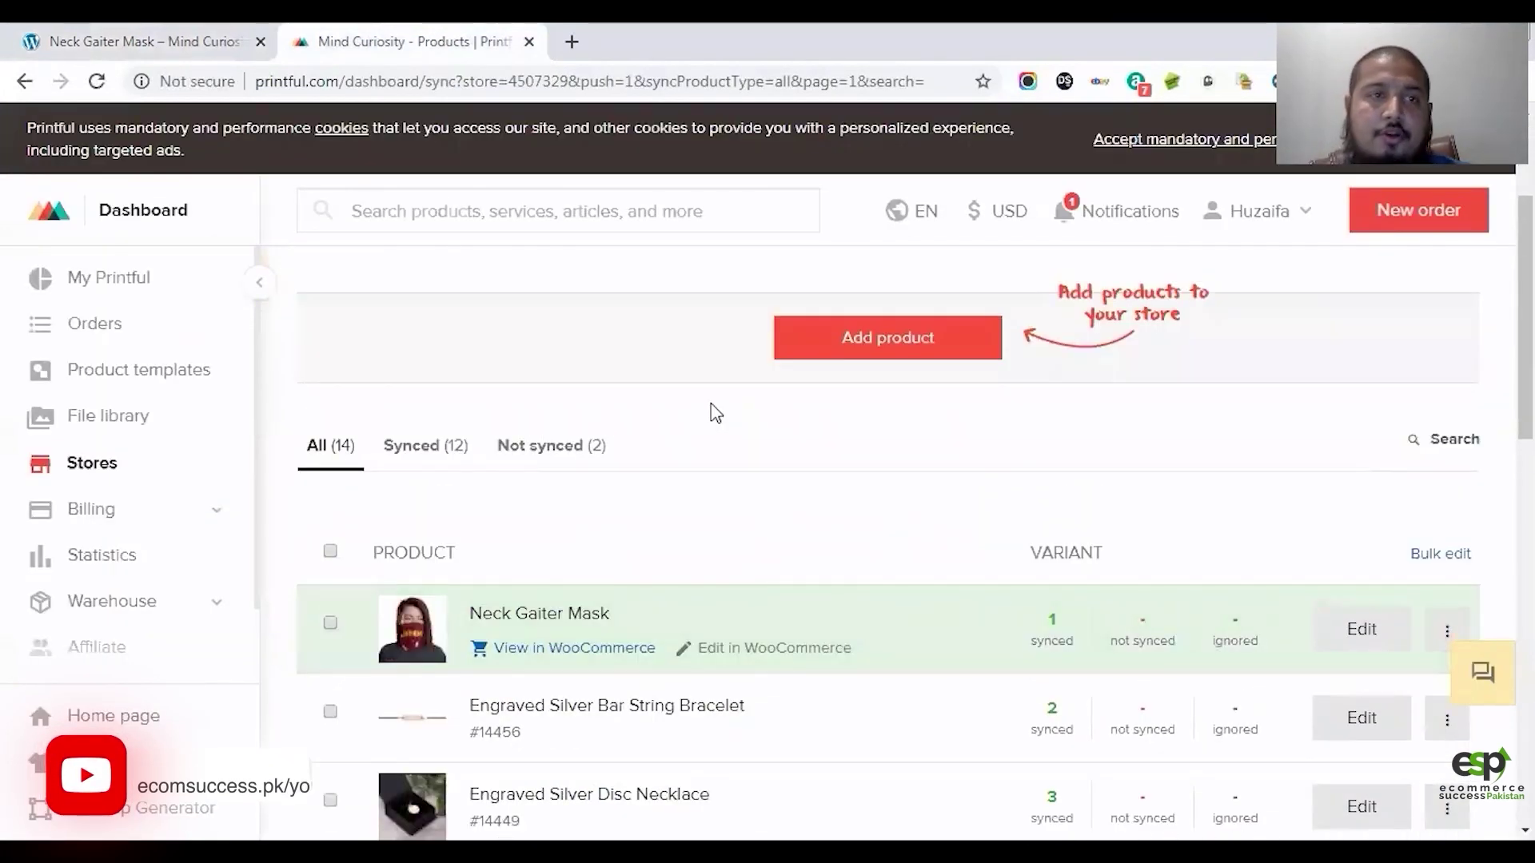